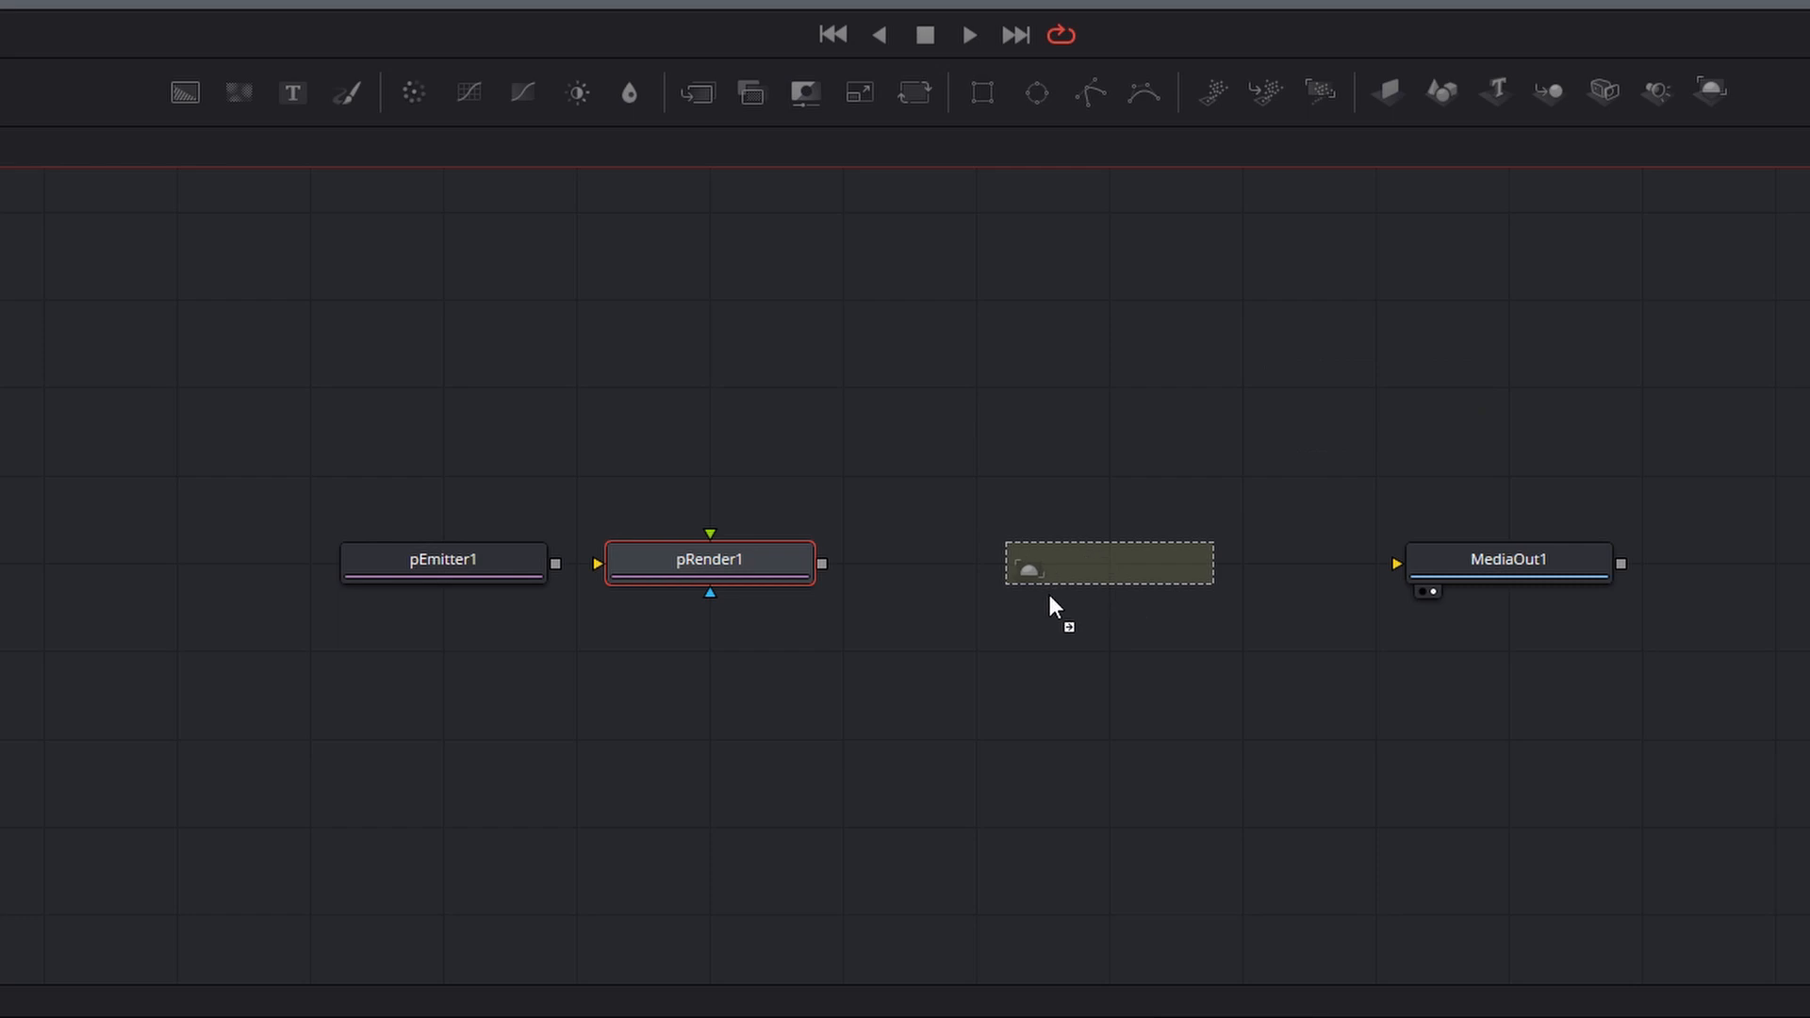
Place a Renderer3D node between pRender1 and MediaOut1 with MediaOut1 moved closer, and connect pEmitter1 to pRender1.
left_click(1022, 604)
left_click_drag(1508, 564, 1240, 581)
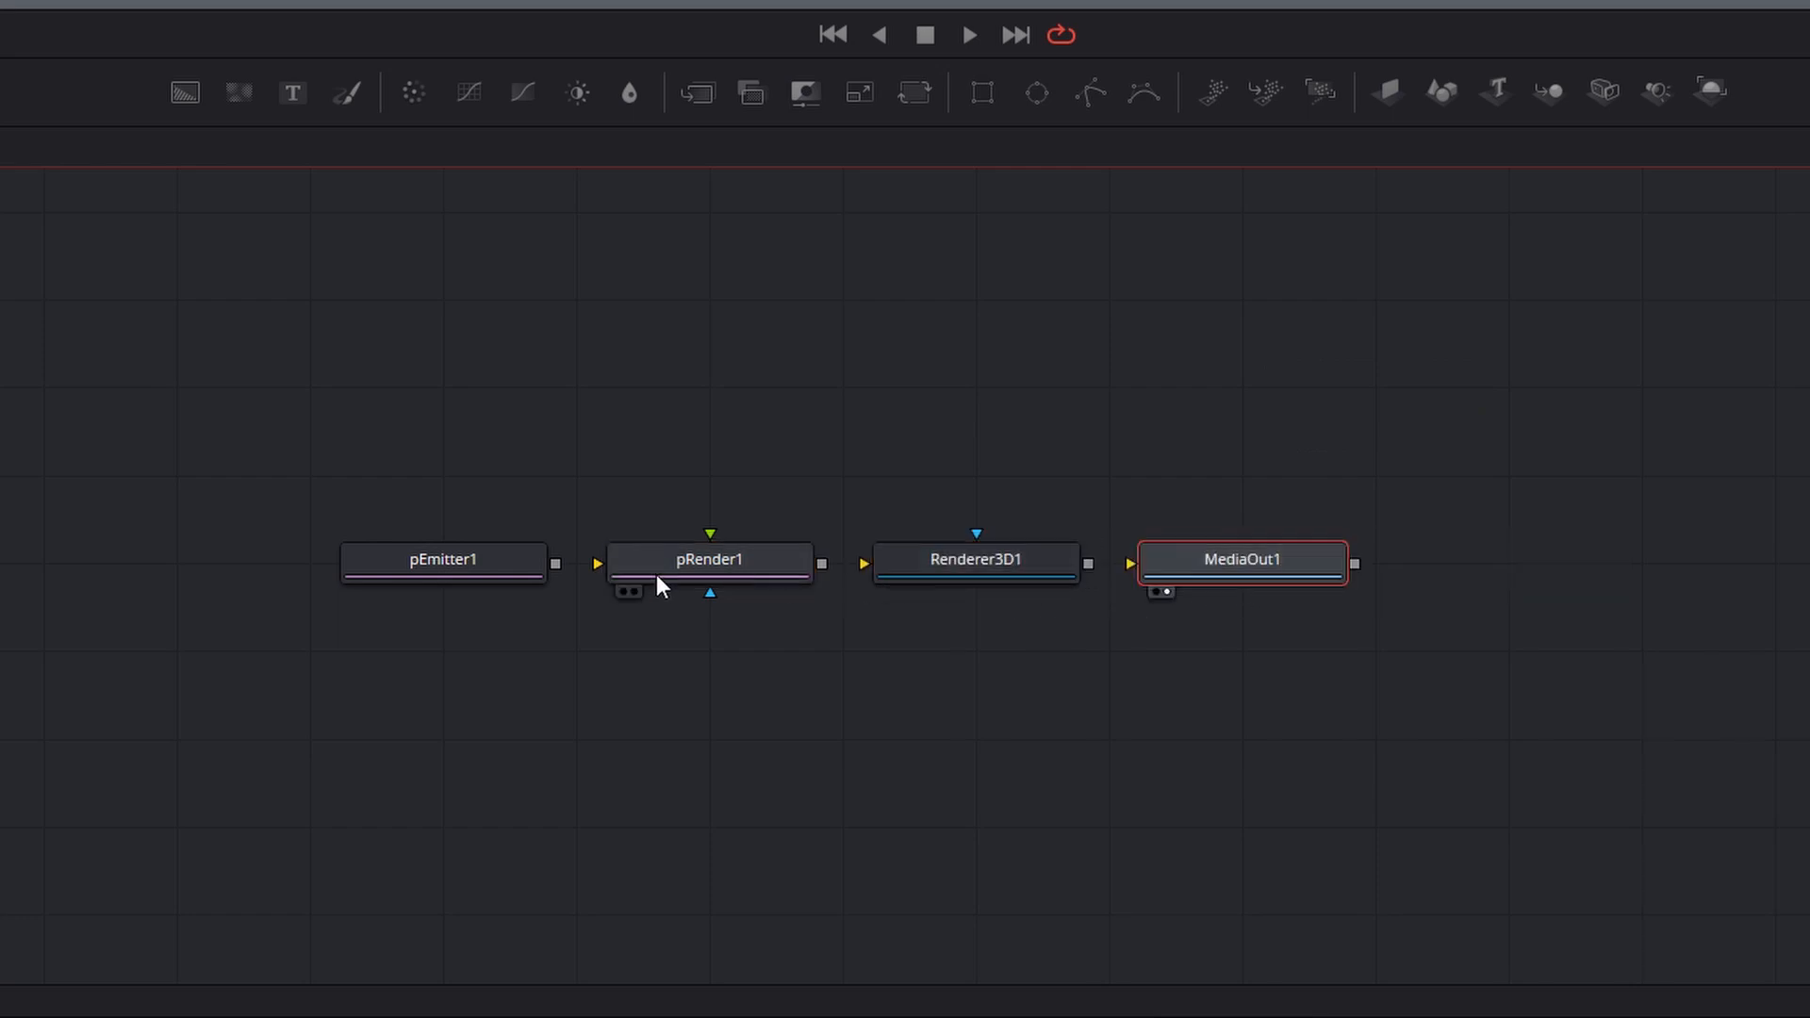
left_click_drag(556, 564, 679, 571)
Set pRender1's output mode to 3D.
left_click(687, 560)
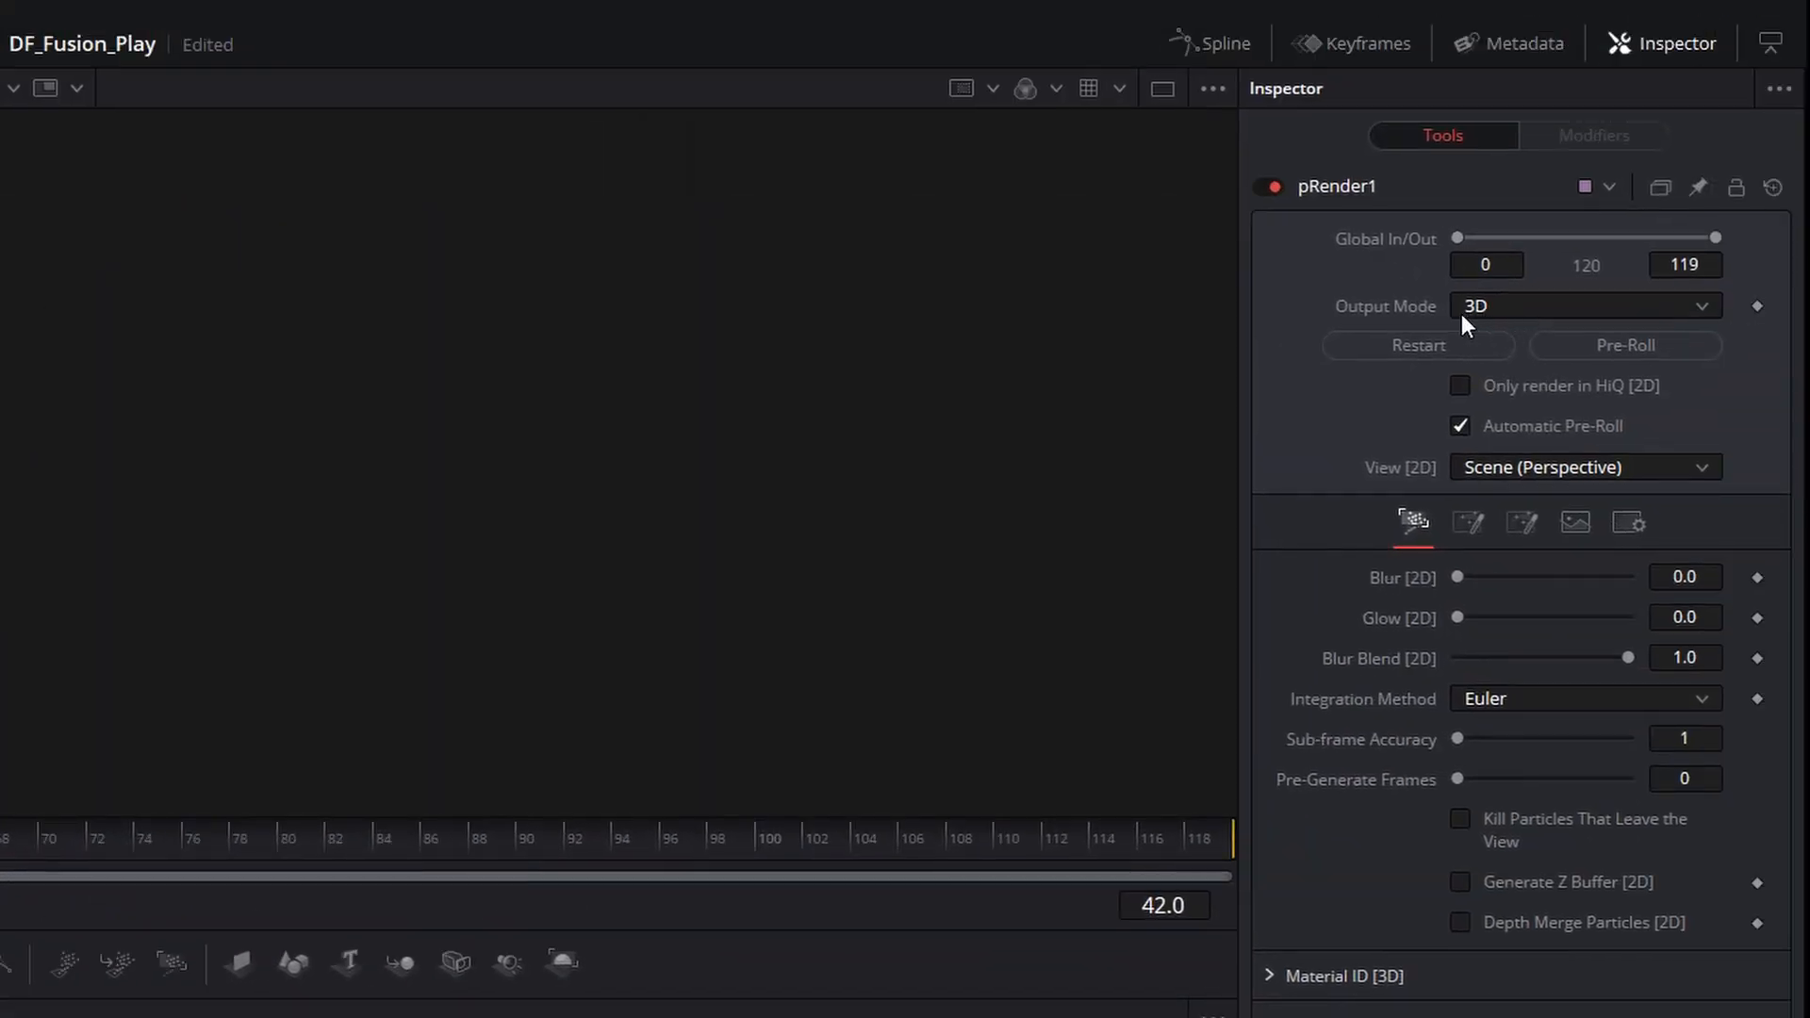
left_click(1478, 311)
left_click(1472, 340)
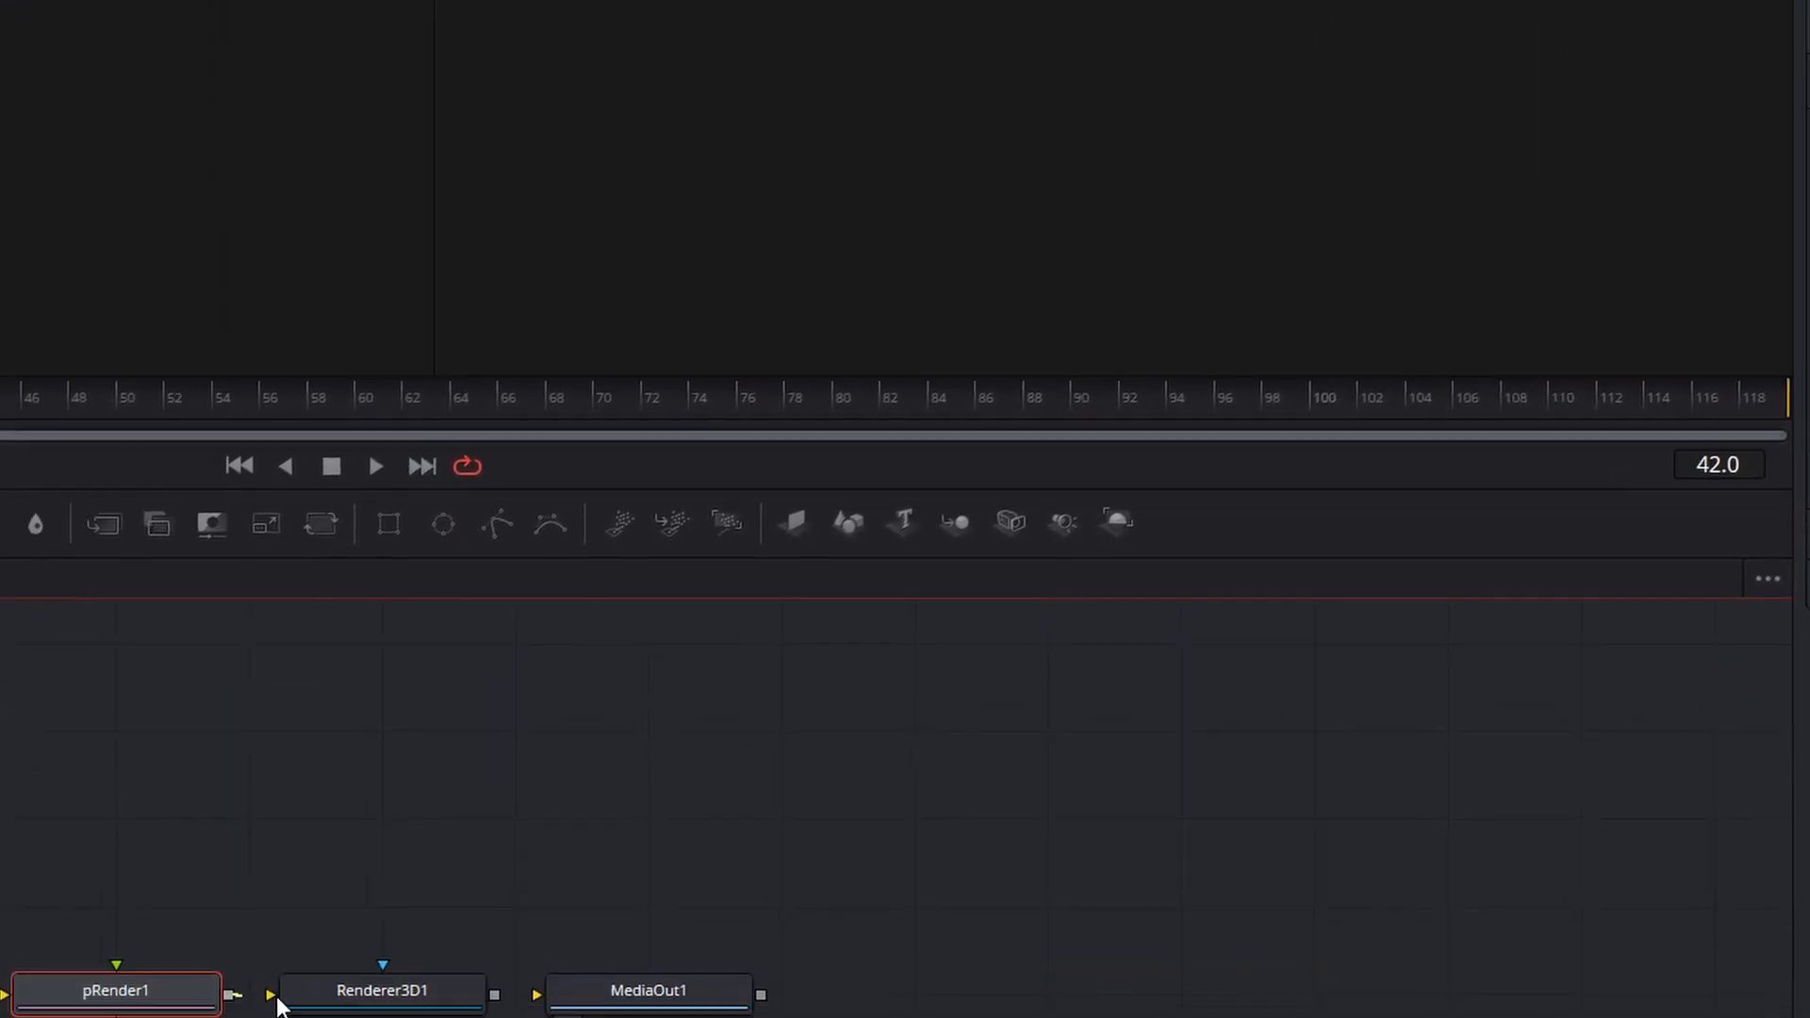
Connect pRender1 through Renderer3D1 to MediaOut1 and play back the particle animation.
left_click_drag(684, 844, 865, 839)
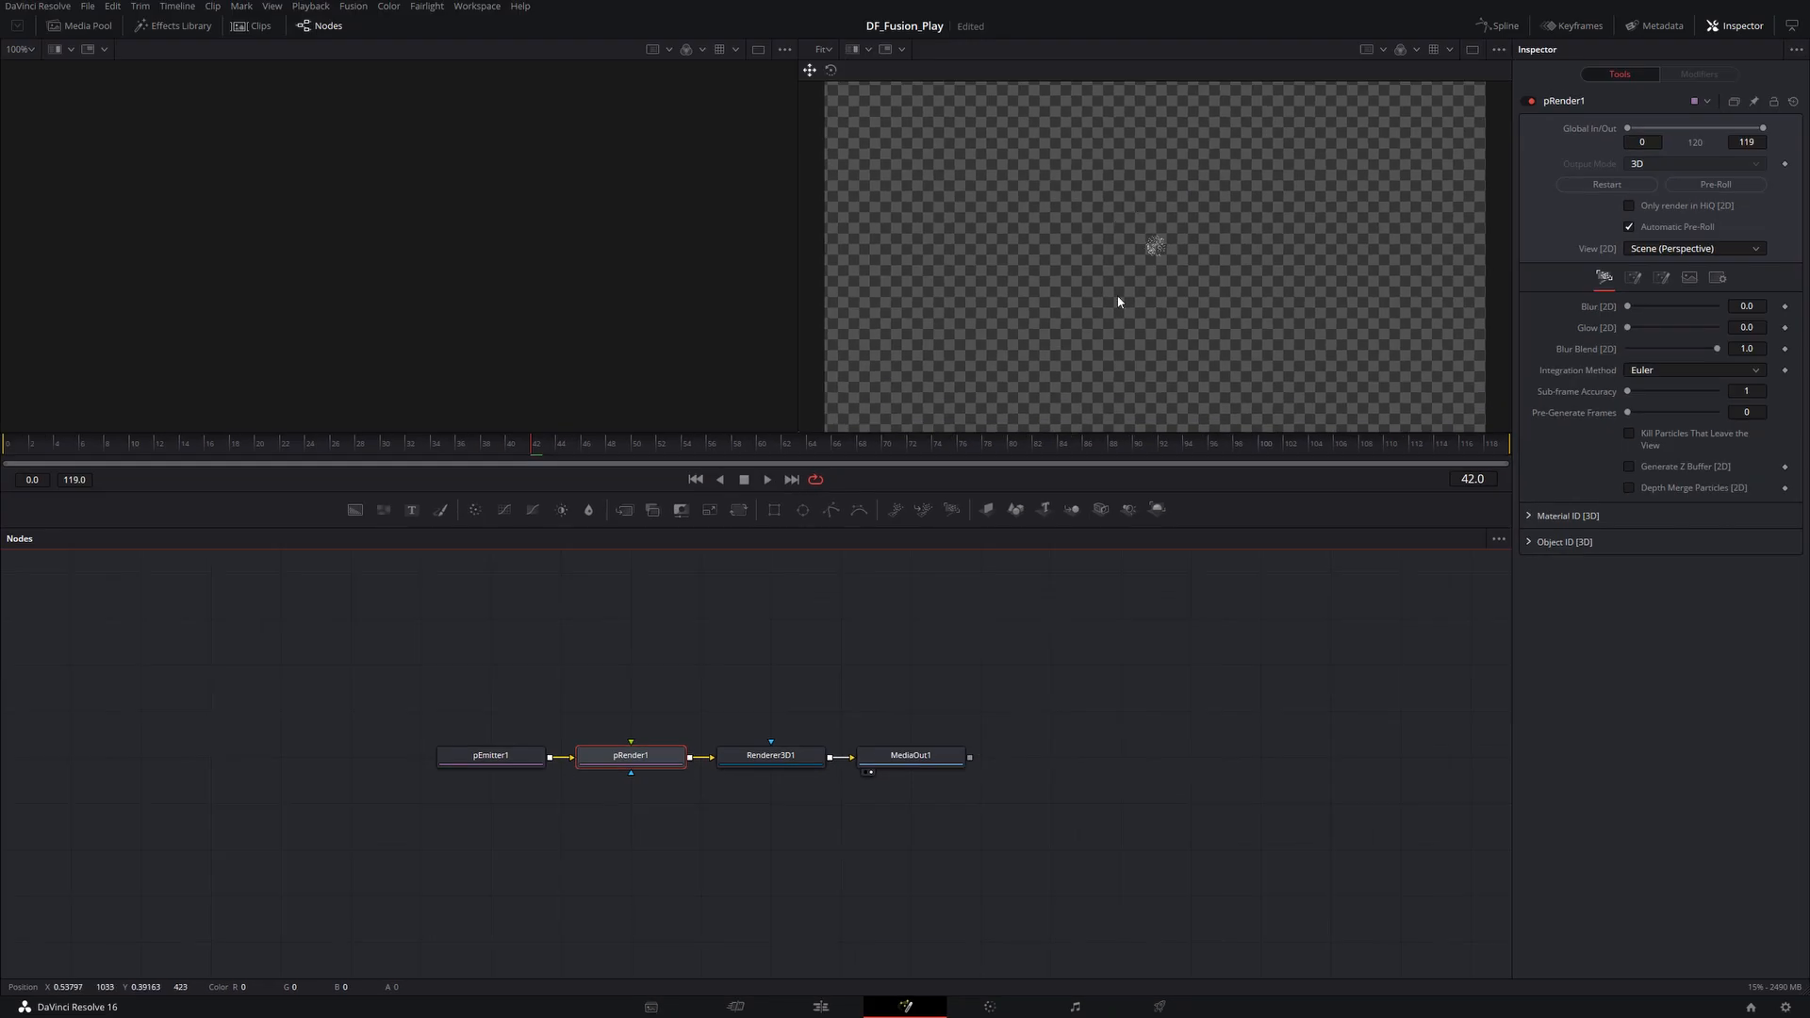
key("space")
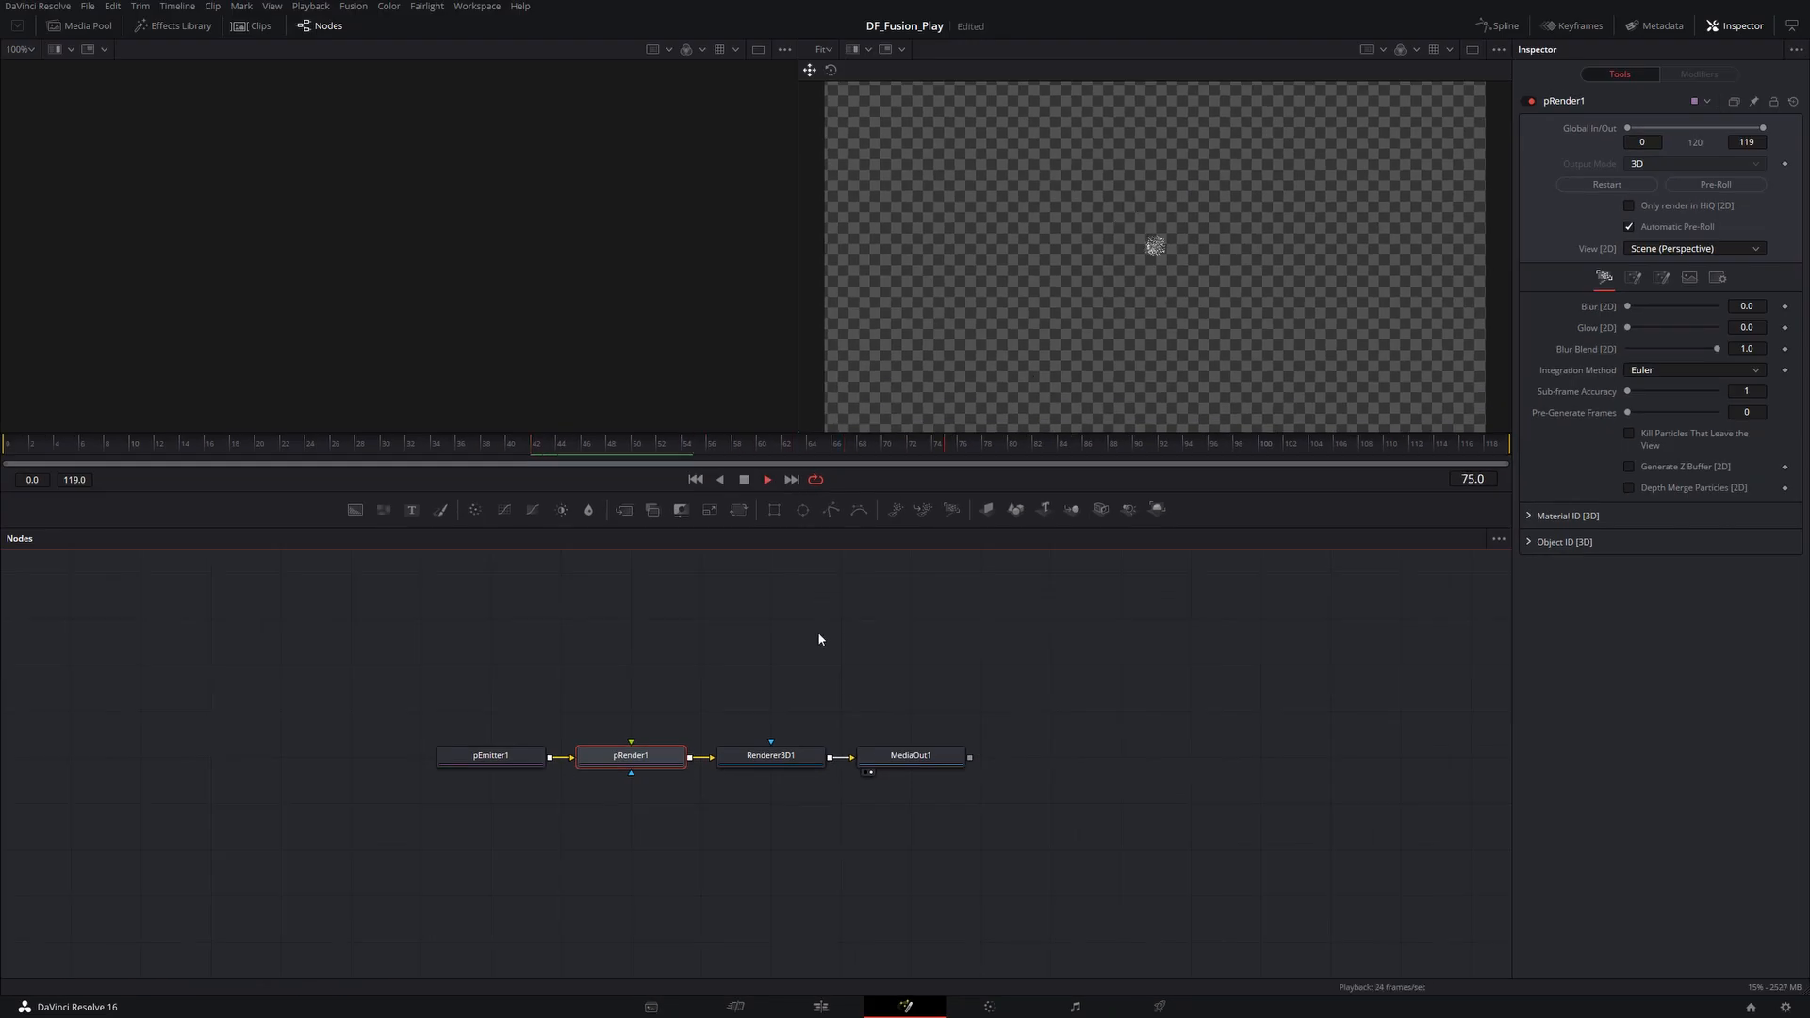
key("space")
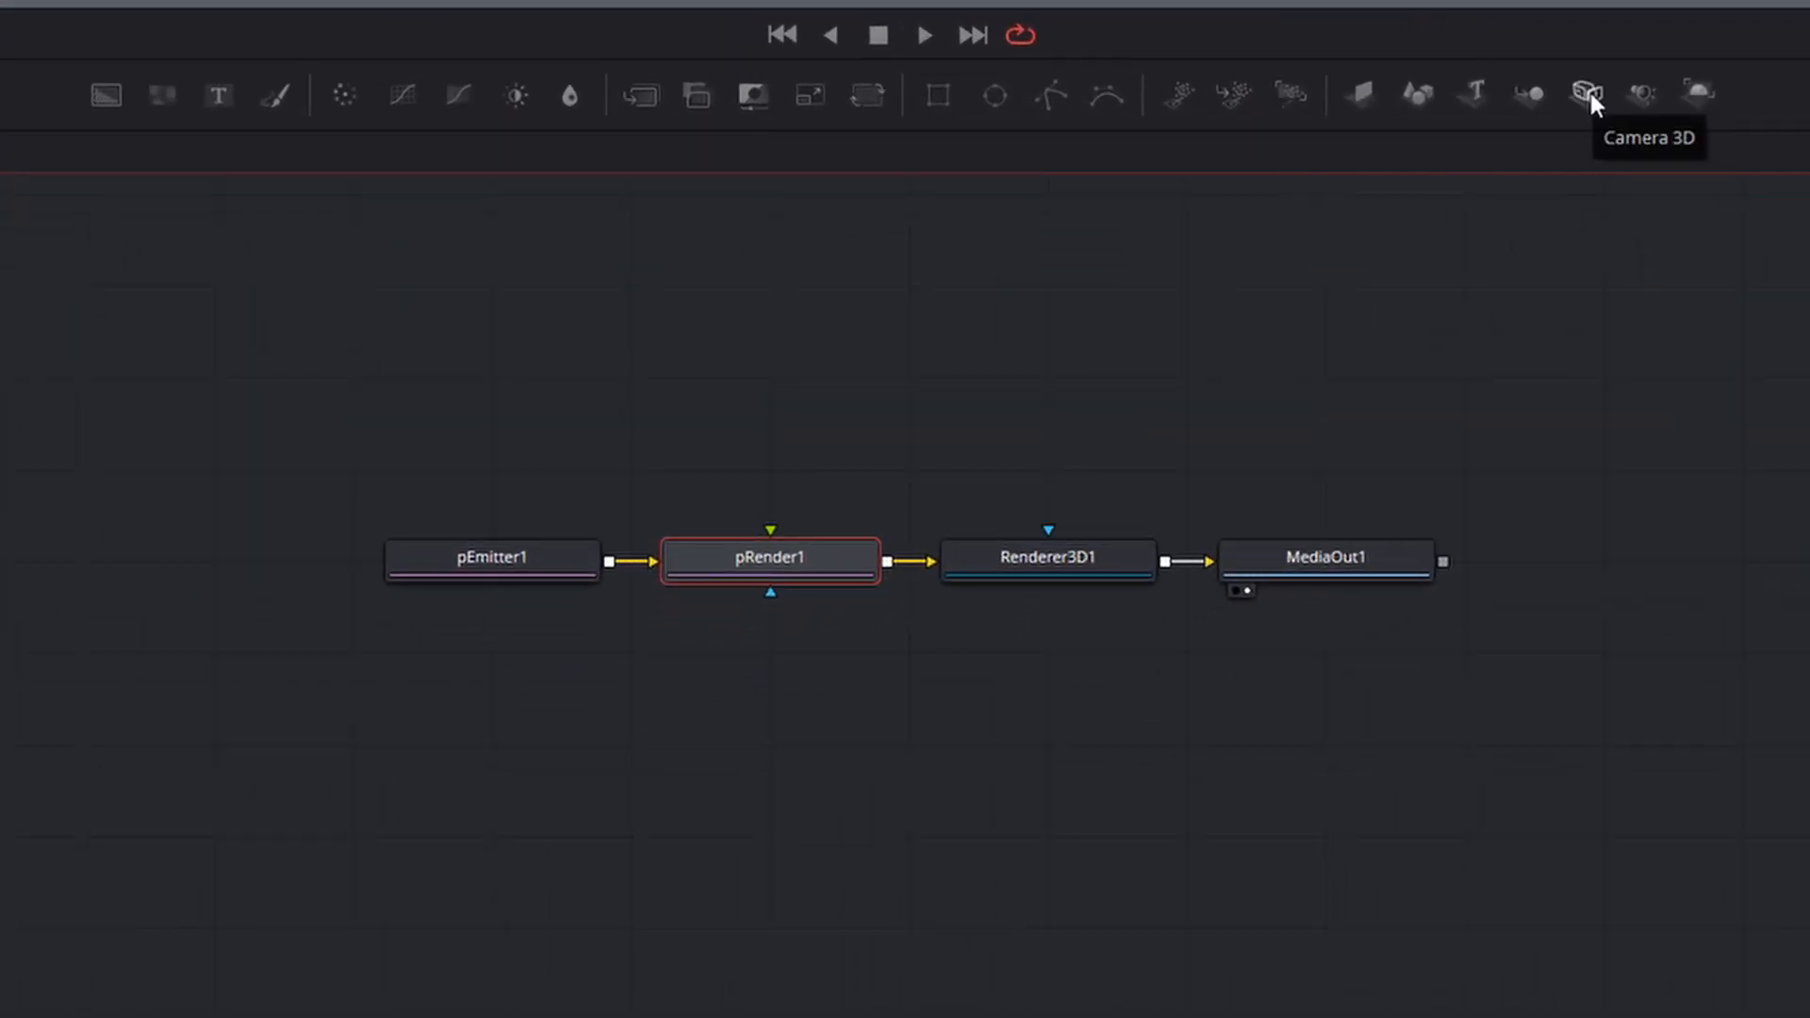
Add a Camera3D node connected to pRender1 and show the camera in a single enlarged viewer.
left_click_drag(1587, 94, 799, 570)
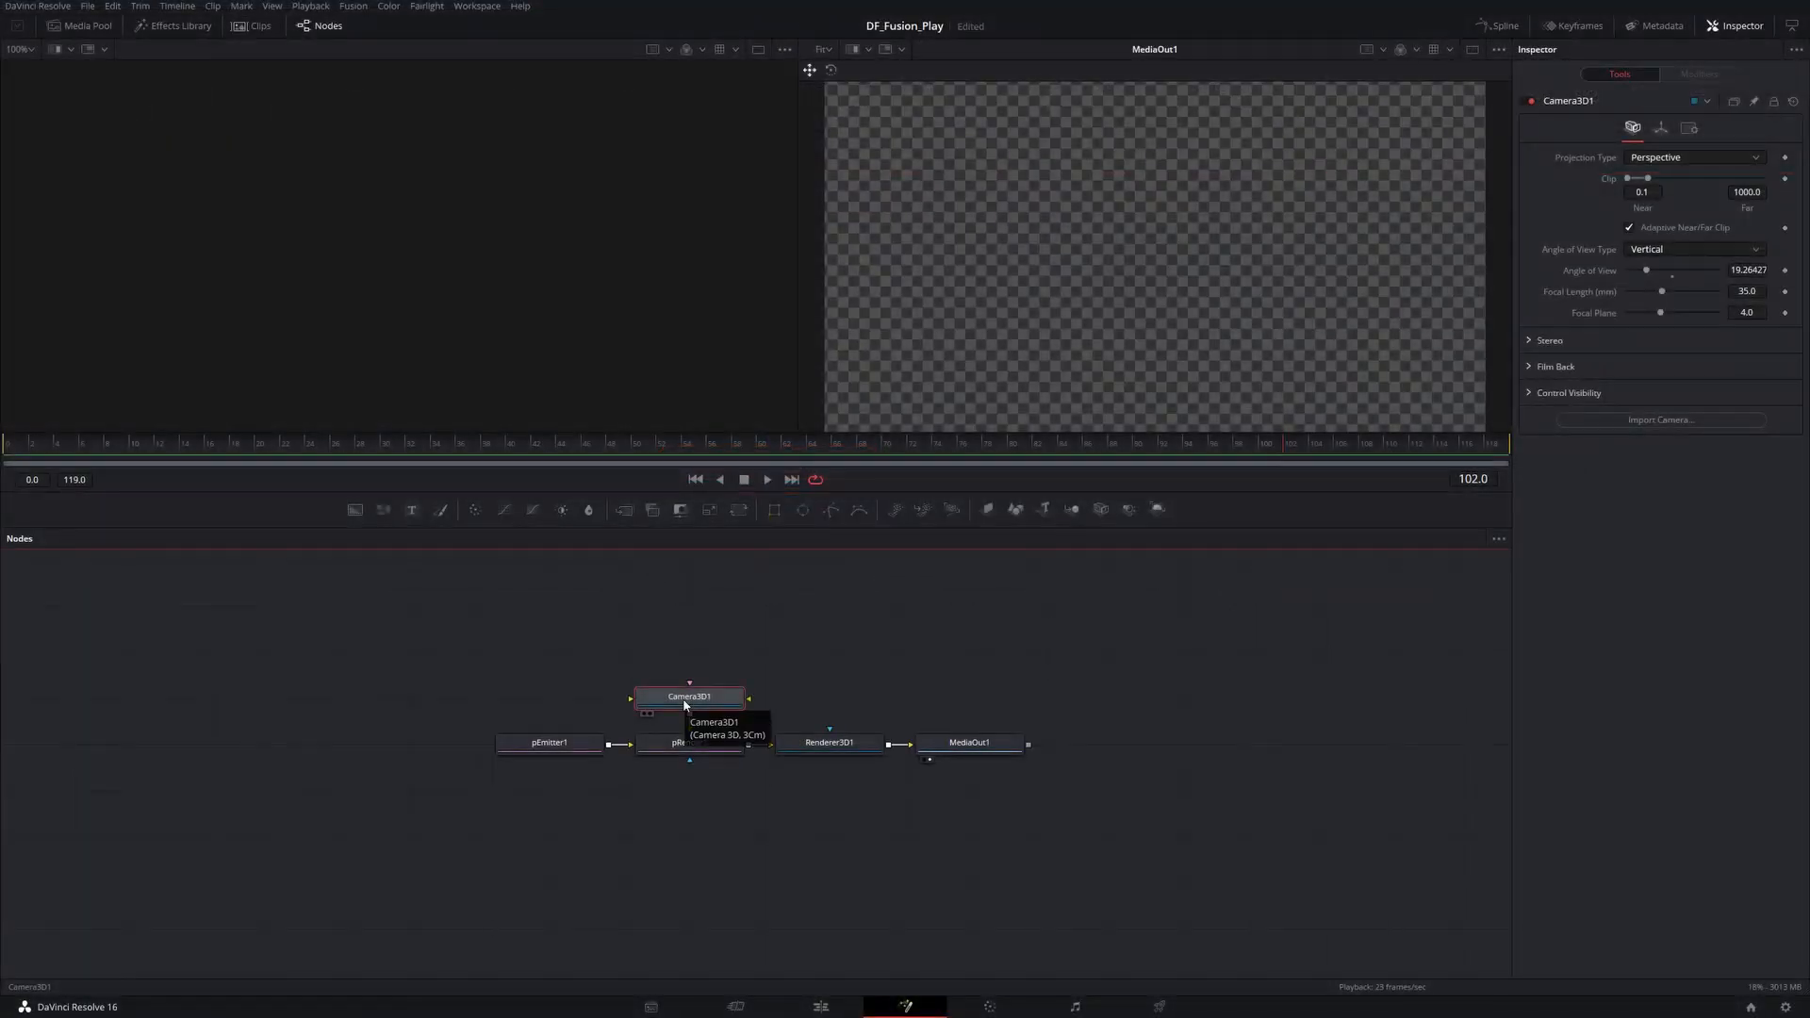
key("1")
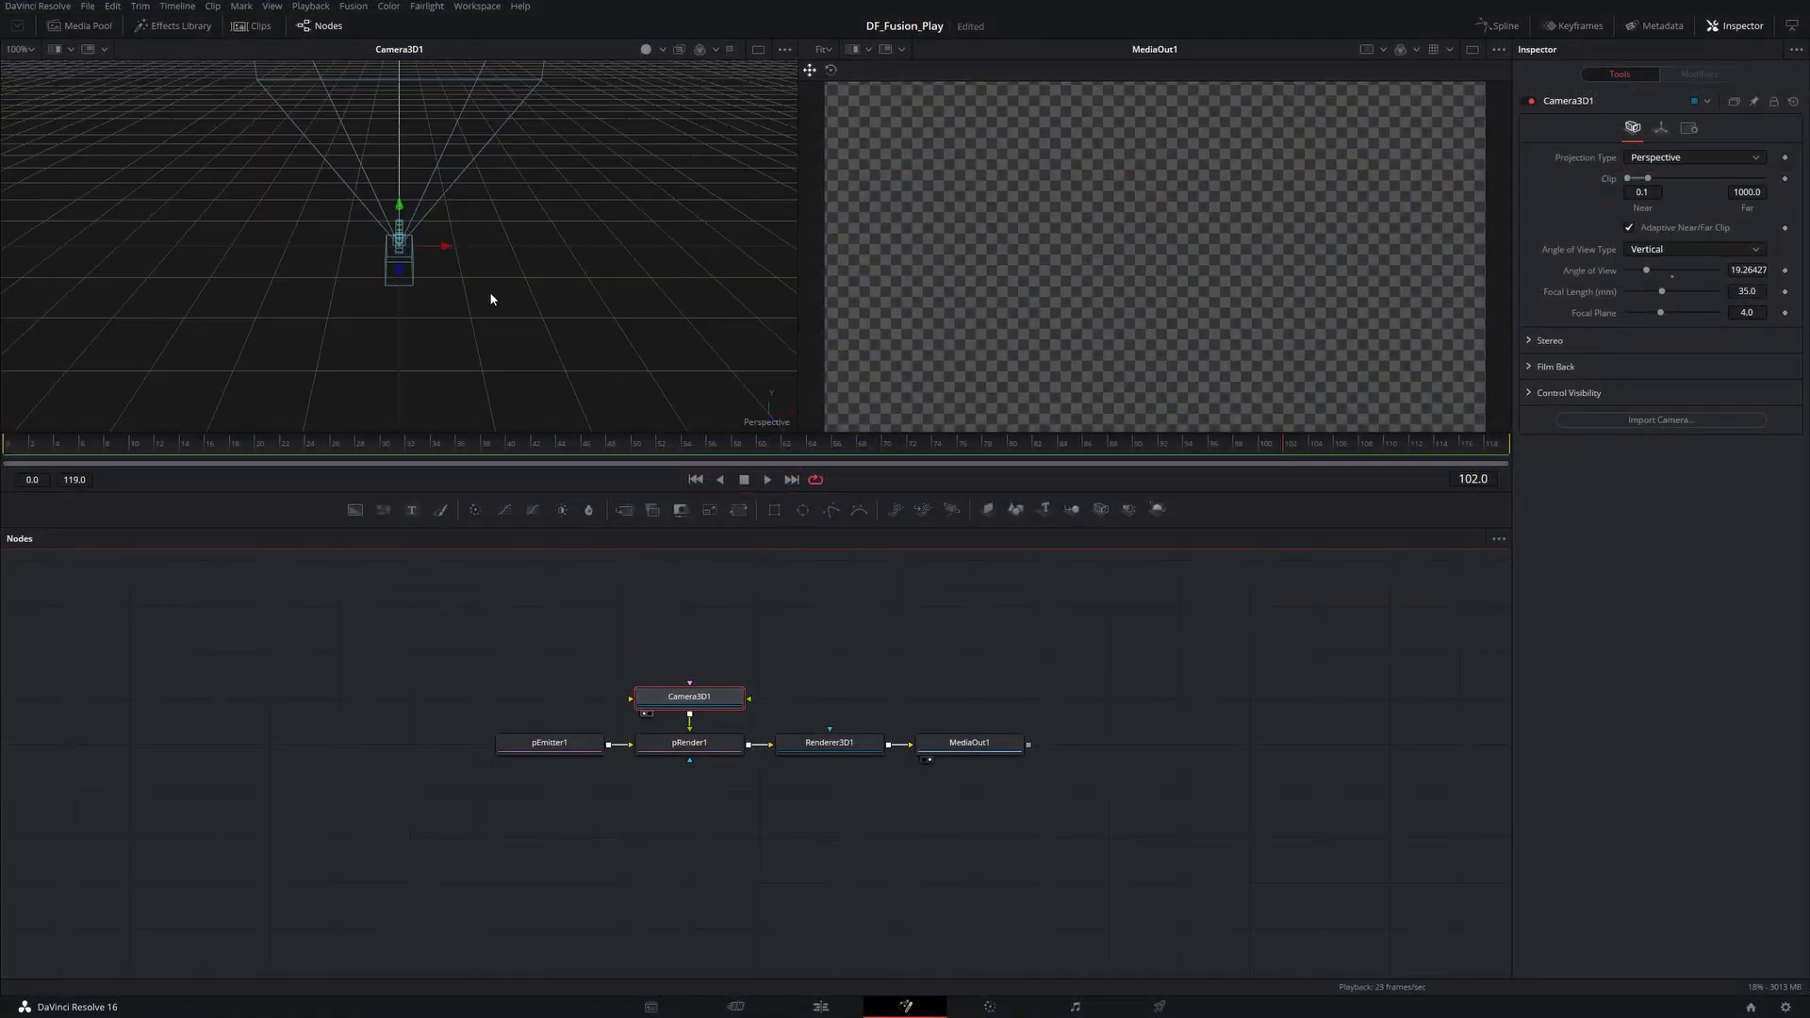
left_click_drag(499, 188, 500, 313)
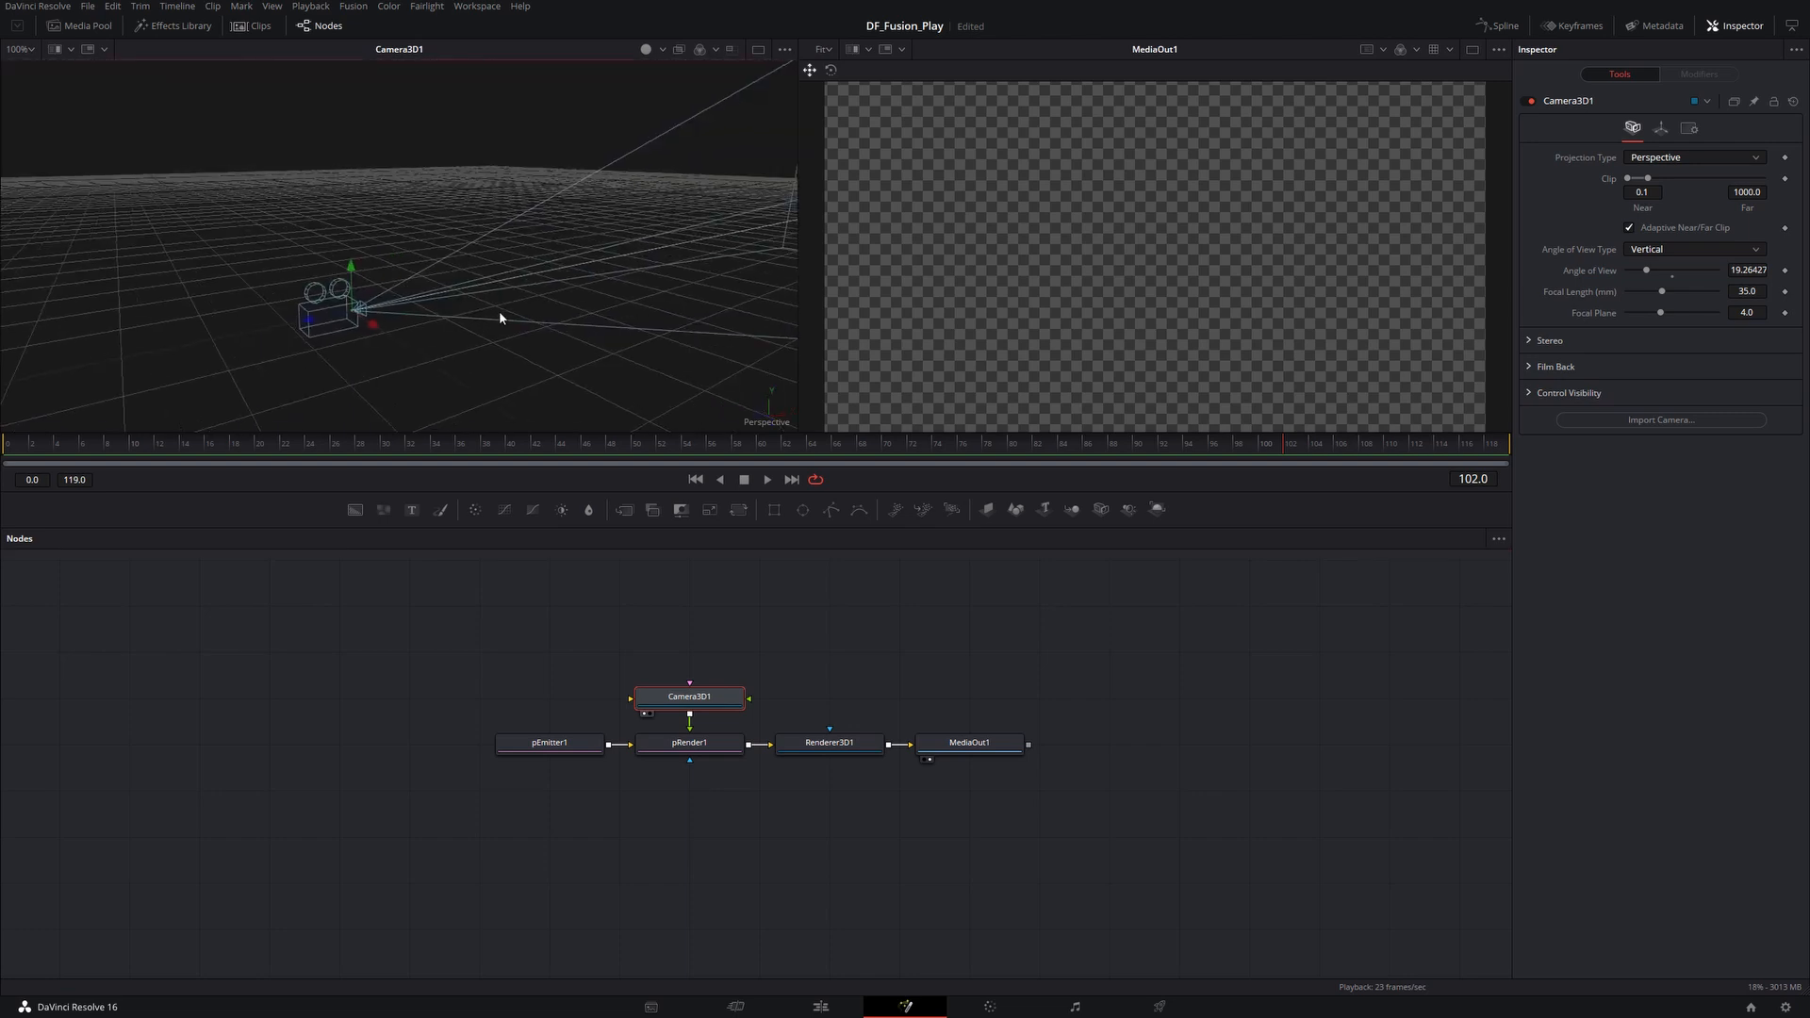
left_click(759, 50)
left_click_drag(877, 493, 861, 752)
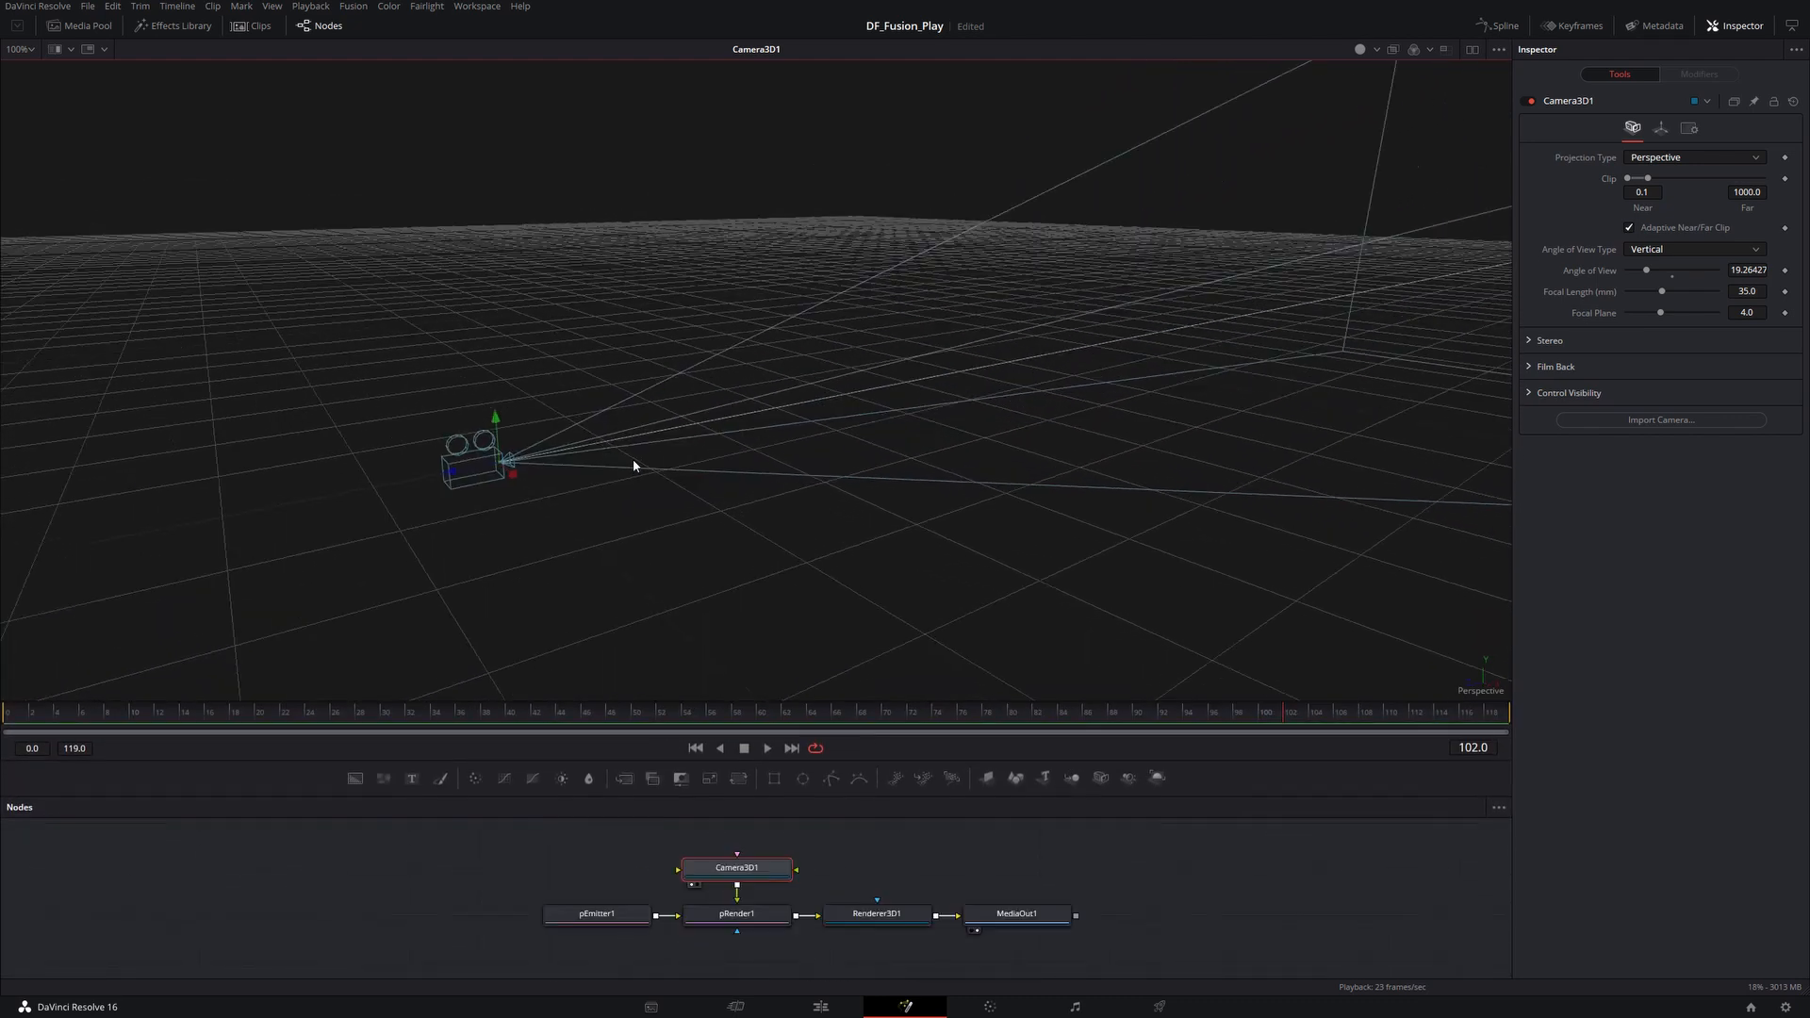
left_click_drag(633, 464, 650, 458)
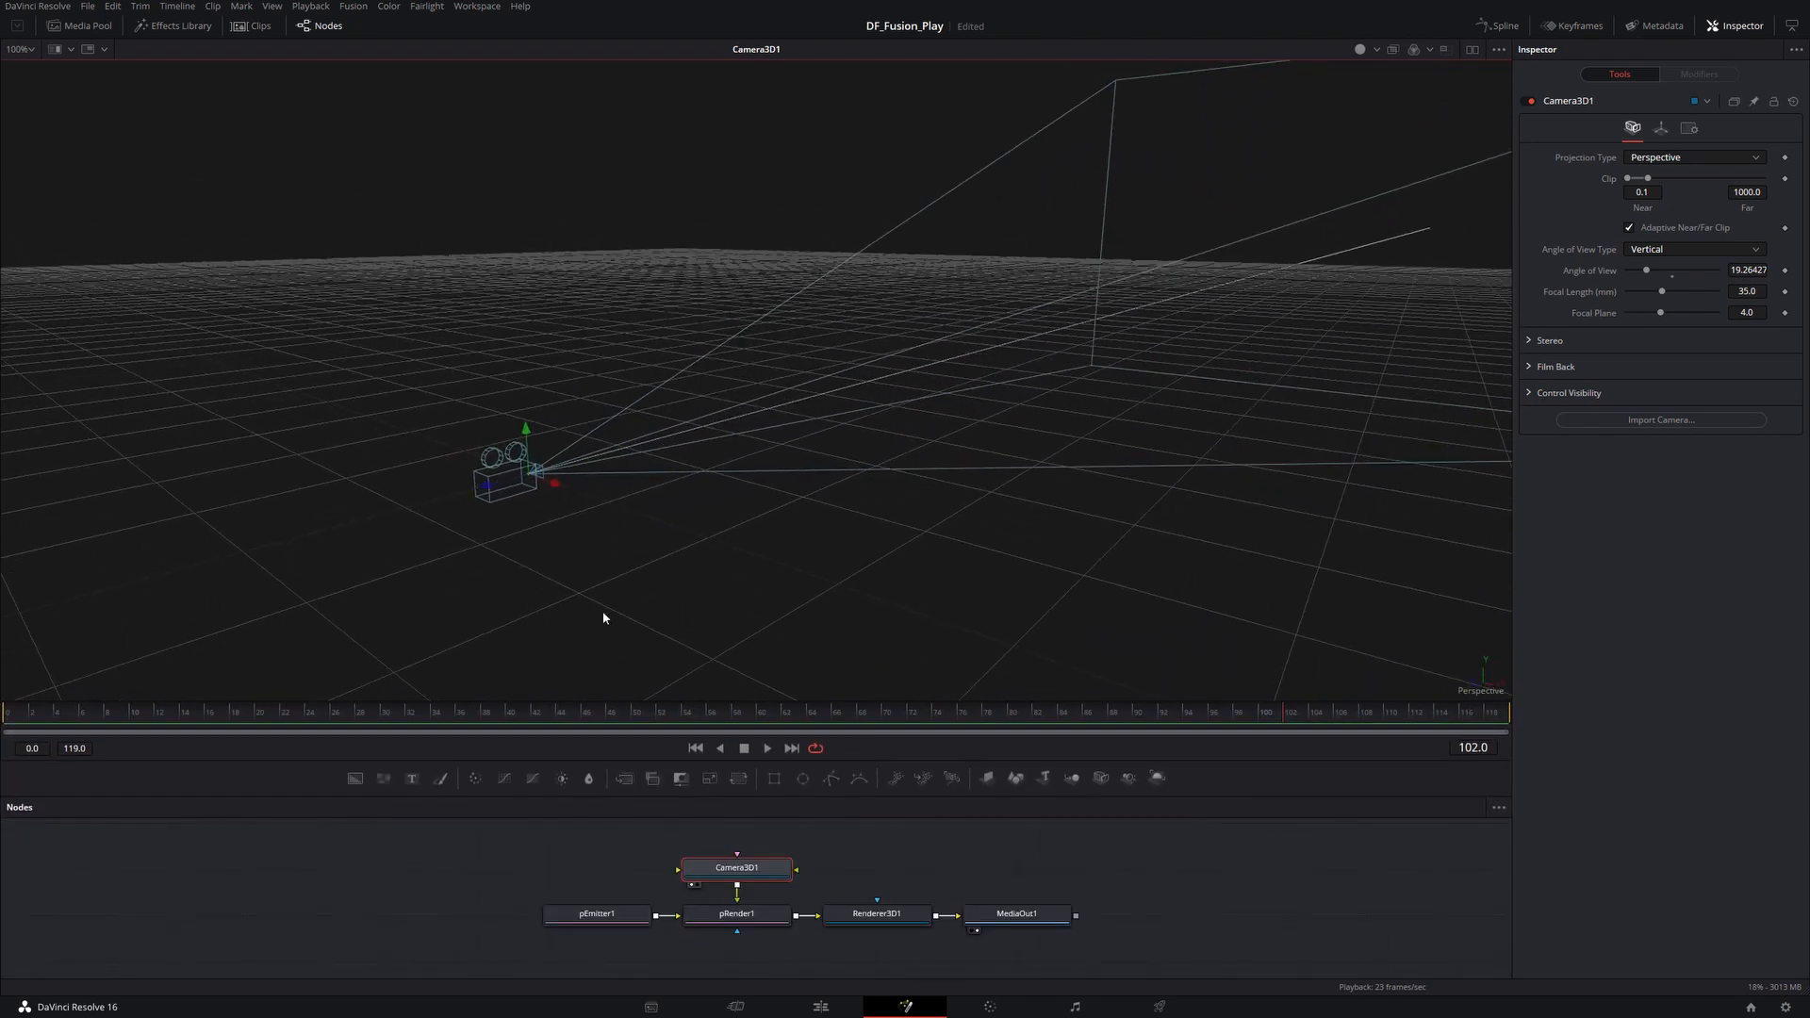
Show pRender1 in the 3D viewer and move Camera3D1 backward along its Z axis, away from the particle sphere.
left_click(613, 919)
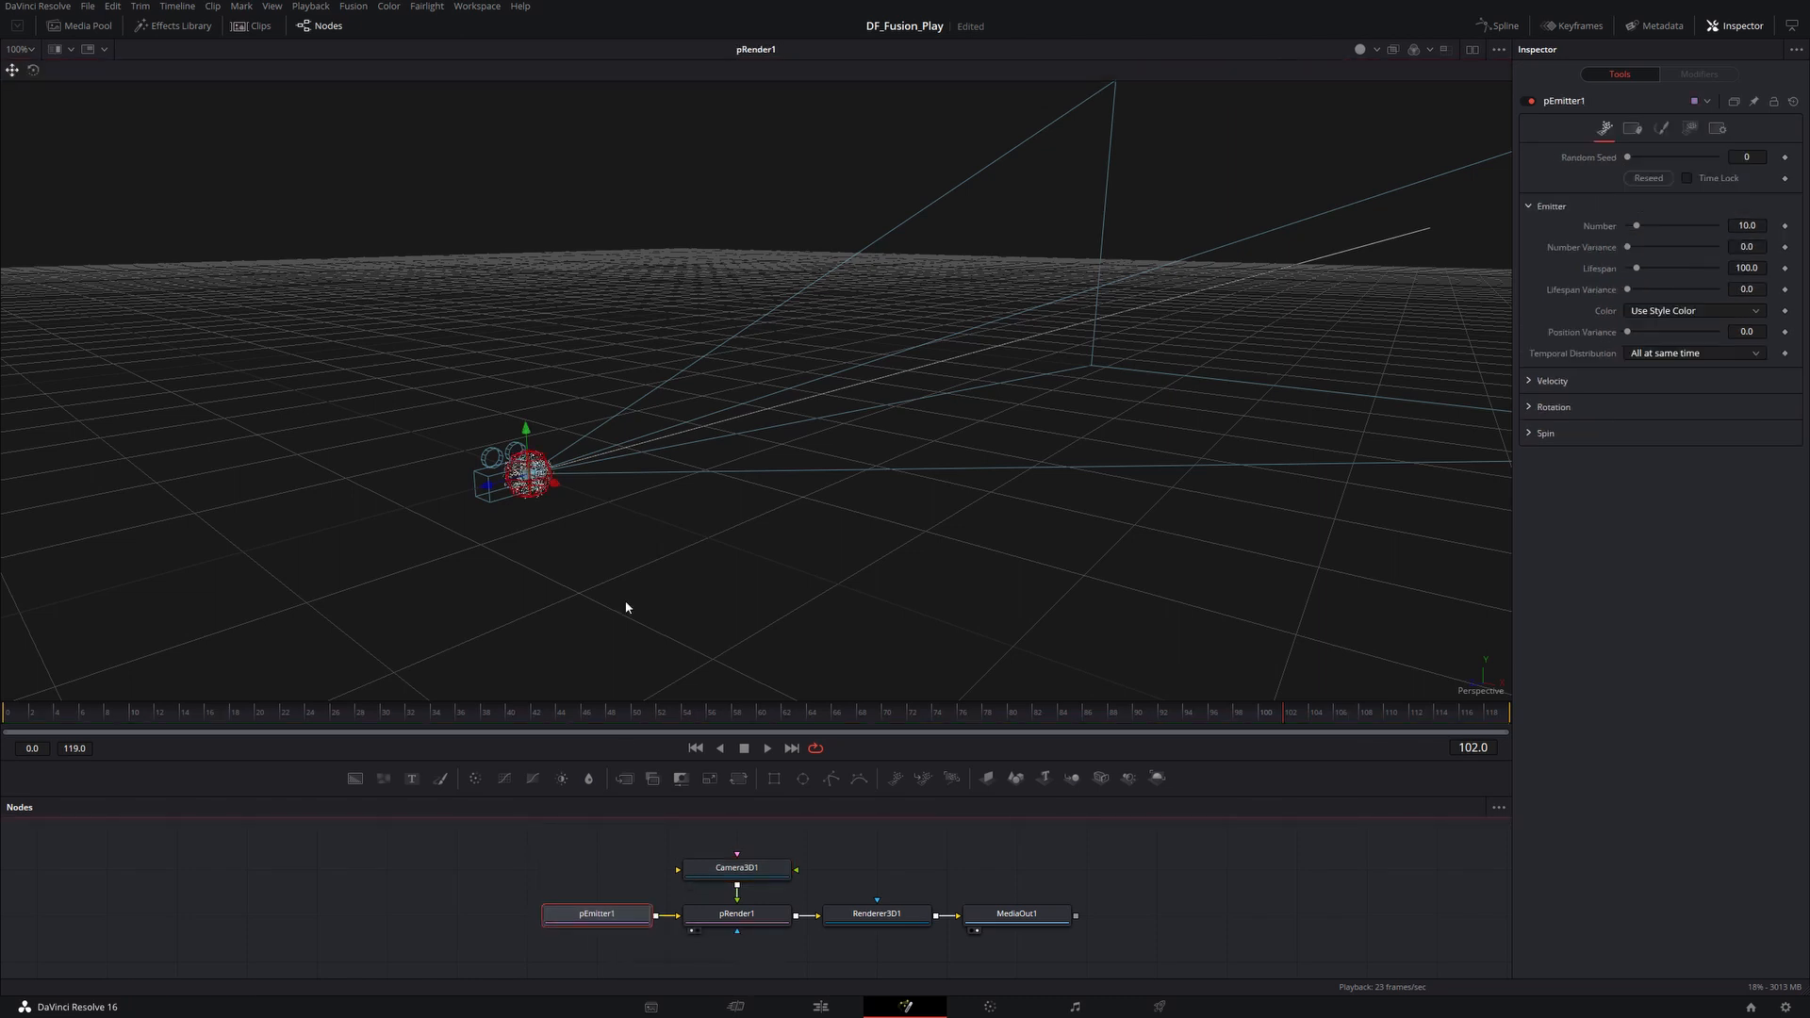
left_click_drag(583, 526, 525, 520)
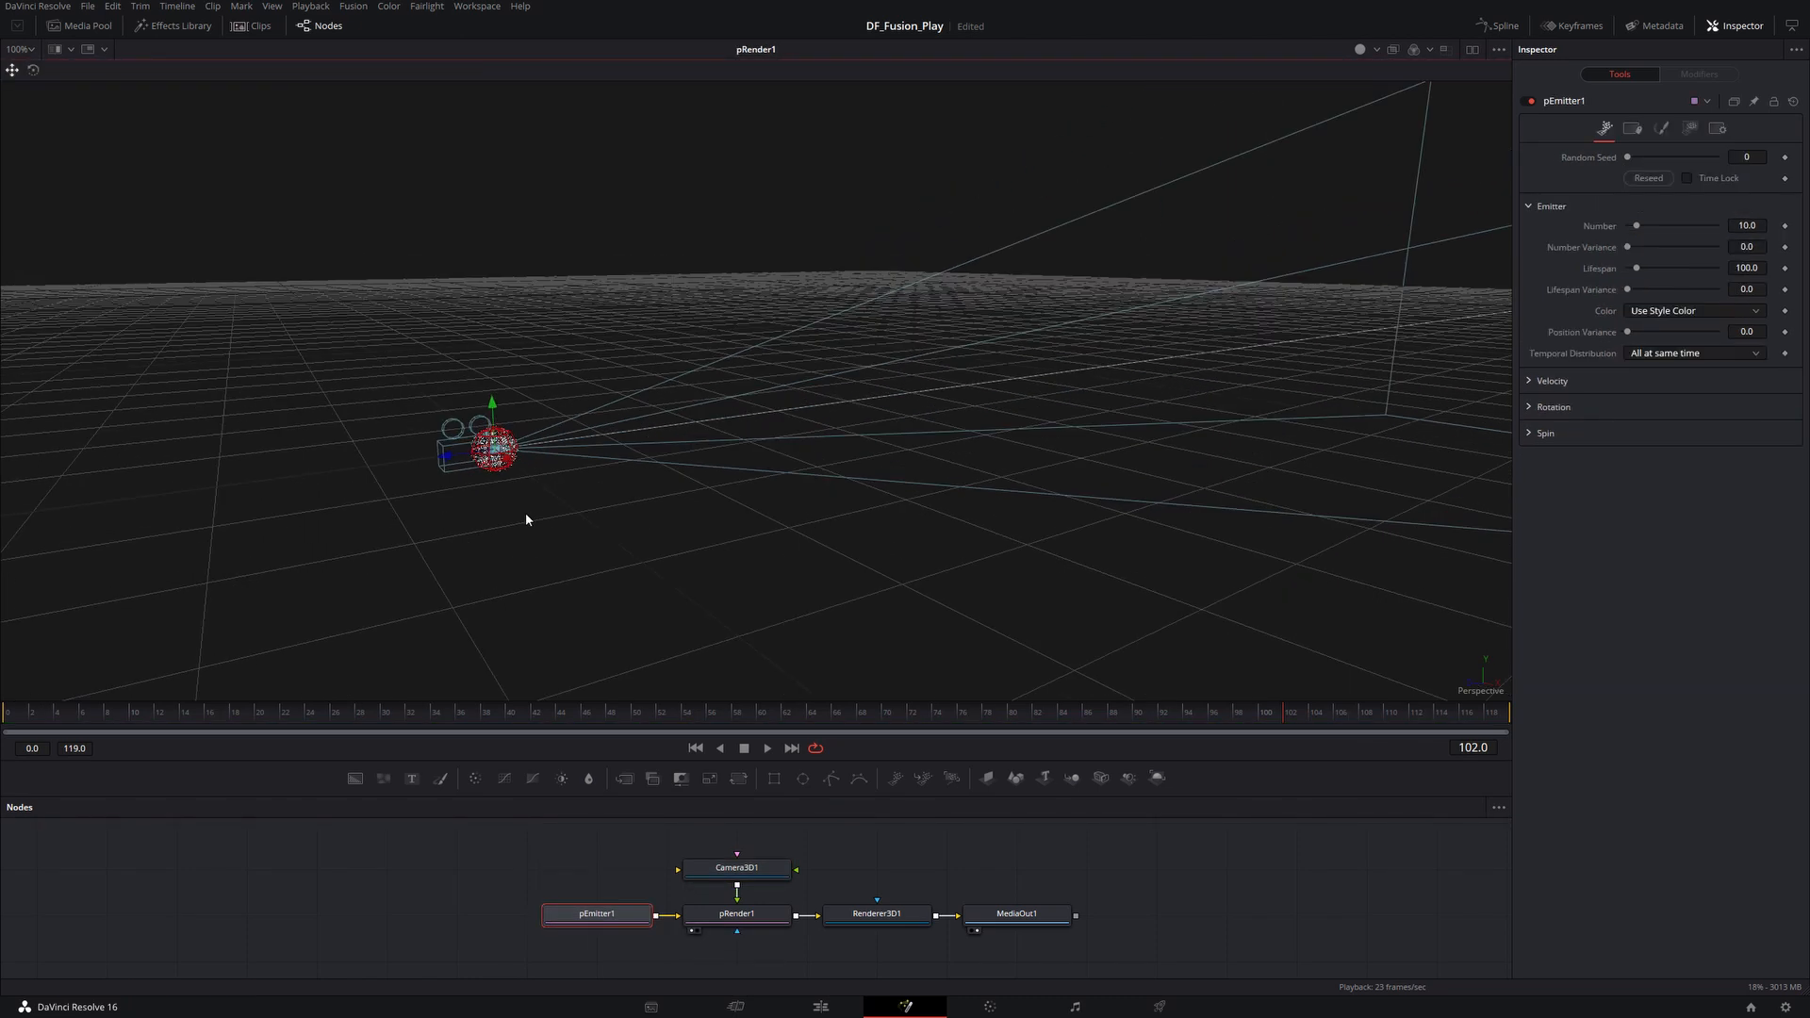
left_click_drag(500, 459, 489, 424)
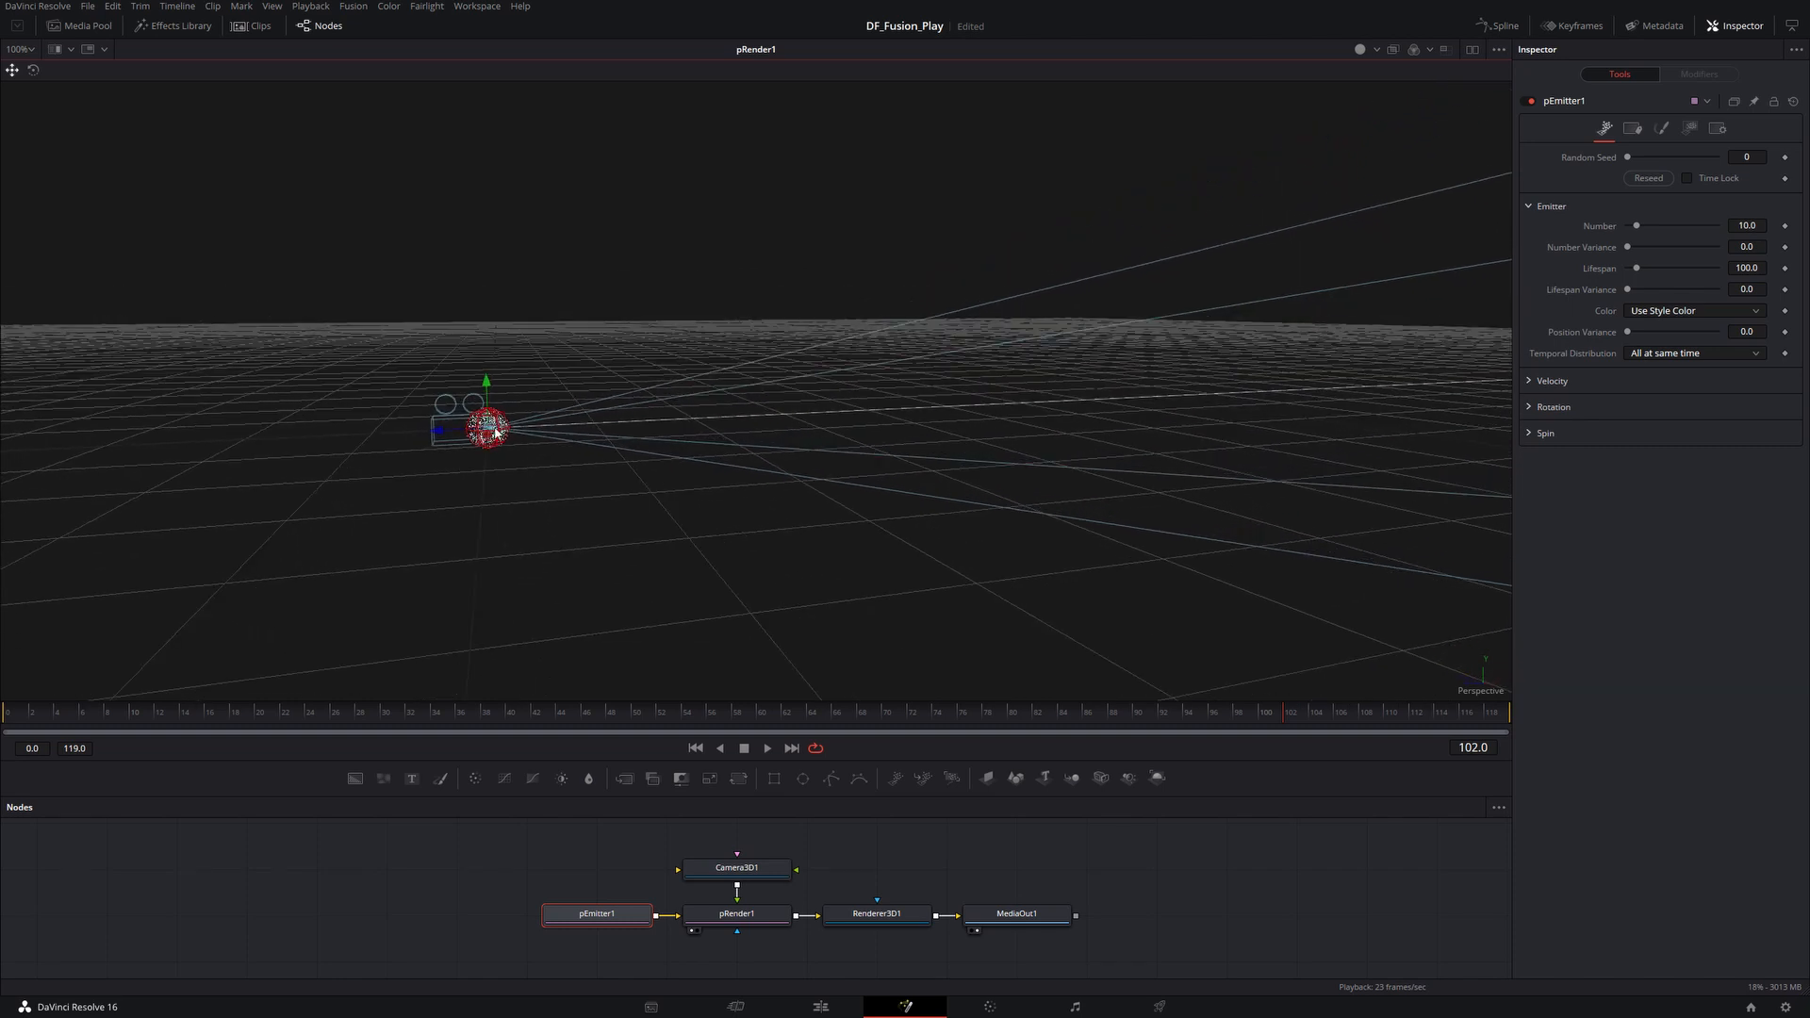
left_click(692, 871)
left_click(439, 435)
left_click_drag(440, 435, 117, 487)
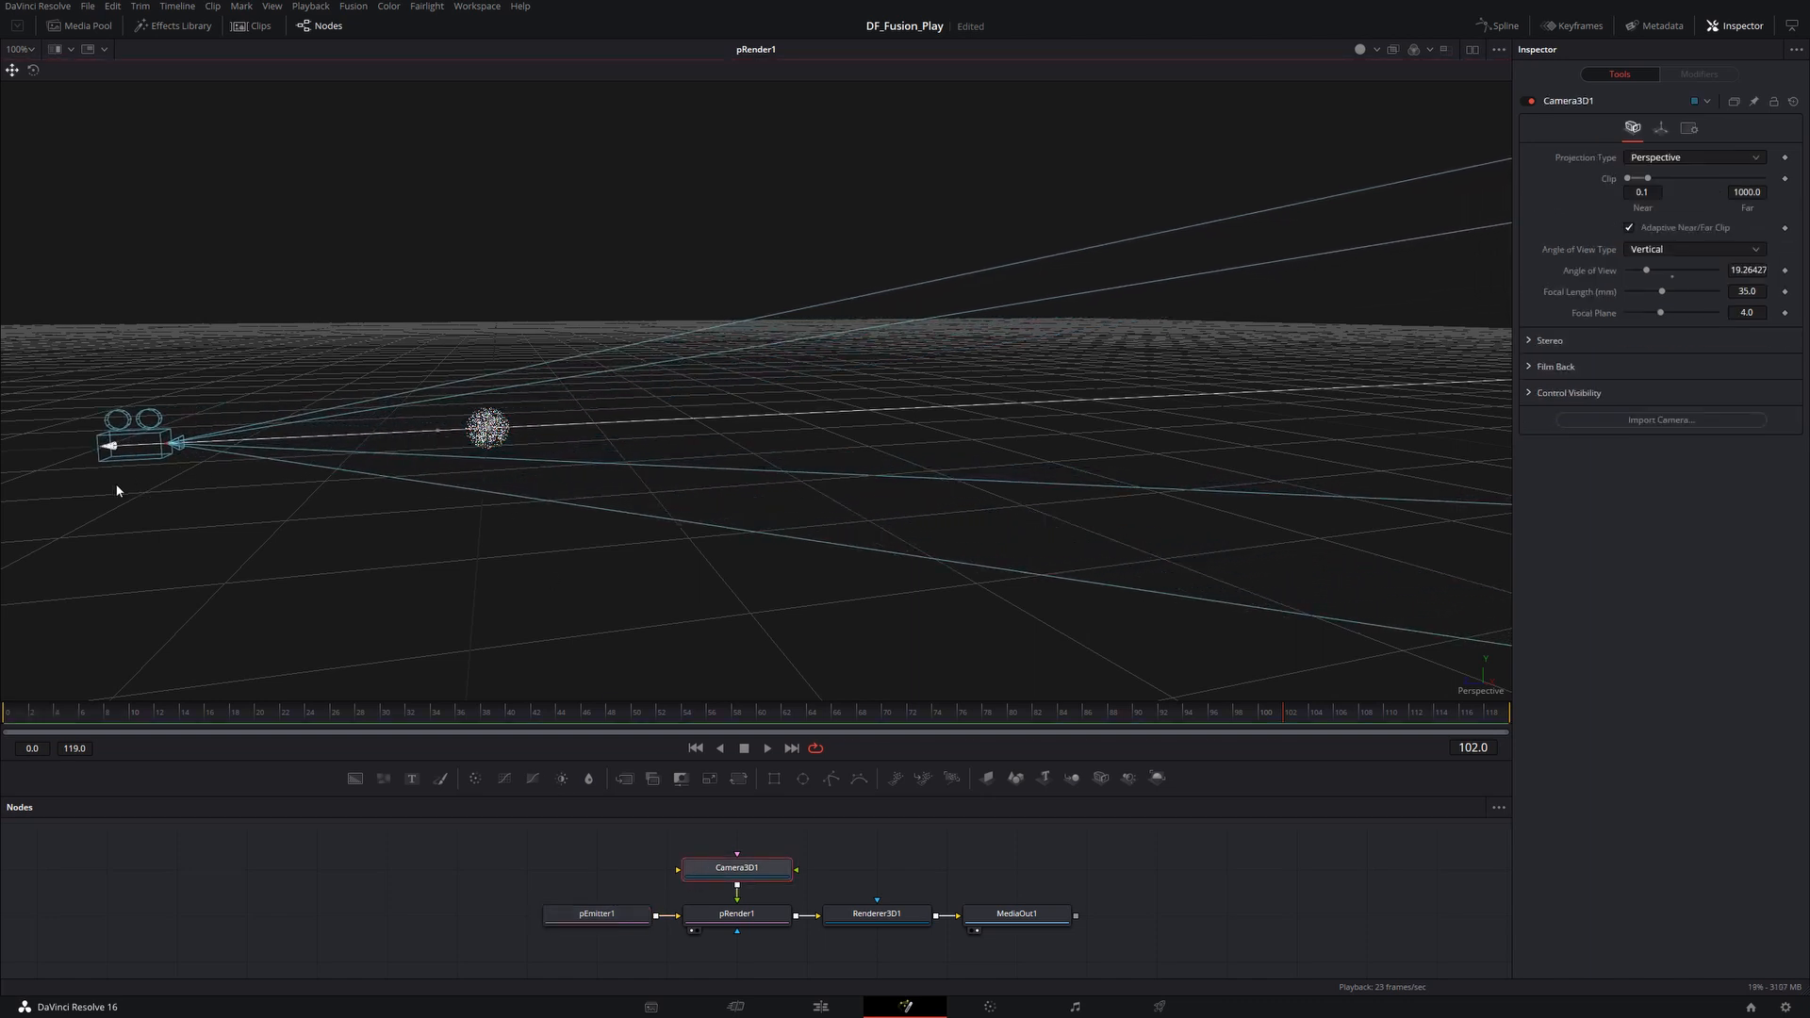
Restore the two-viewer layout and turn off the checker underlay in the MediaOut1 viewer.
left_click(1472, 49)
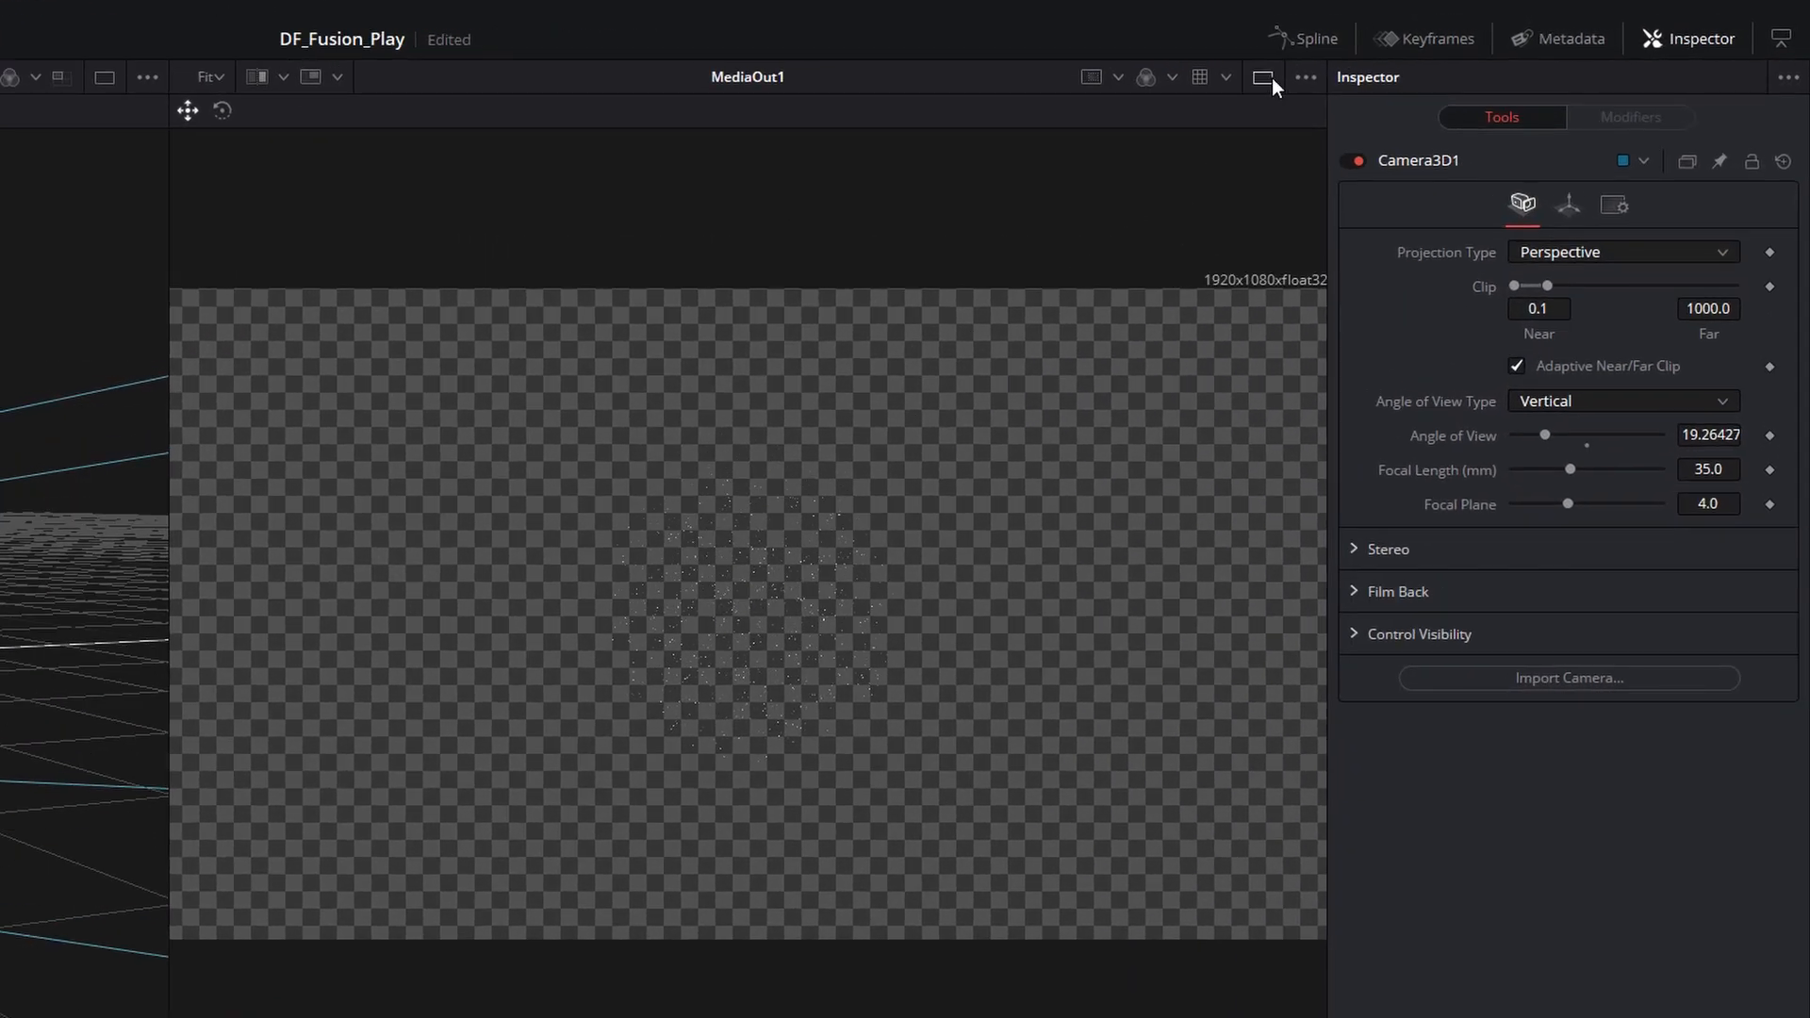
left_click(1499, 49)
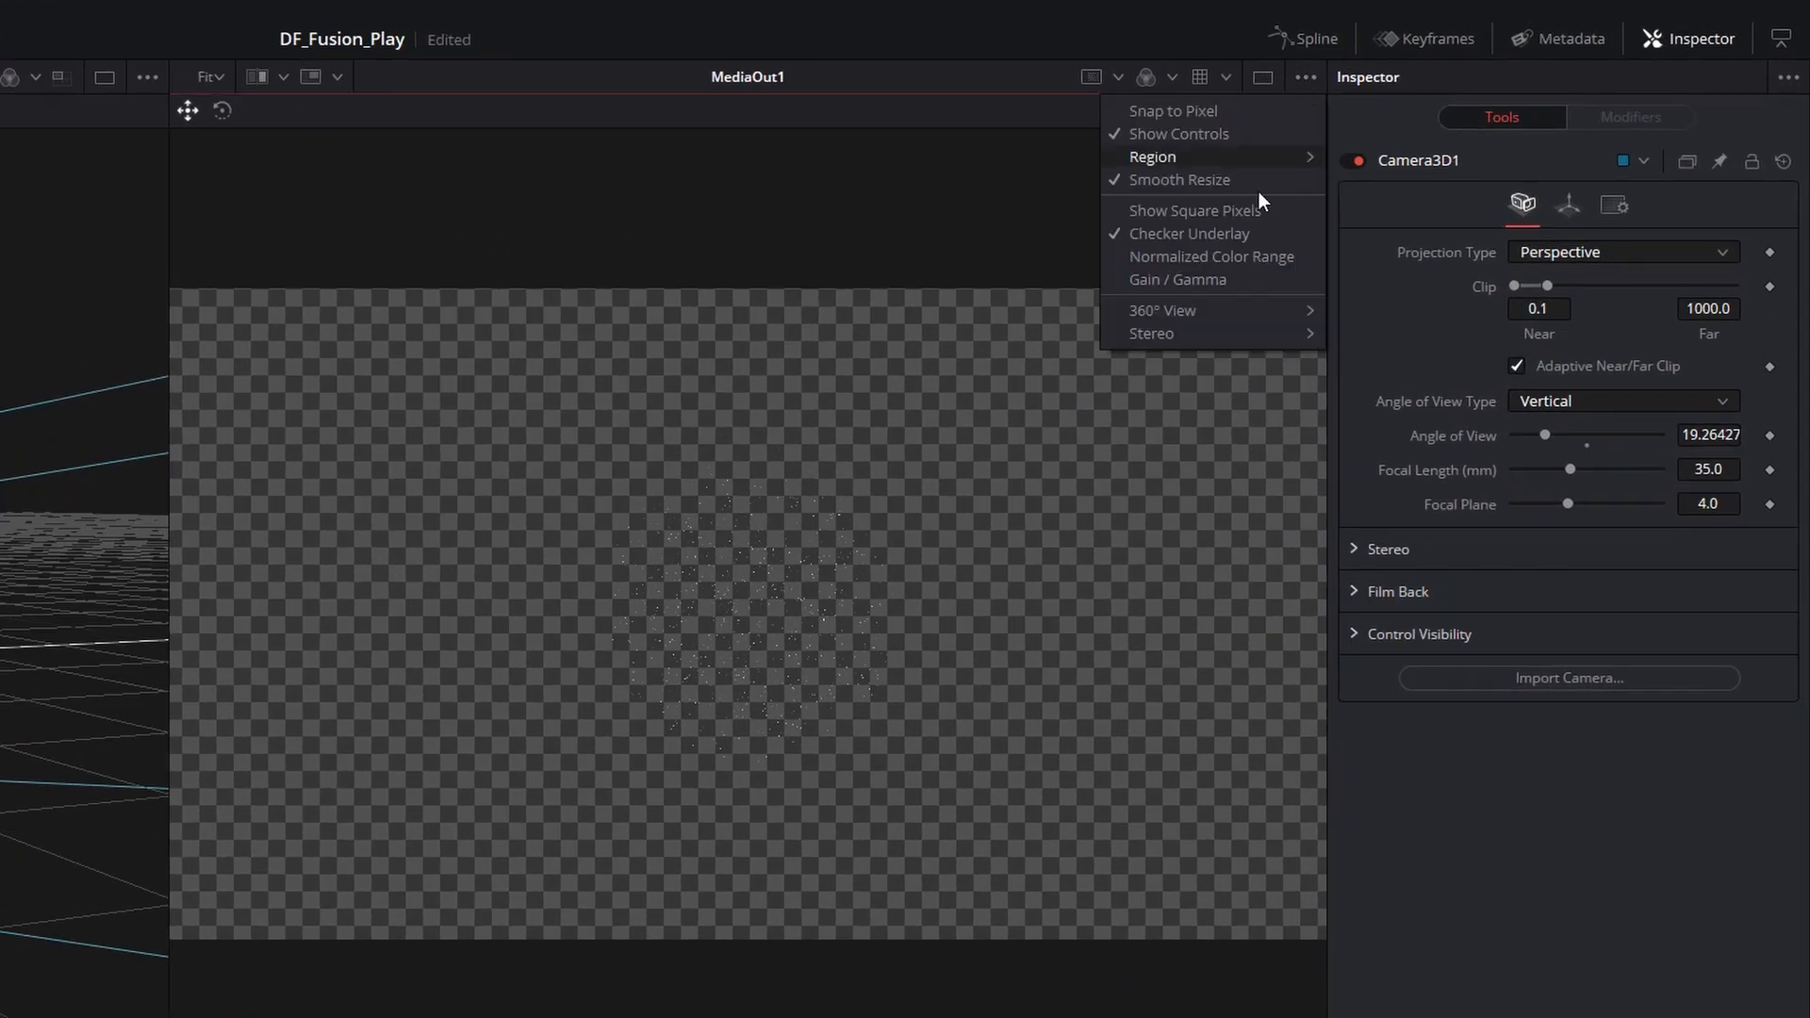
left_click(1212, 237)
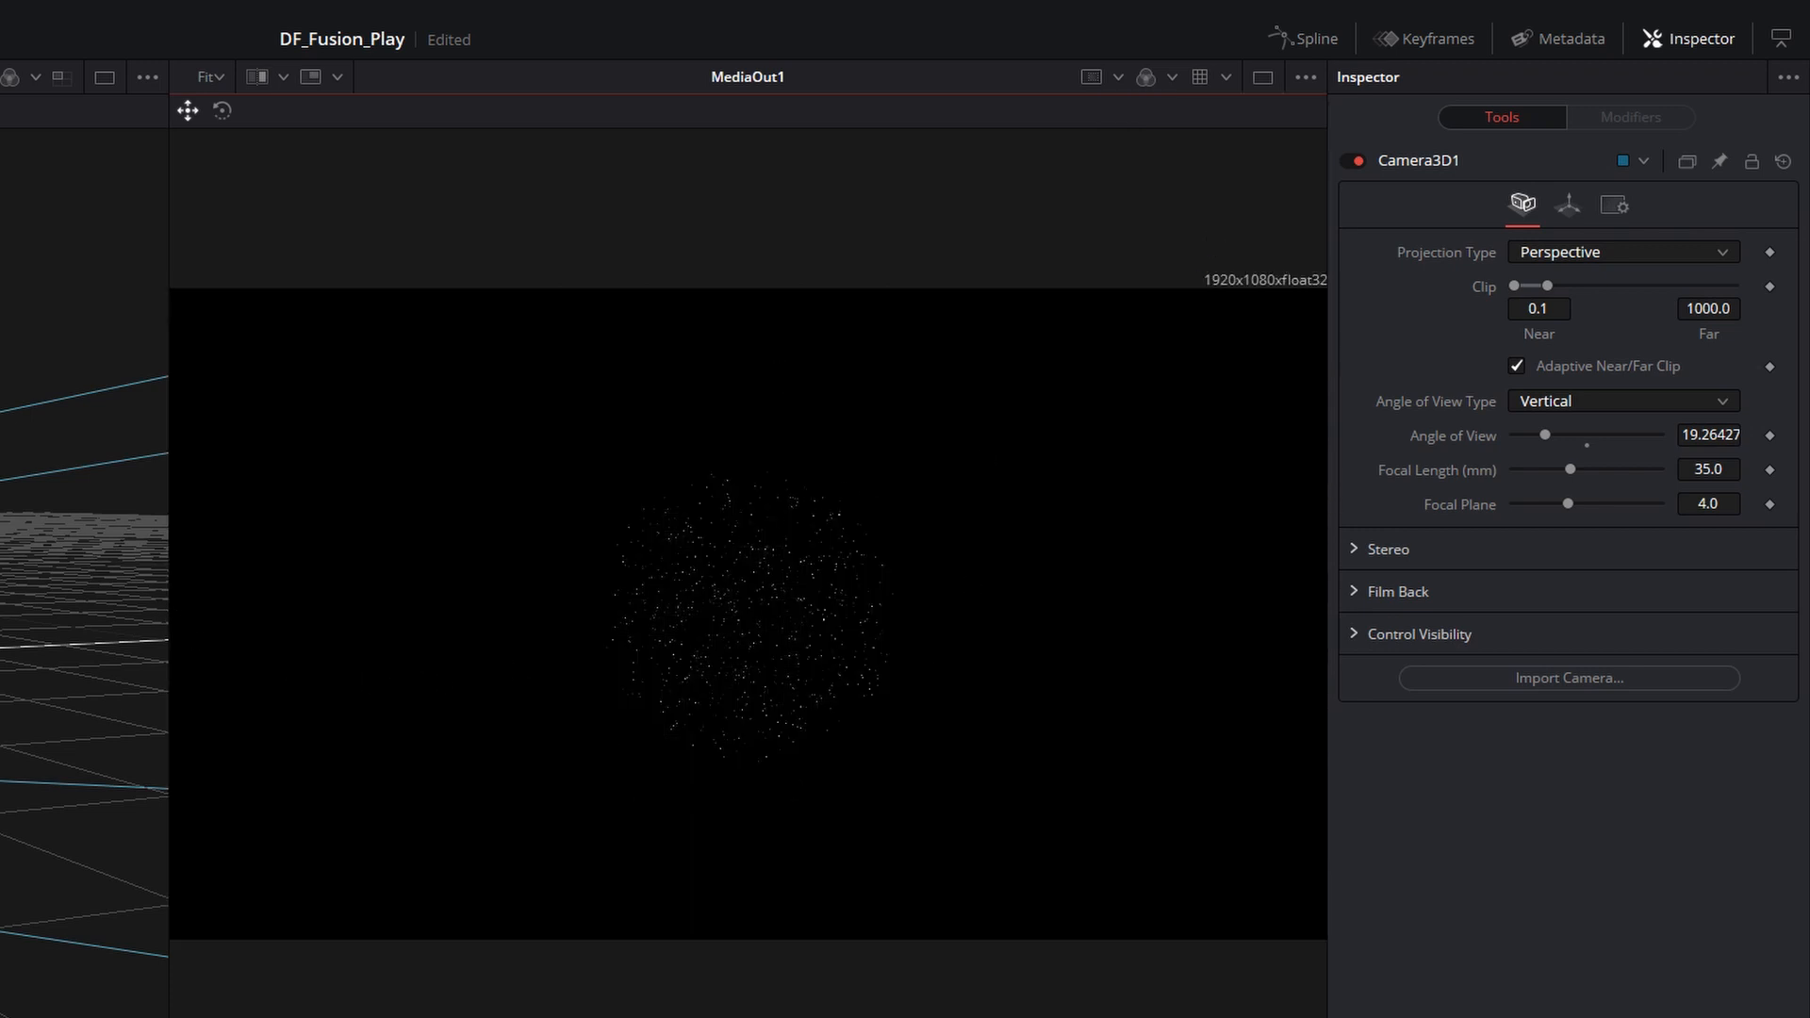
Examine the particle sphere and its placement relative to the camera from several angles in the 3D view.
left_click_drag(296, 438, 1184, 461)
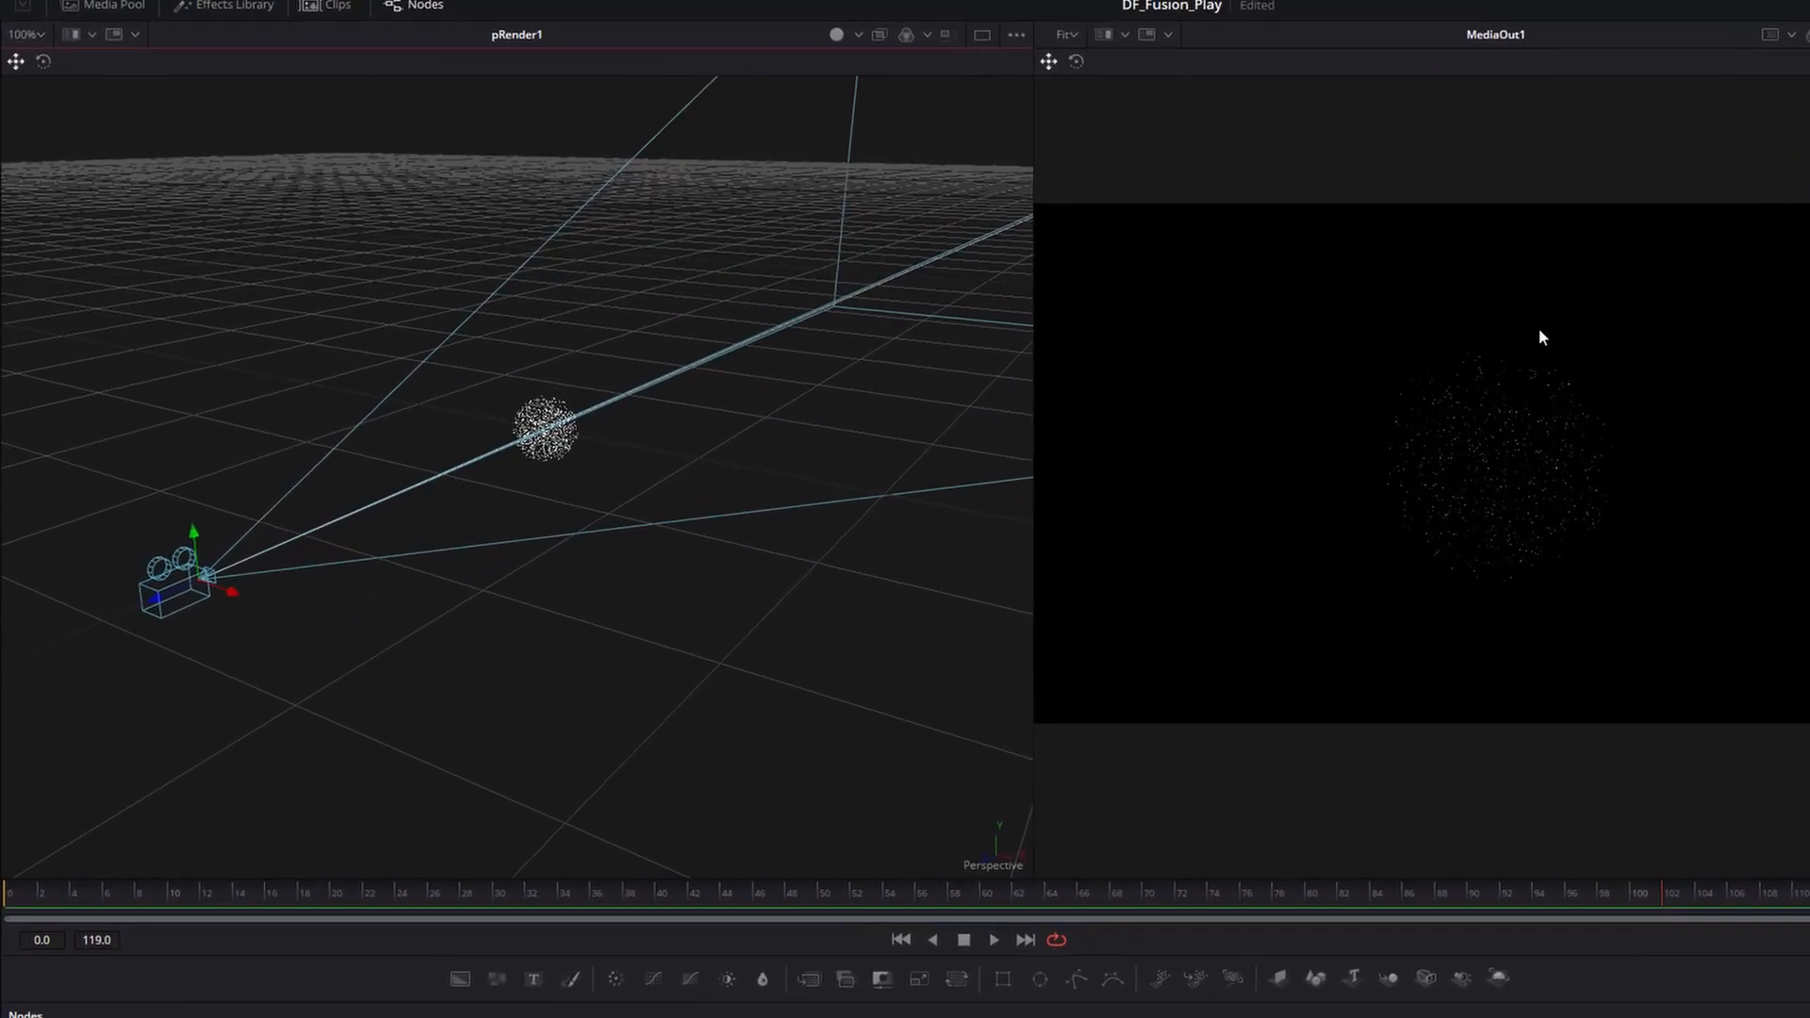
left_click_drag(410, 356, 363, 401)
left_click_drag(560, 570, 793, 736)
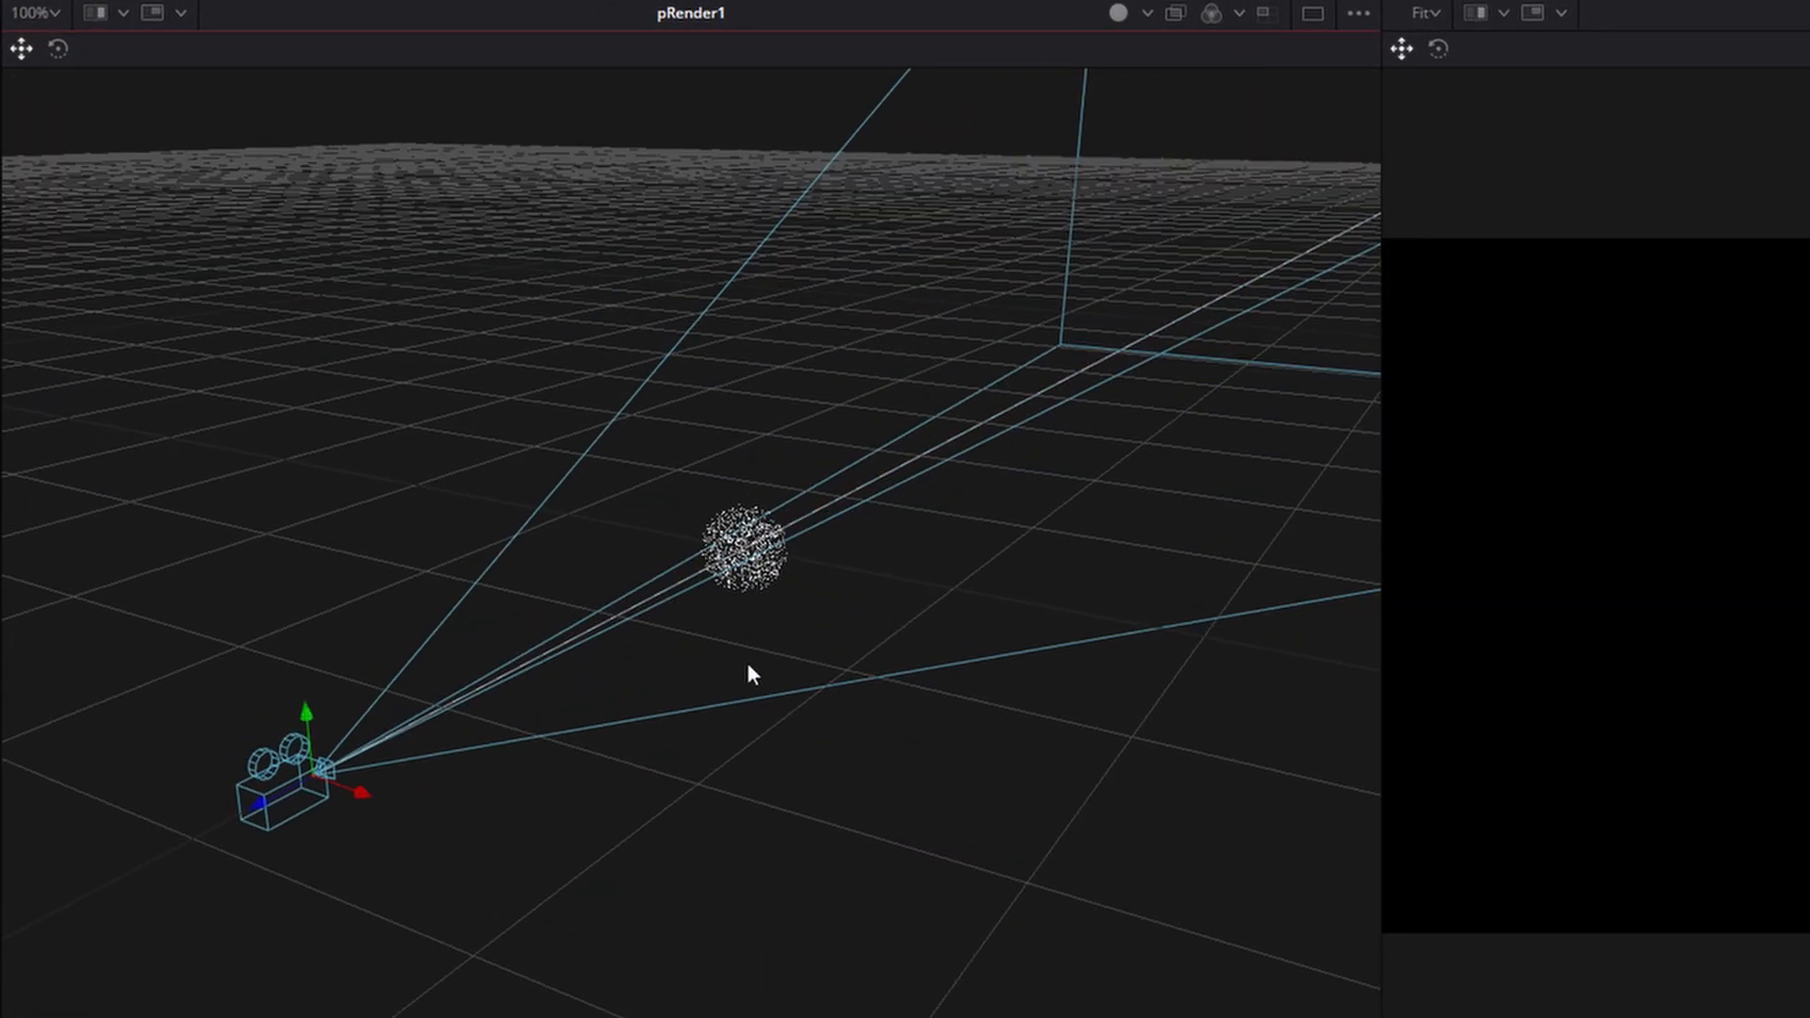
left_click_drag(751, 670, 394, 699)
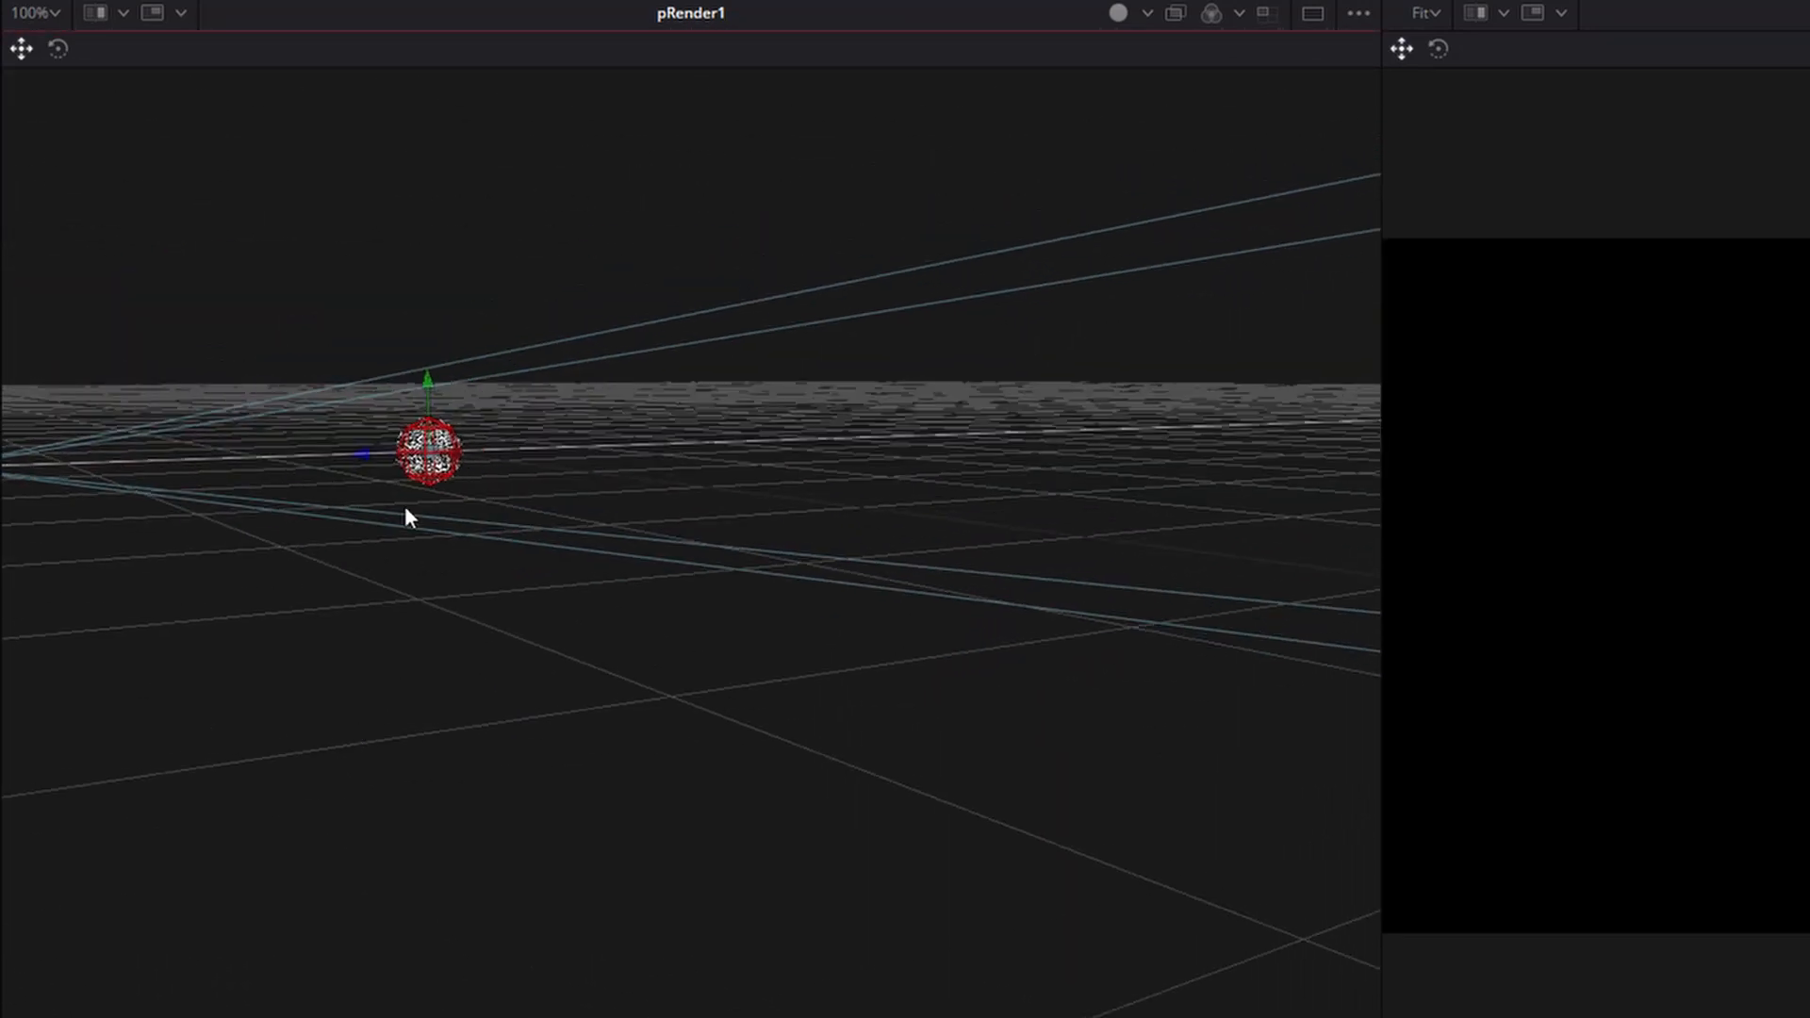
left_click_drag(472, 598, 614, 589)
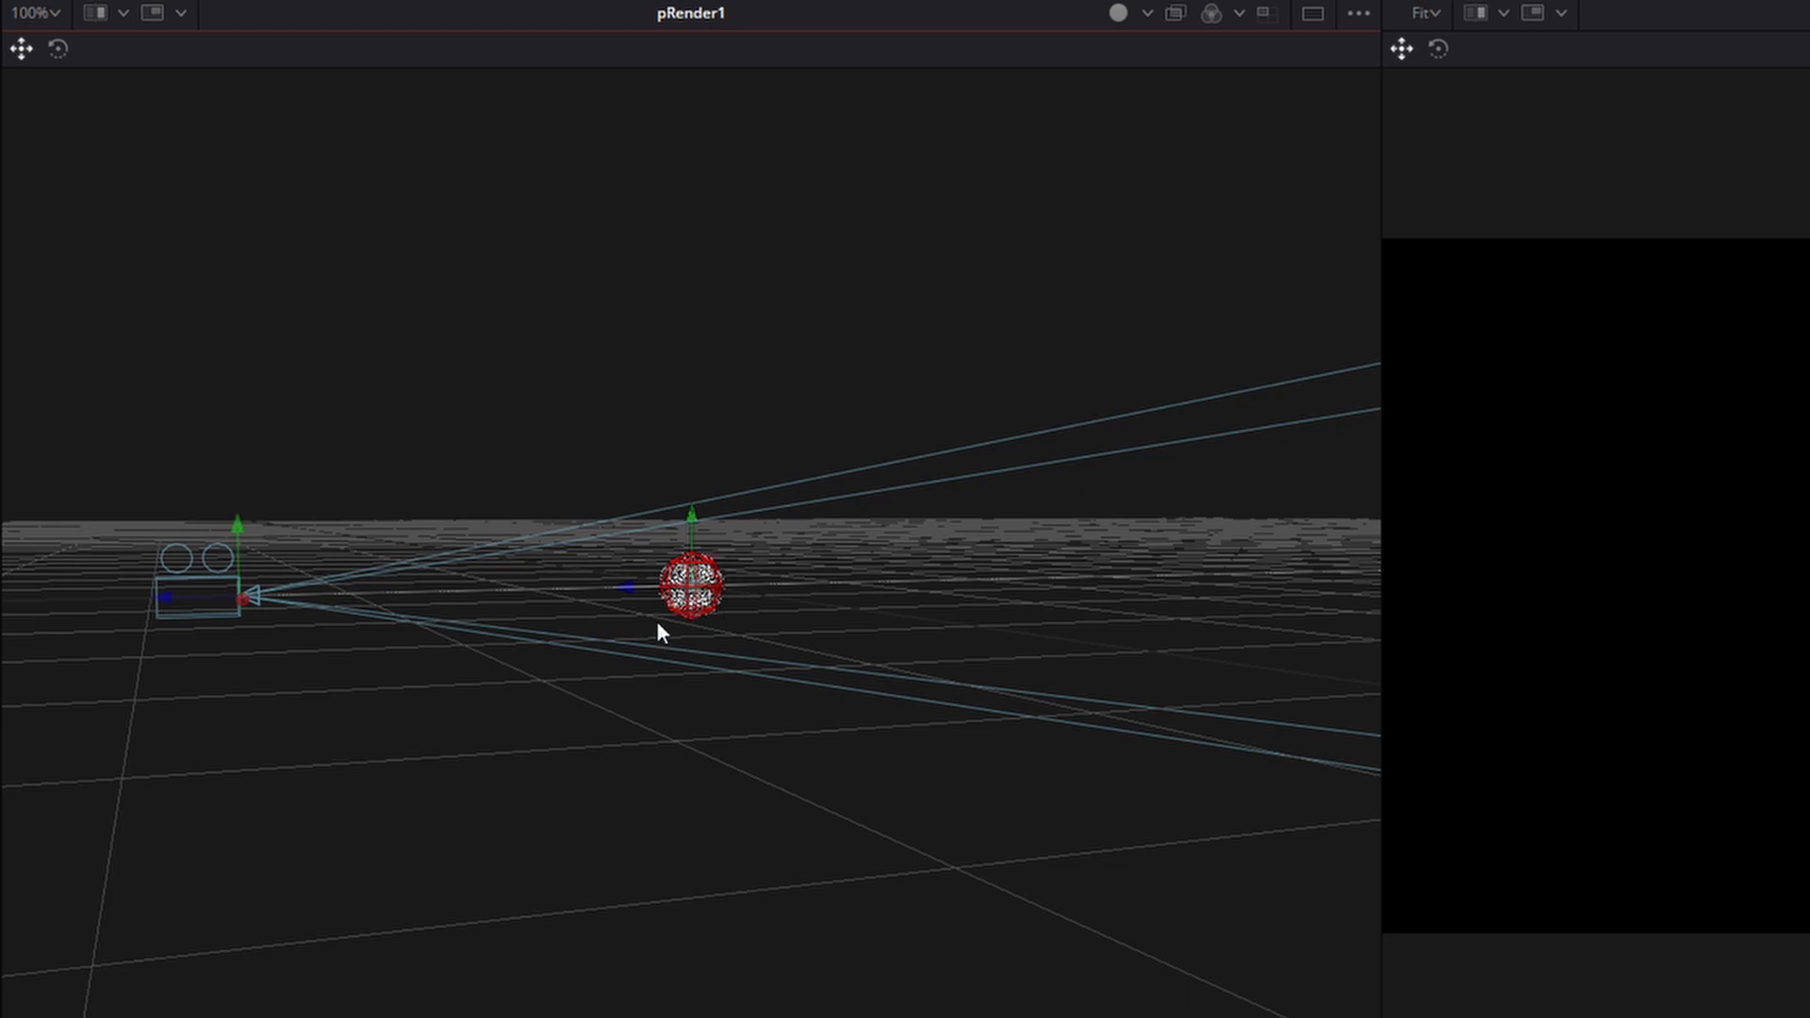
left_click_drag(657, 631, 741, 703)
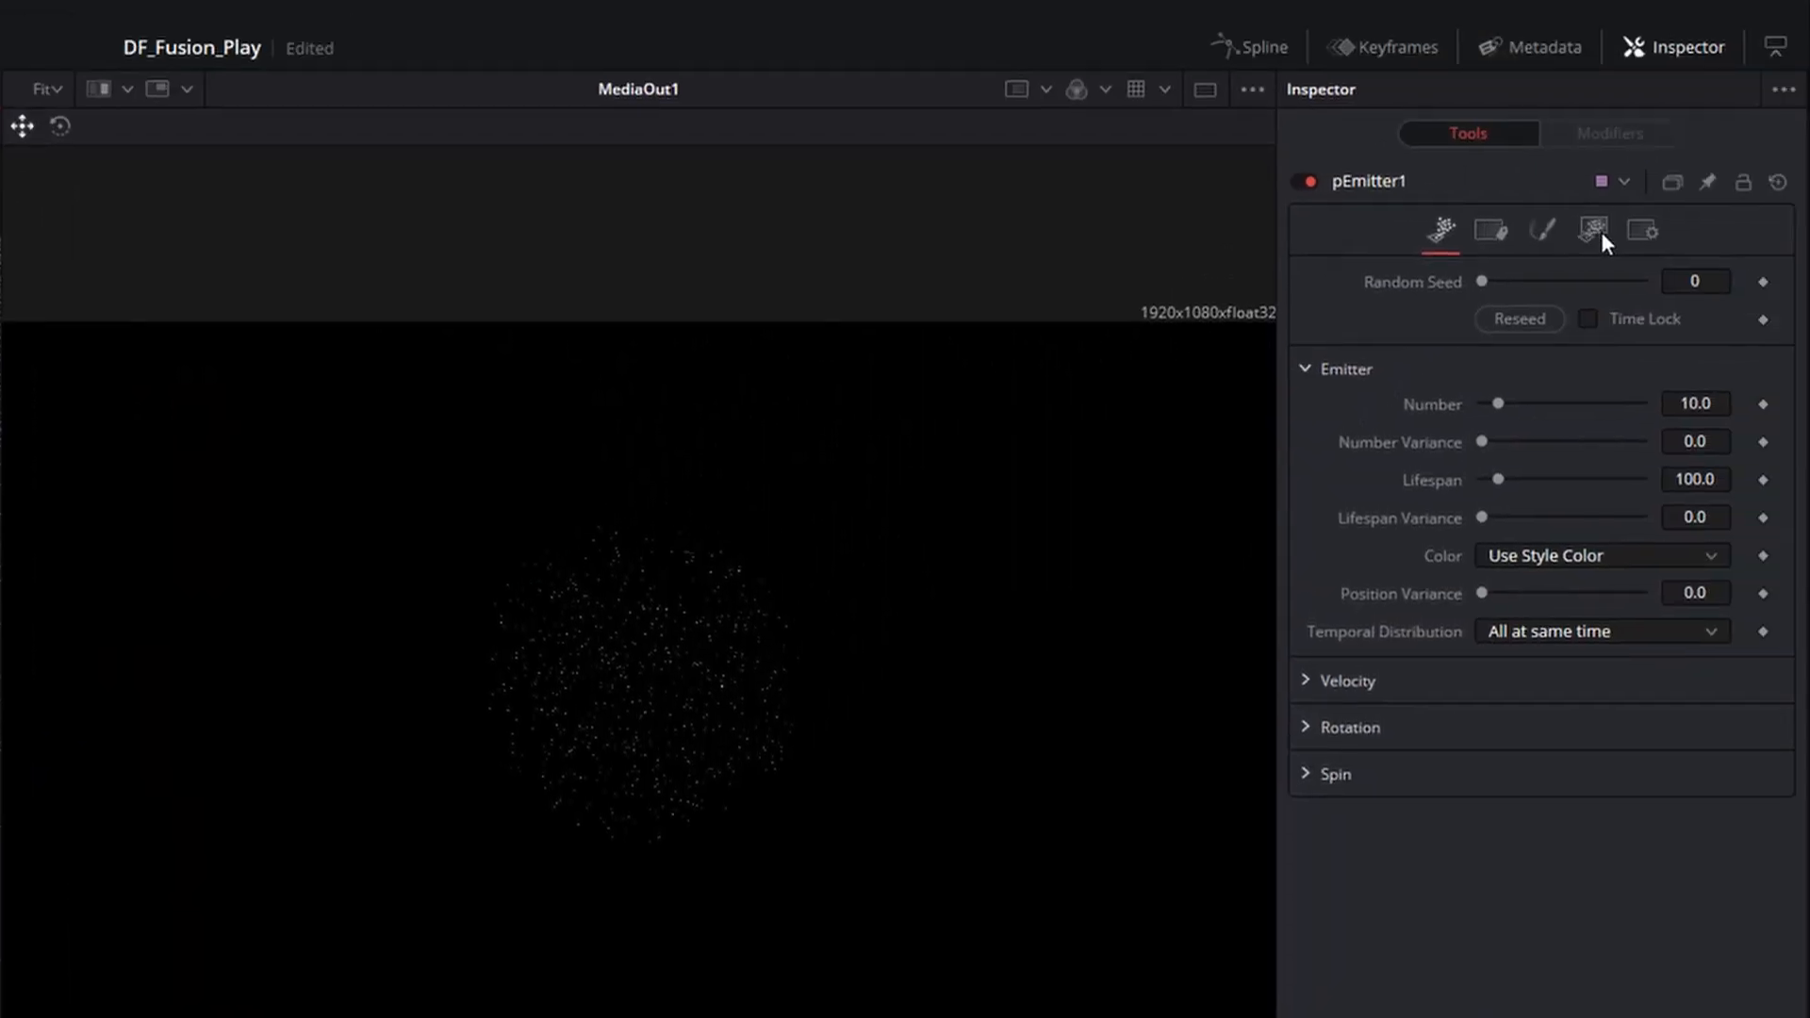
Set pEmitter1's emission region to Rectangle and play back the particles.
left_click(1594, 232)
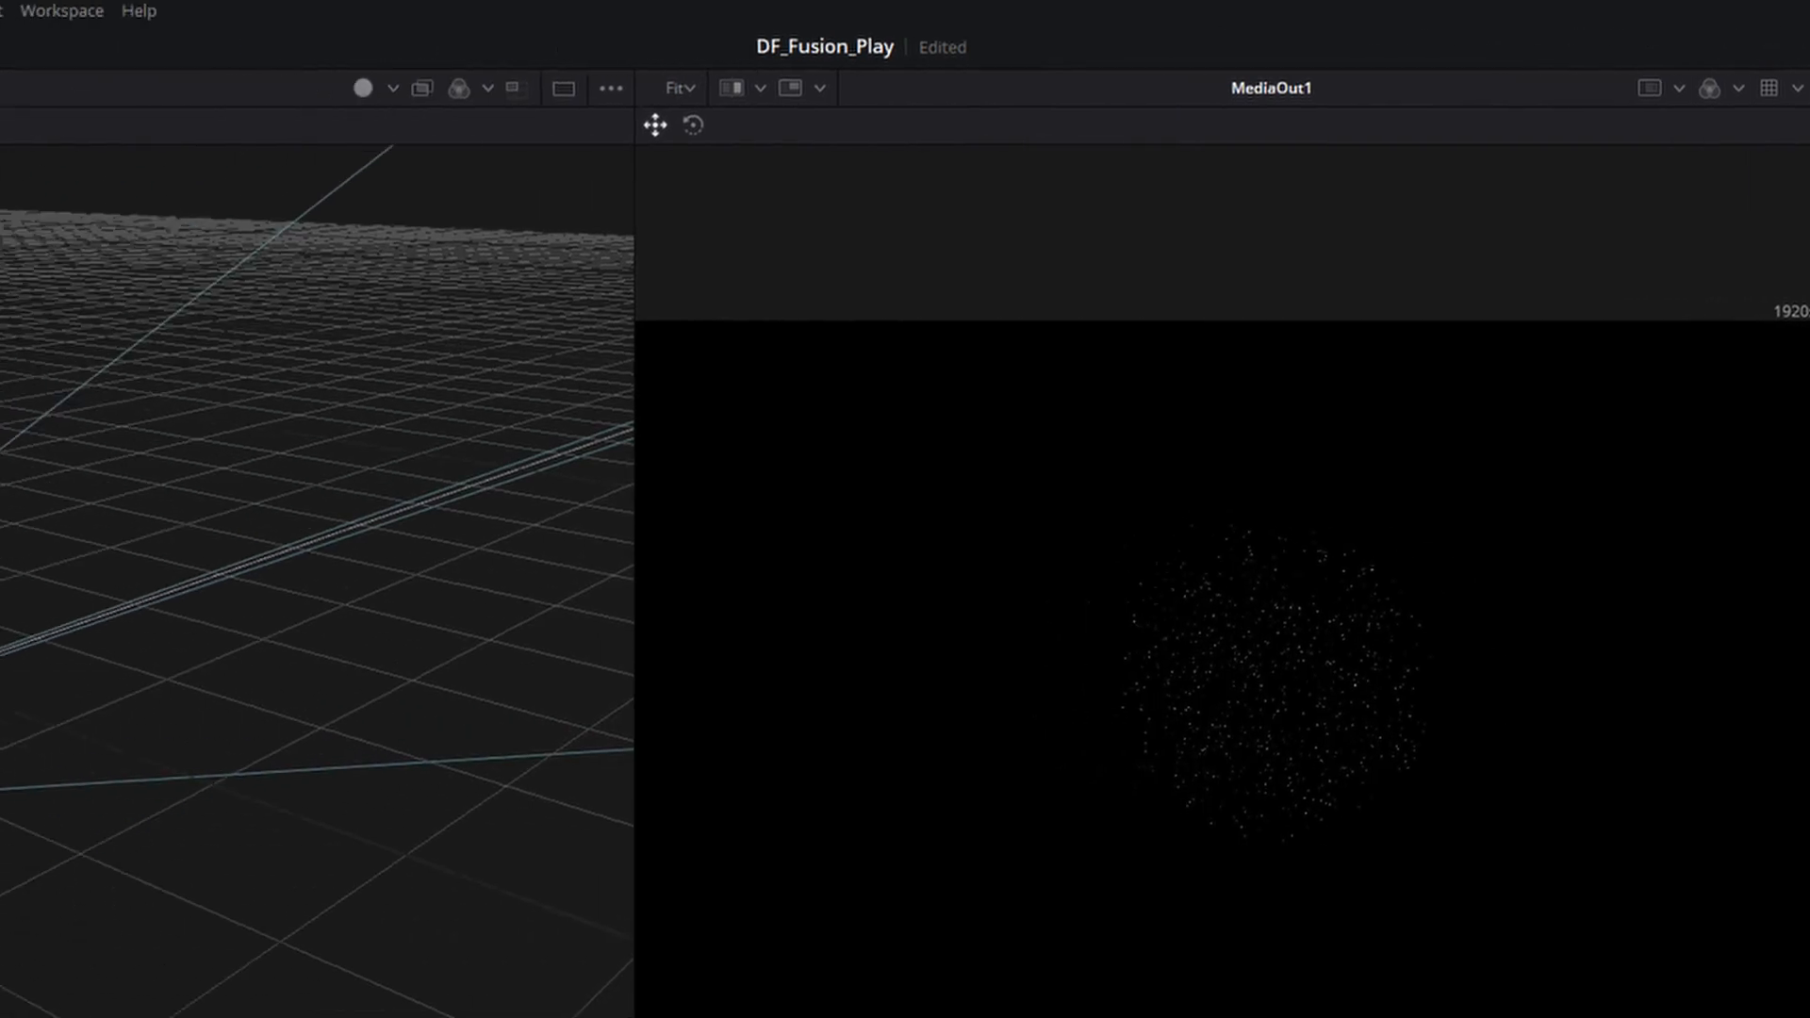
scroll(775, 720, "up", 10)
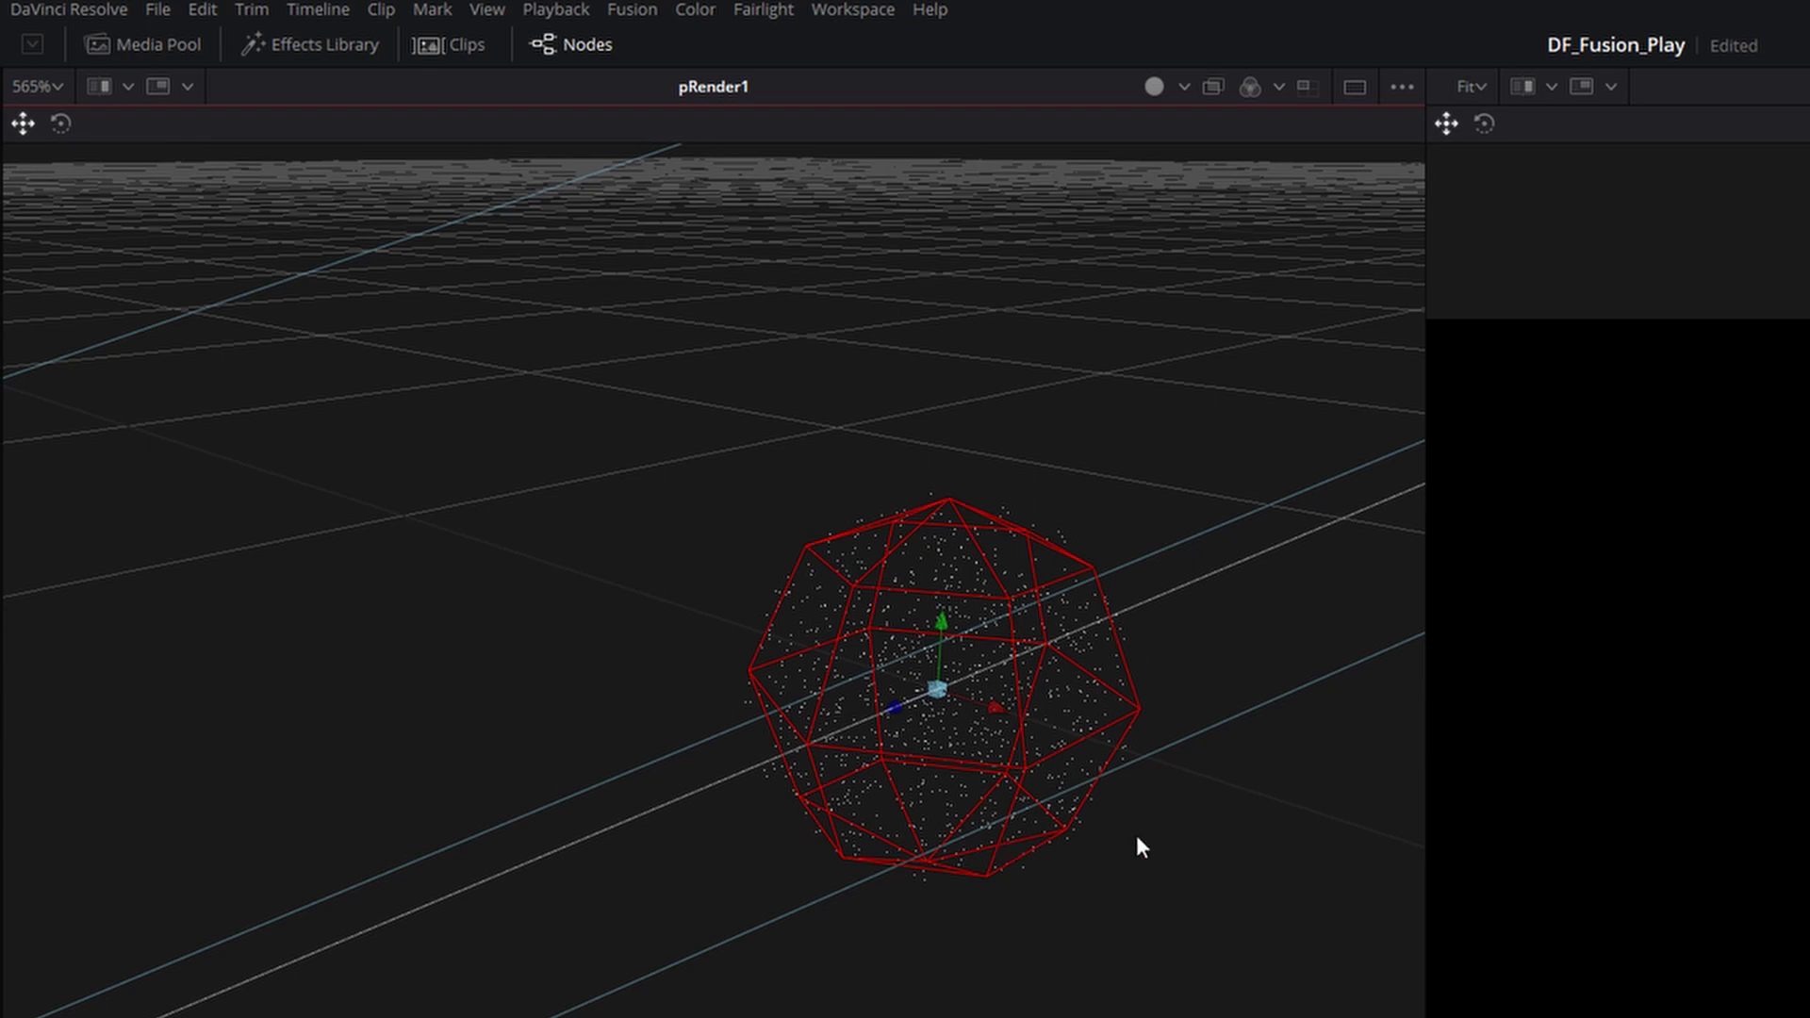
left_click(1645, 310)
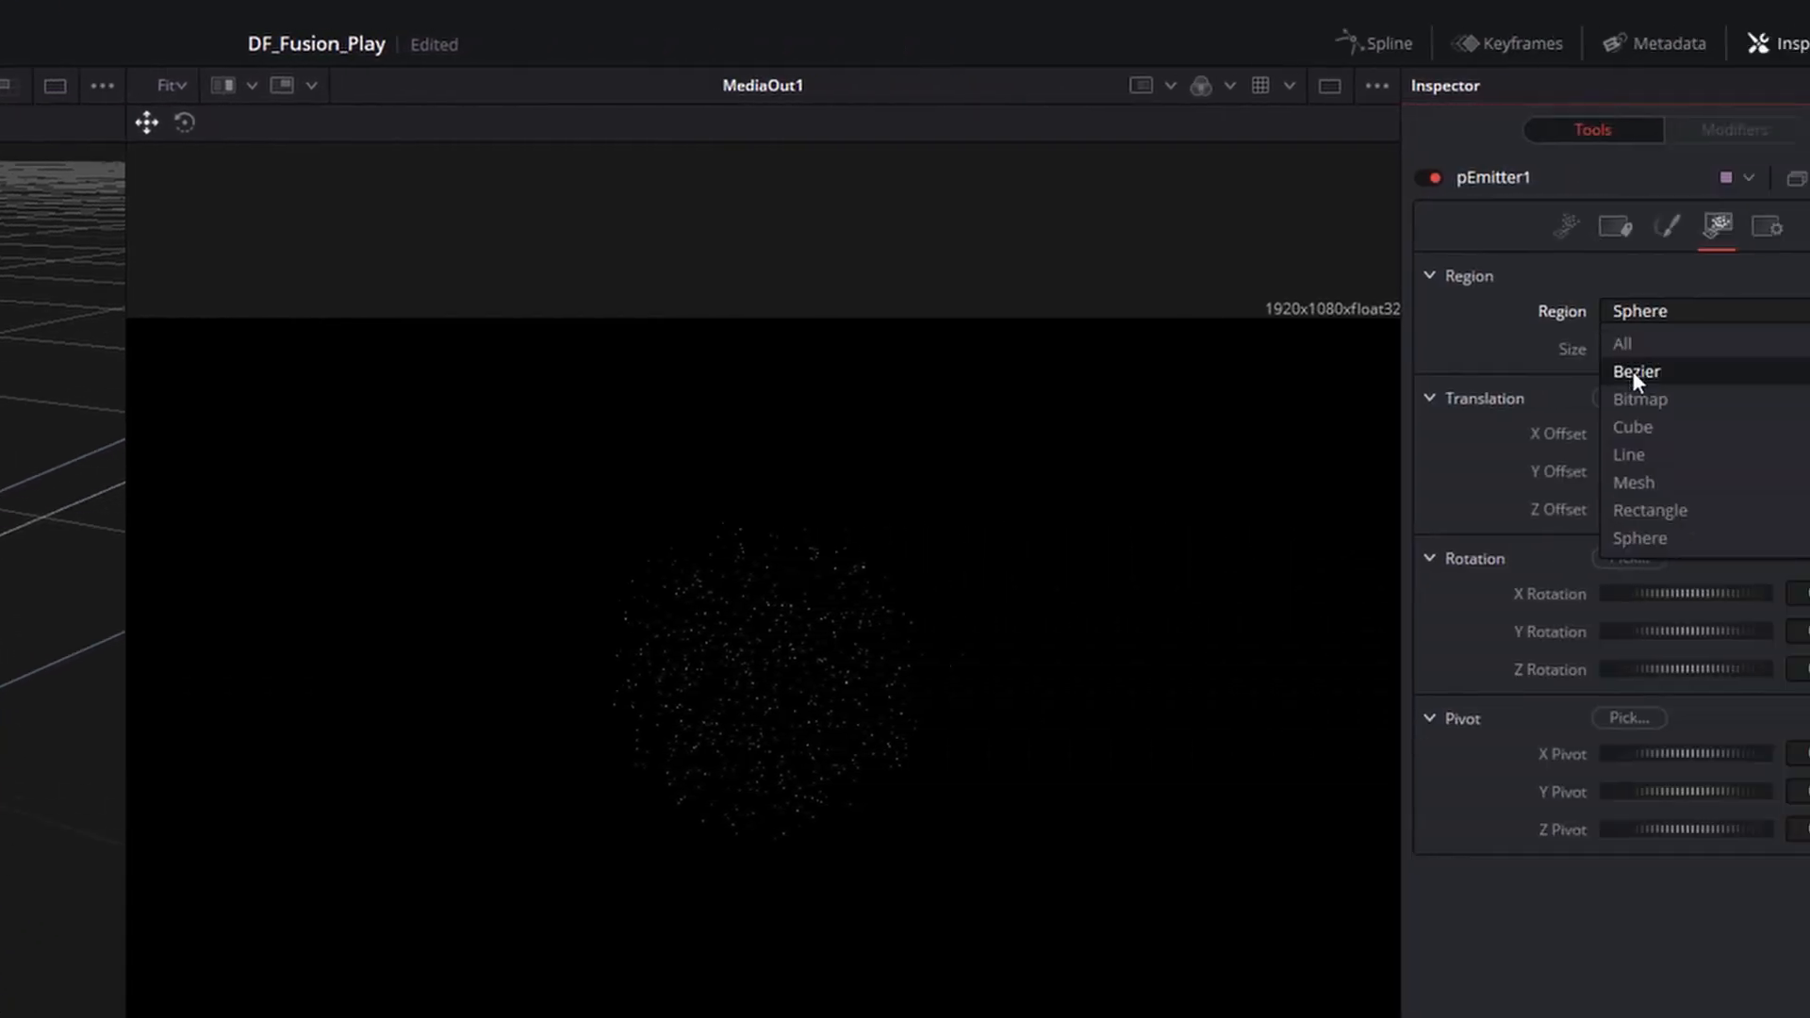
left_click(1664, 512)
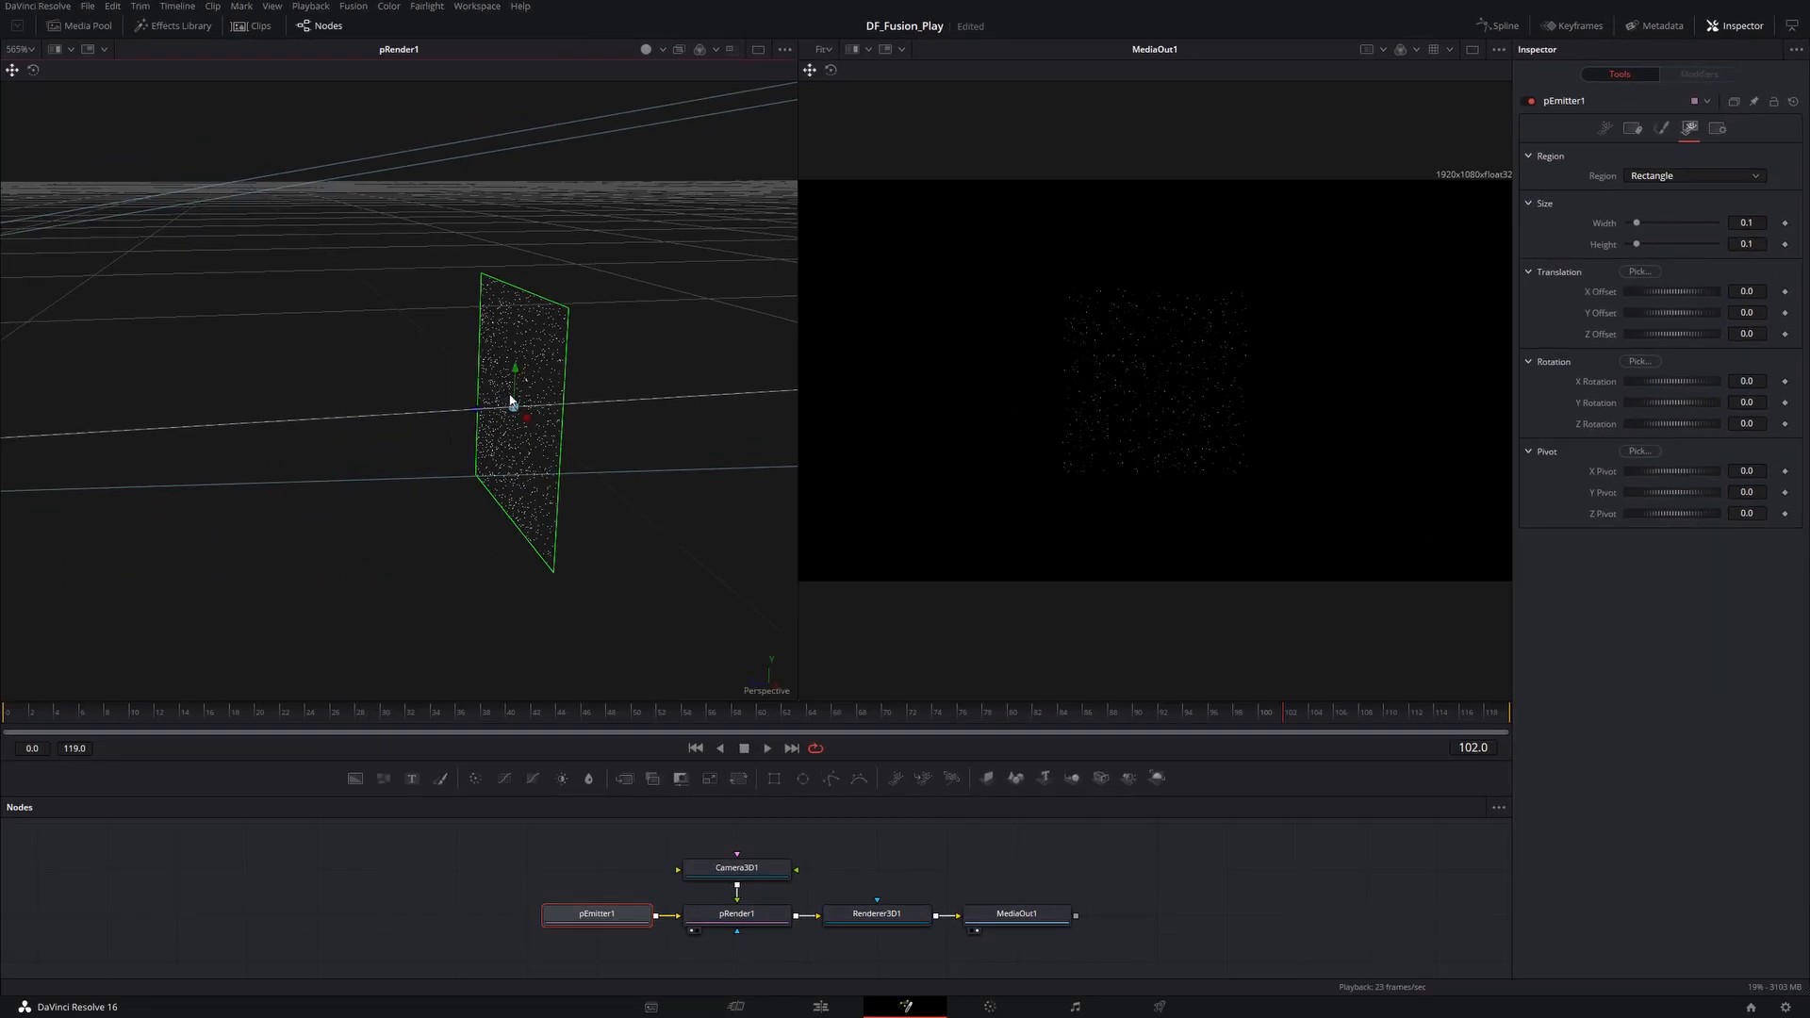
left_click_drag(550, 435, 609, 438)
key("space")
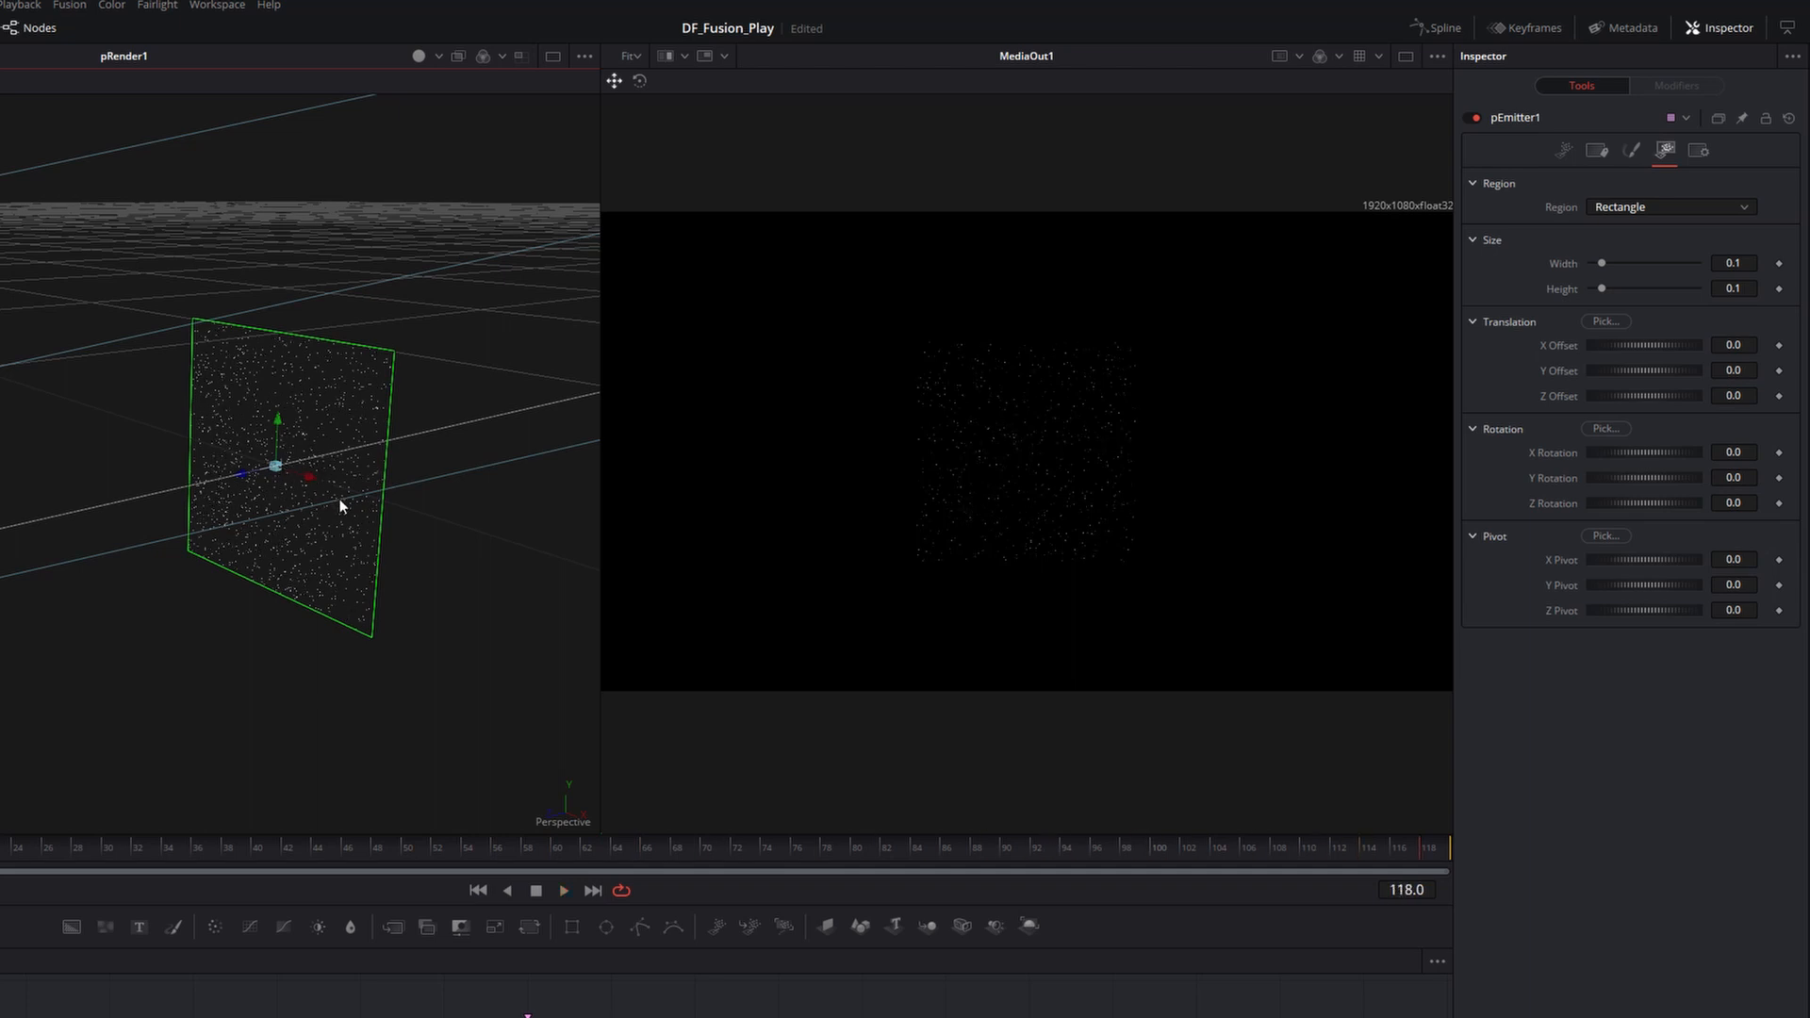
Set the X rotation of pEmitter1's rectangular region to 90.
left_click_drag(334, 475, 204, 427)
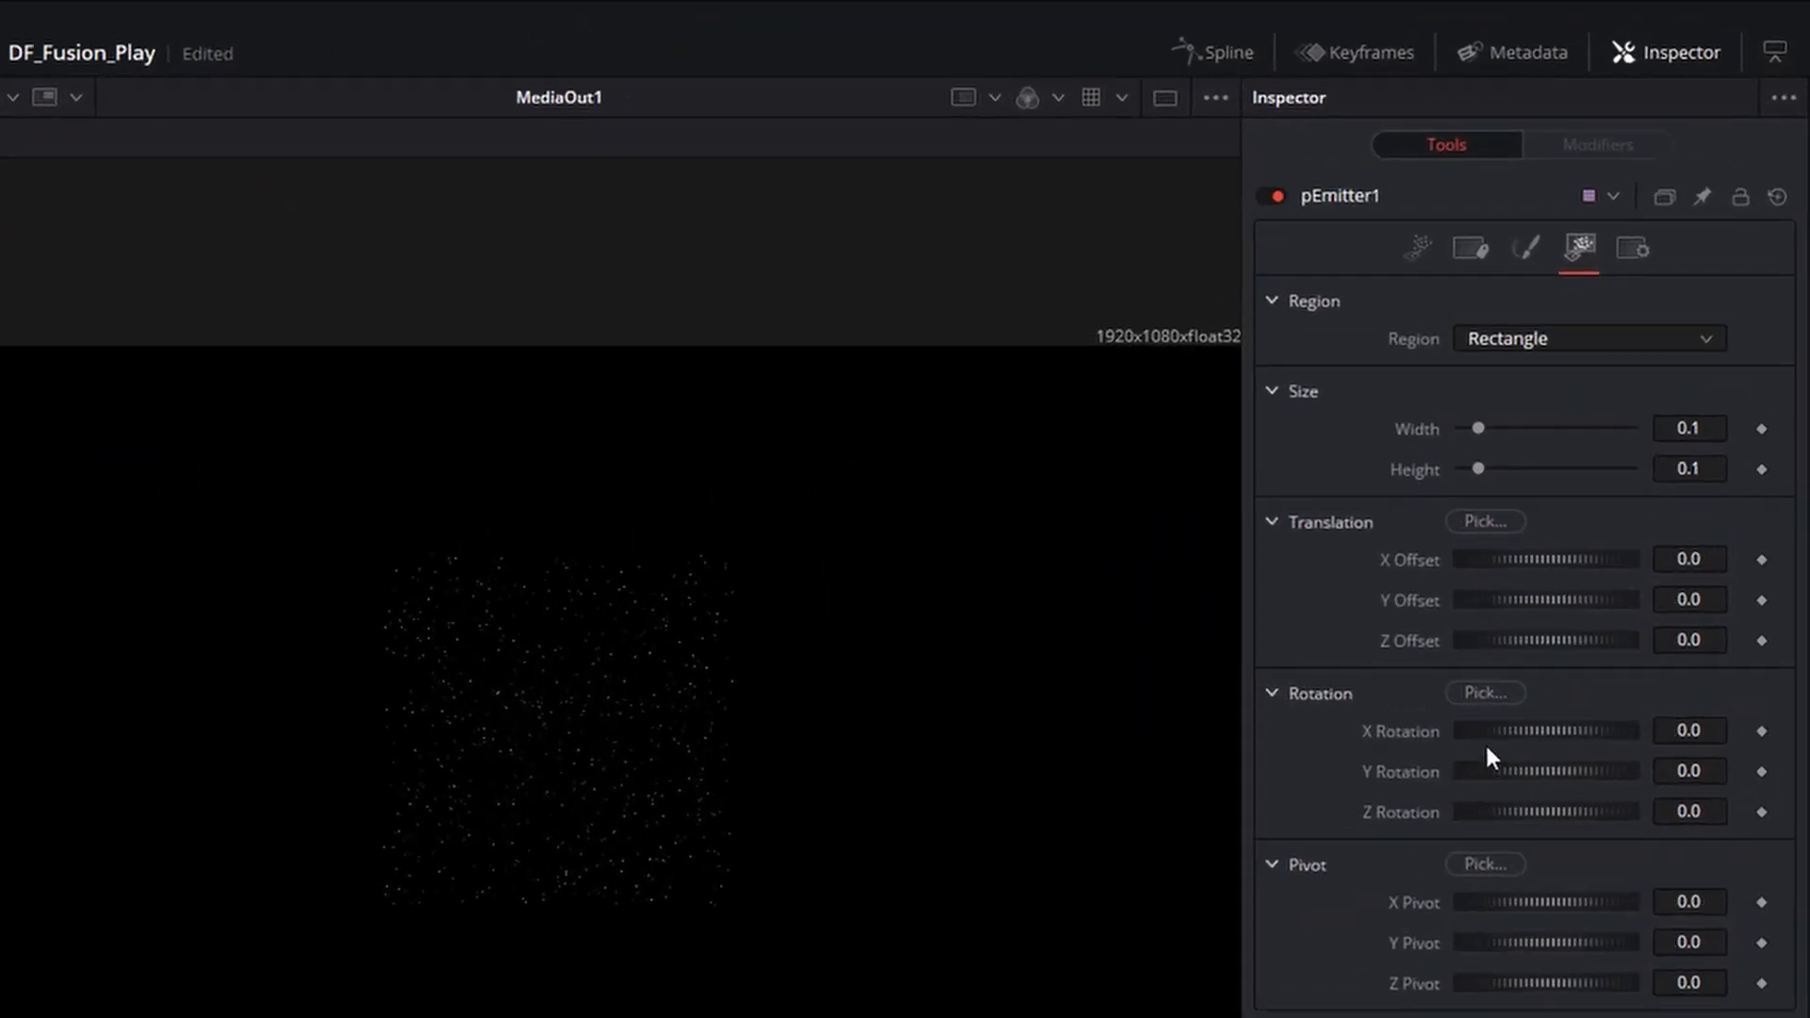
left_click(1699, 741)
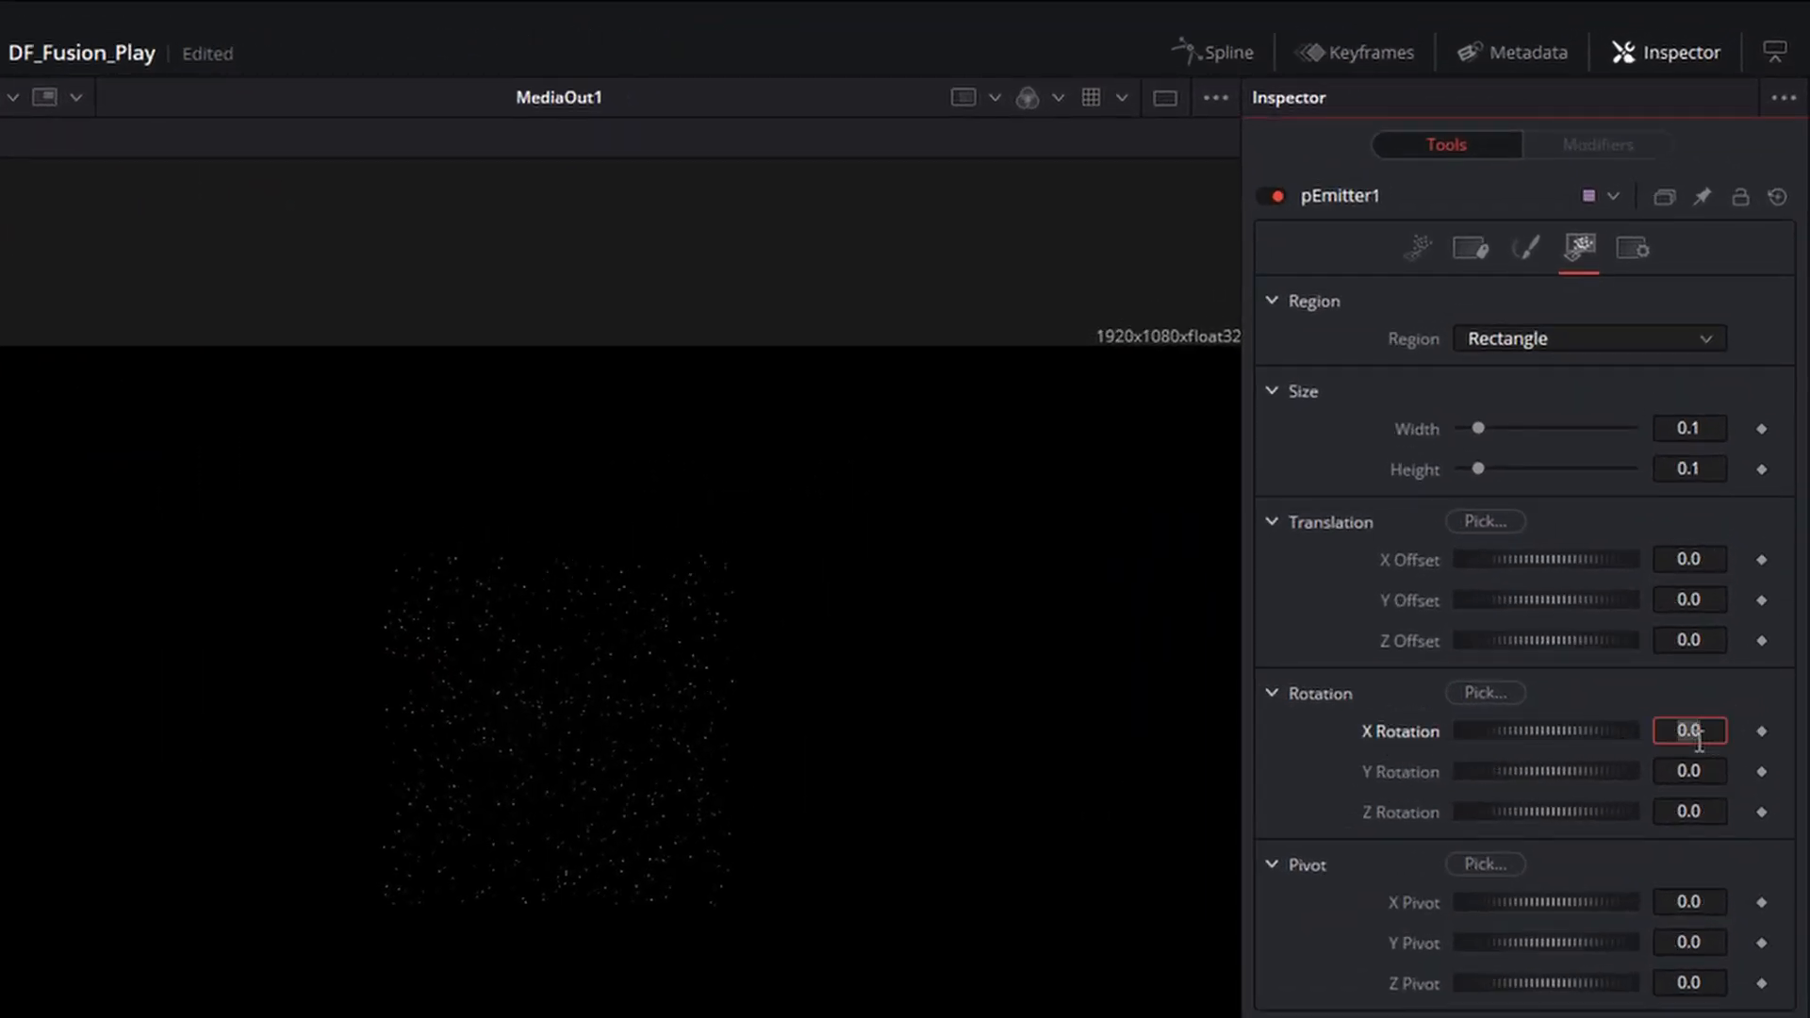
type("90")
key("Tab")
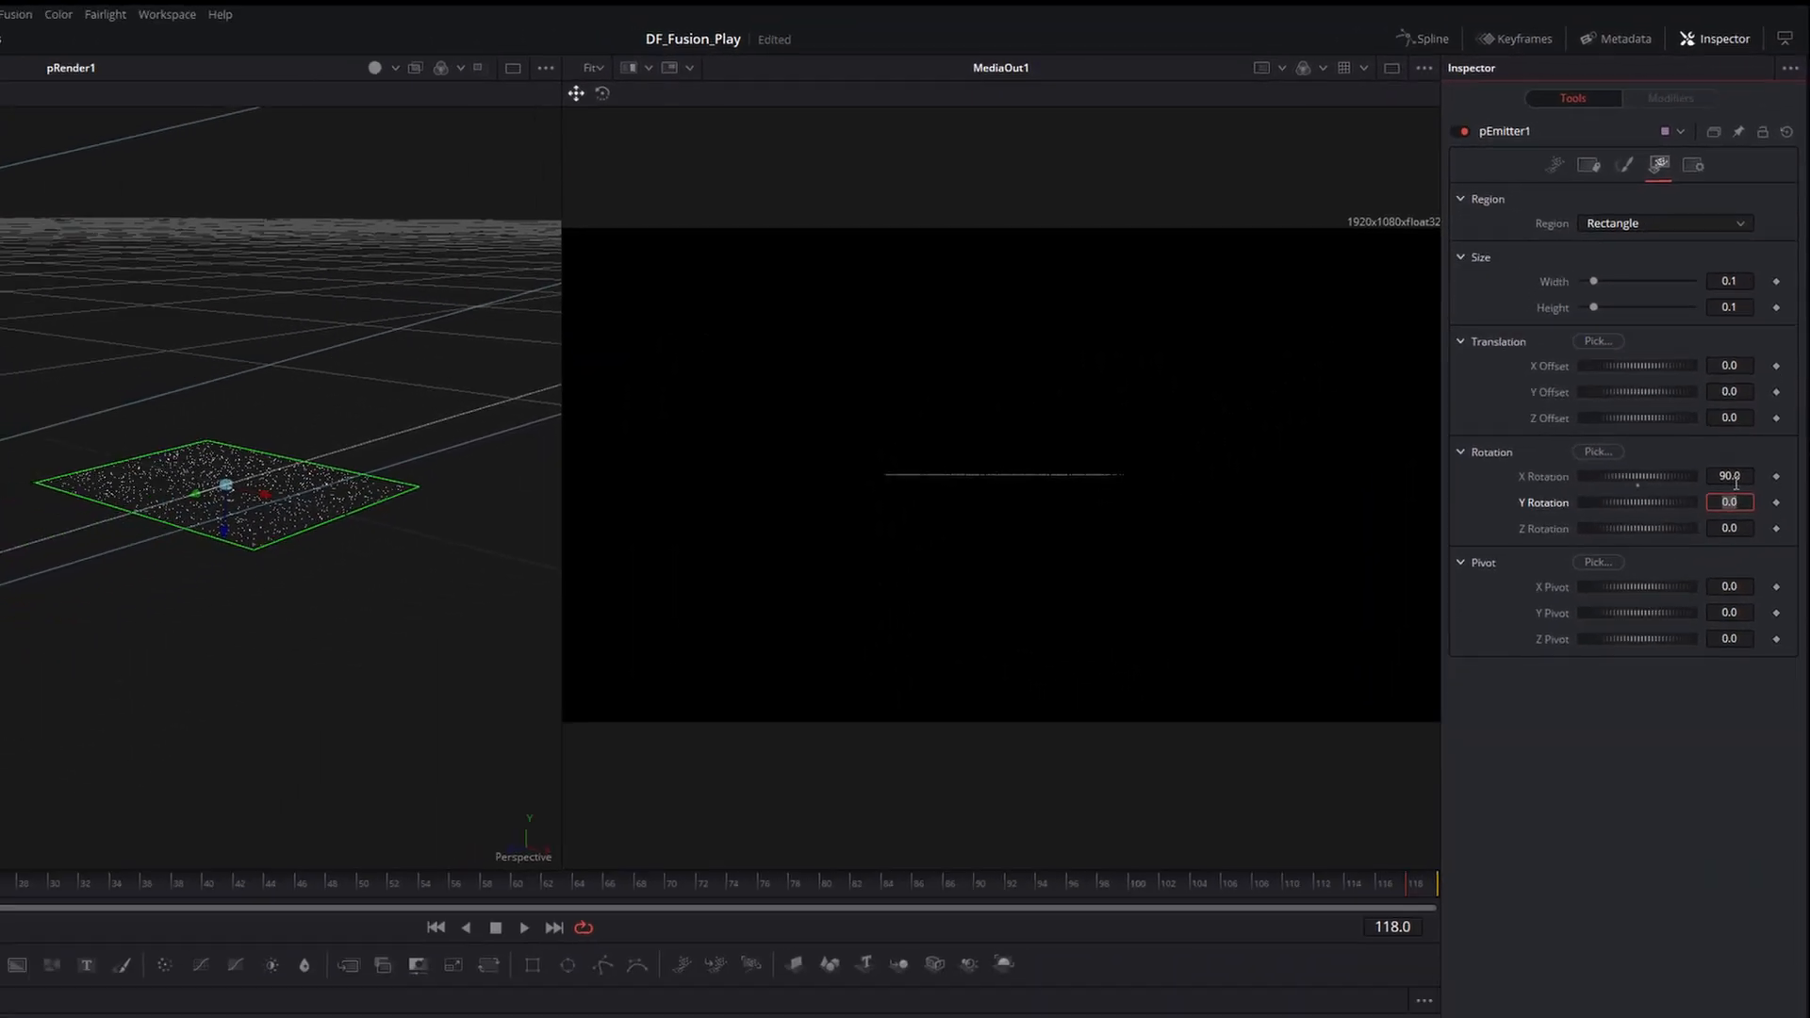
Check the emitter rectangle from above and below, and set its X rotation to -90.
left_click_drag(285, 583, 211, 544)
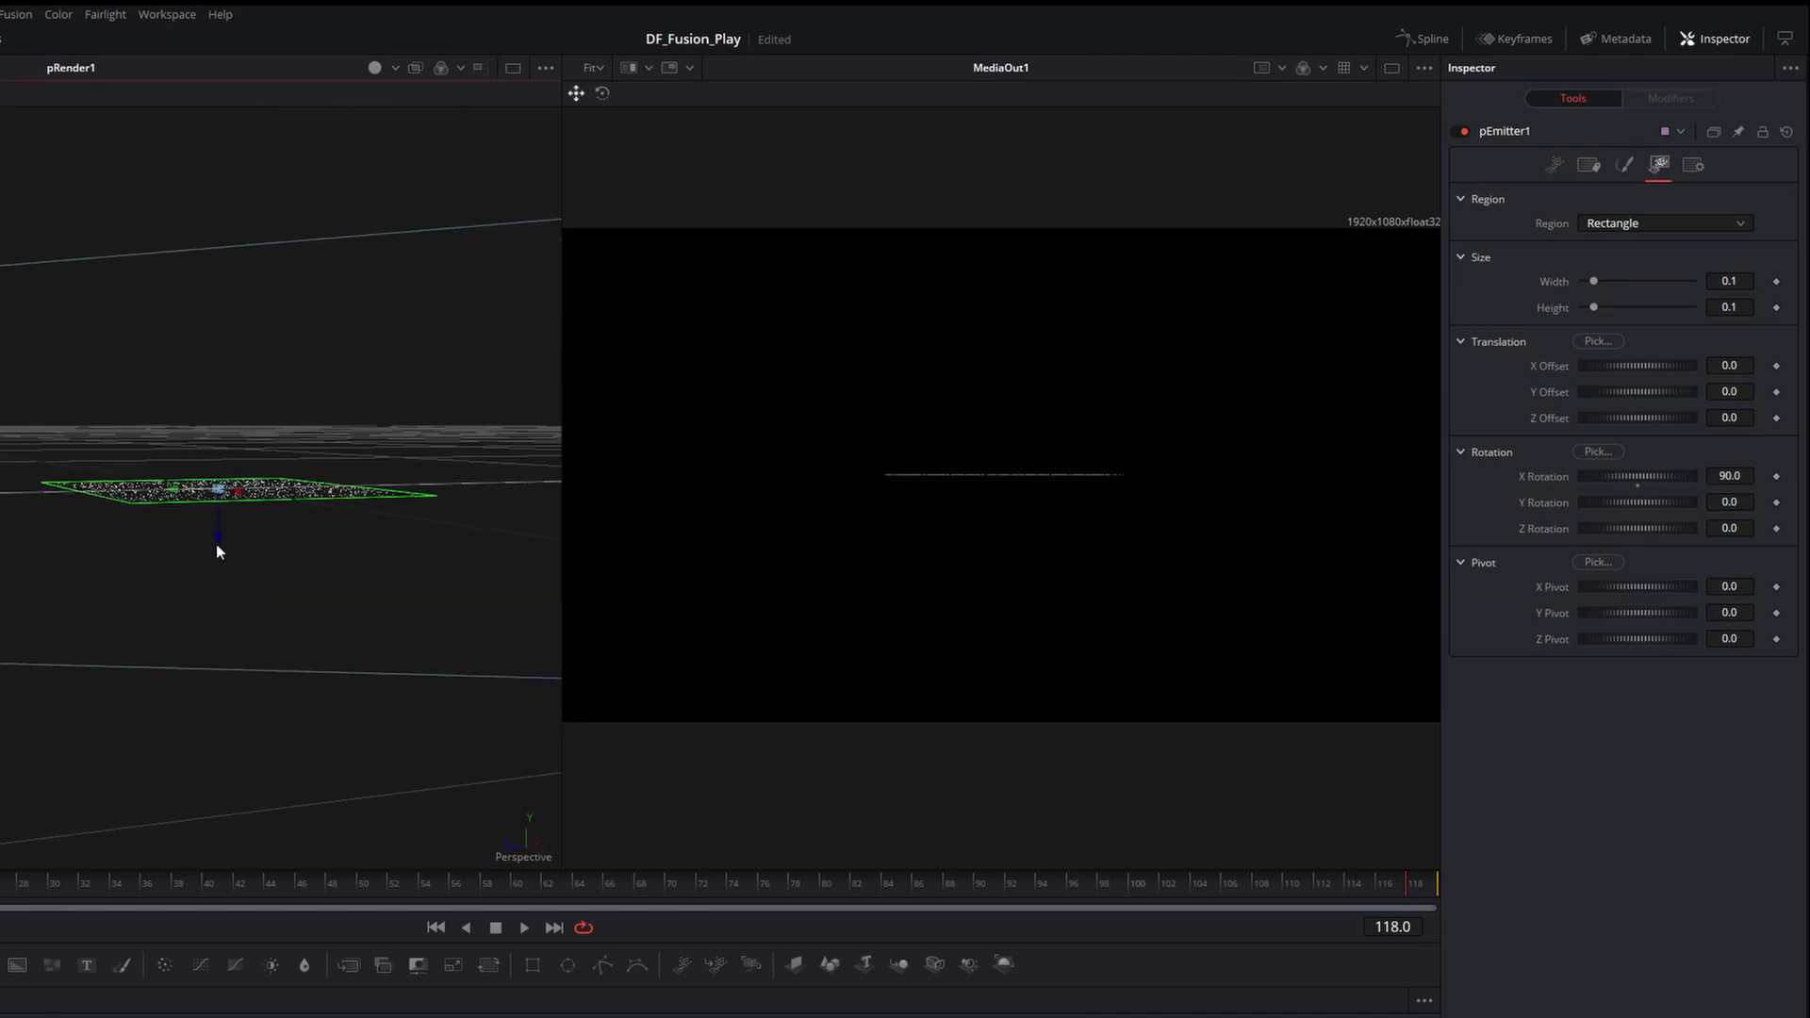
left_click_drag(223, 626, 219, 562)
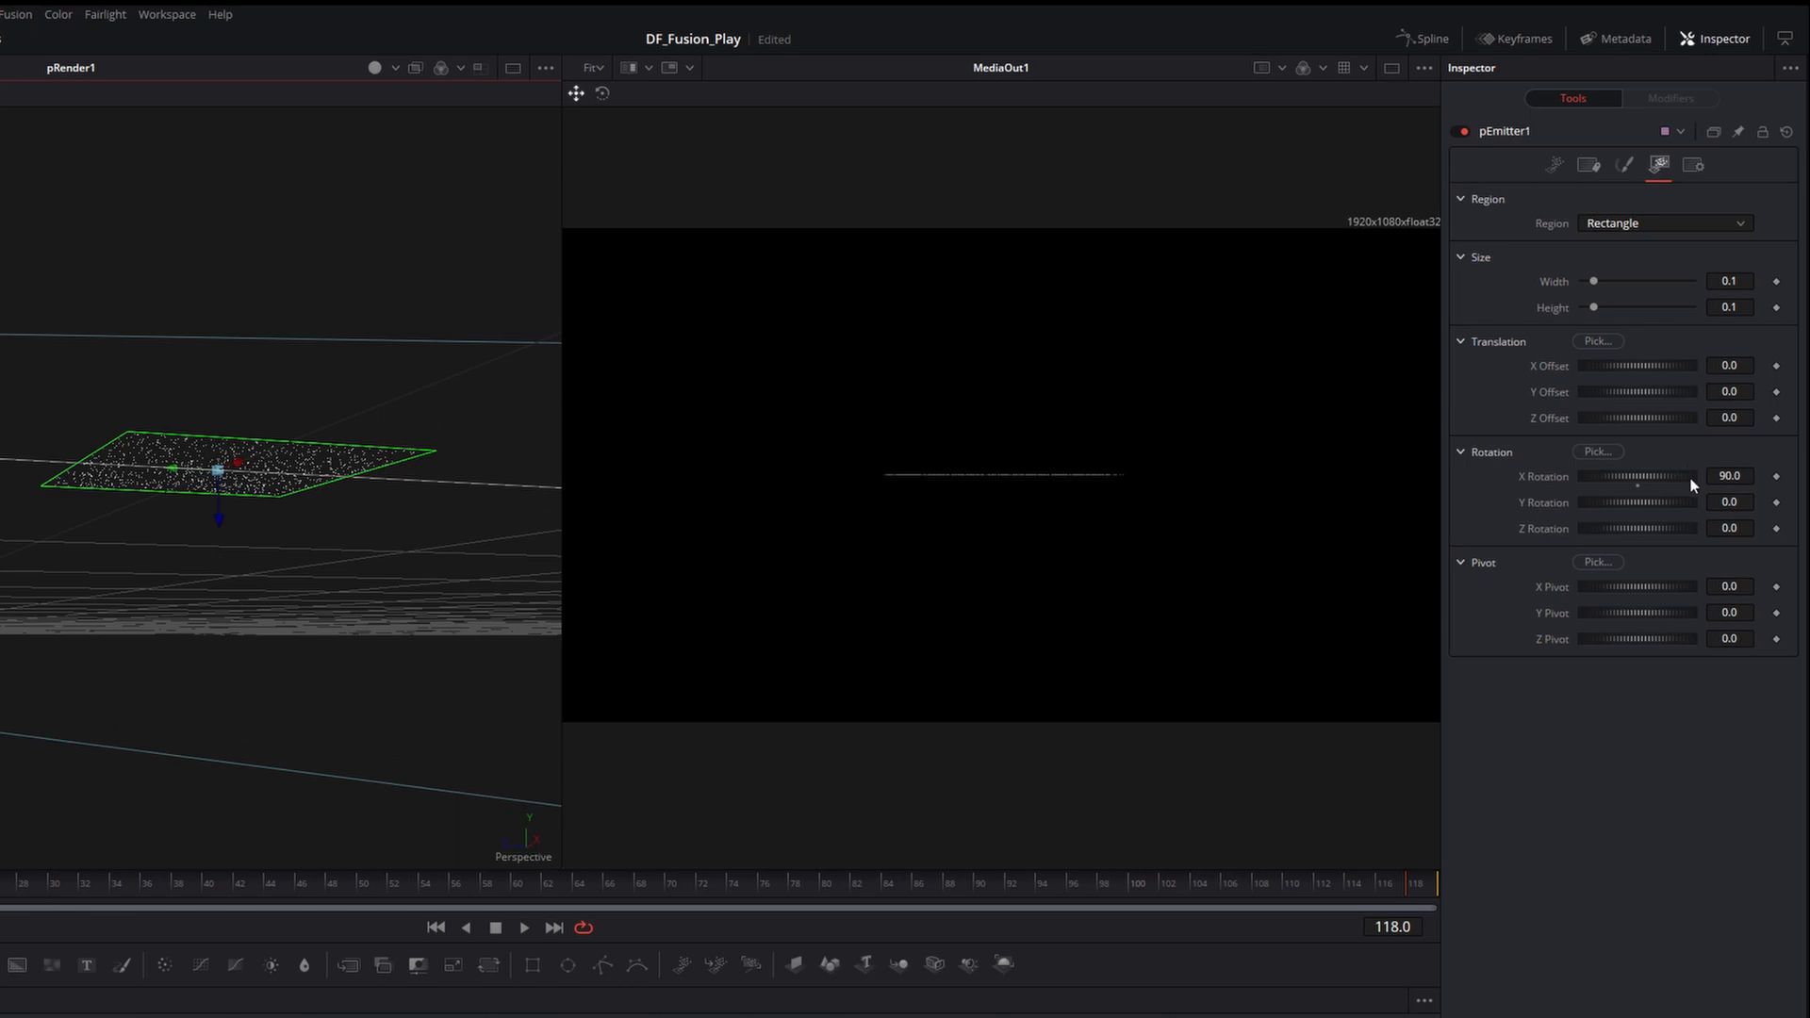
left_click(1729, 476)
type("-9")
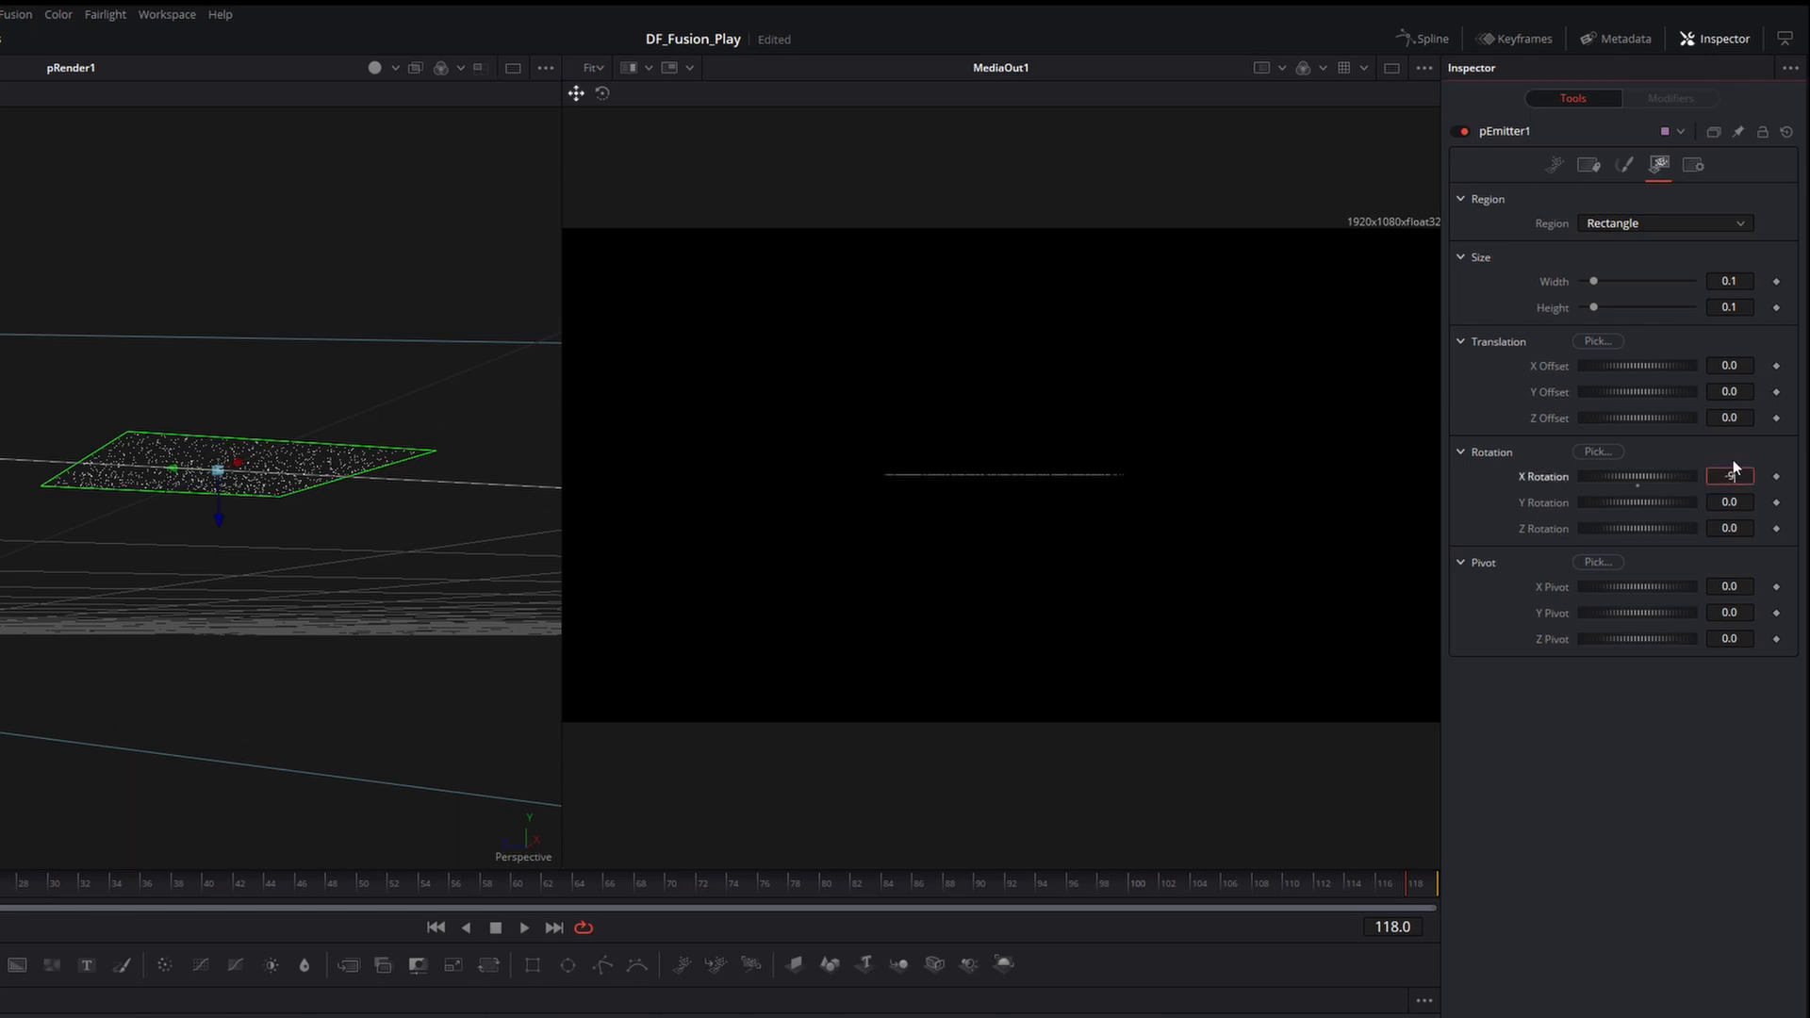
type("0")
key("Return")
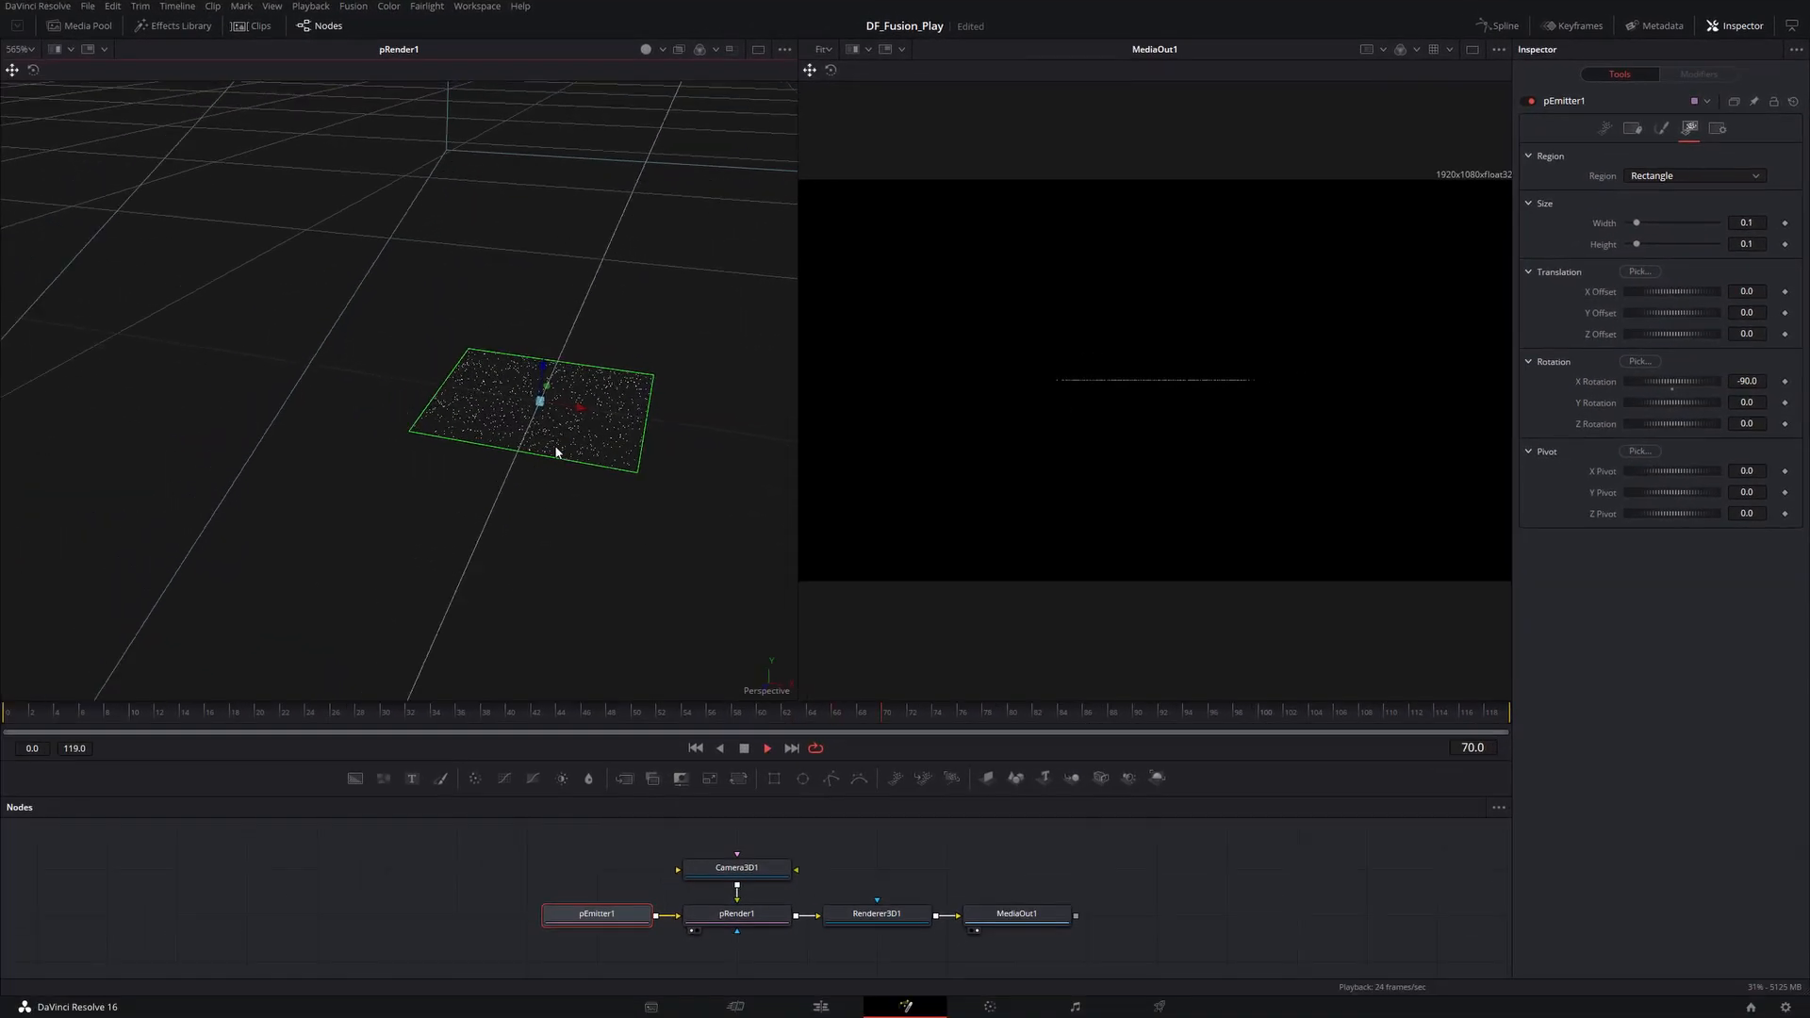
Move the pEmitter1 node away from pRender1 to open a gap between the two nodes.
left_click_drag(556, 453, 530, 443)
left_click_drag(601, 349, 529, 440)
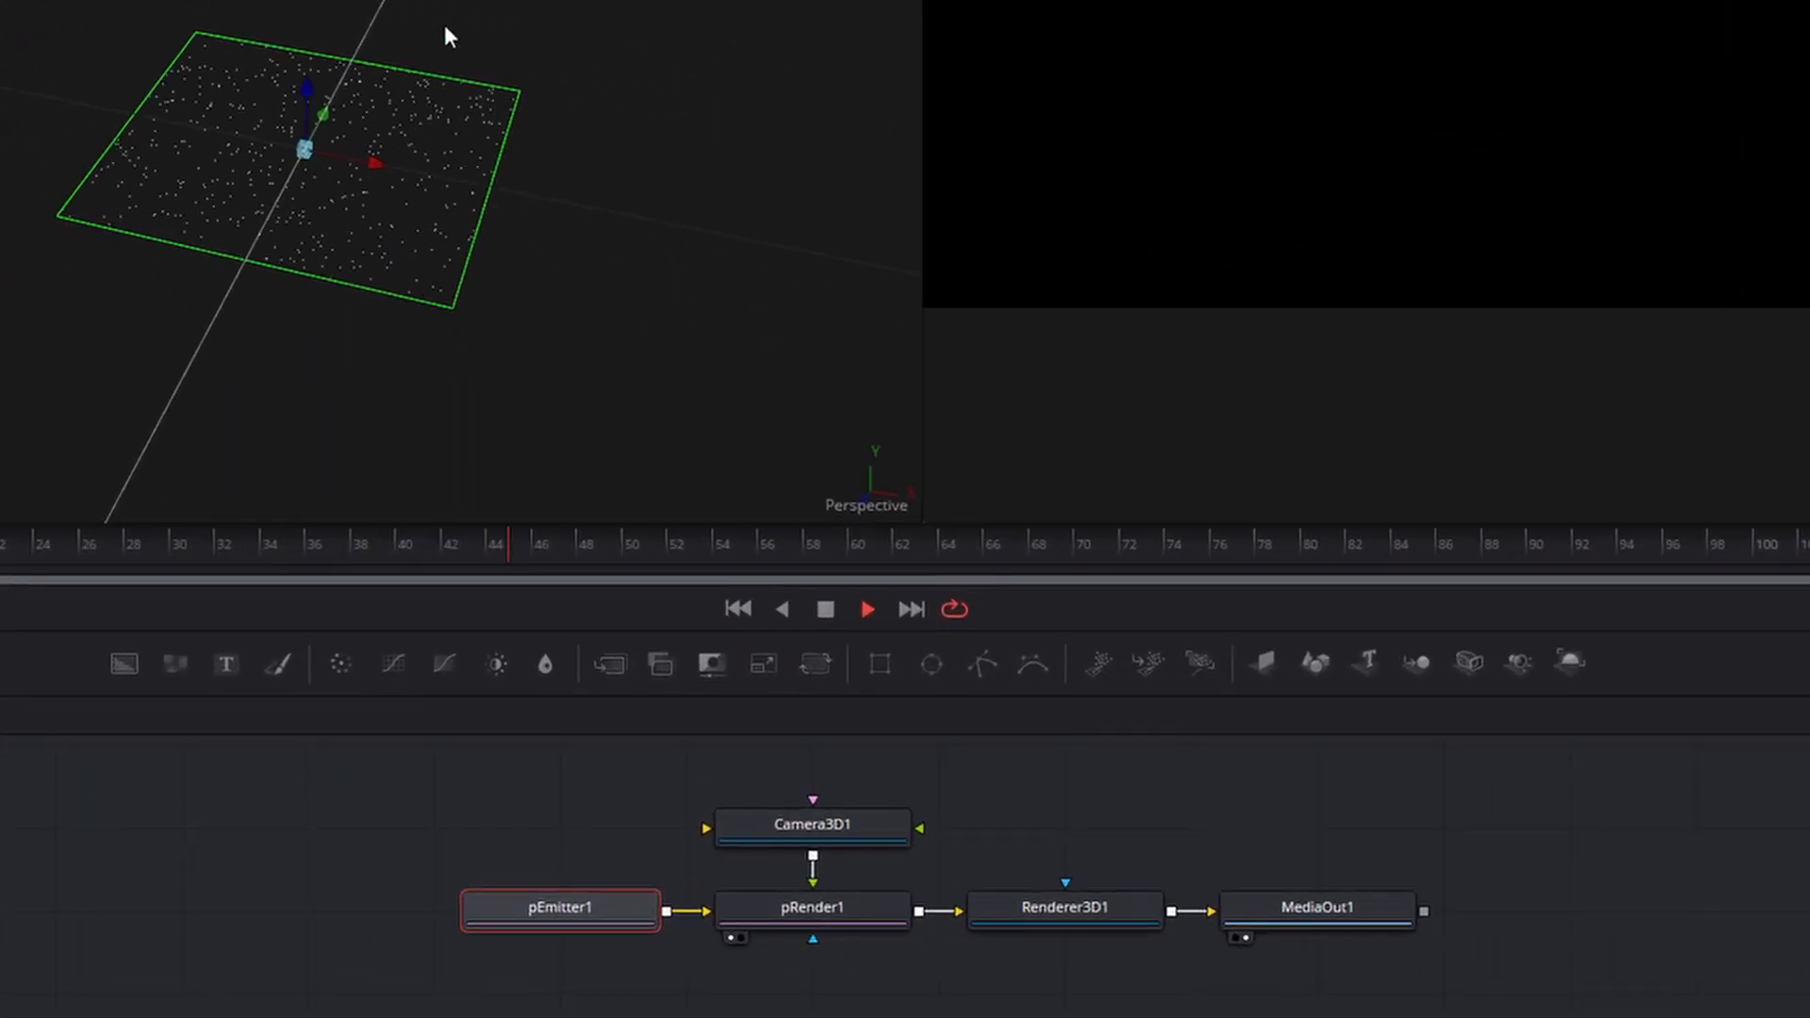
left_click_drag(545, 906, 234, 903)
right_click(337, 814)
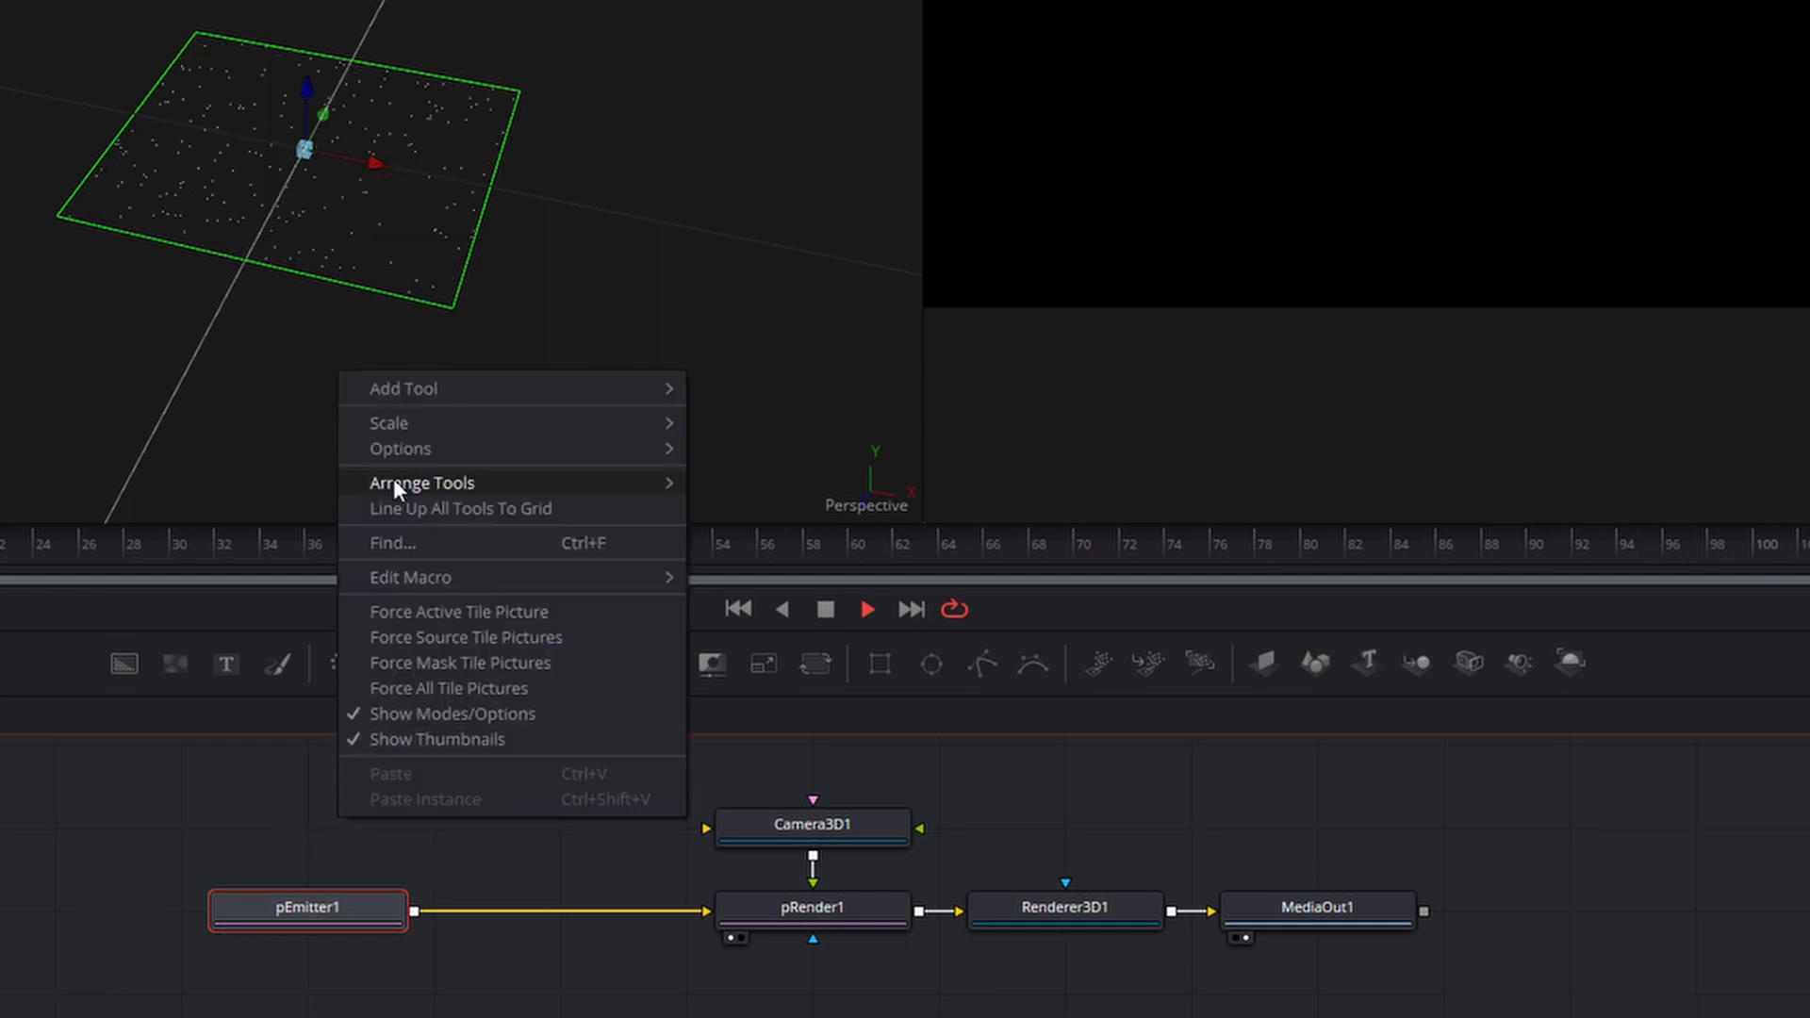
left_click(190, 794)
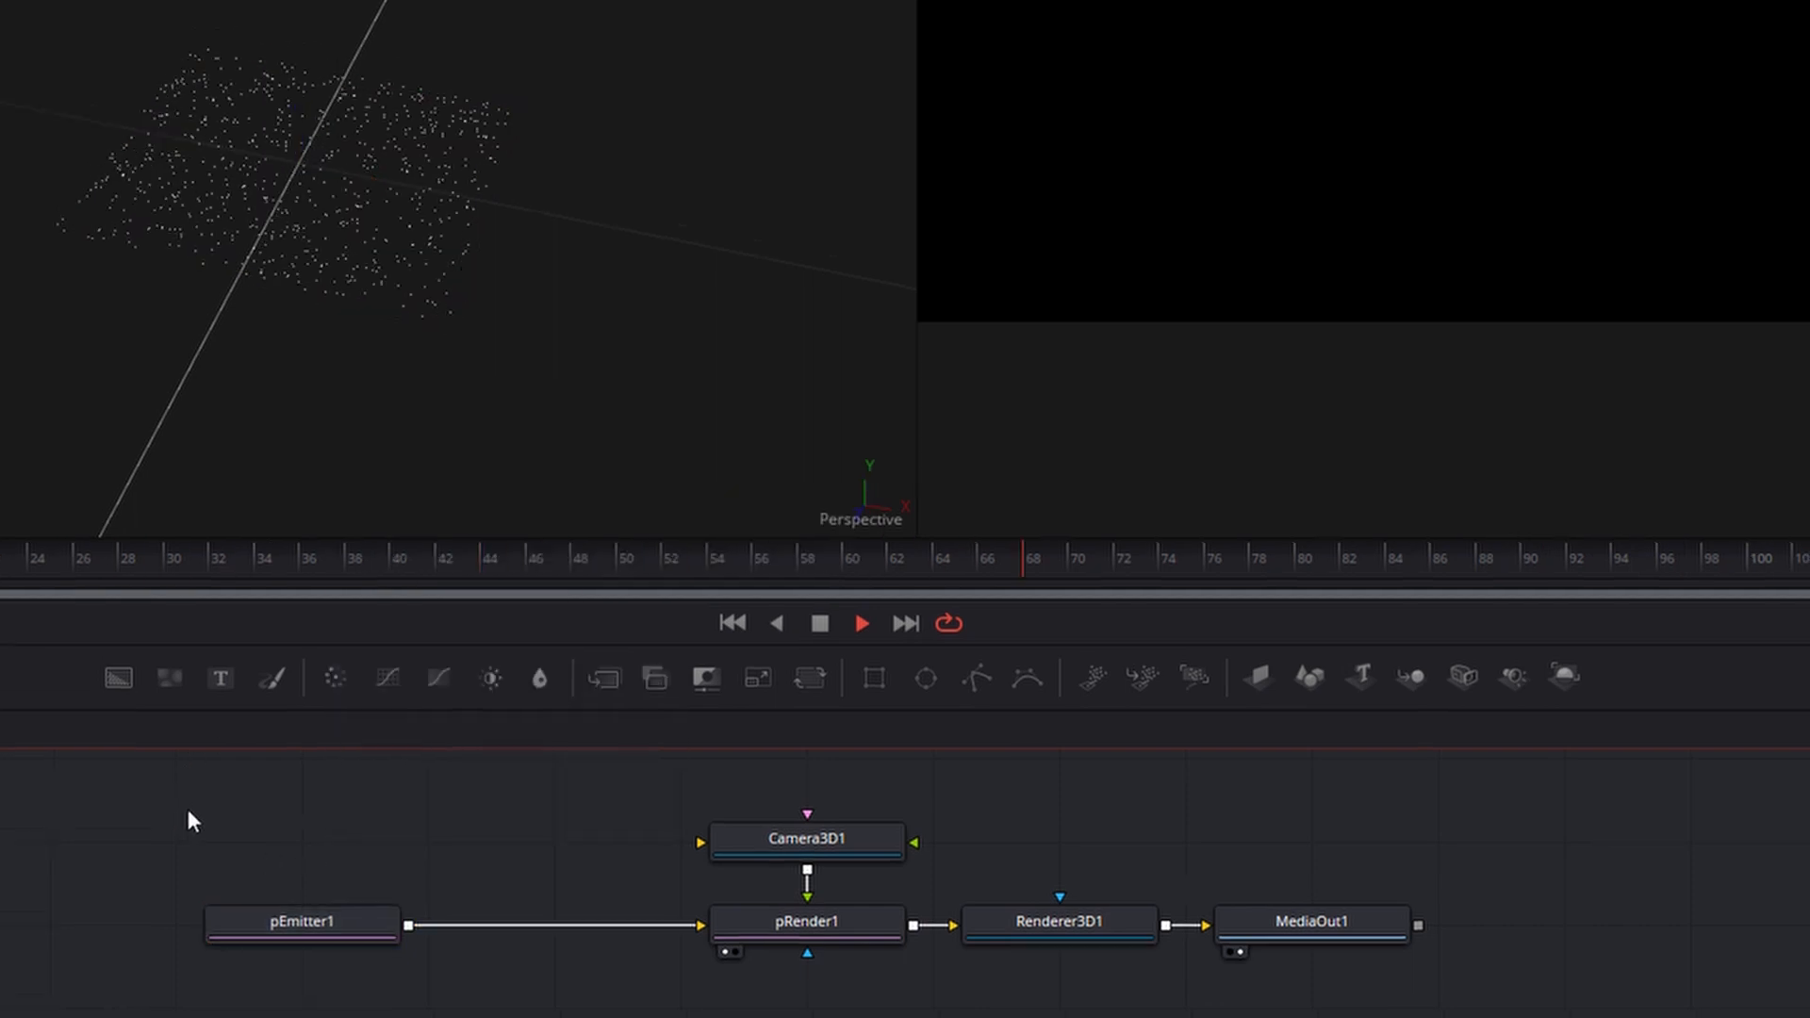
Add a pVortex node and insert it into the connection between pEmitter1 and pRender1.
key("shift+space")
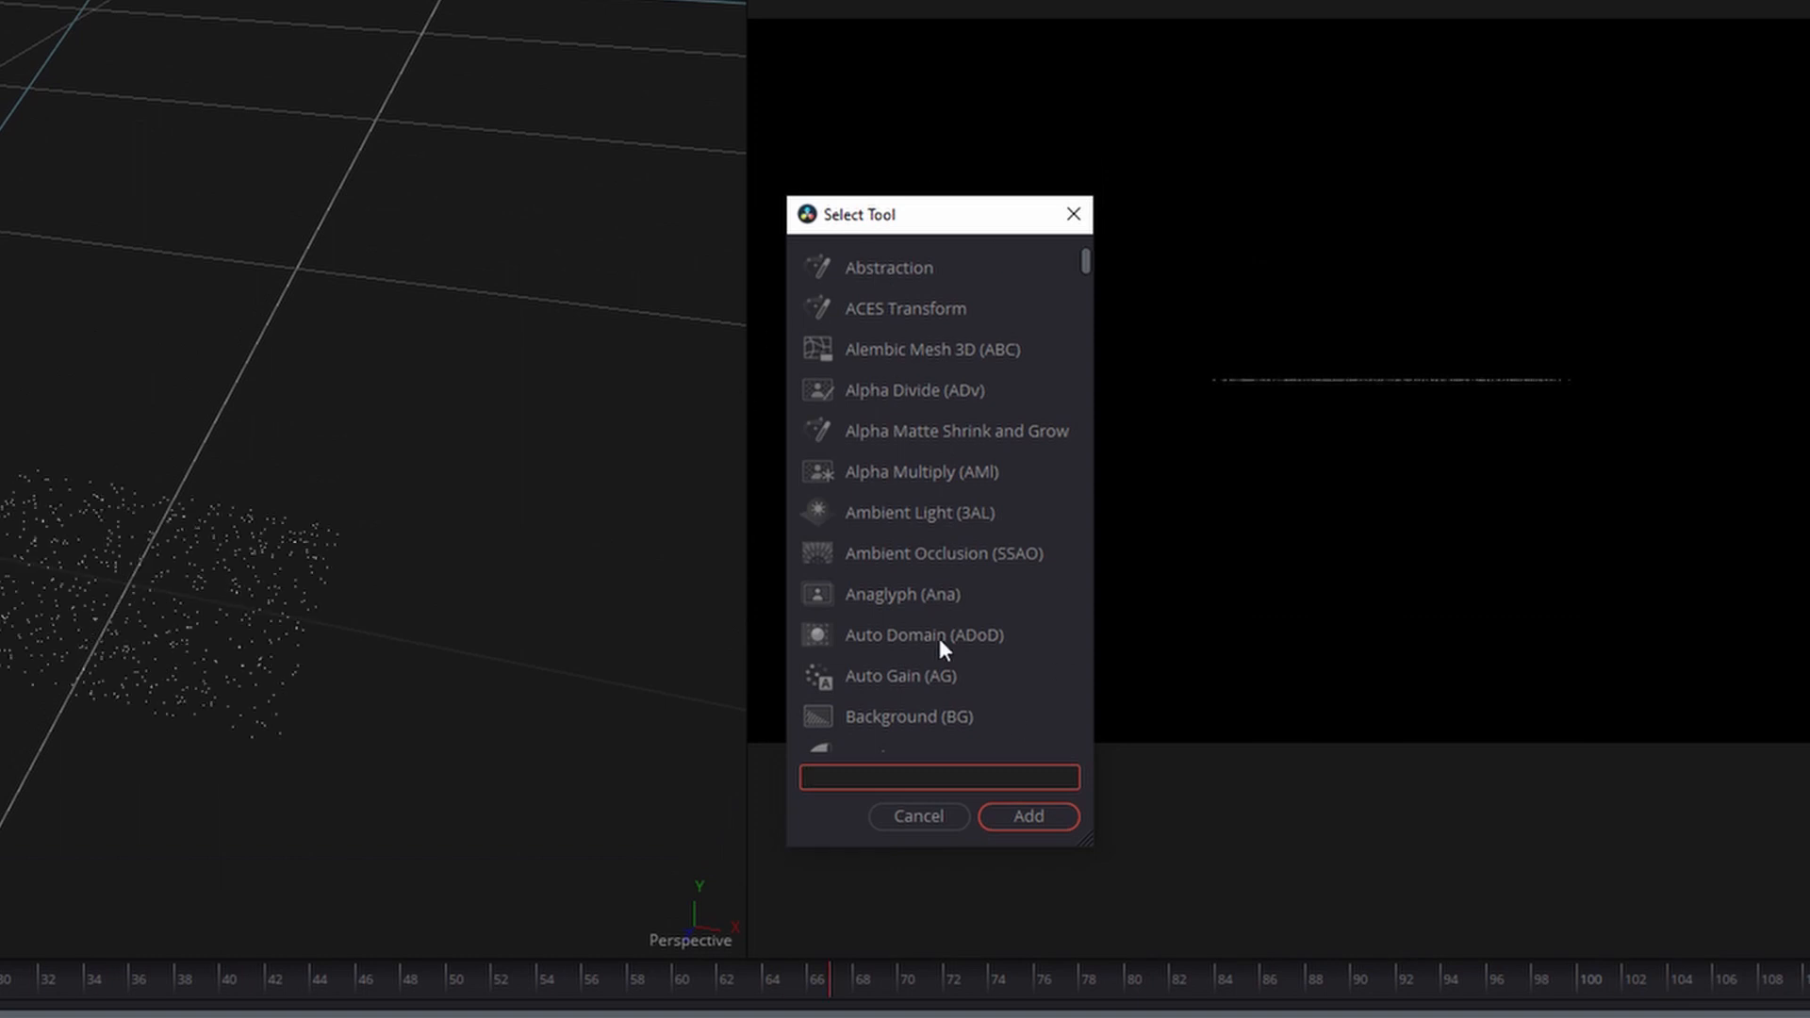
type("pv")
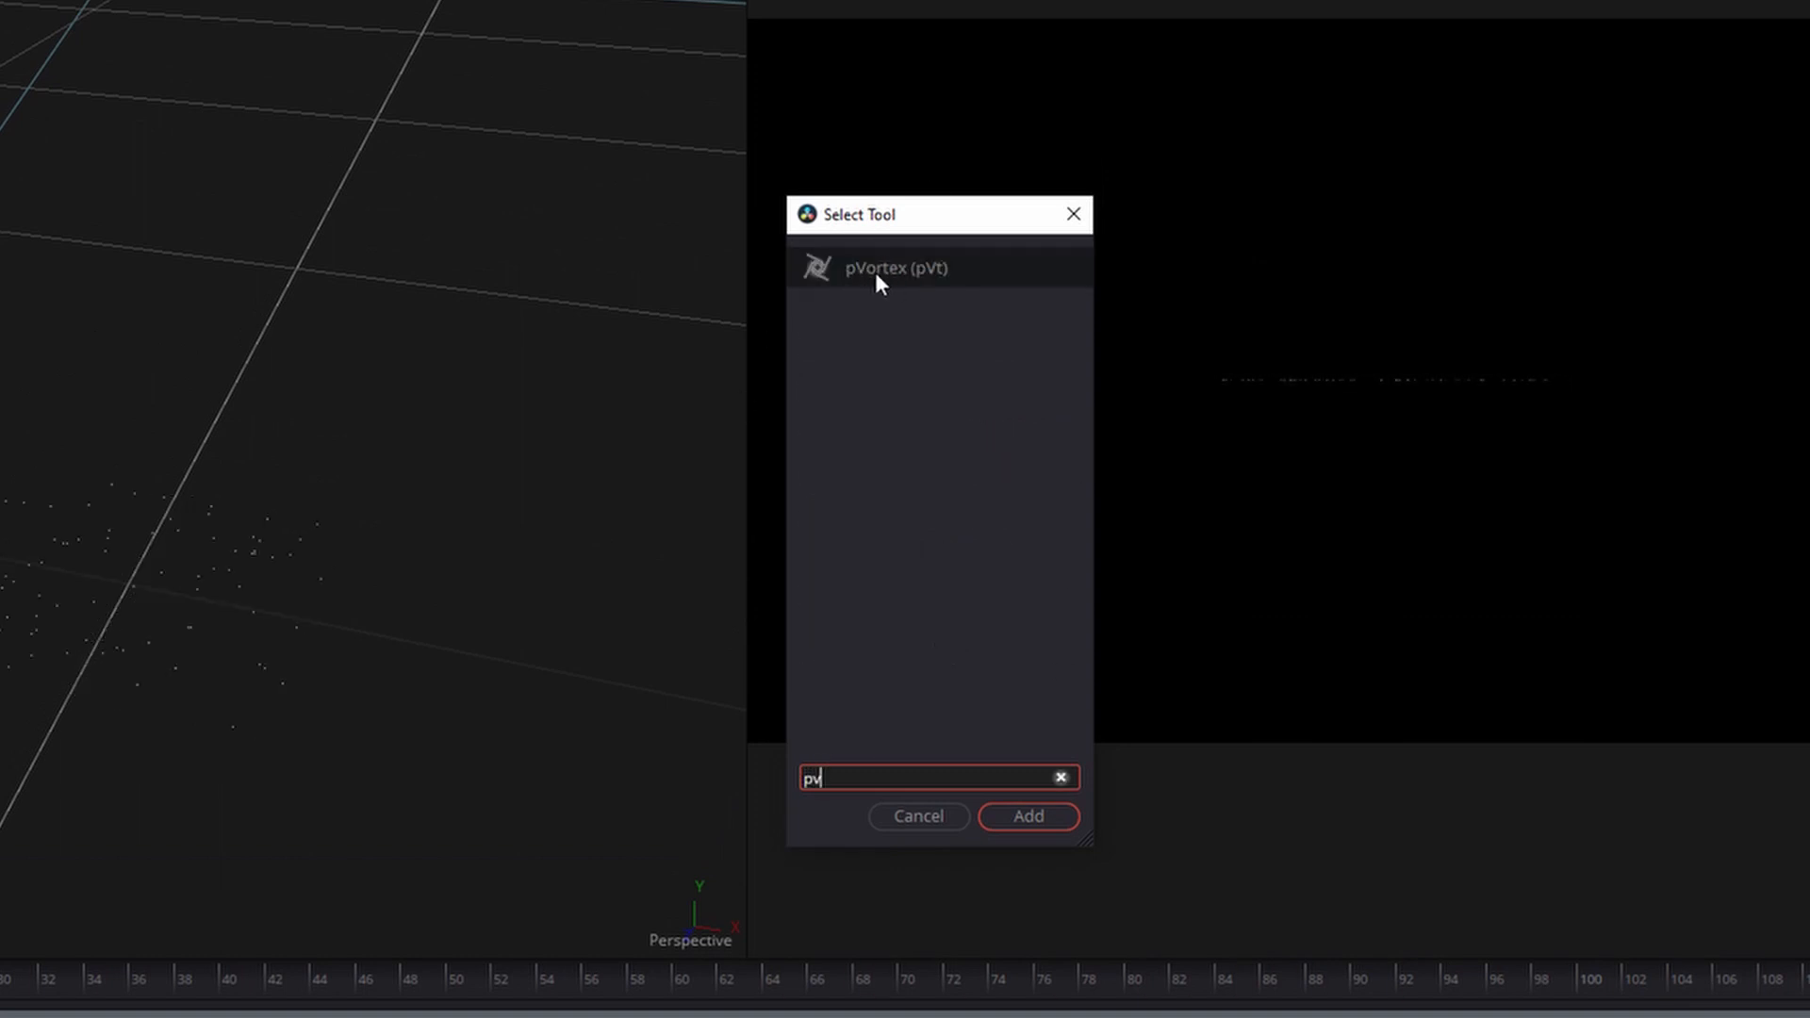
left_click(875, 274)
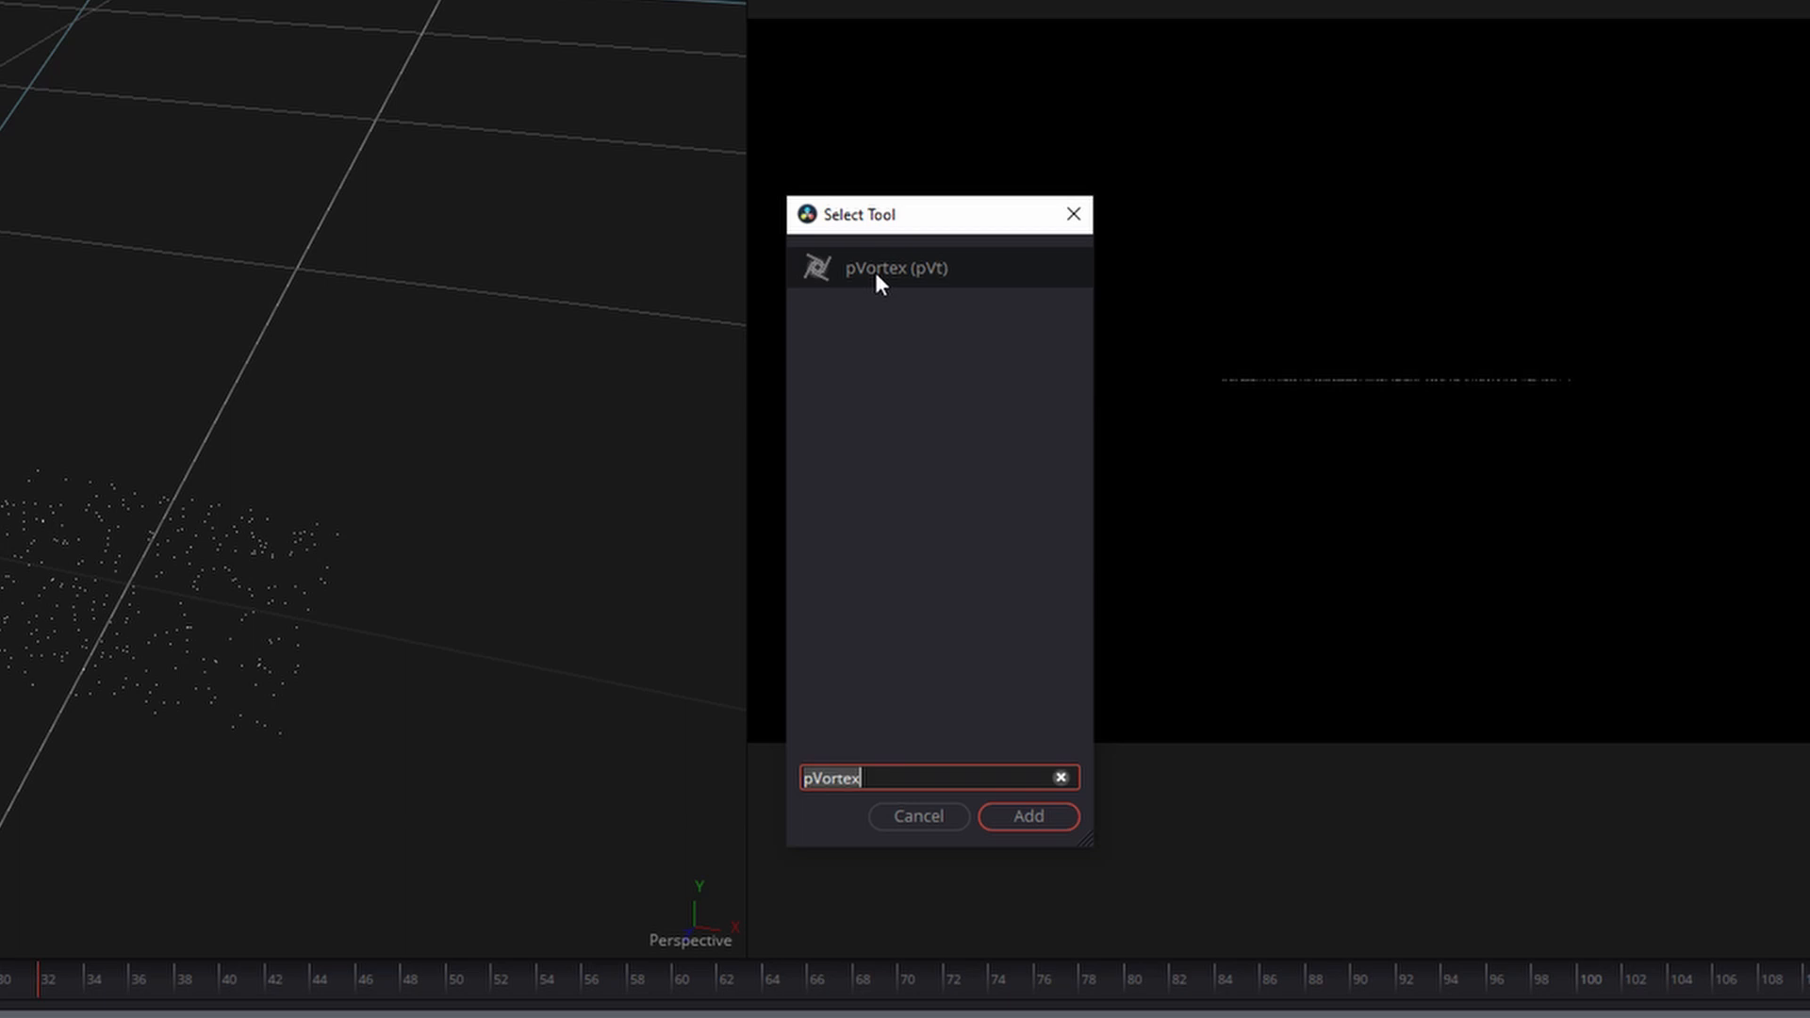
left_click(1037, 817)
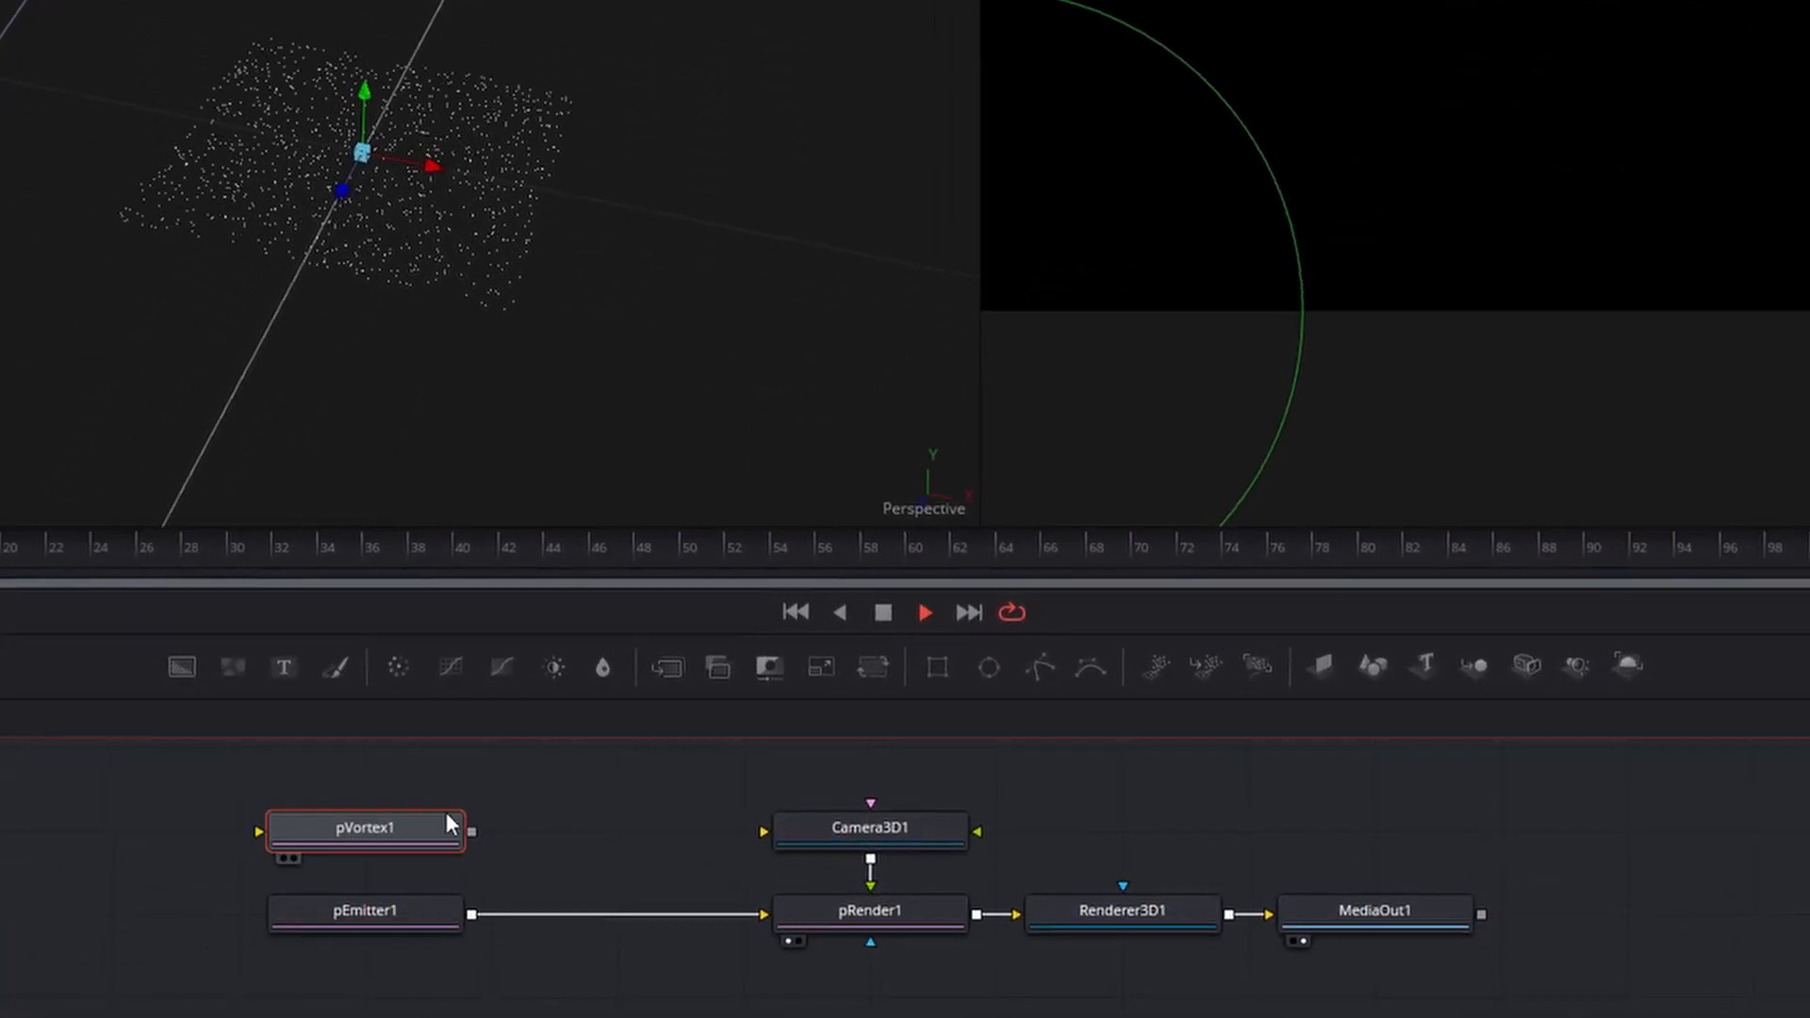
left_click_drag(447, 816, 614, 918)
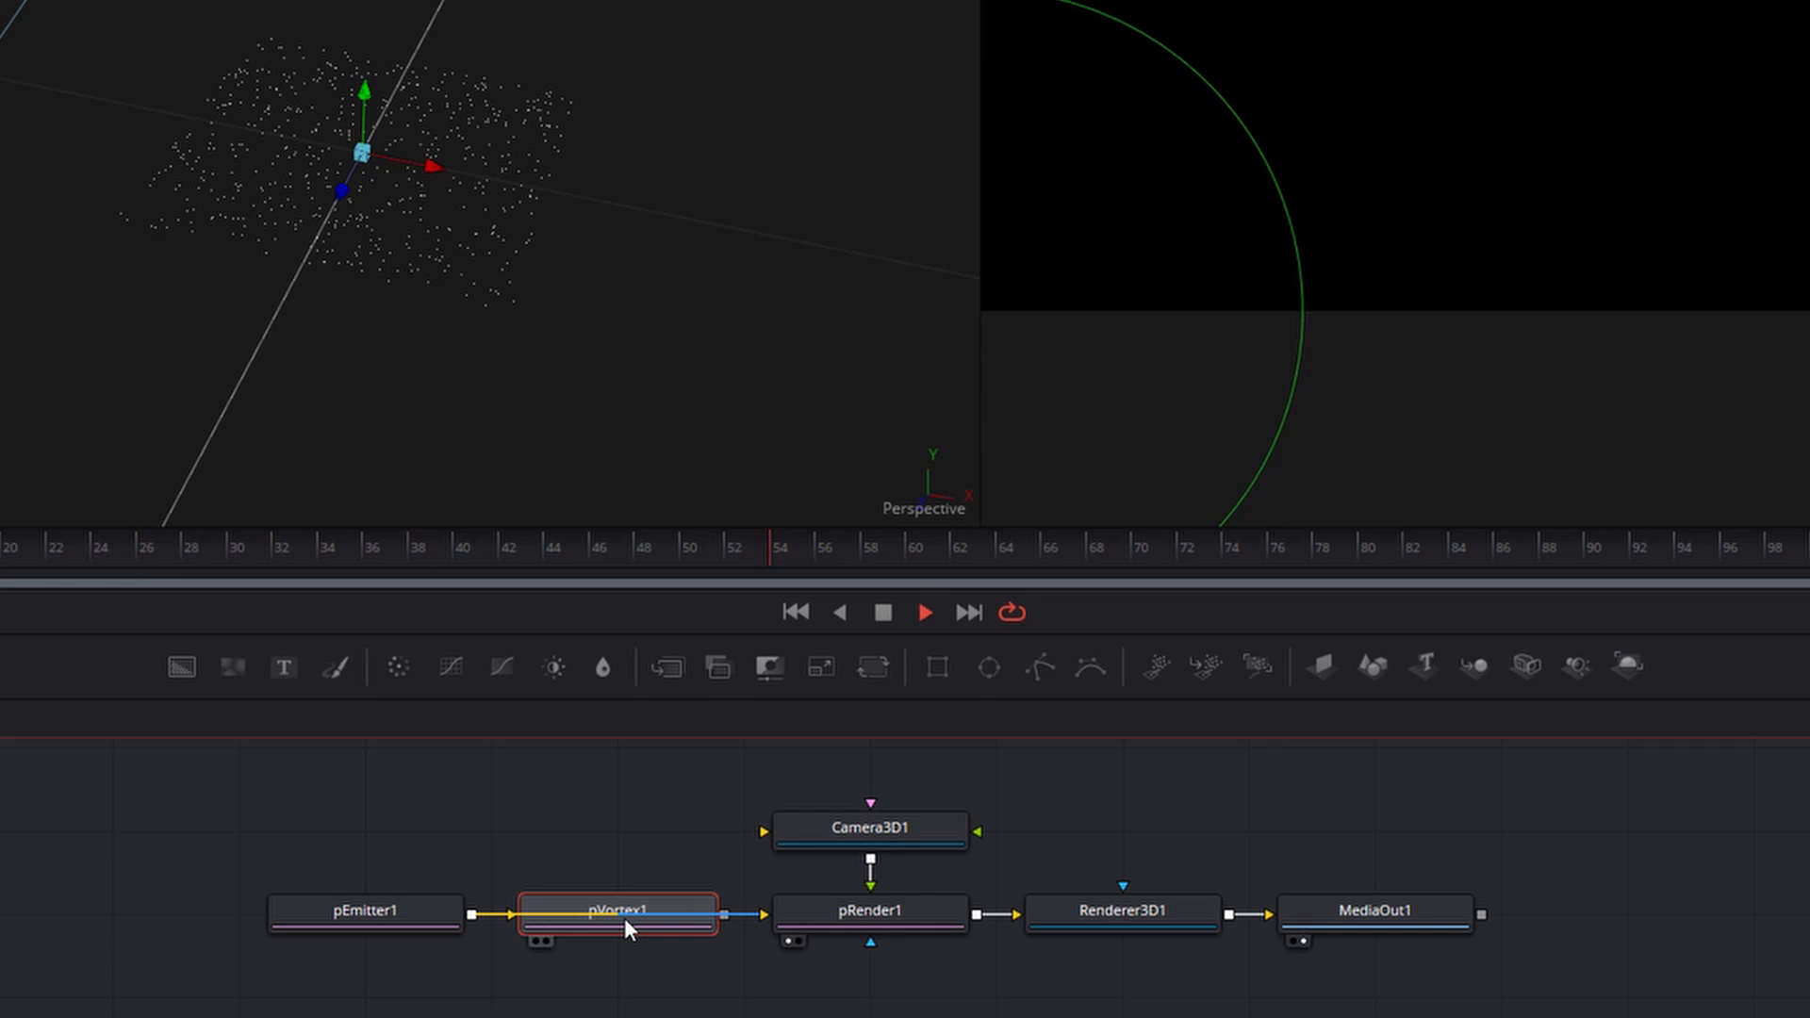
left_click_drag(625, 919, 625, 919)
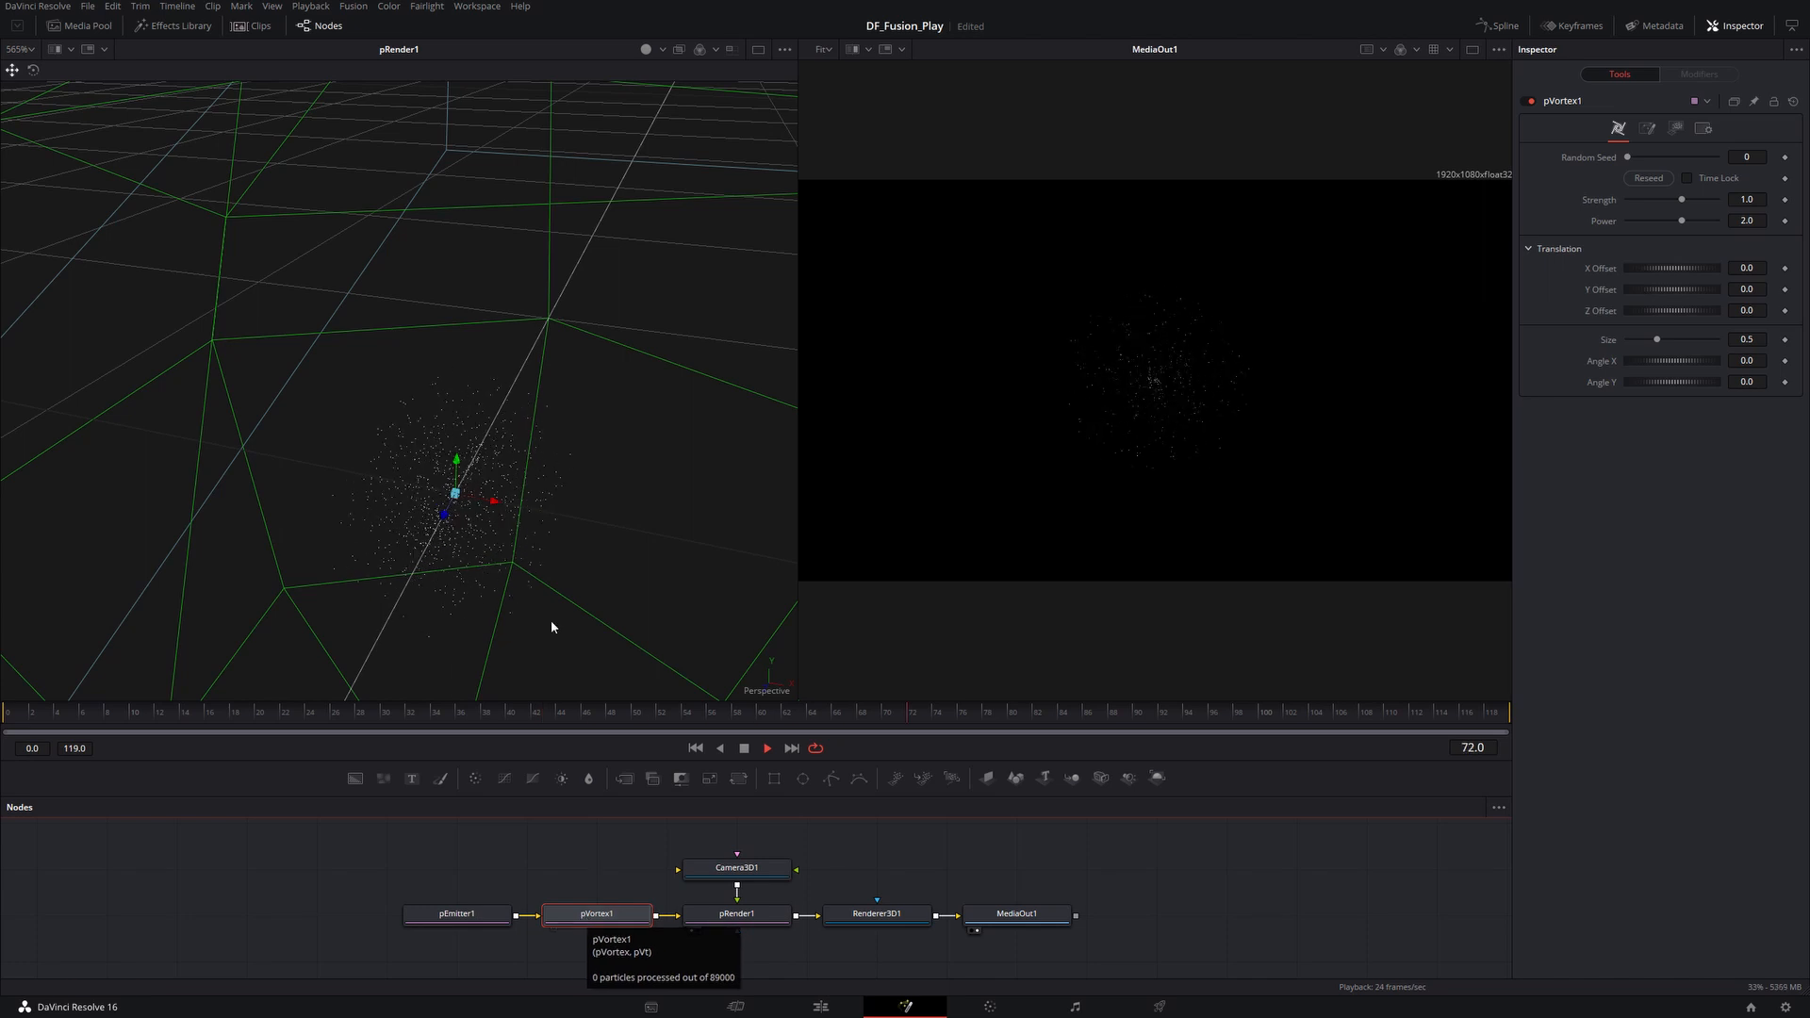
Raise pVortex1 above the particle emitter along Y to an offset of about 0.277, and check the particles' curved path.
left_click_drag(551, 620, 522, 366)
scroll(518, 414, "down", 10)
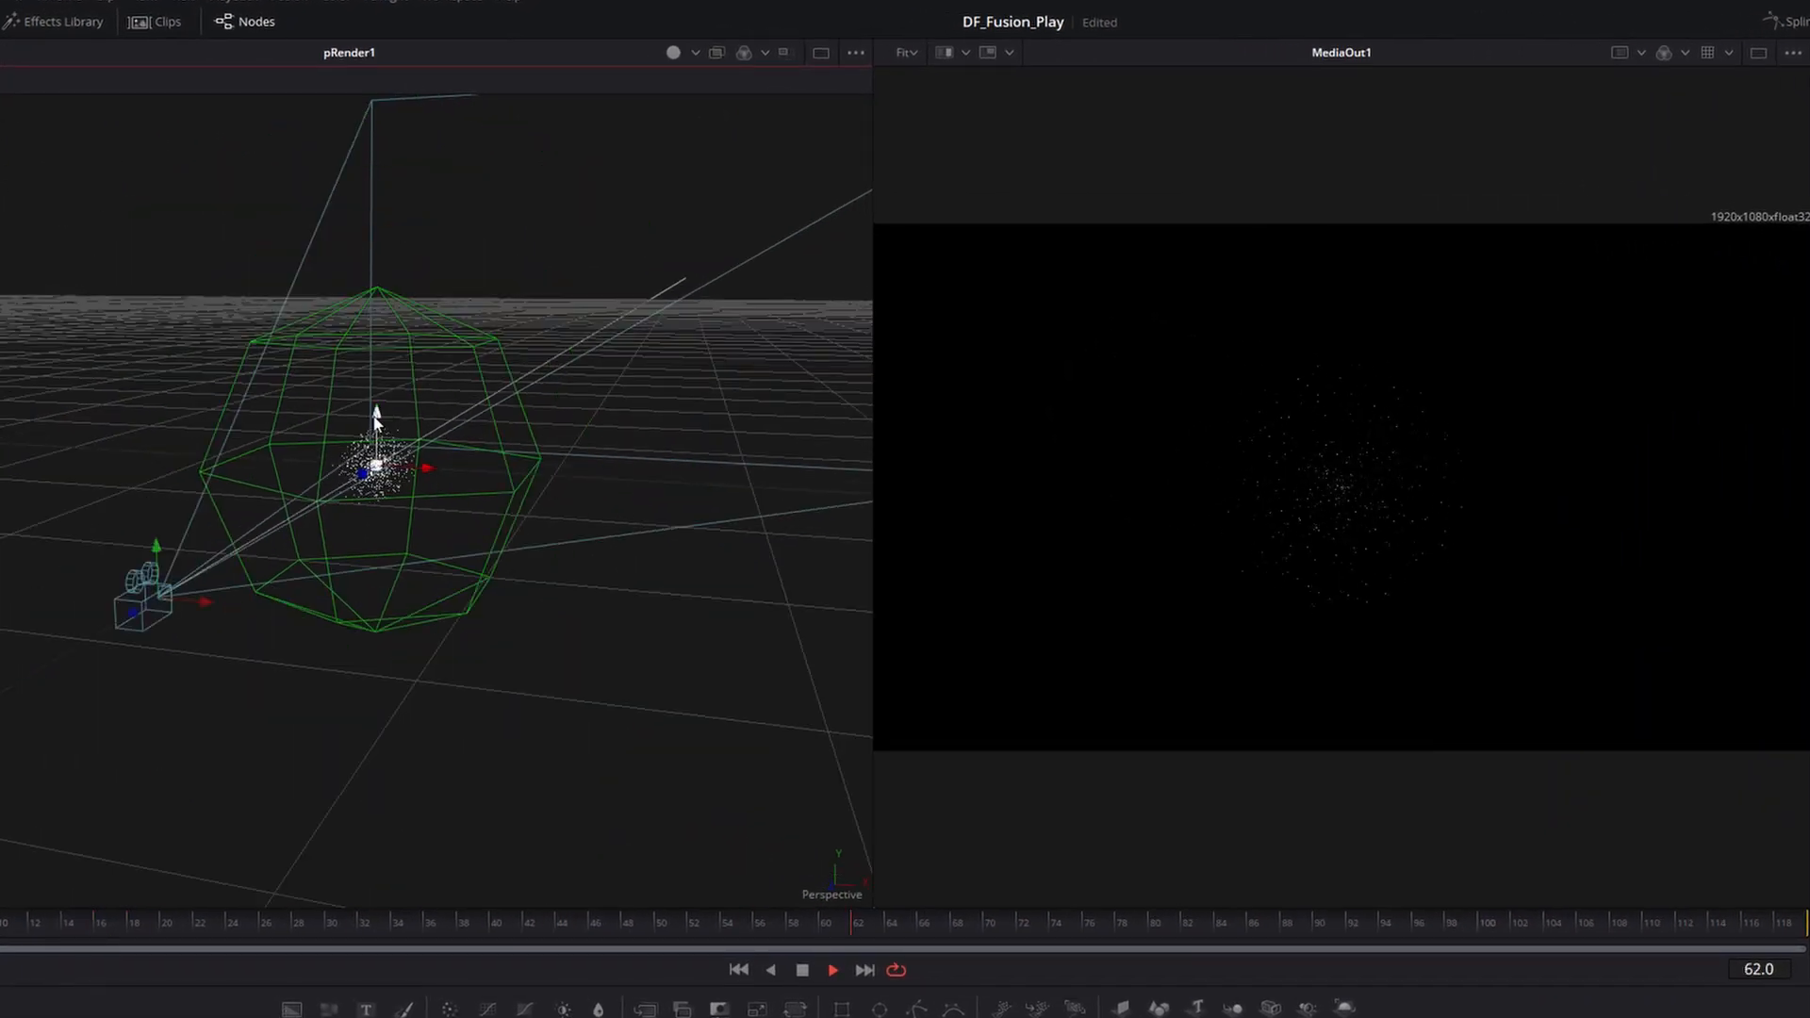
left_click_drag(375, 422, 374, 169)
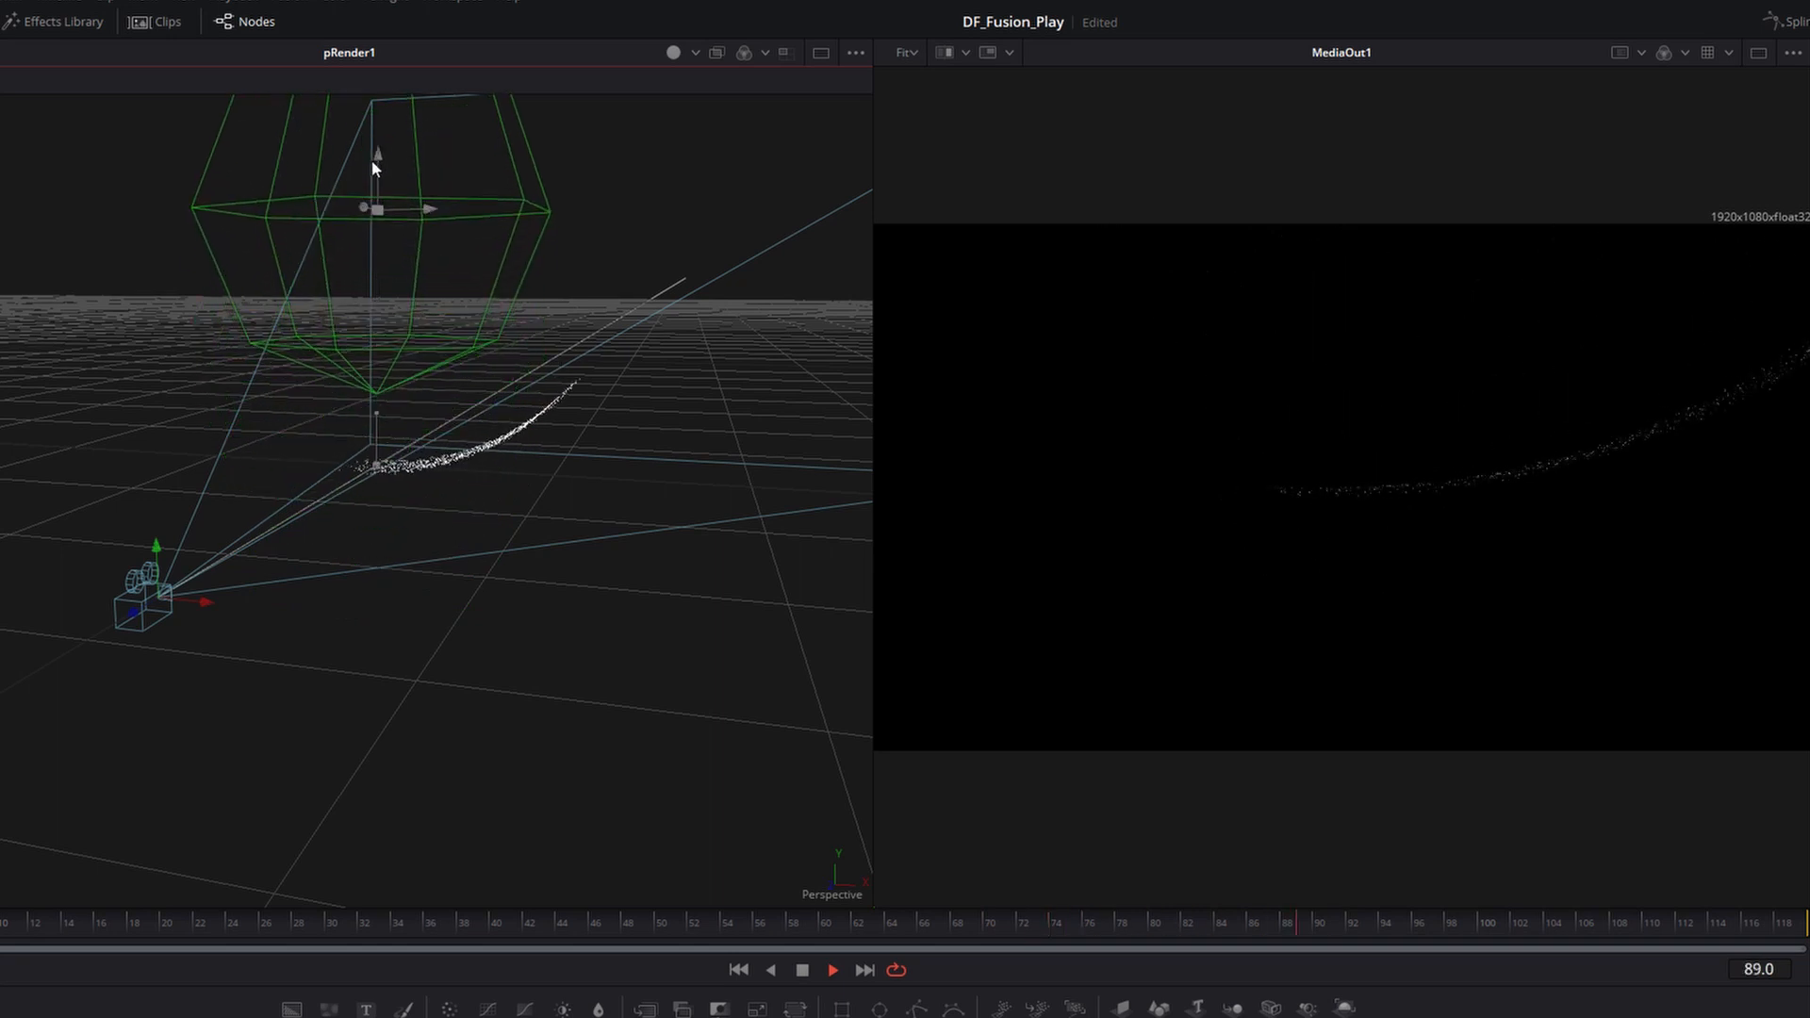
left_click_drag(392, 375, 462, 569)
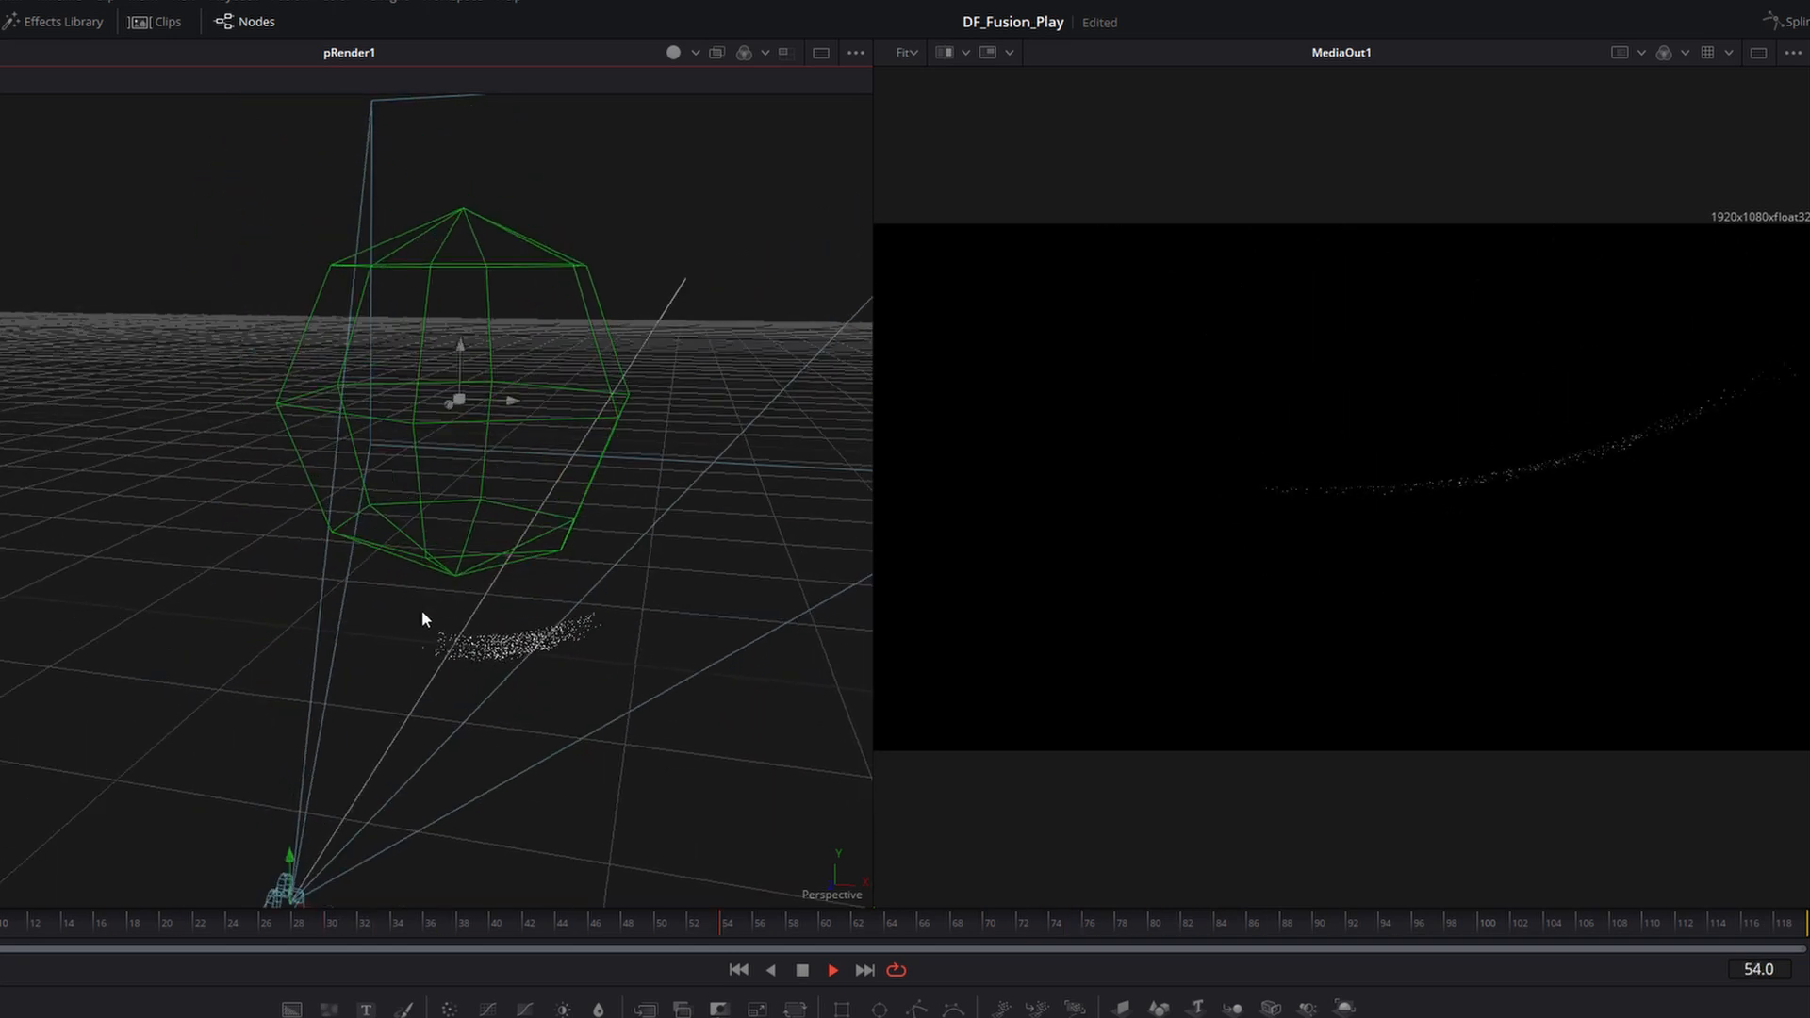
left_click_drag(528, 663, 526, 670)
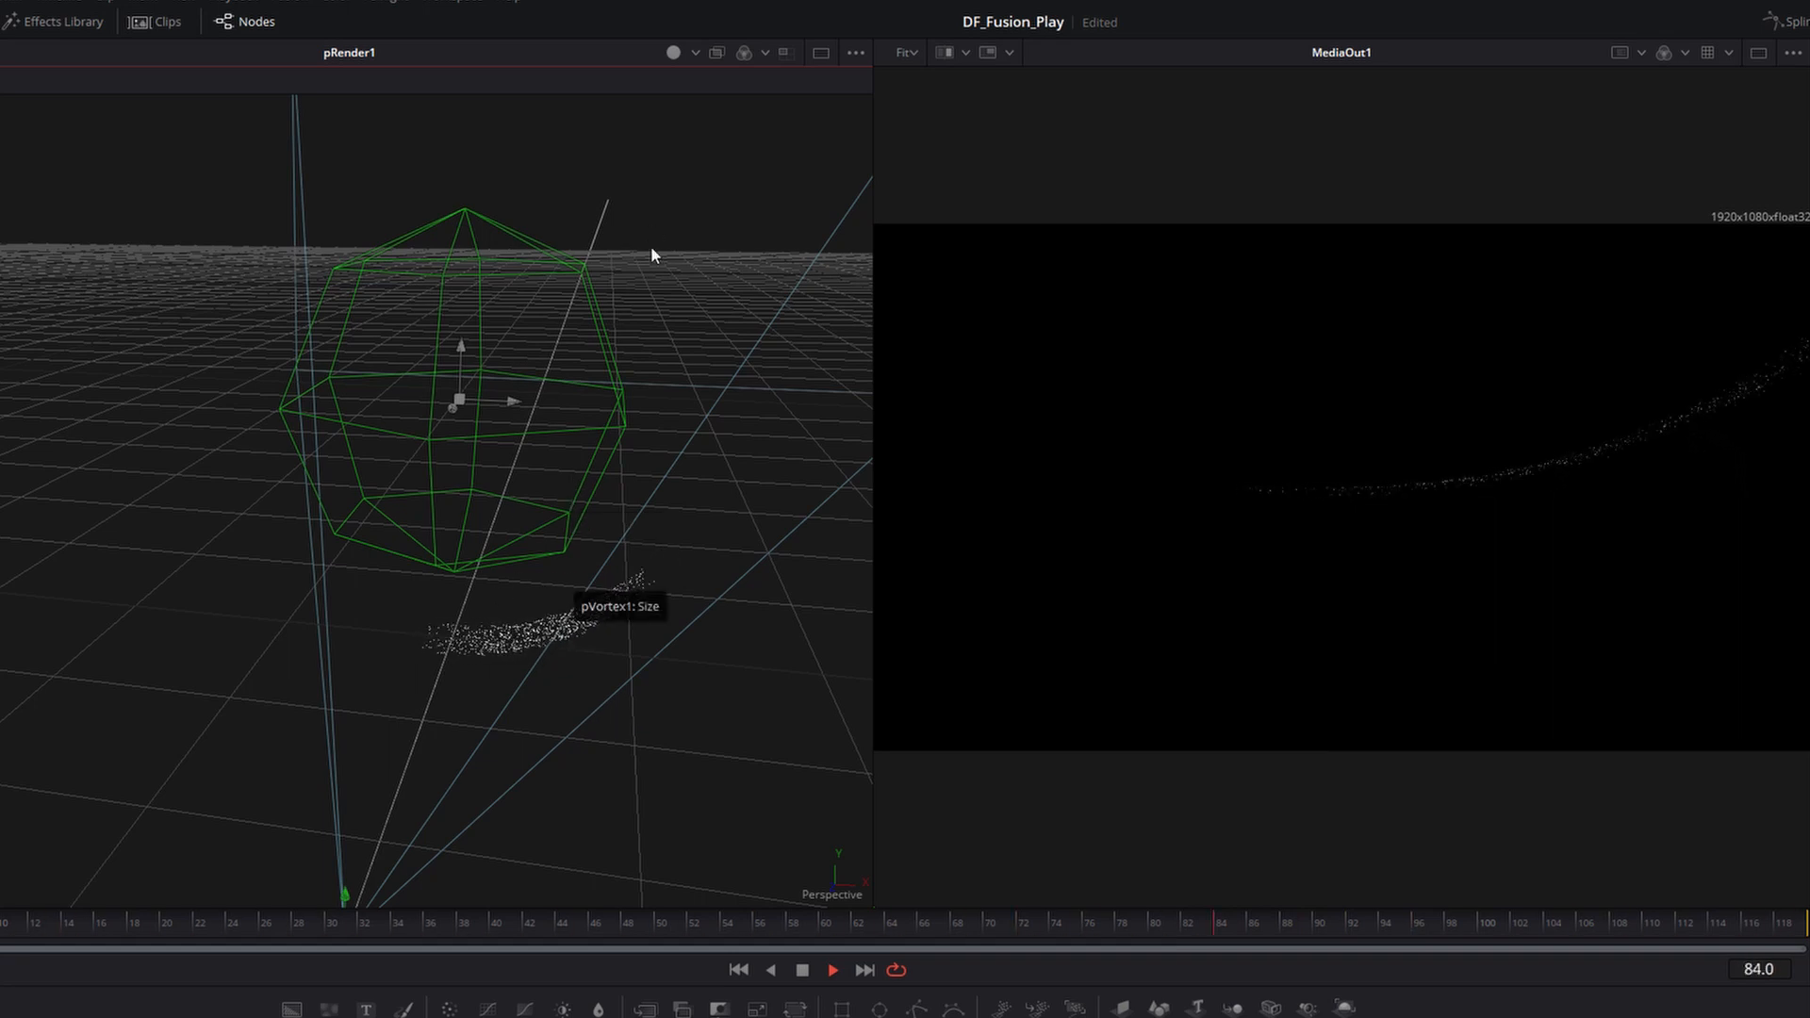
Show only the pRender1 viewer, split it into a quad view, and enlarge the Top view around the vortex.
left_click(821, 53)
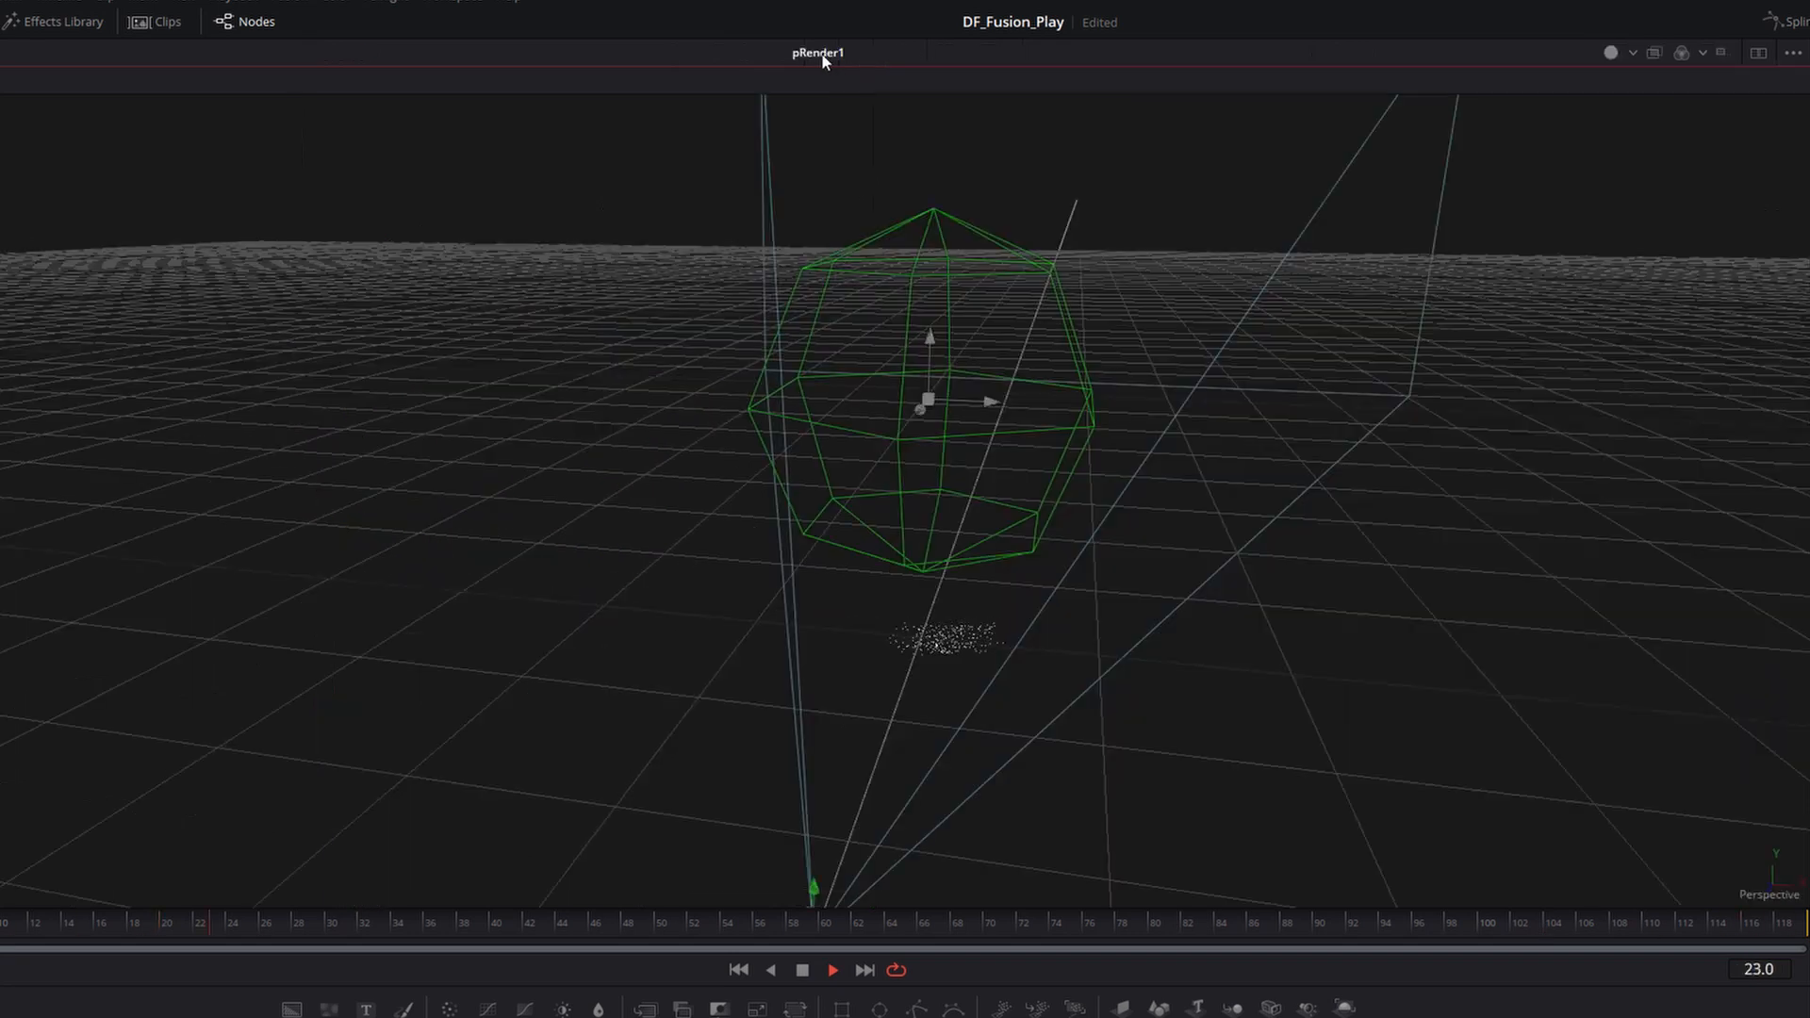
left_click(1722, 52)
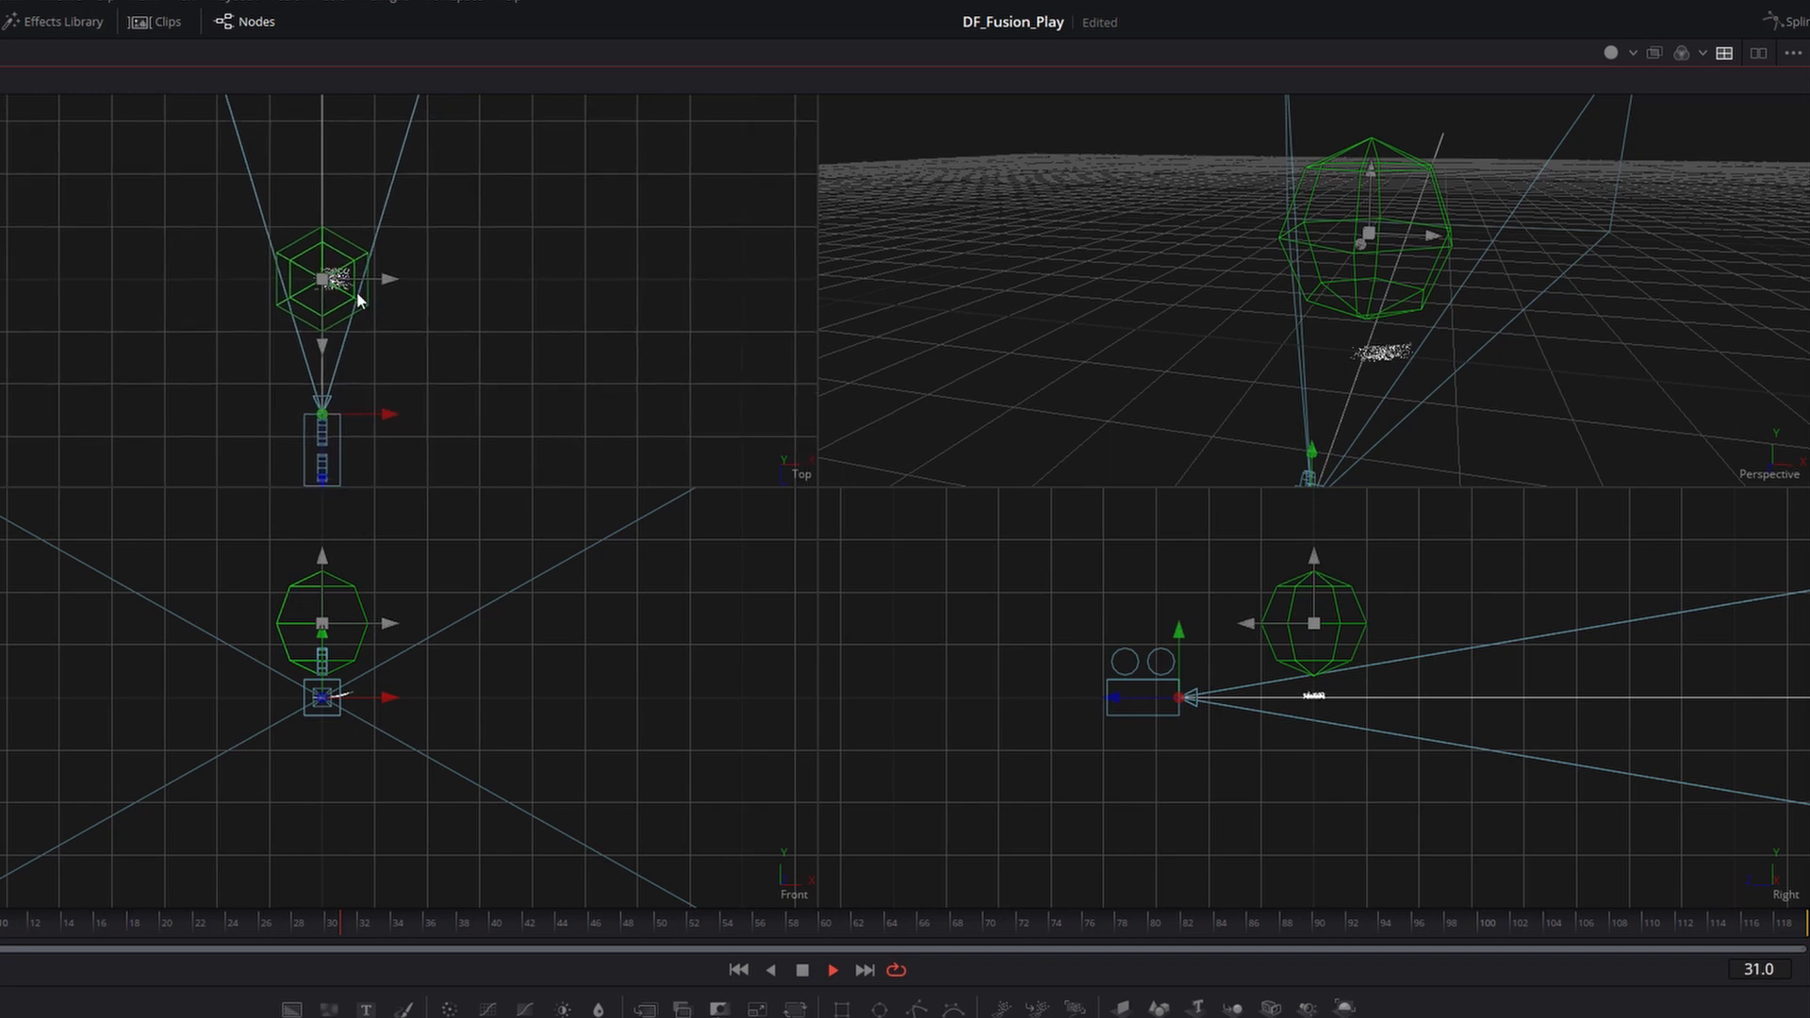
scroll(358, 300, "up", 5)
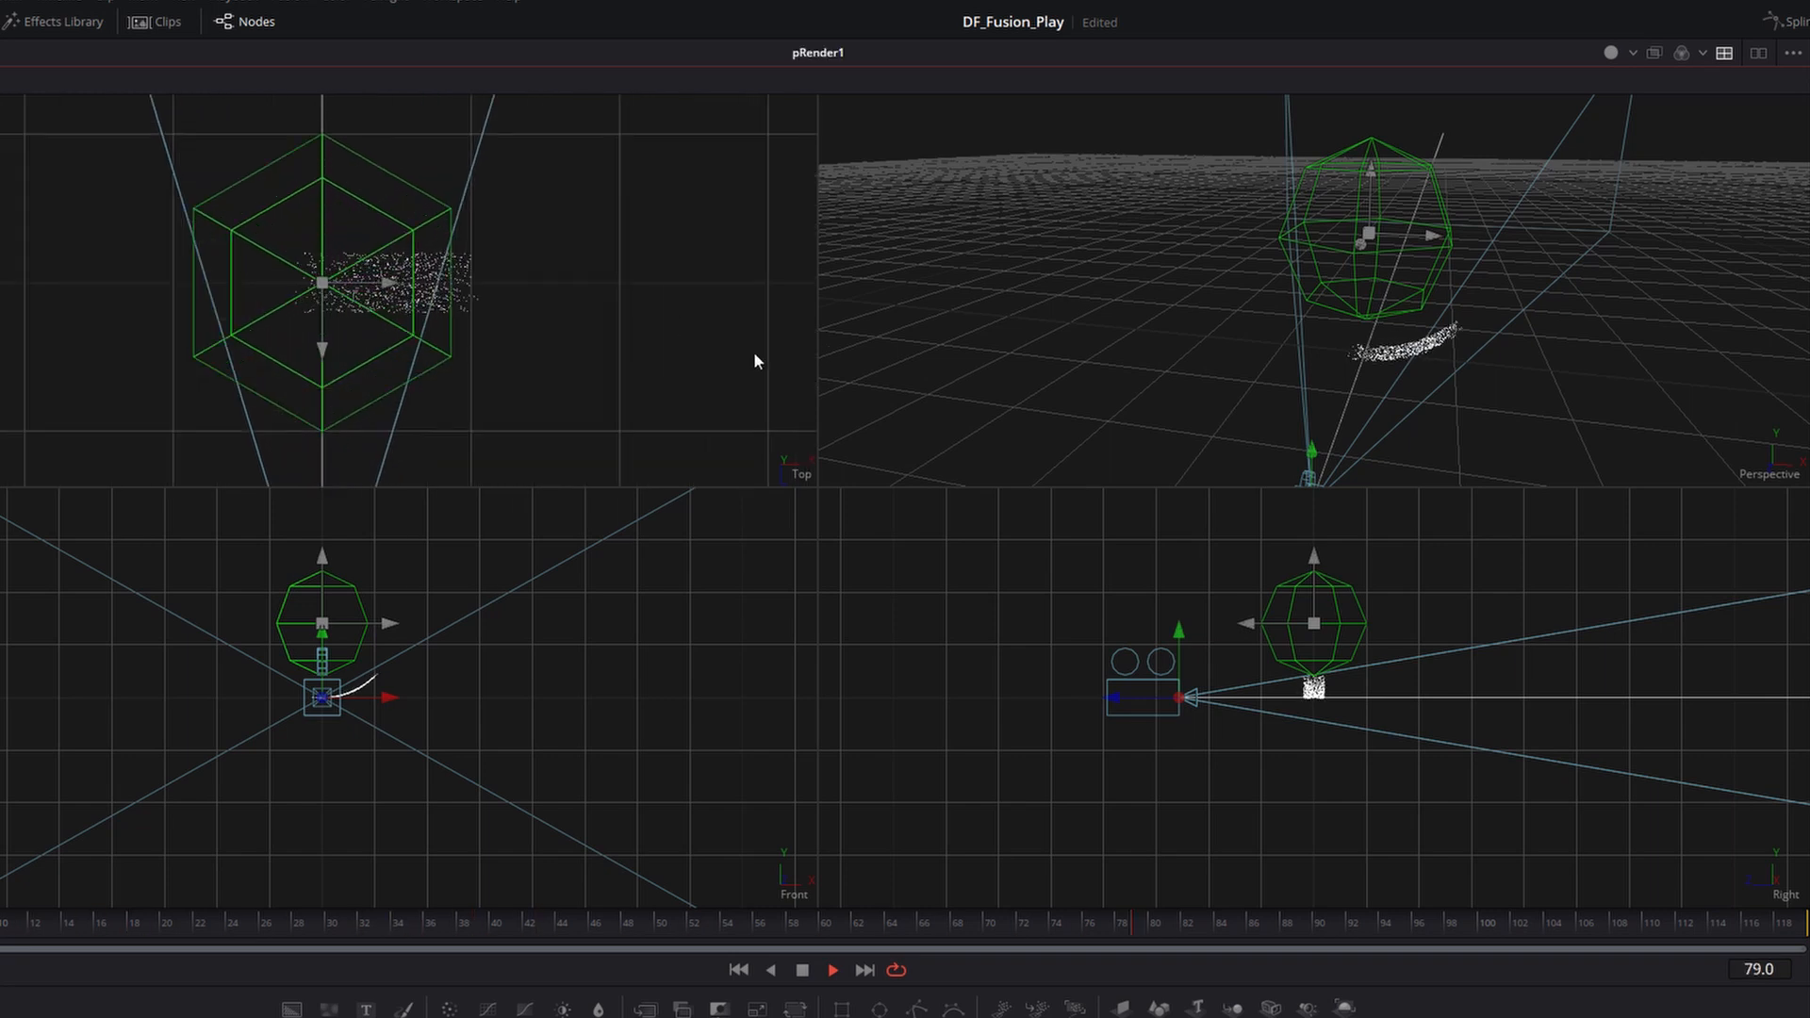
Arrange the quad view with Top and Front in the upper row and Right and Perspective in the lower row.
right_click(1777, 475)
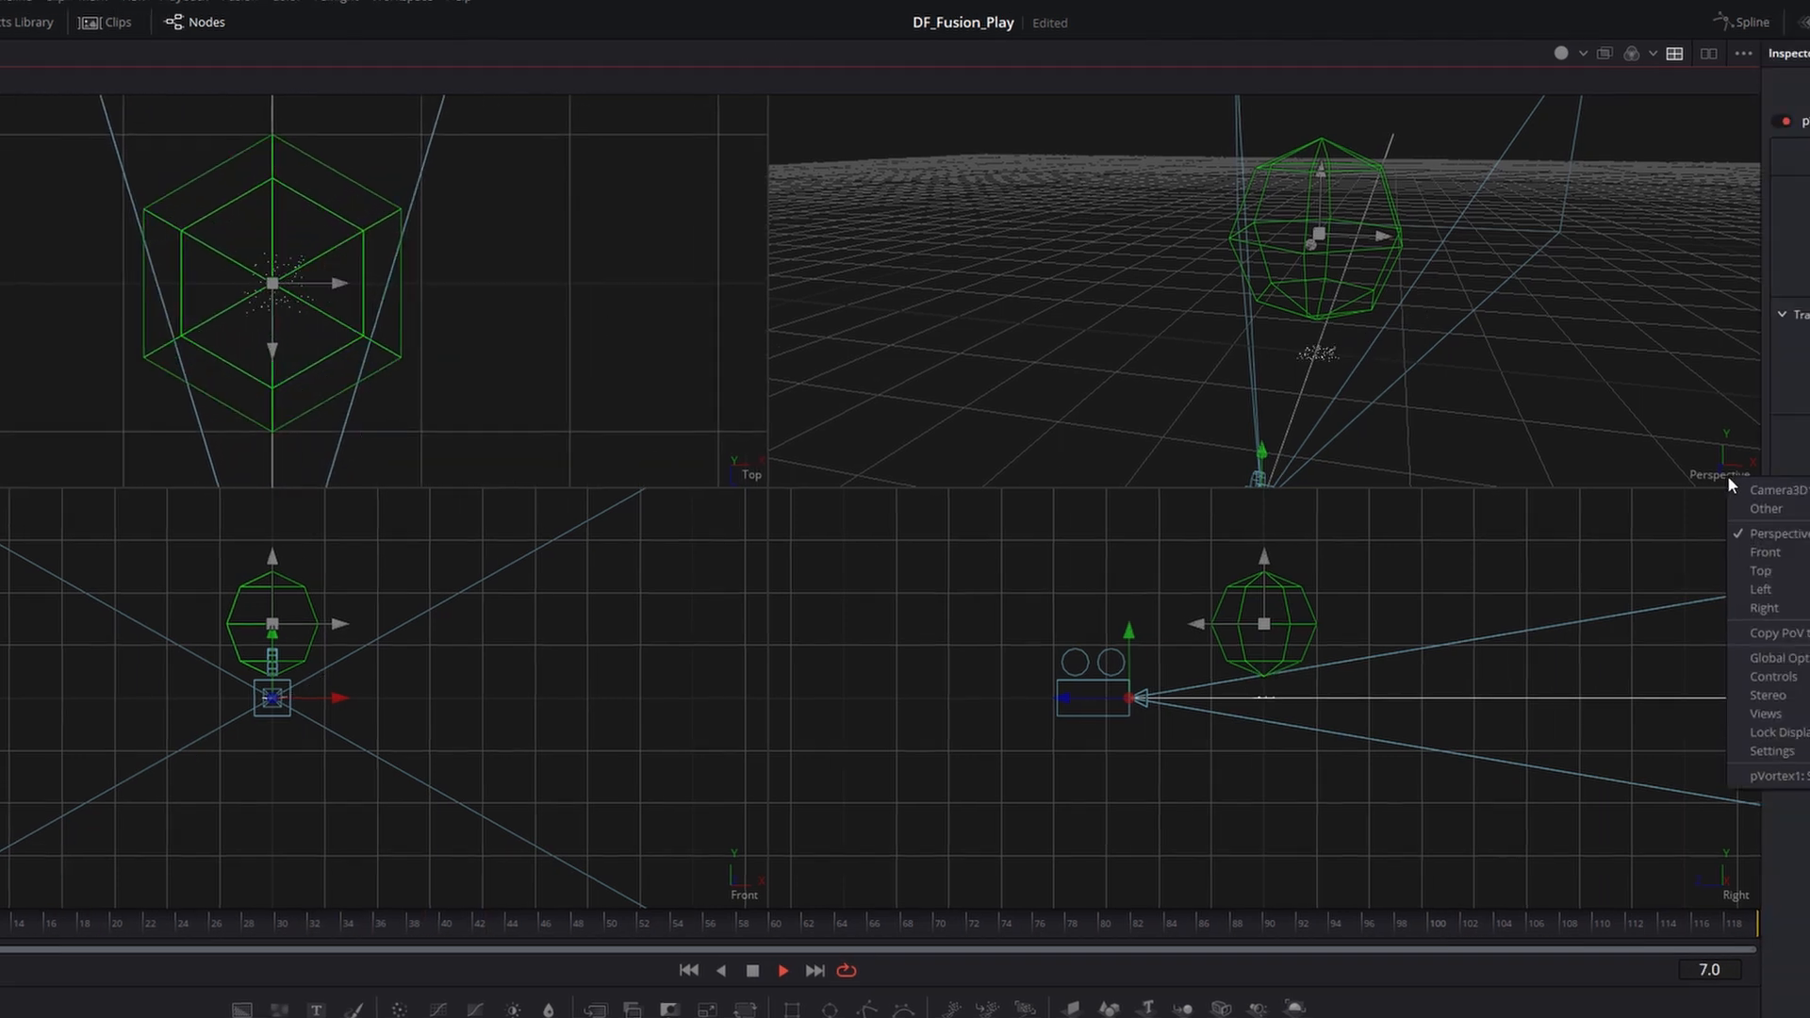
left_click(1767, 552)
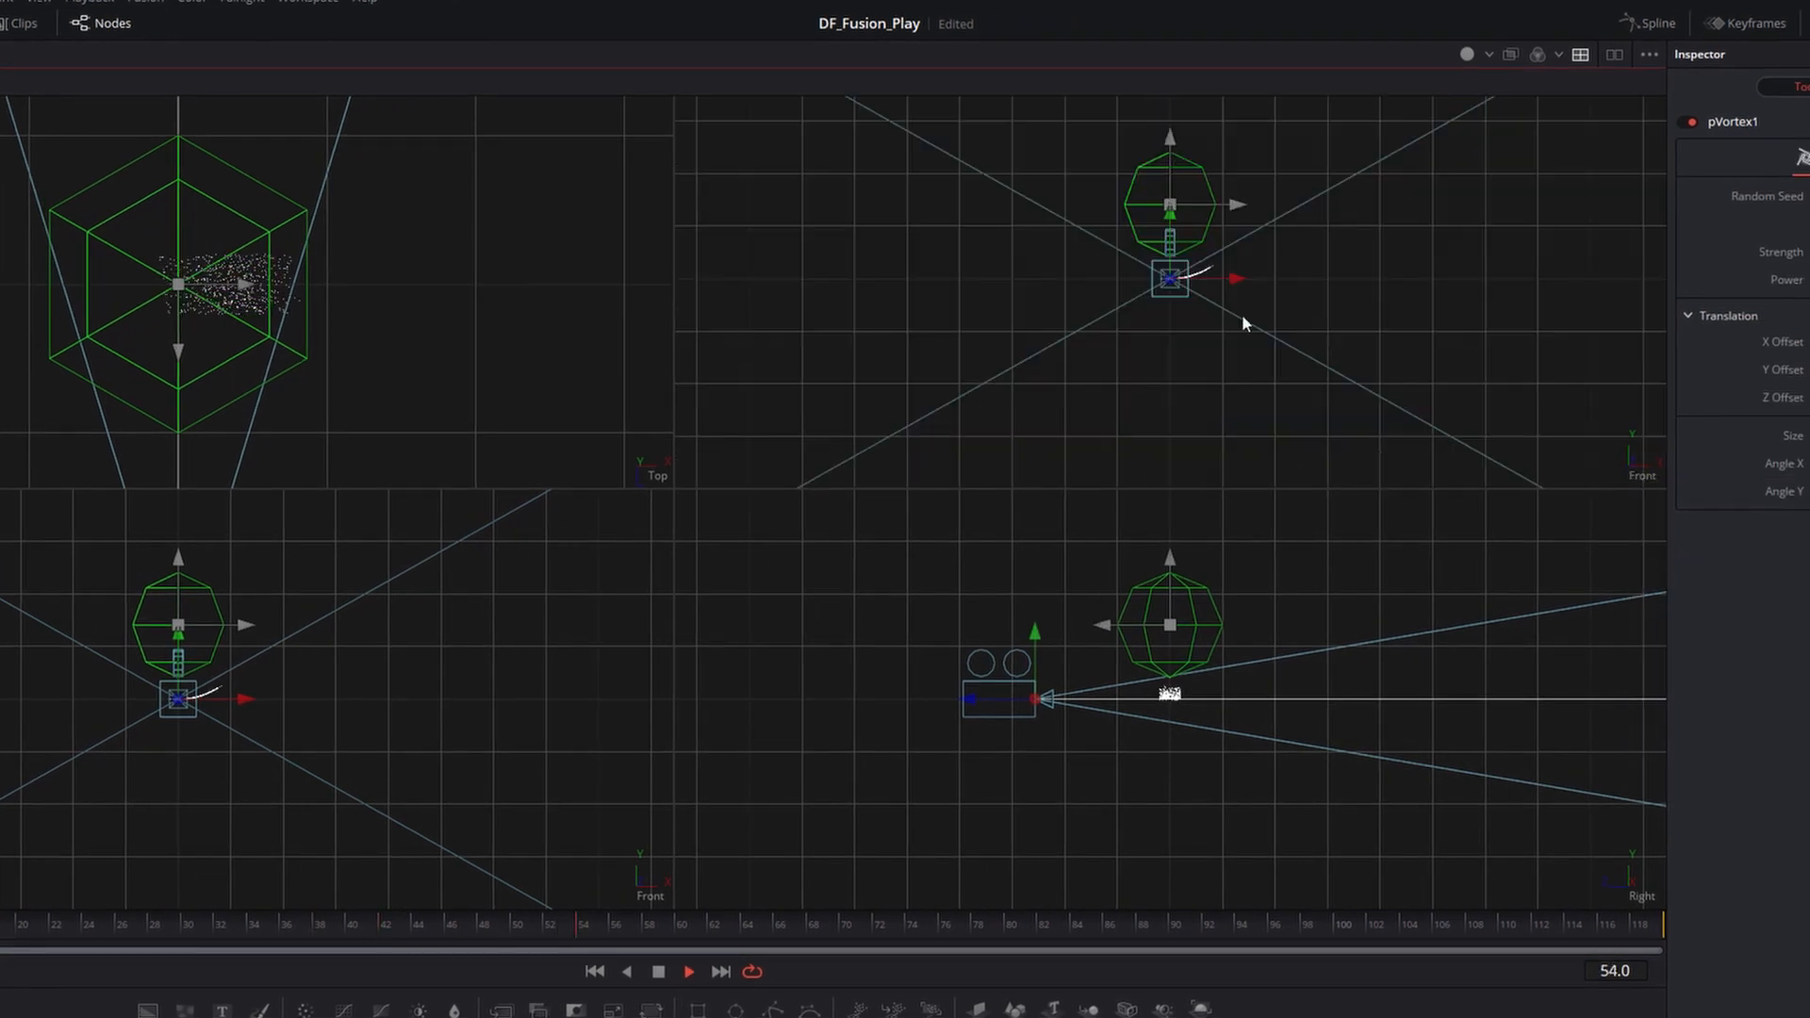
scroll(1241, 314, "up", 3)
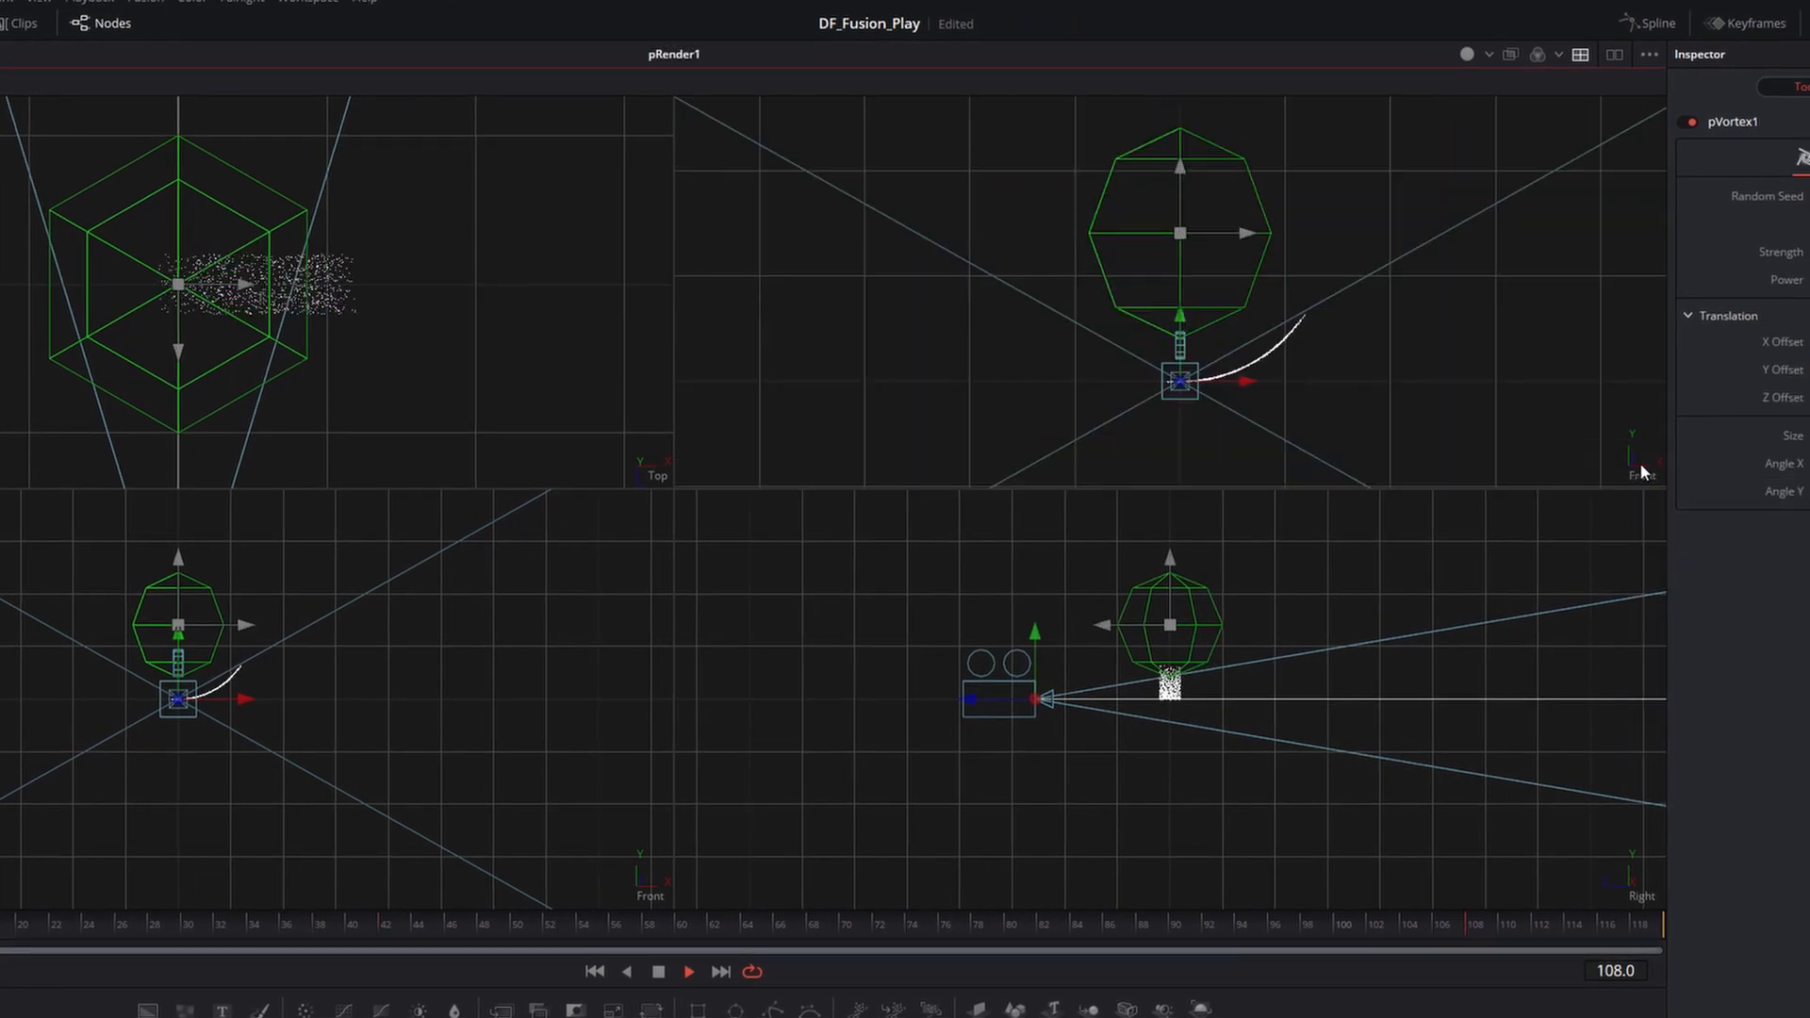
right_click(1641, 889)
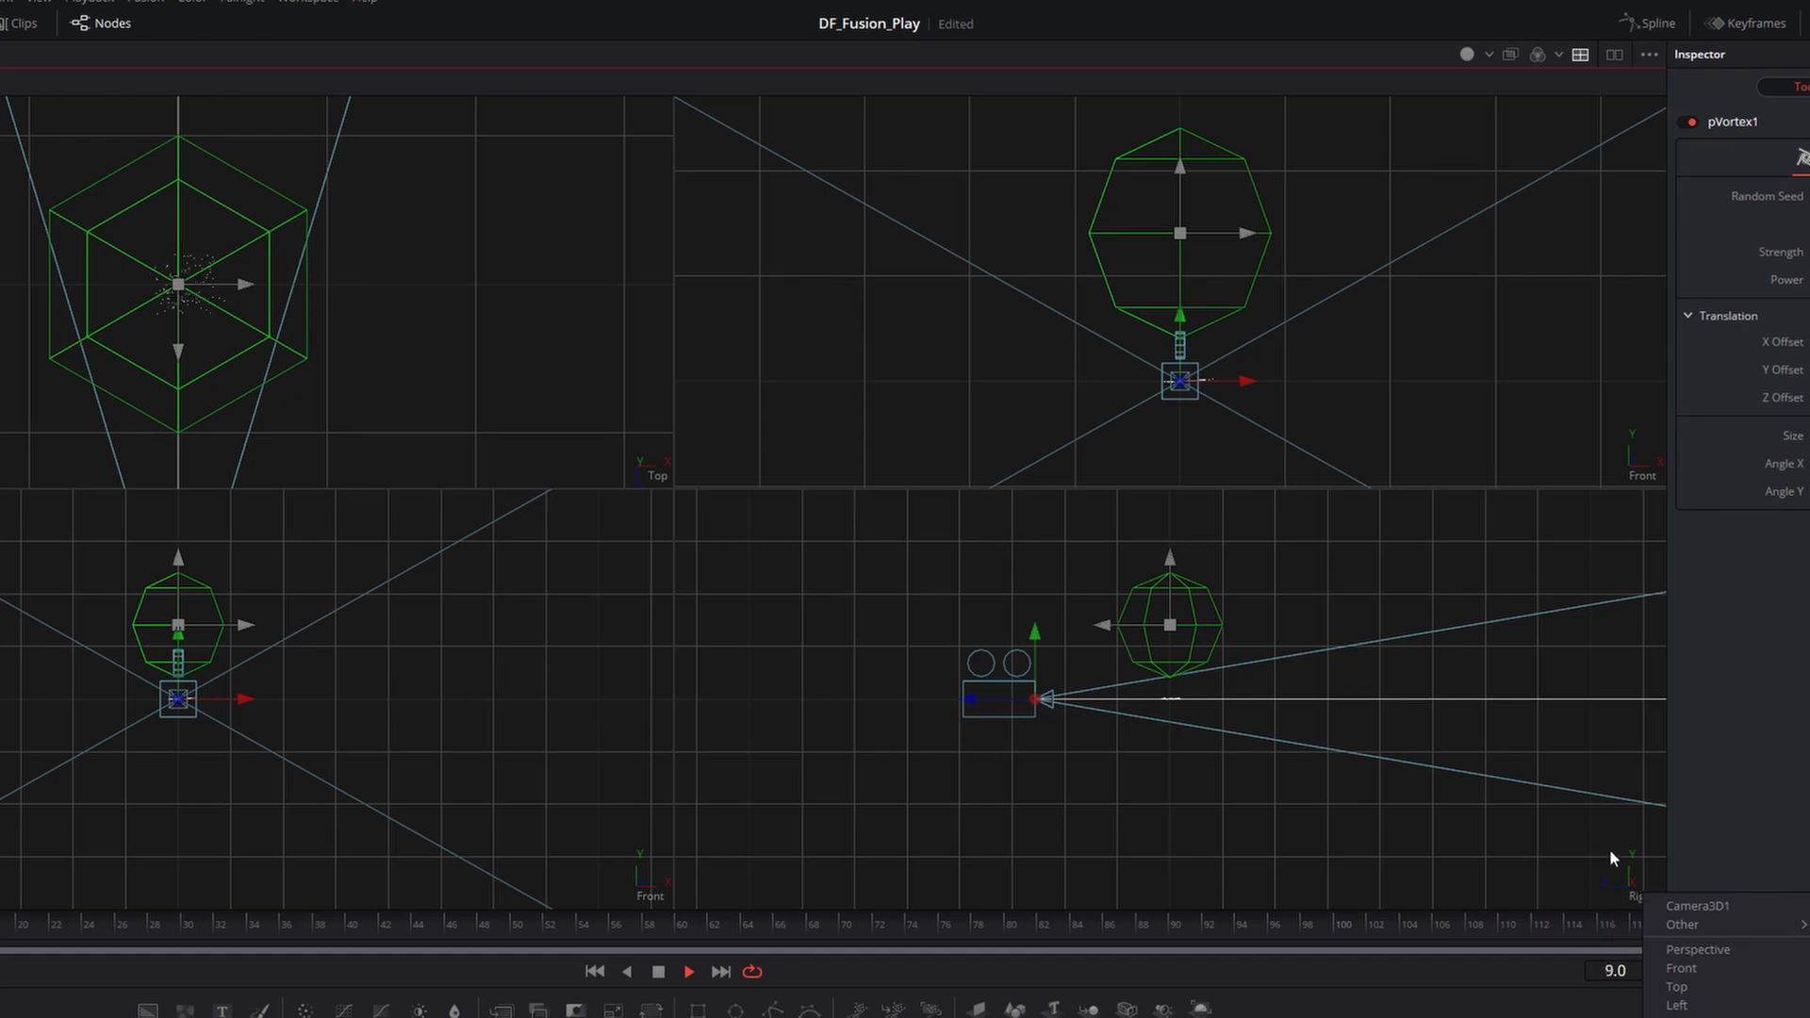
left_click(1696, 949)
left_click_drag(1154, 720, 1080, 544)
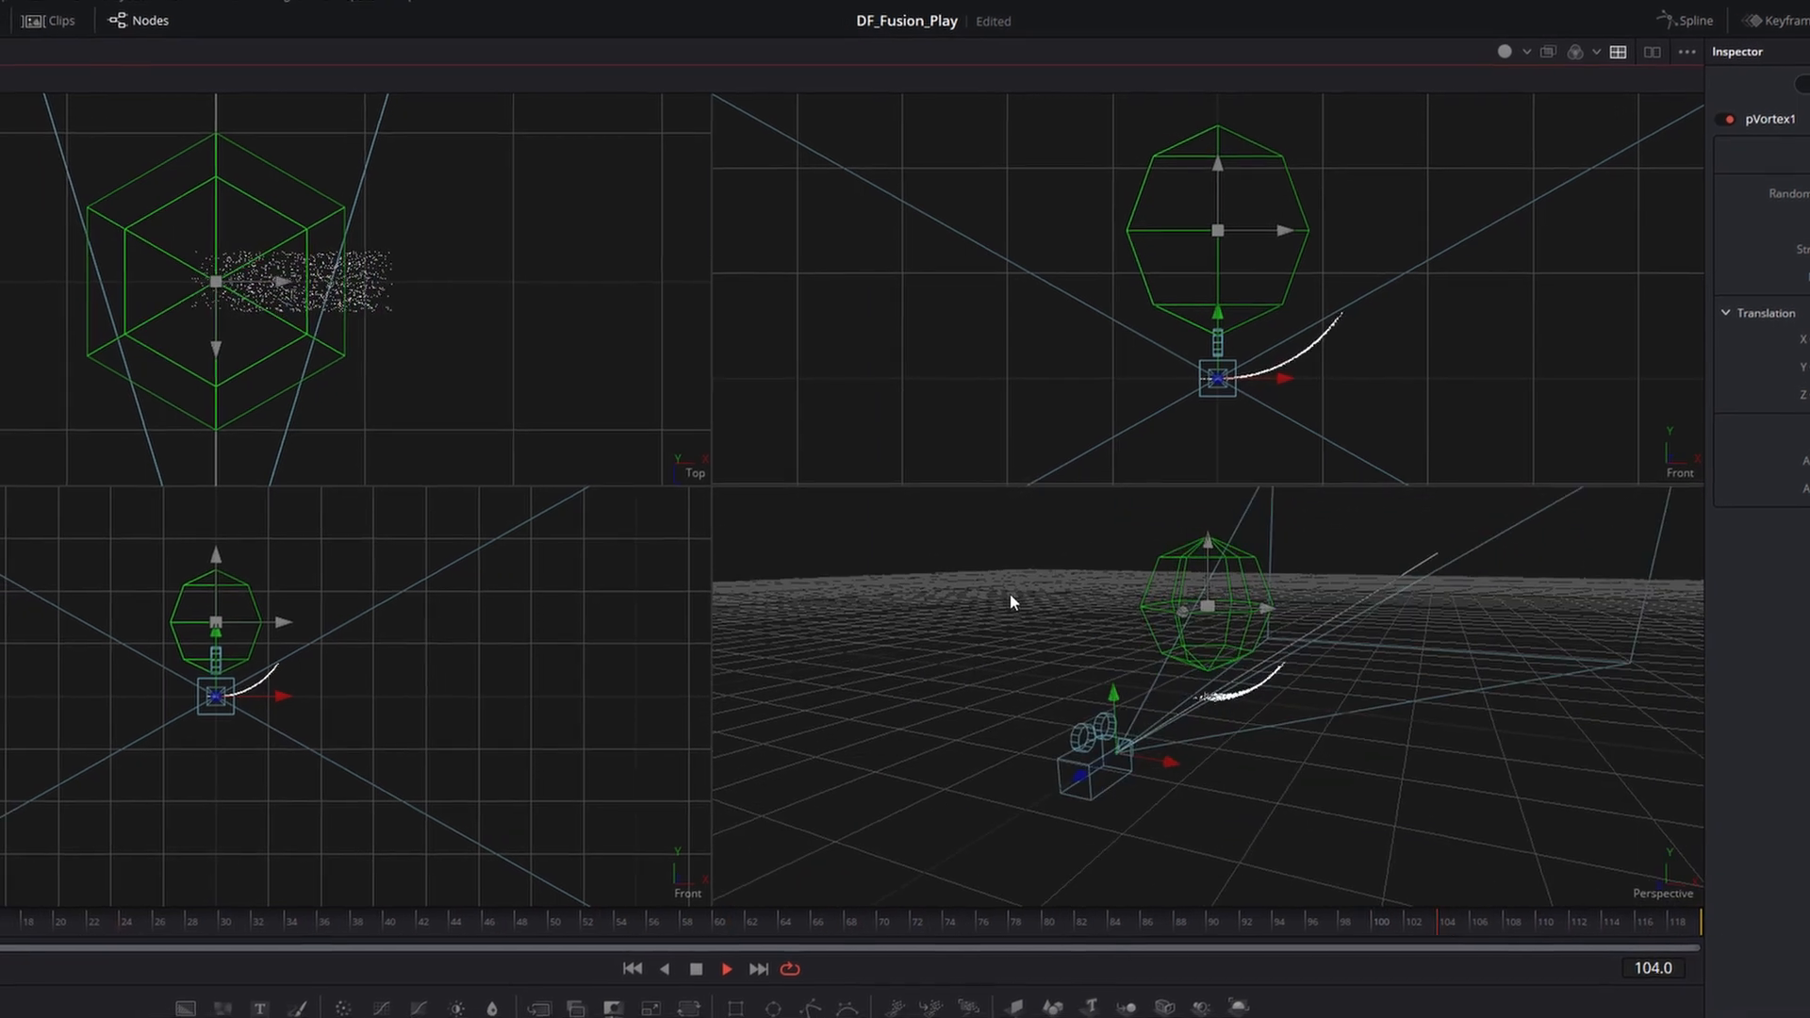
right_click(690, 896)
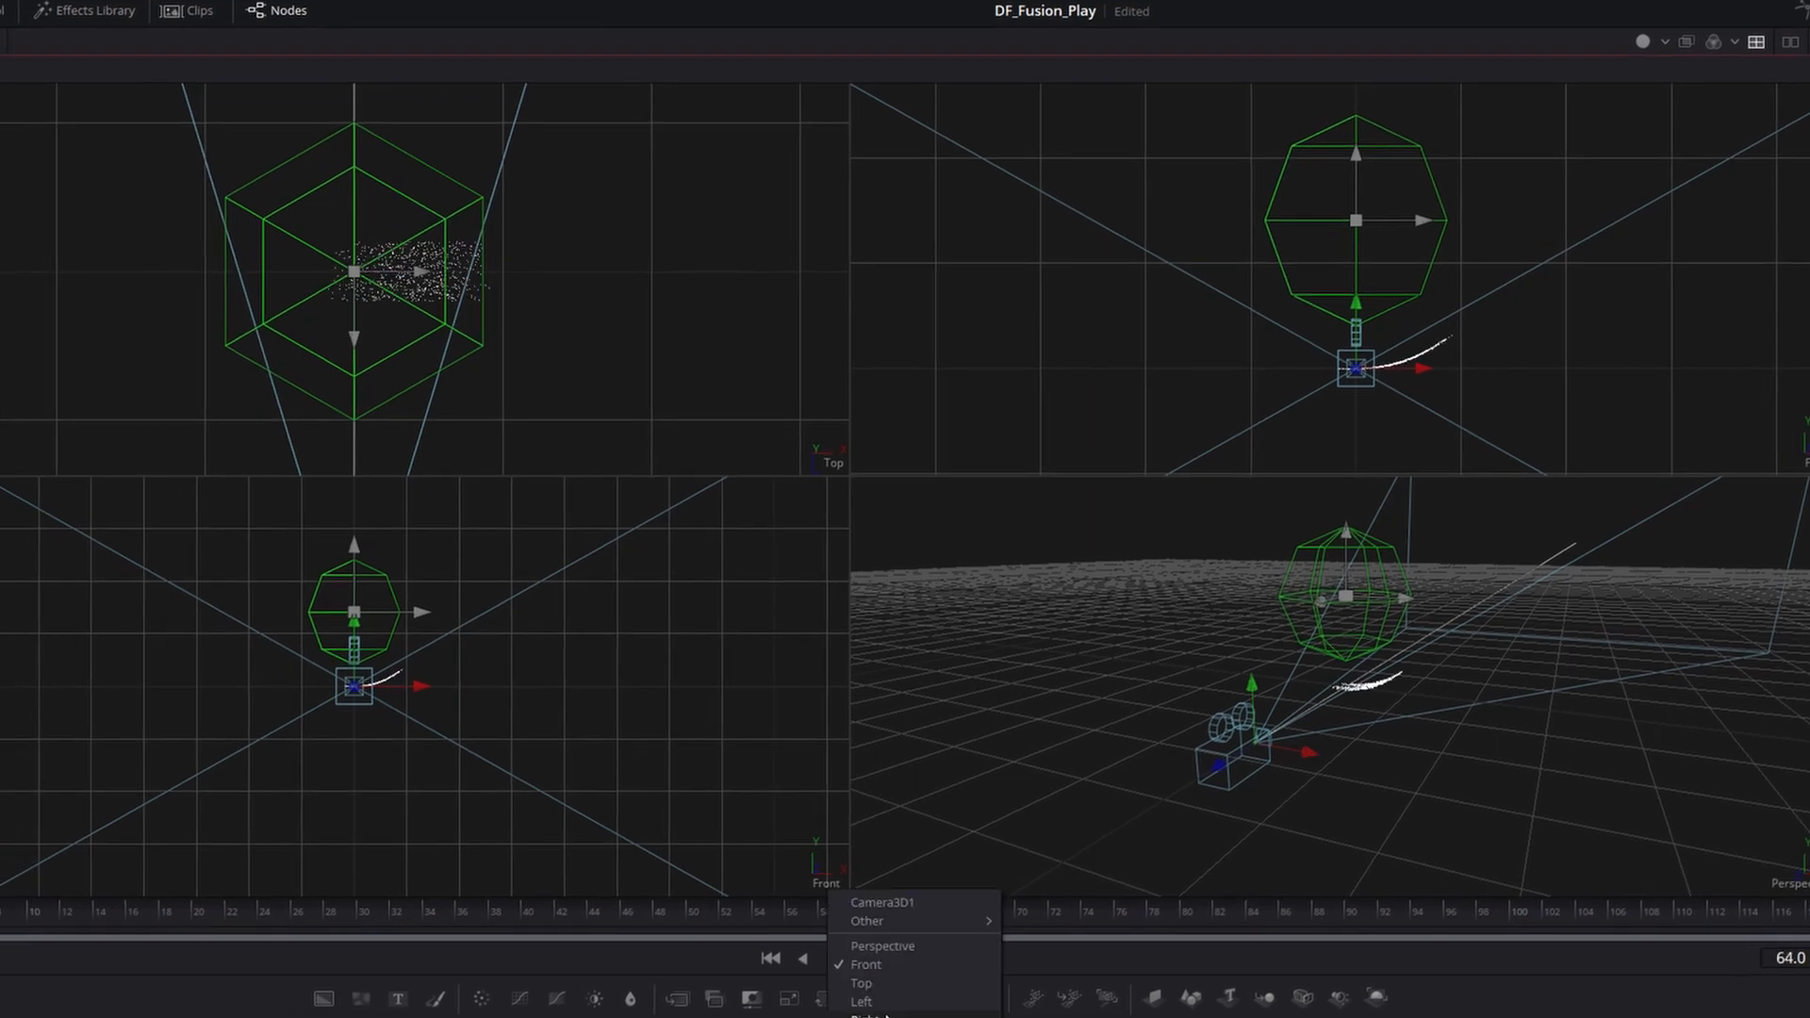
left_click(867, 1015)
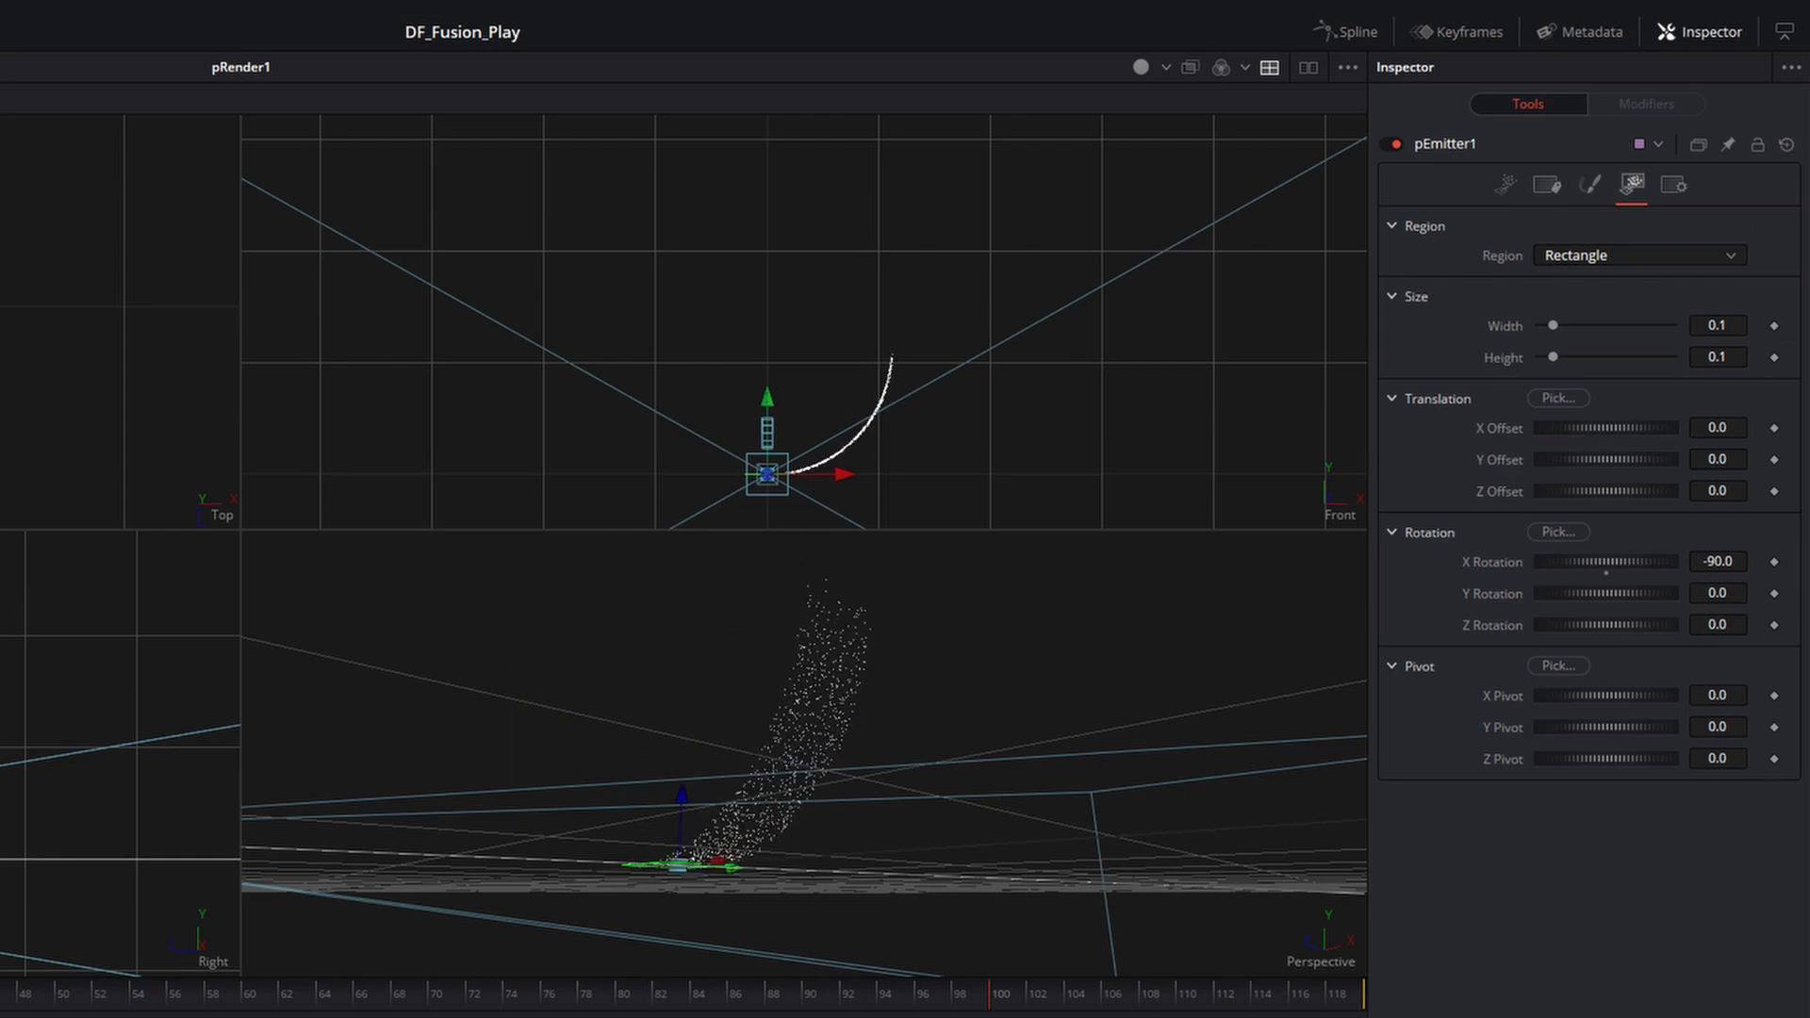
Set pEmitter1's particle style to Blob.
left_click(1589, 185)
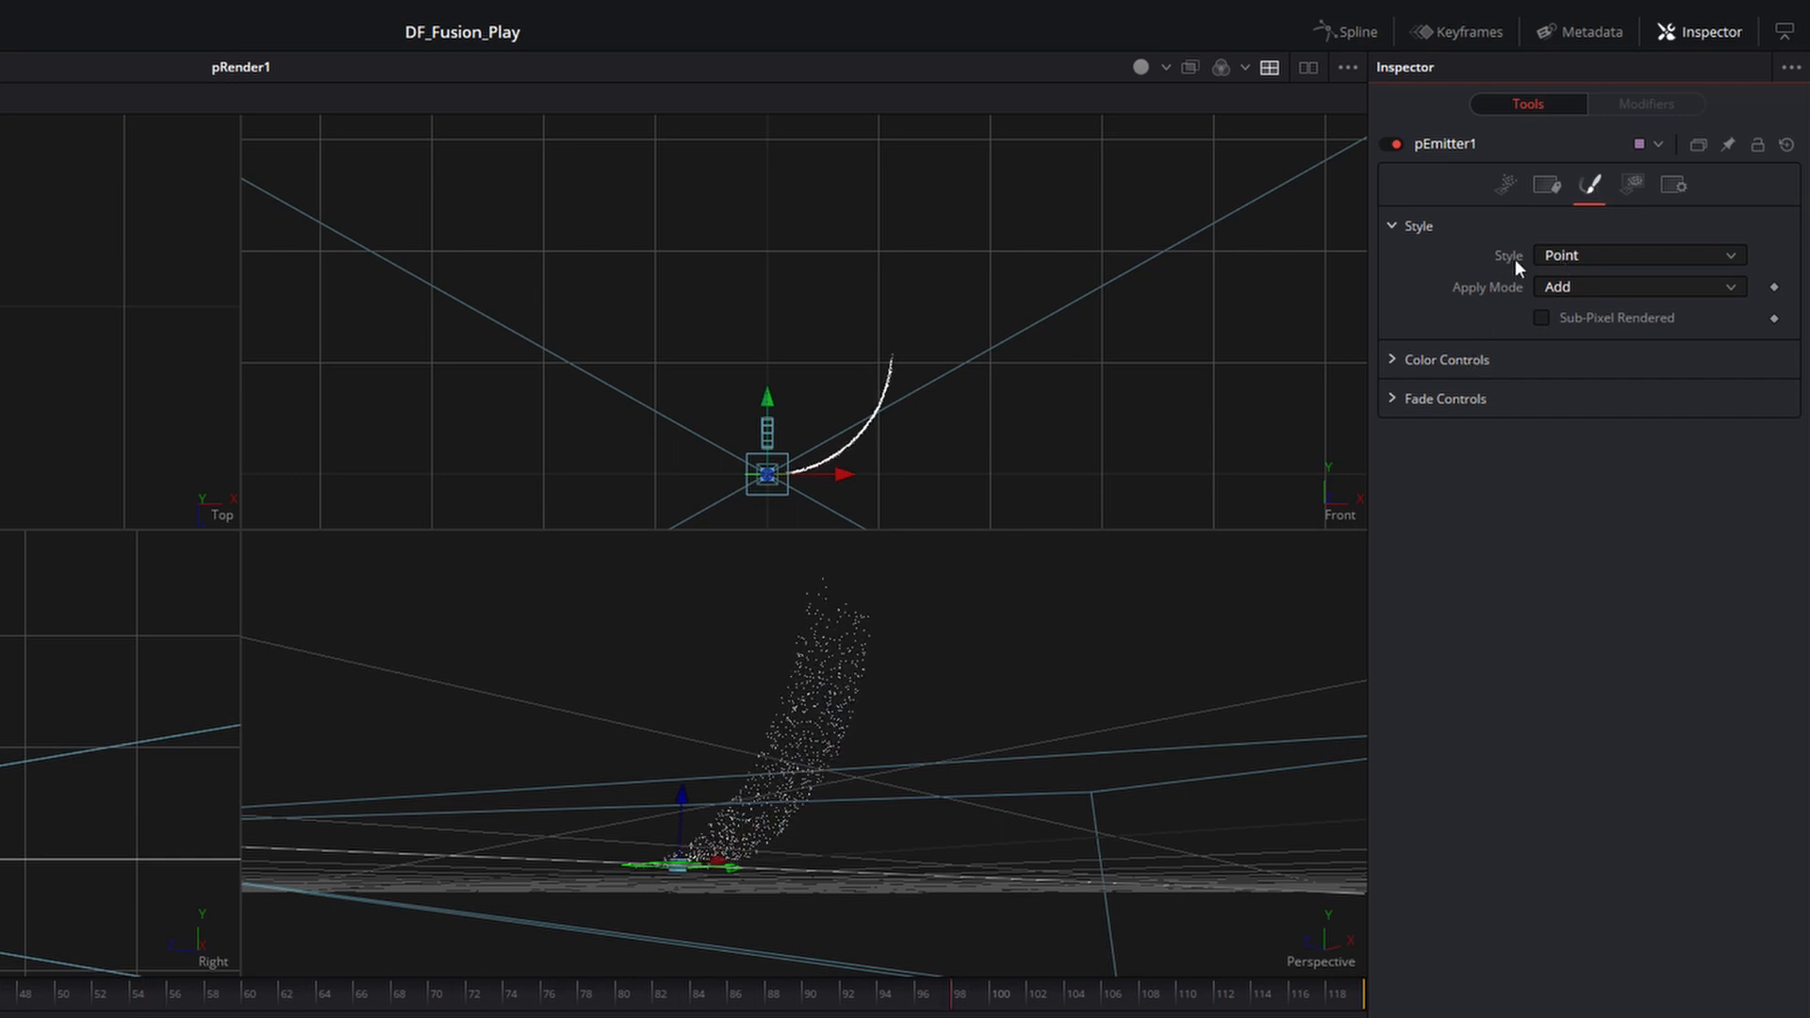
left_click(1593, 259)
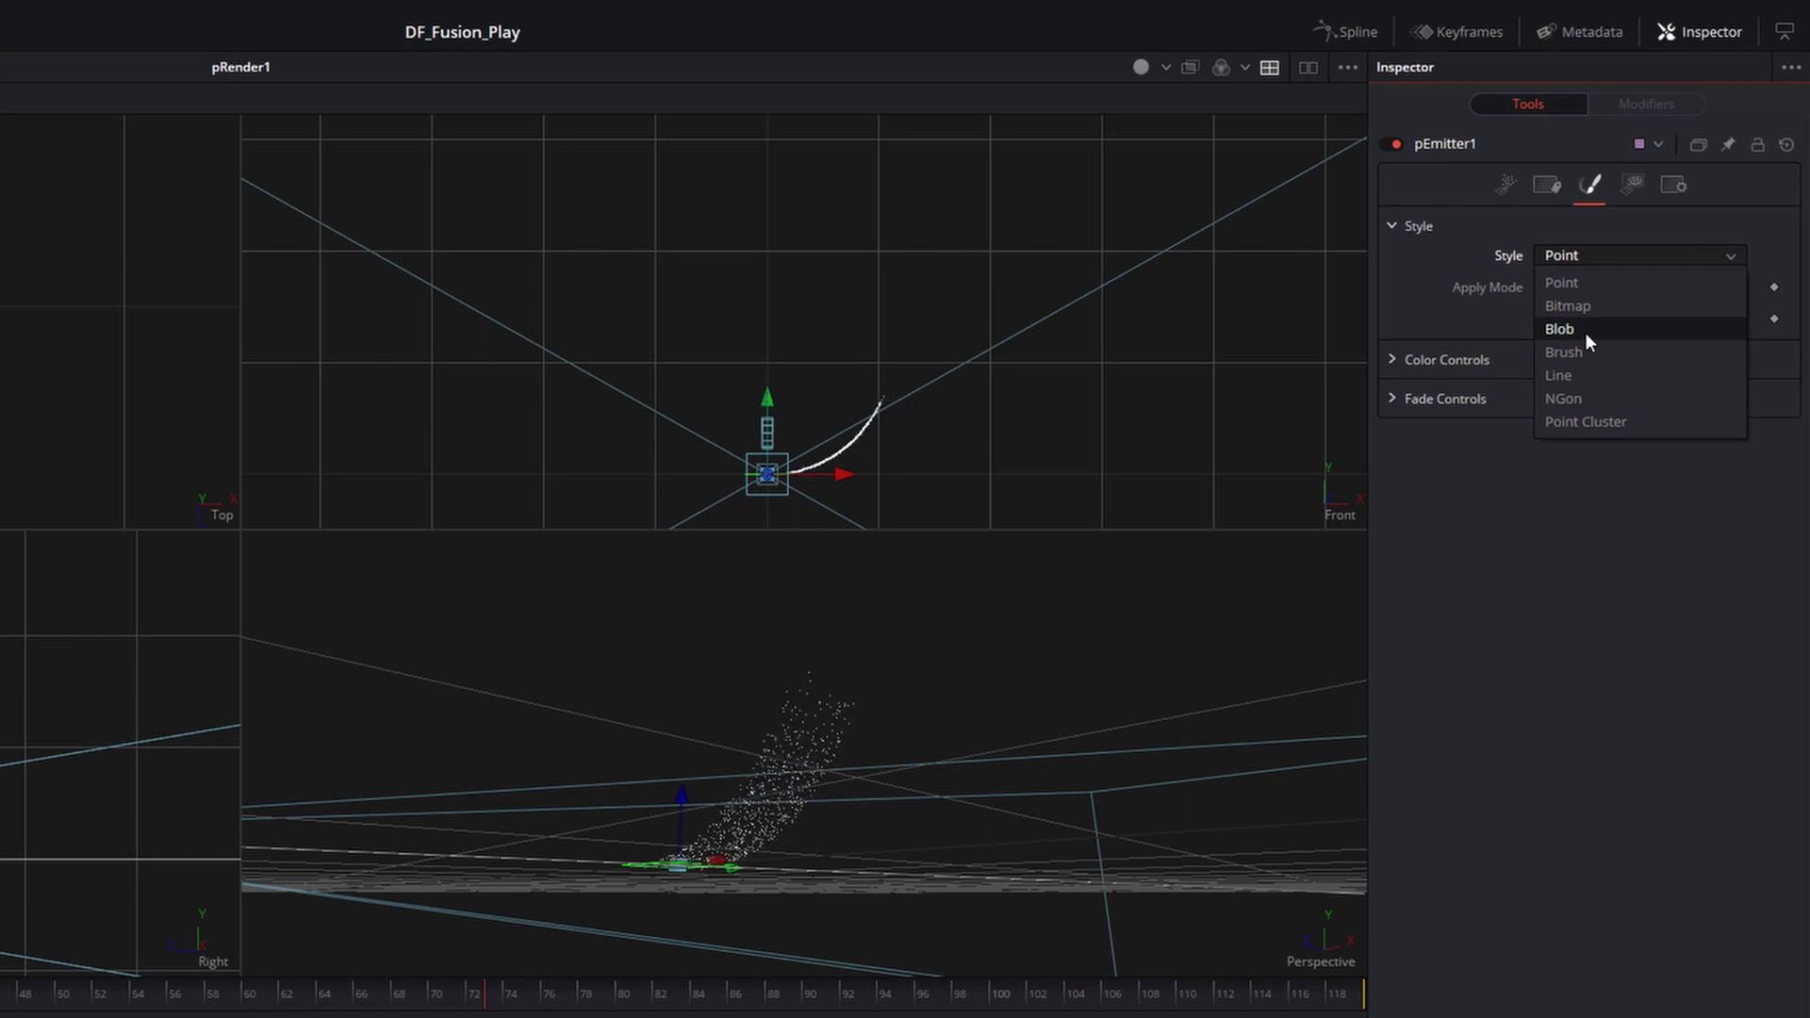
key("Escape")
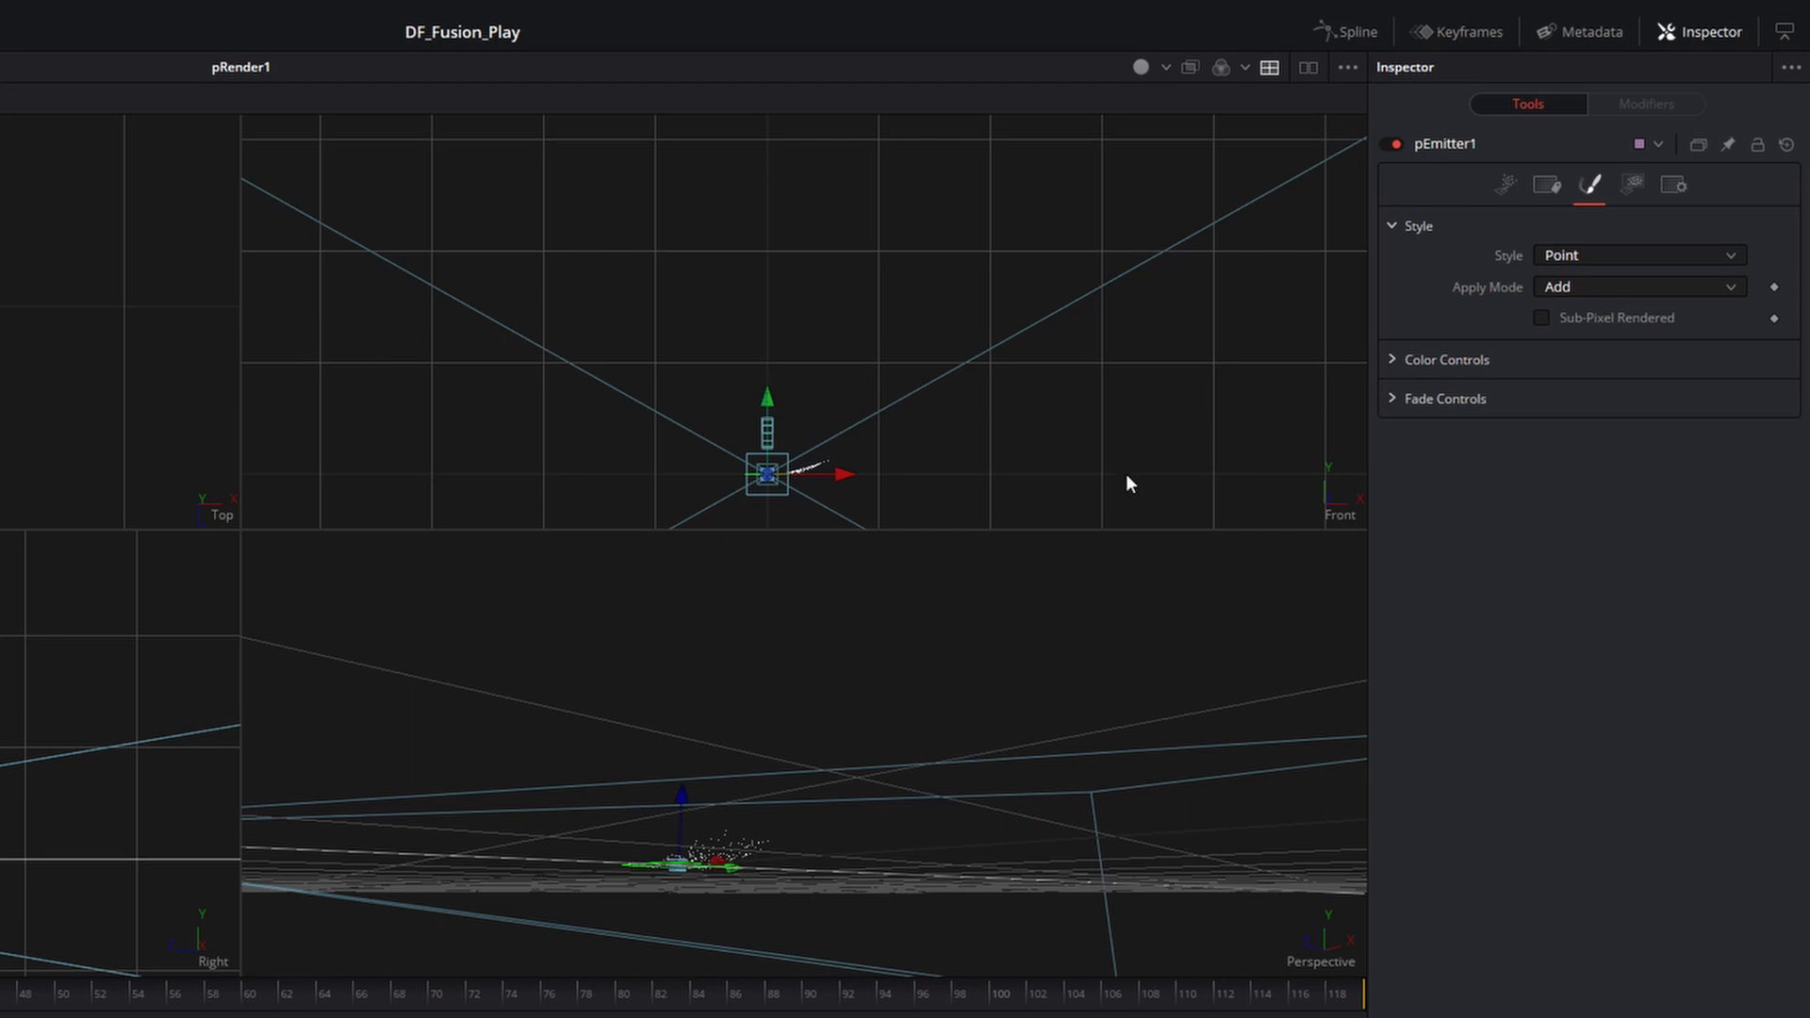
left_click(1581, 259)
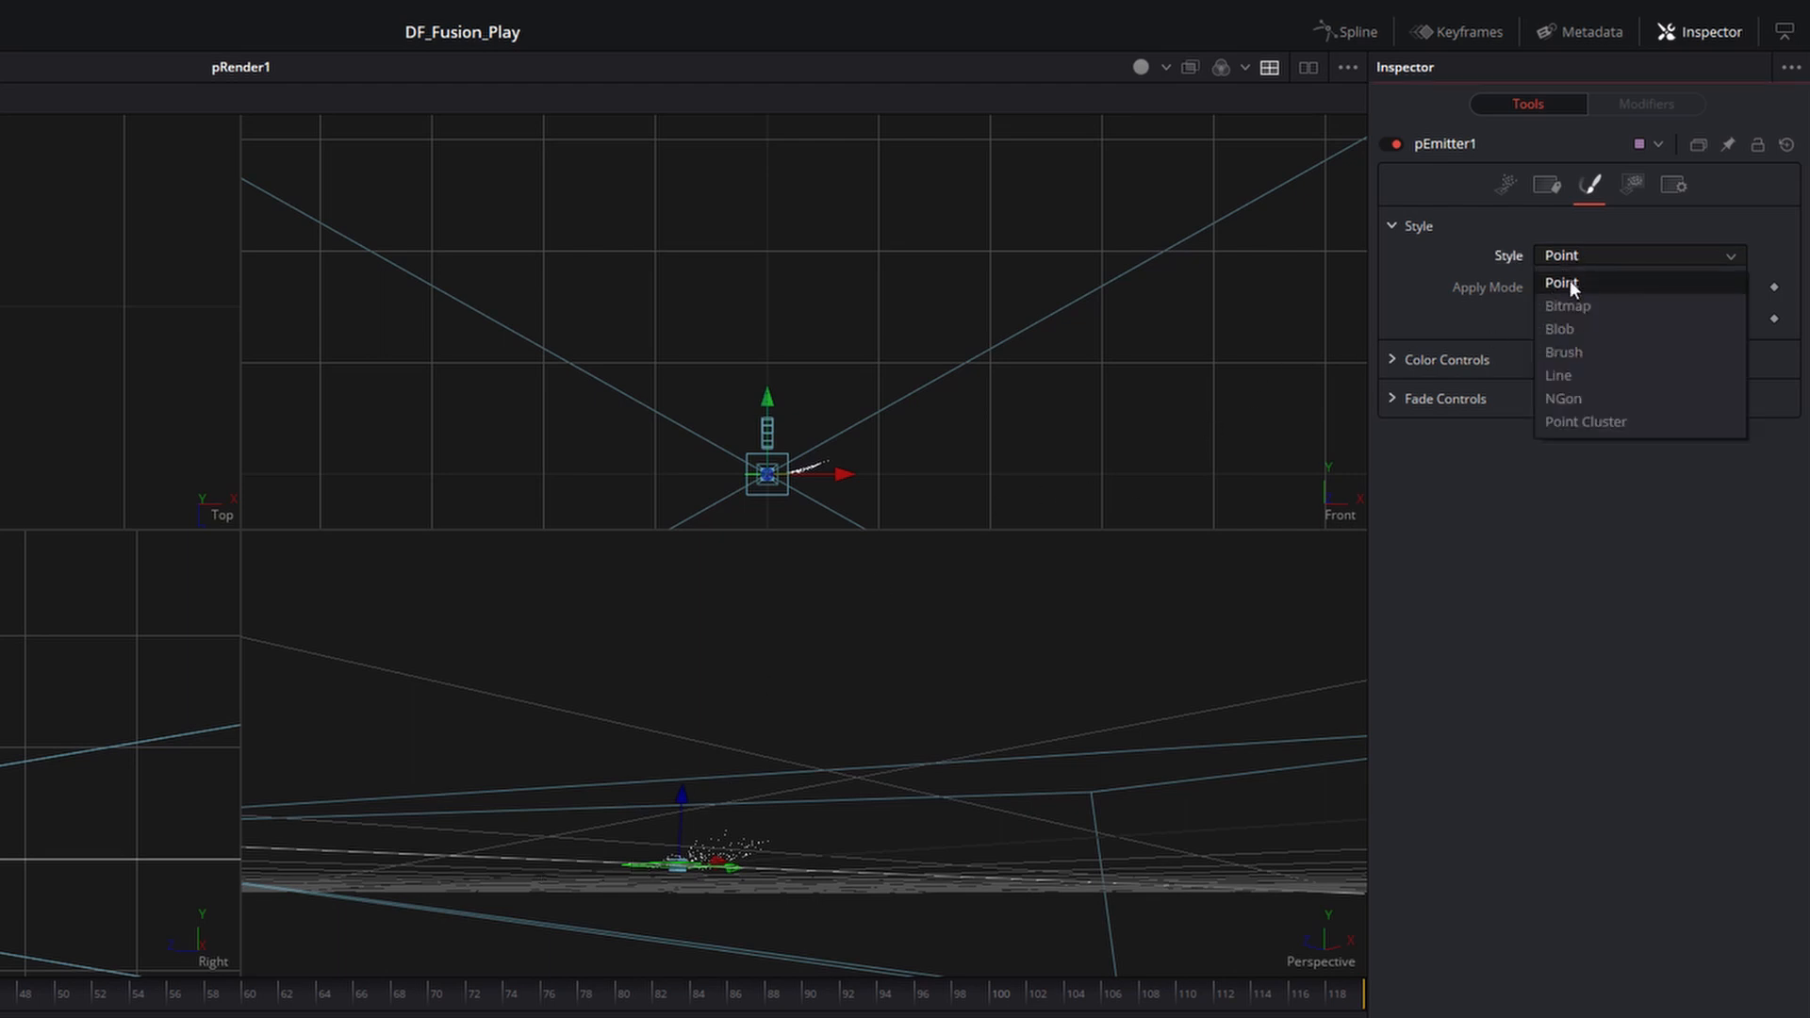
left_click(1580, 332)
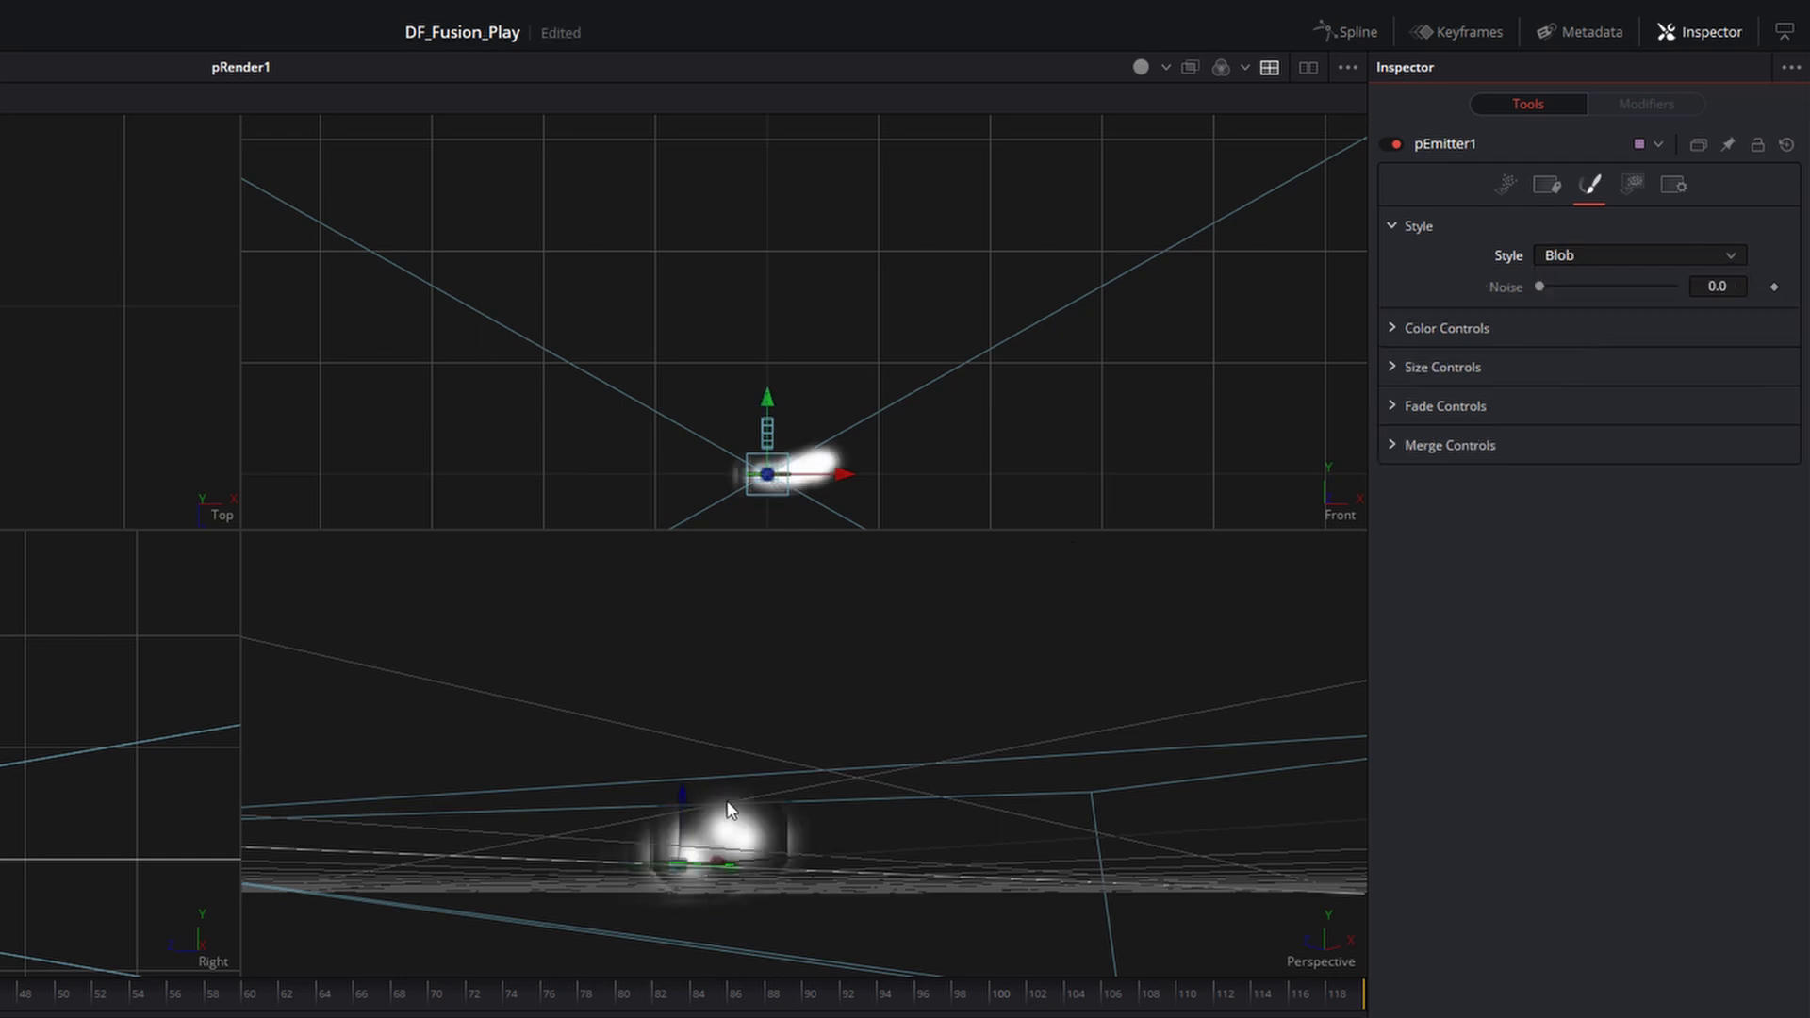
Set the blob particles' size to 0.005 in pEmitter1's size controls and inspect them in the Perspective view.
left_click(1391, 368)
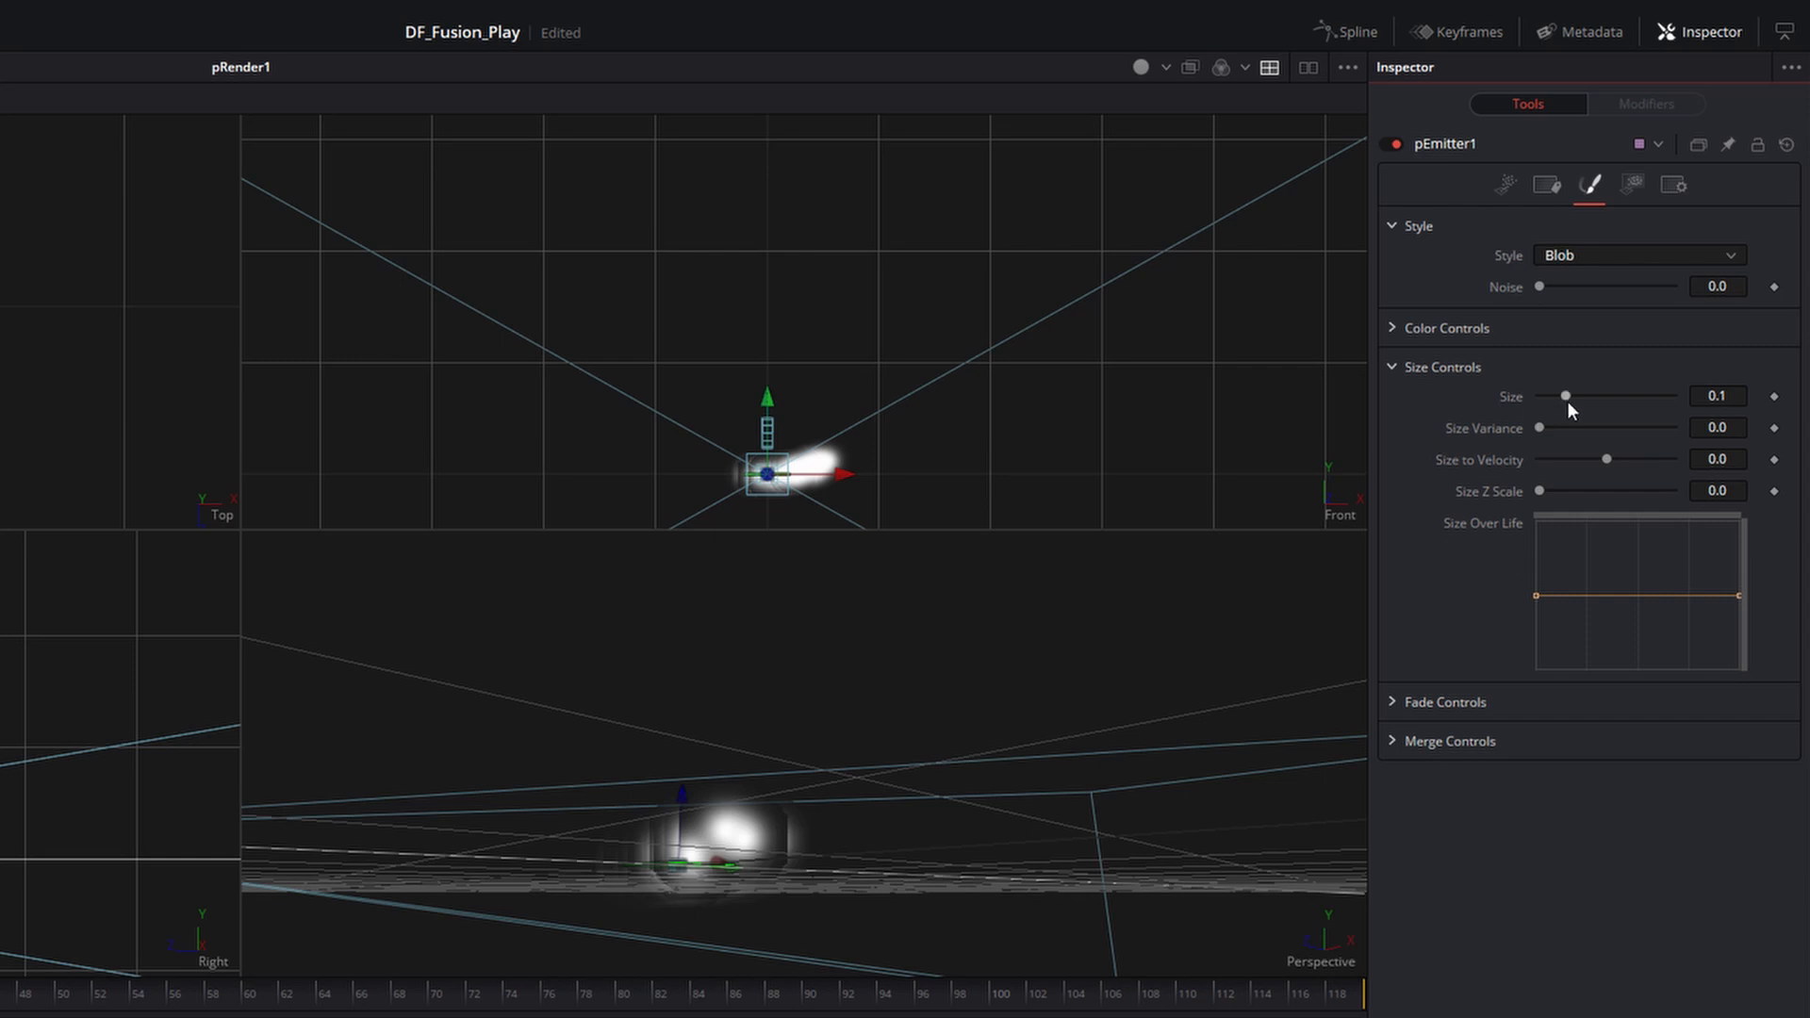
left_click_drag(1566, 399, 1534, 401)
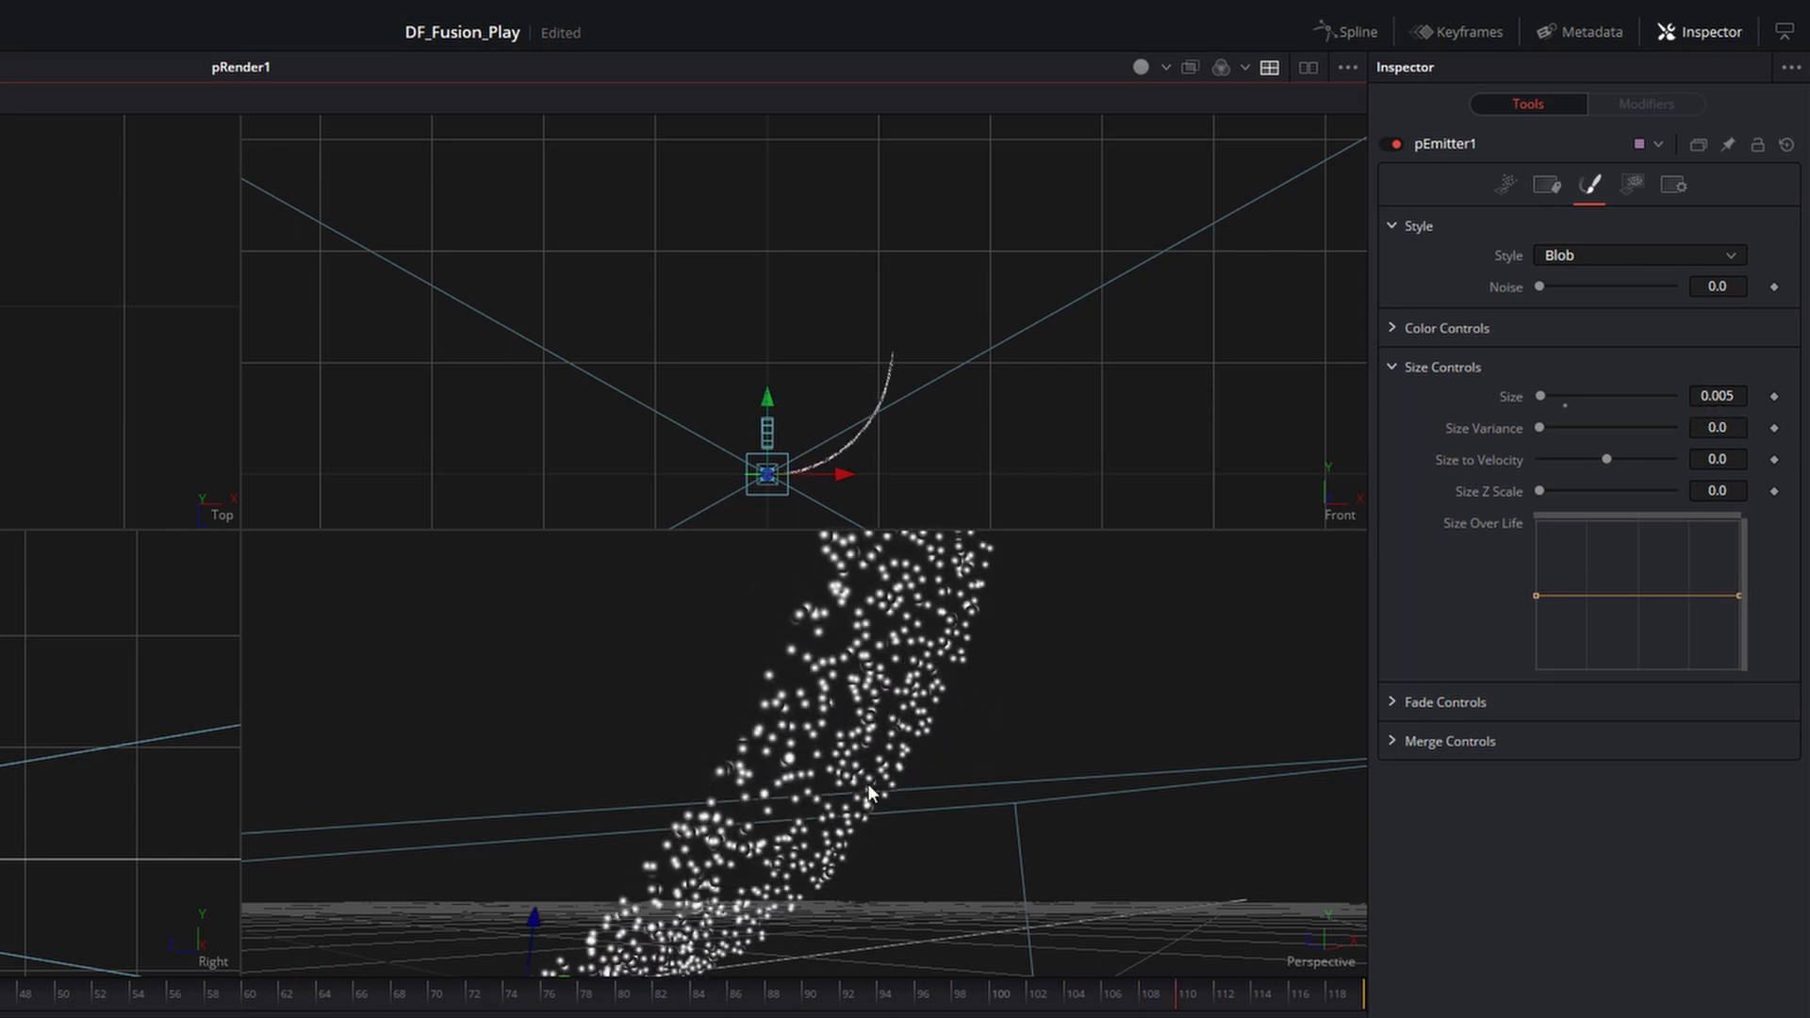
left_click_drag(868, 784, 740, 766)
left_click_drag(613, 759, 765, 852)
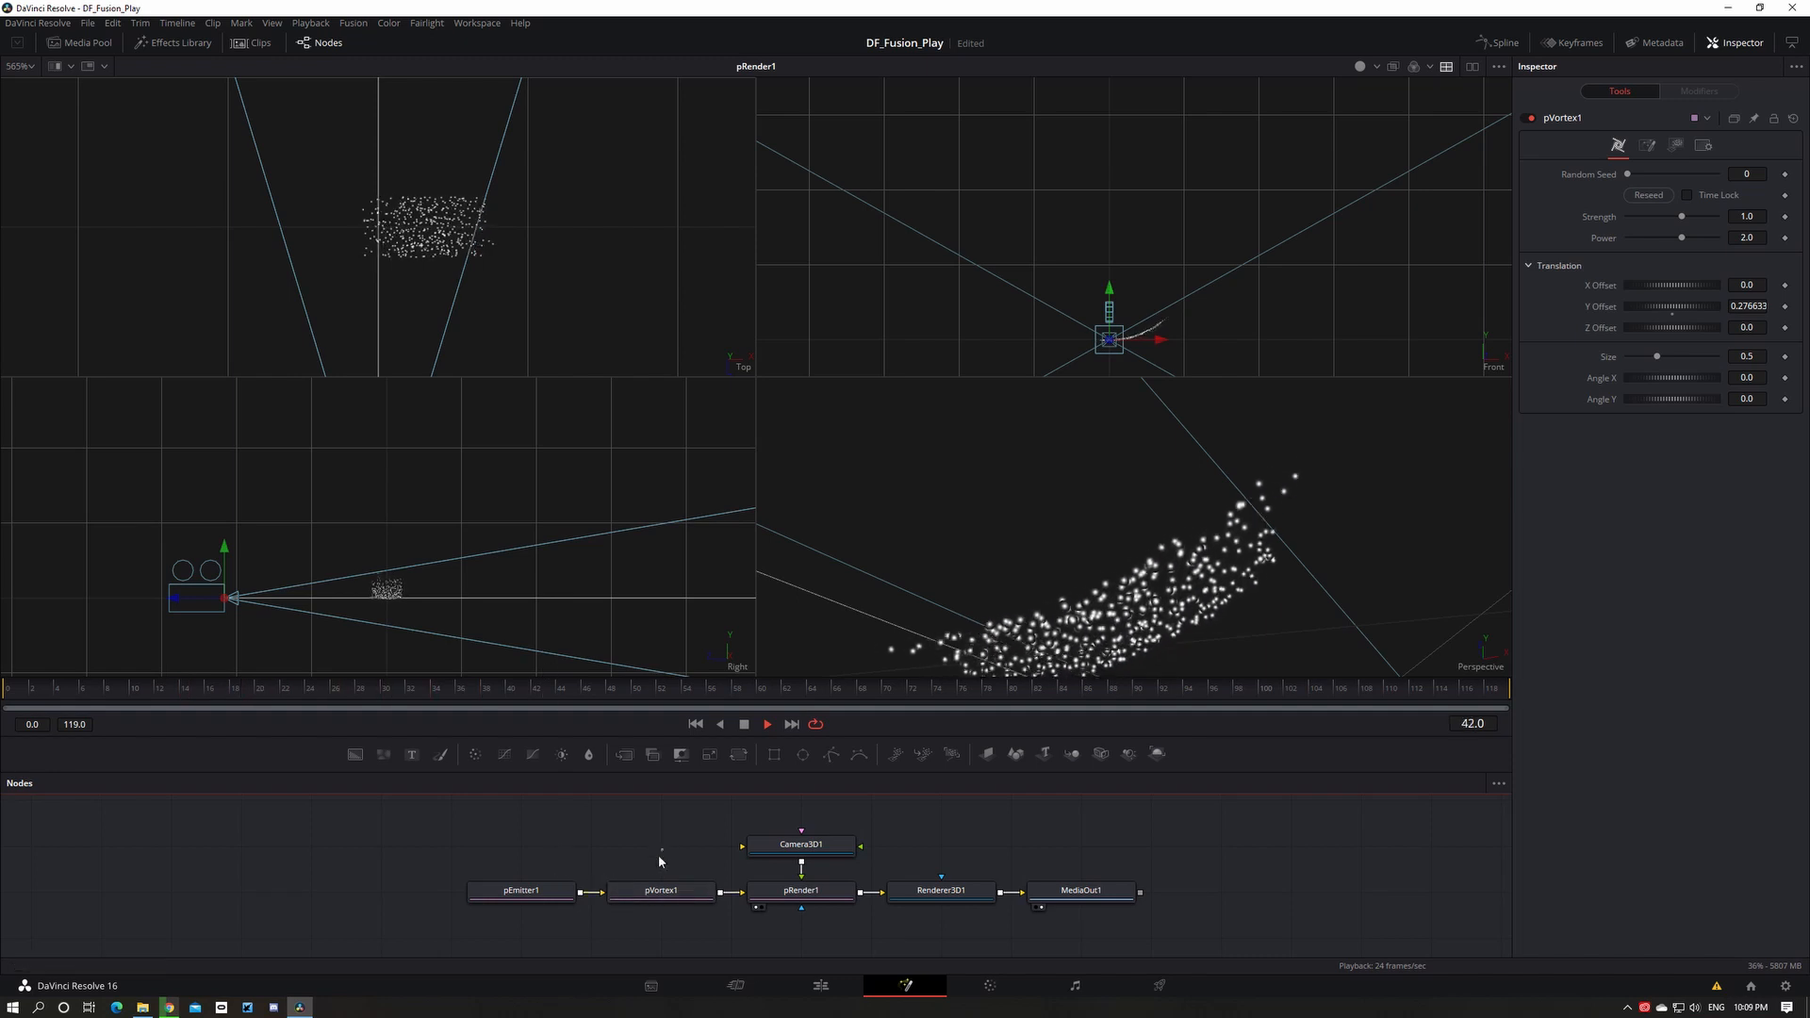
Select pEmitter1 and pVortex1 together and examine how the vortex sphere sits relative to the emitter in the Perspective view.
left_click_drag(662, 851, 518, 922)
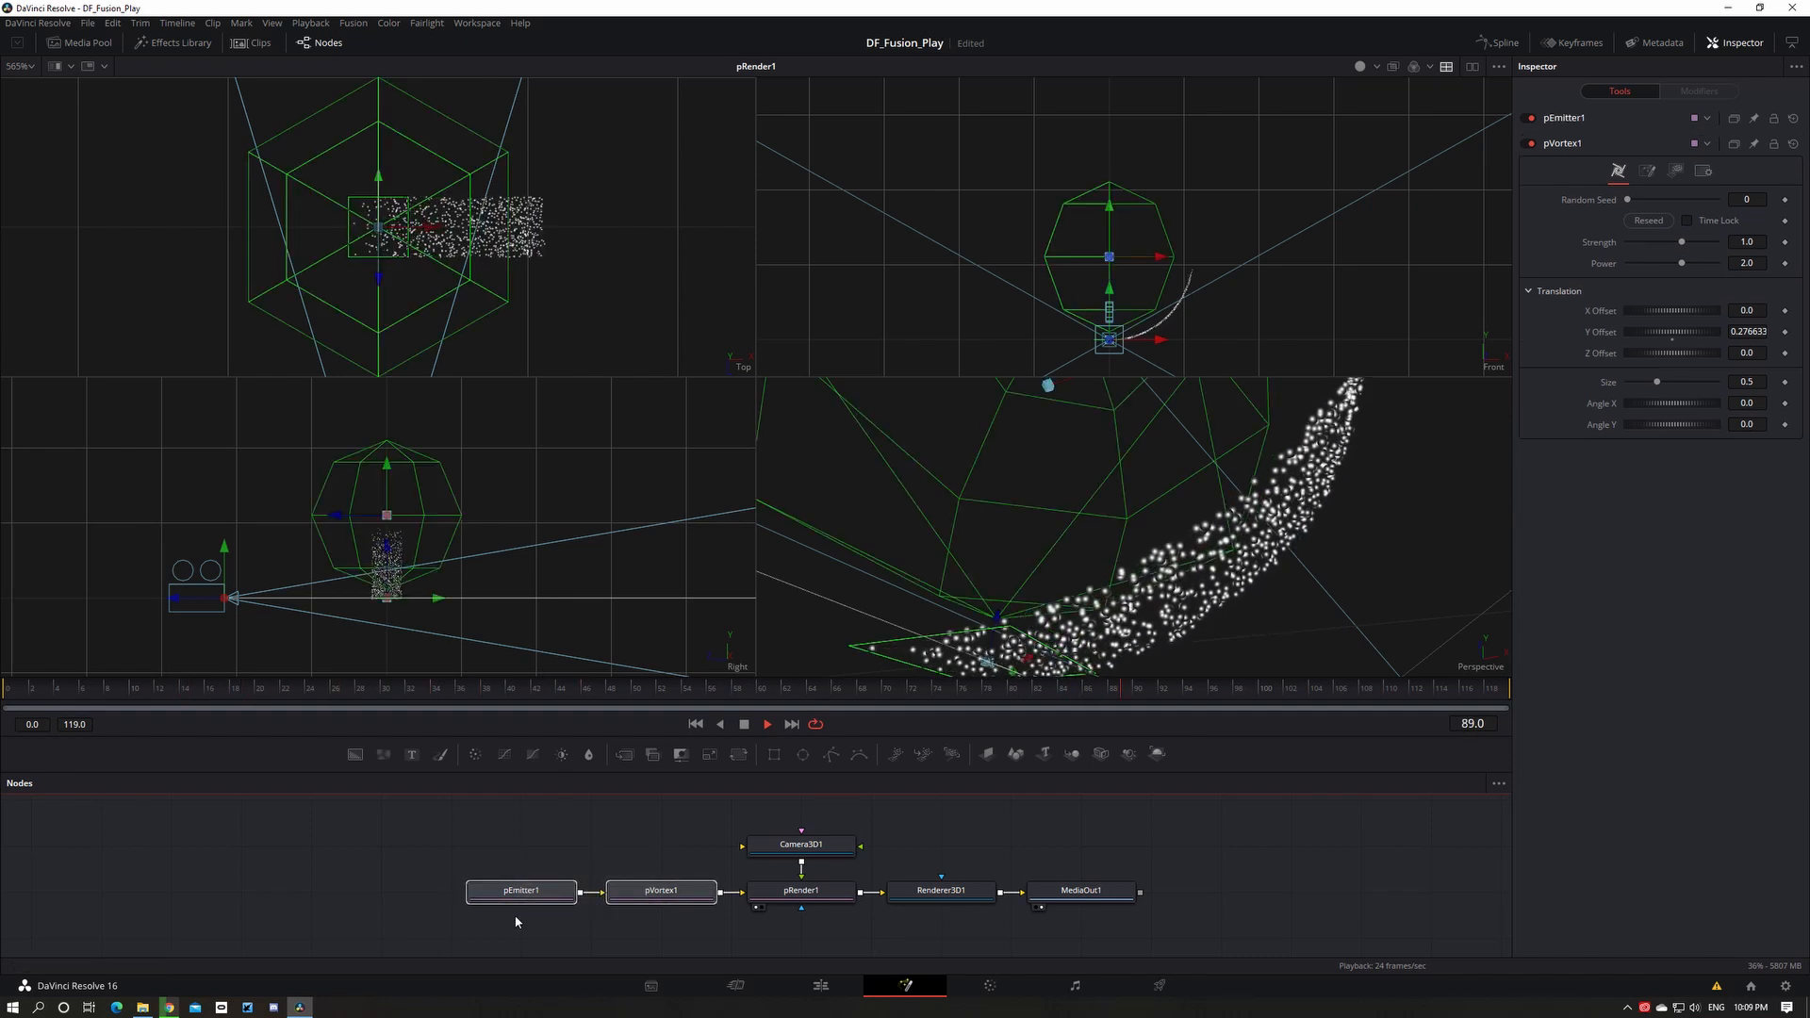
left_click_drag(996, 570, 1014, 510)
scroll(1005, 515, "down", 1)
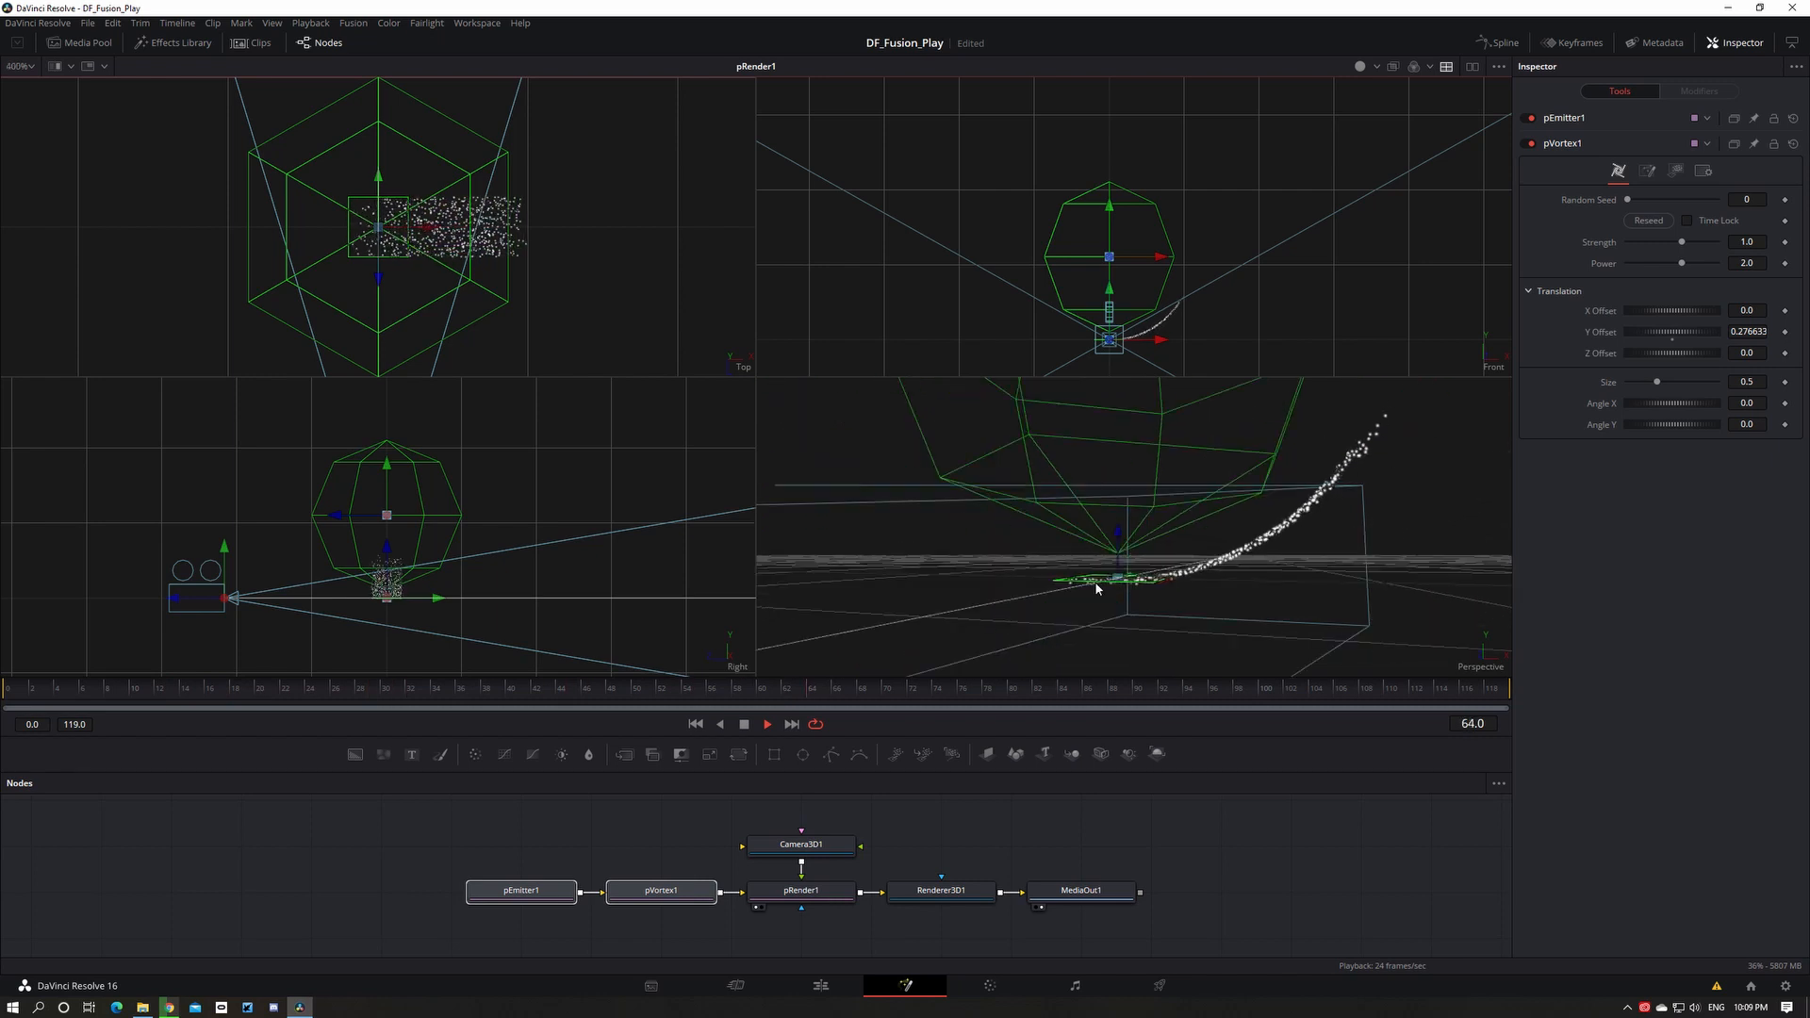
left_click_drag(969, 517, 1041, 490)
scroll(1041, 490, "down", 1)
scroll(1067, 471, "down", 1)
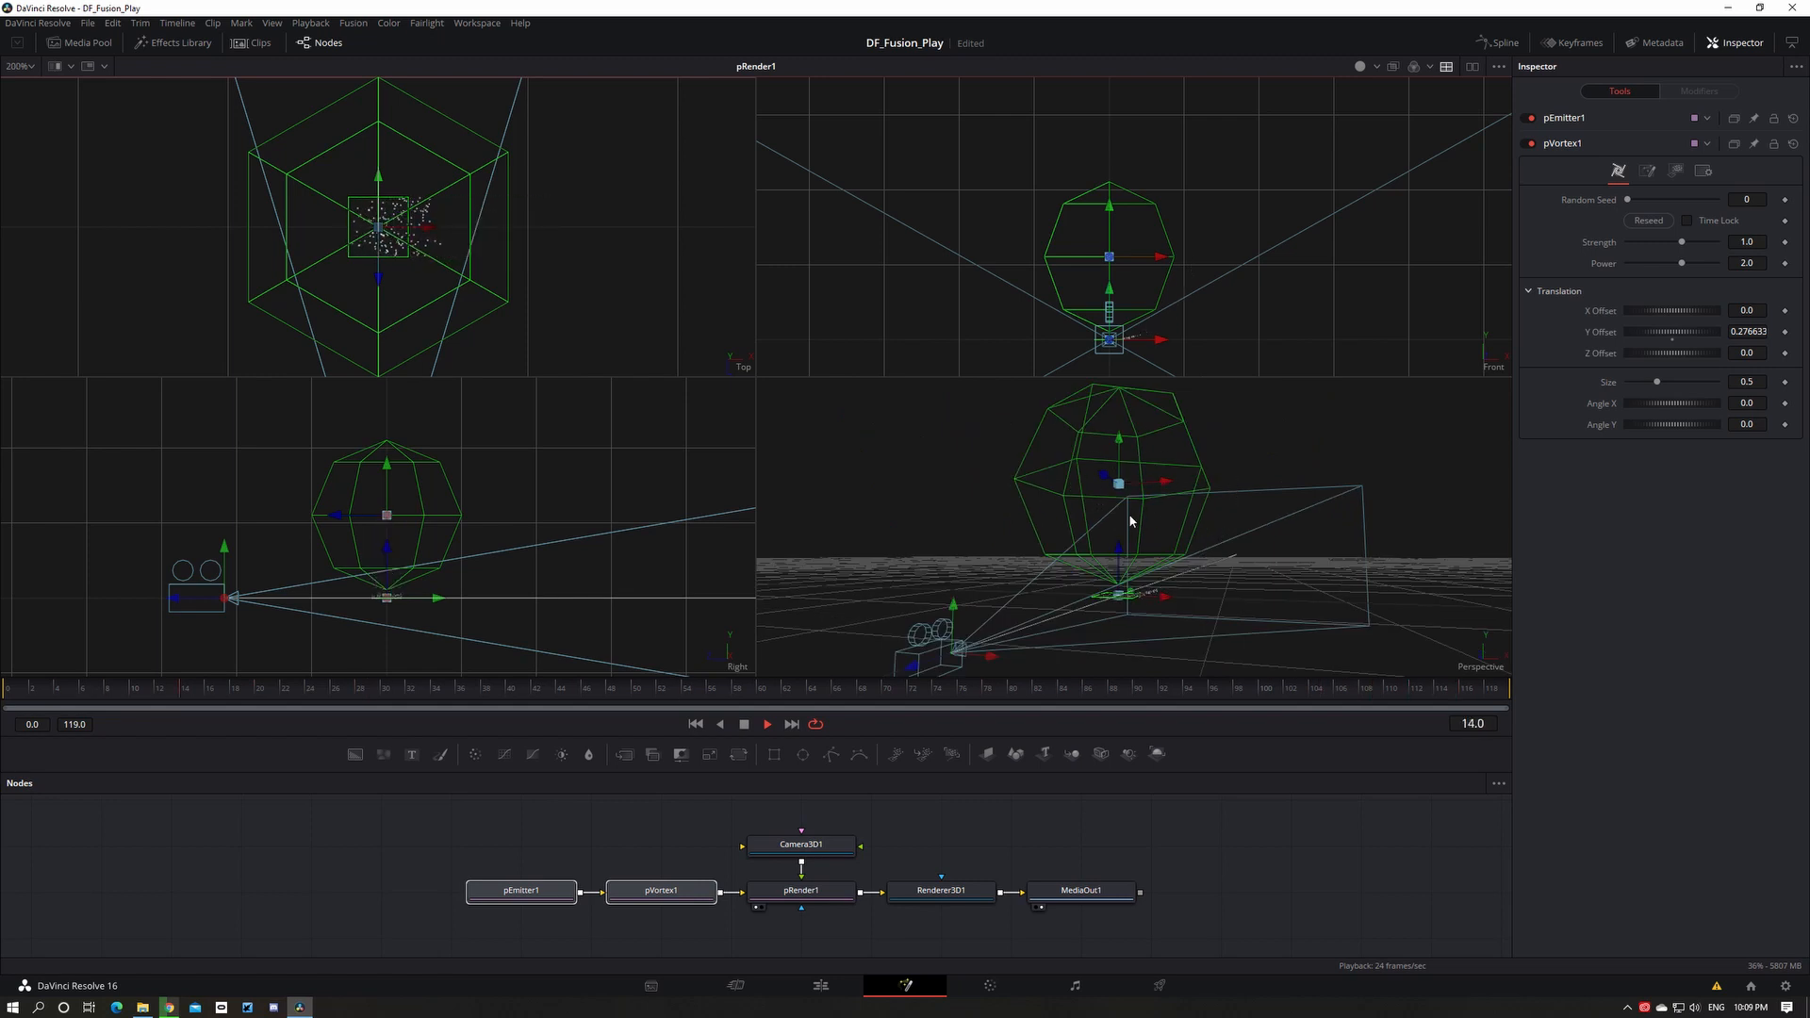
left_click_drag(1145, 515, 1166, 532)
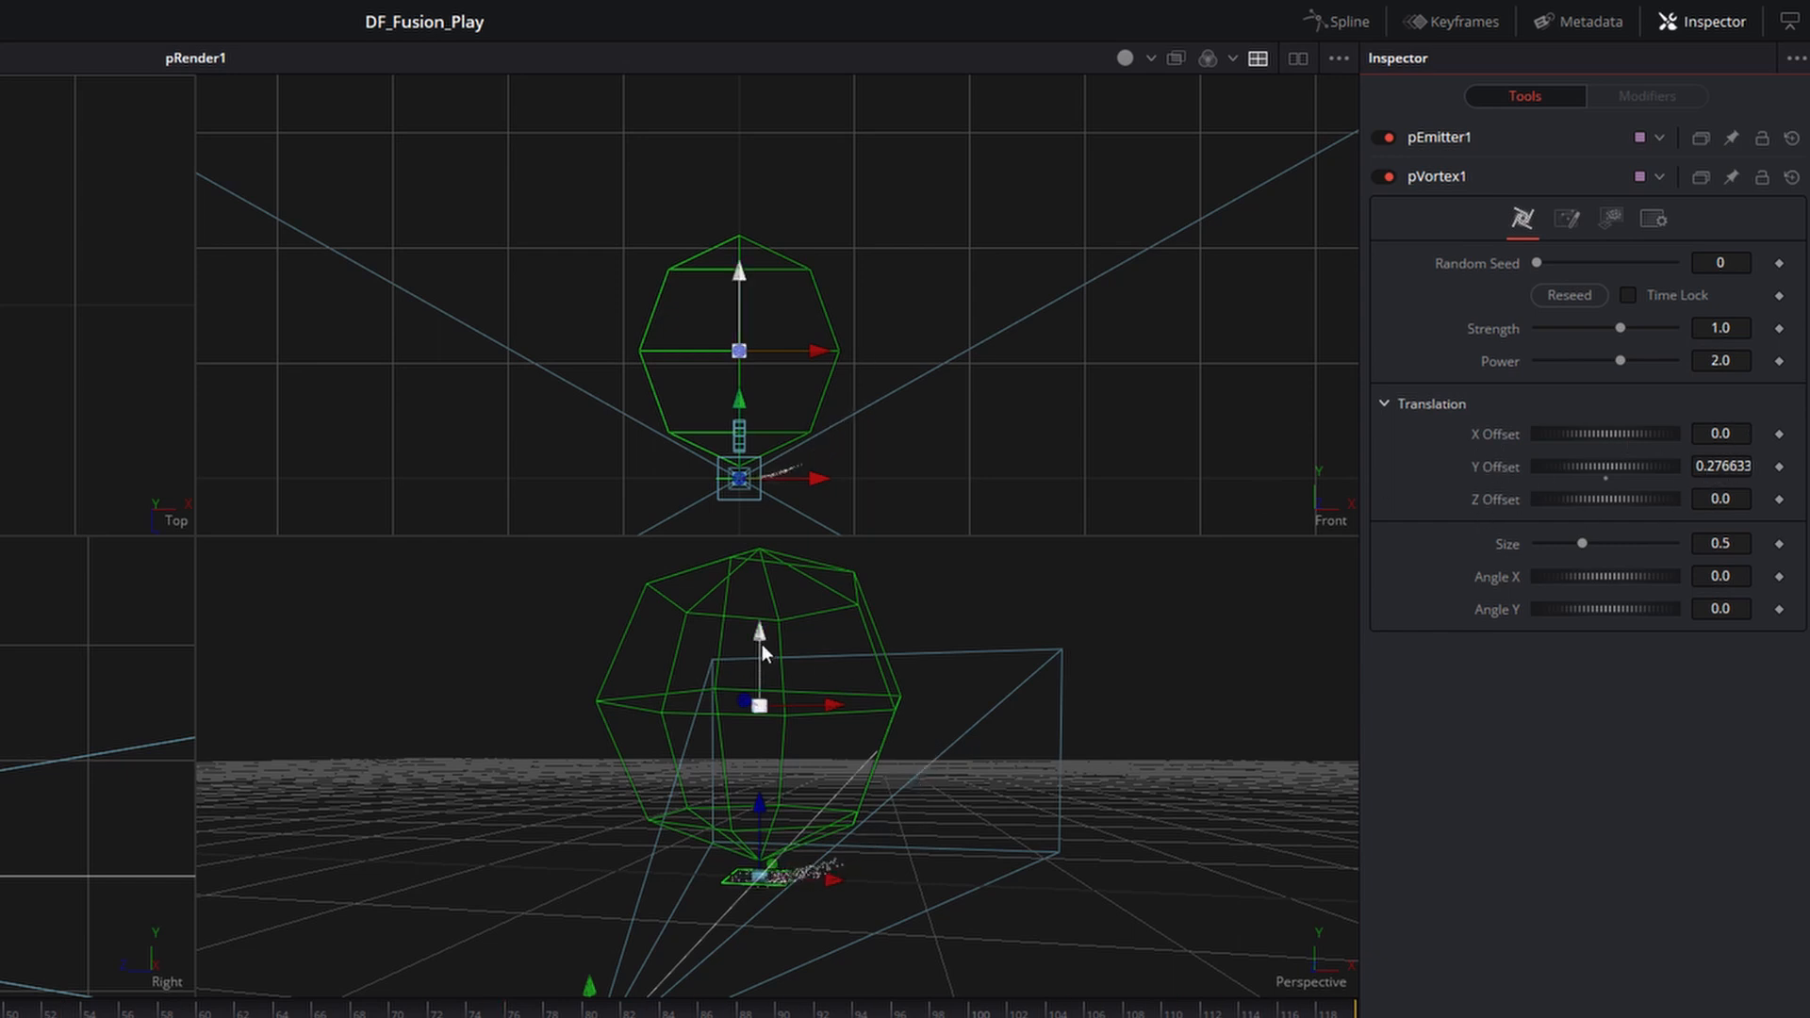
Raise pVortex1 above the emitter to a Y Offset of about 0.32 and set its Power to 0.
left_click_drag(761, 643, 783, 609)
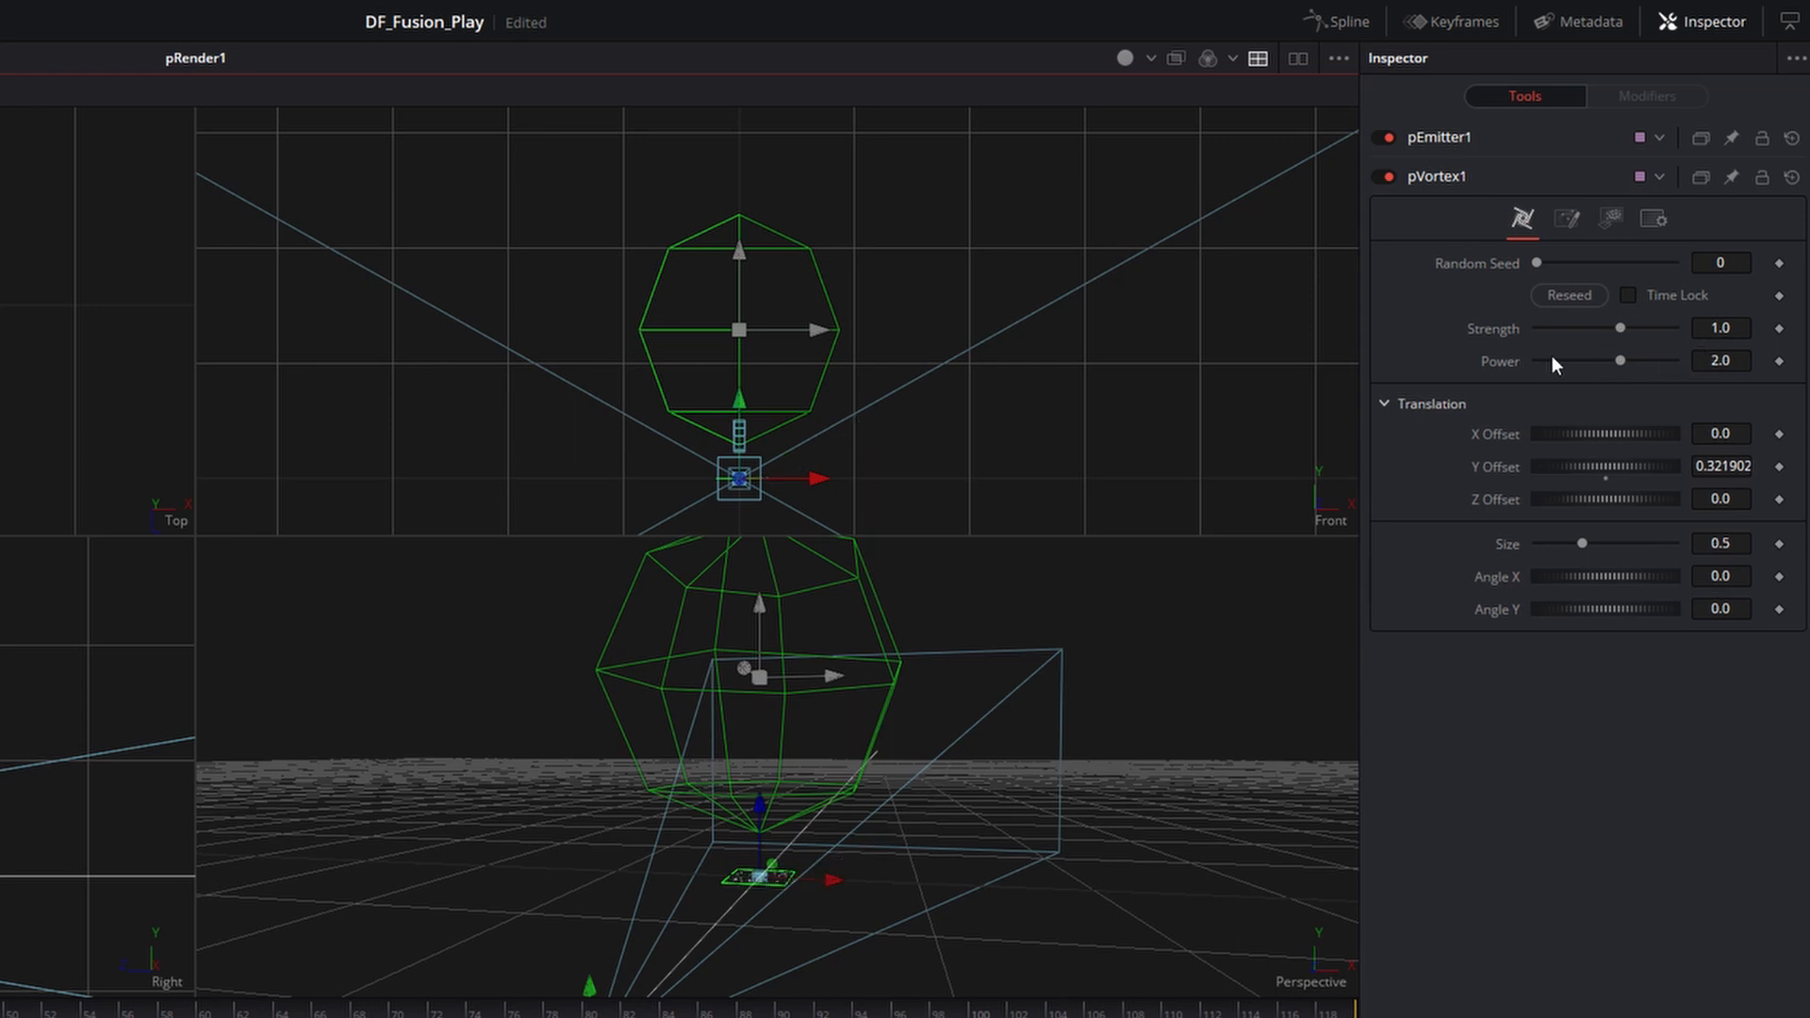
left_click(1735, 359)
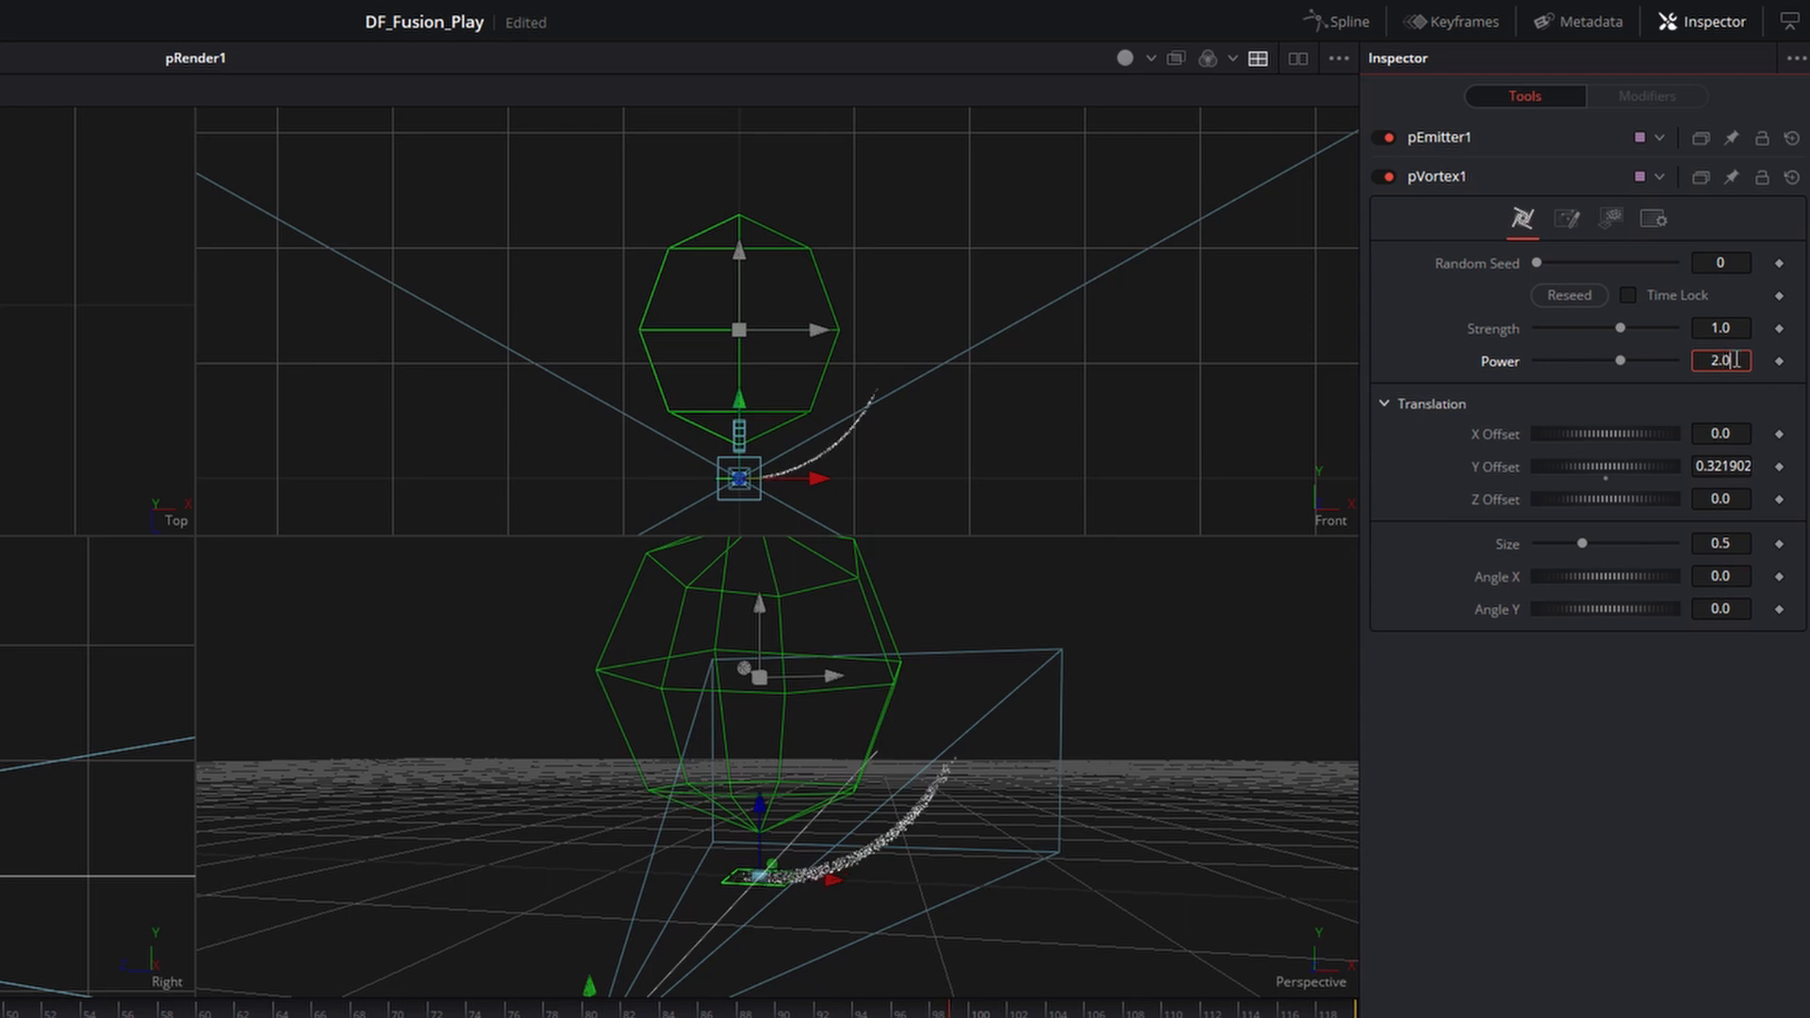
left_click_drag(1734, 359, 1708, 364)
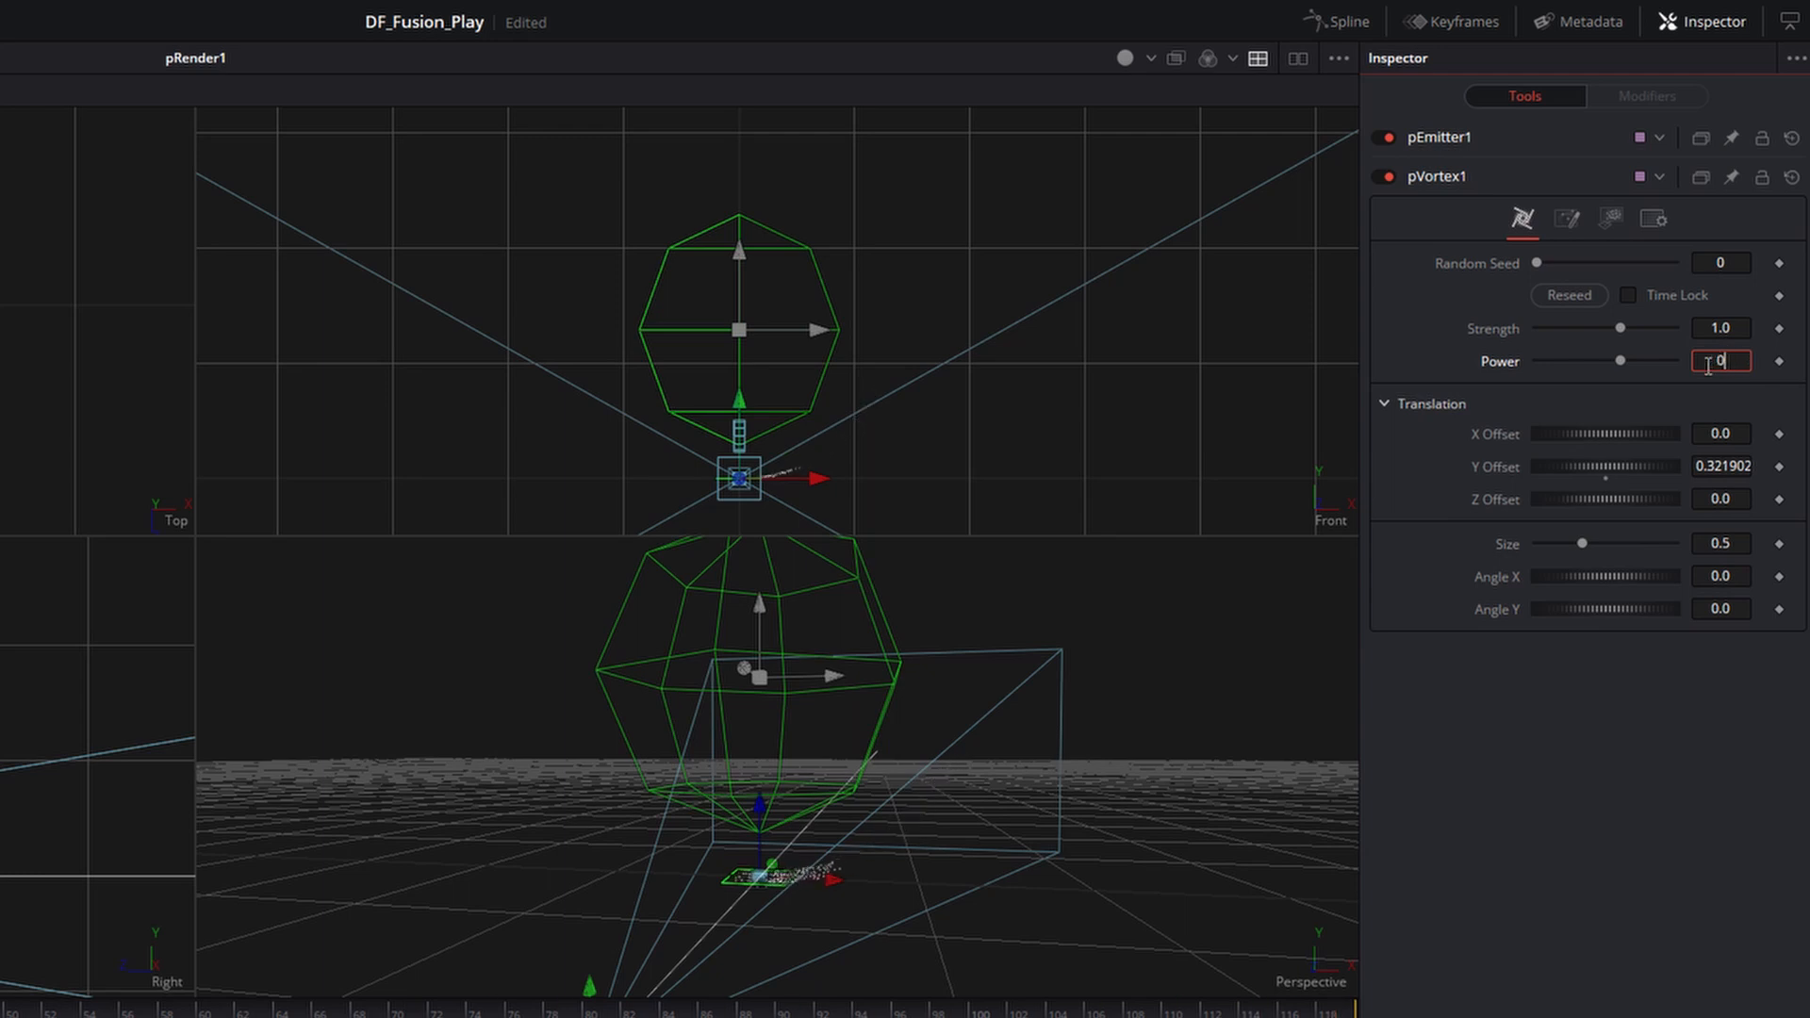
key("Tab")
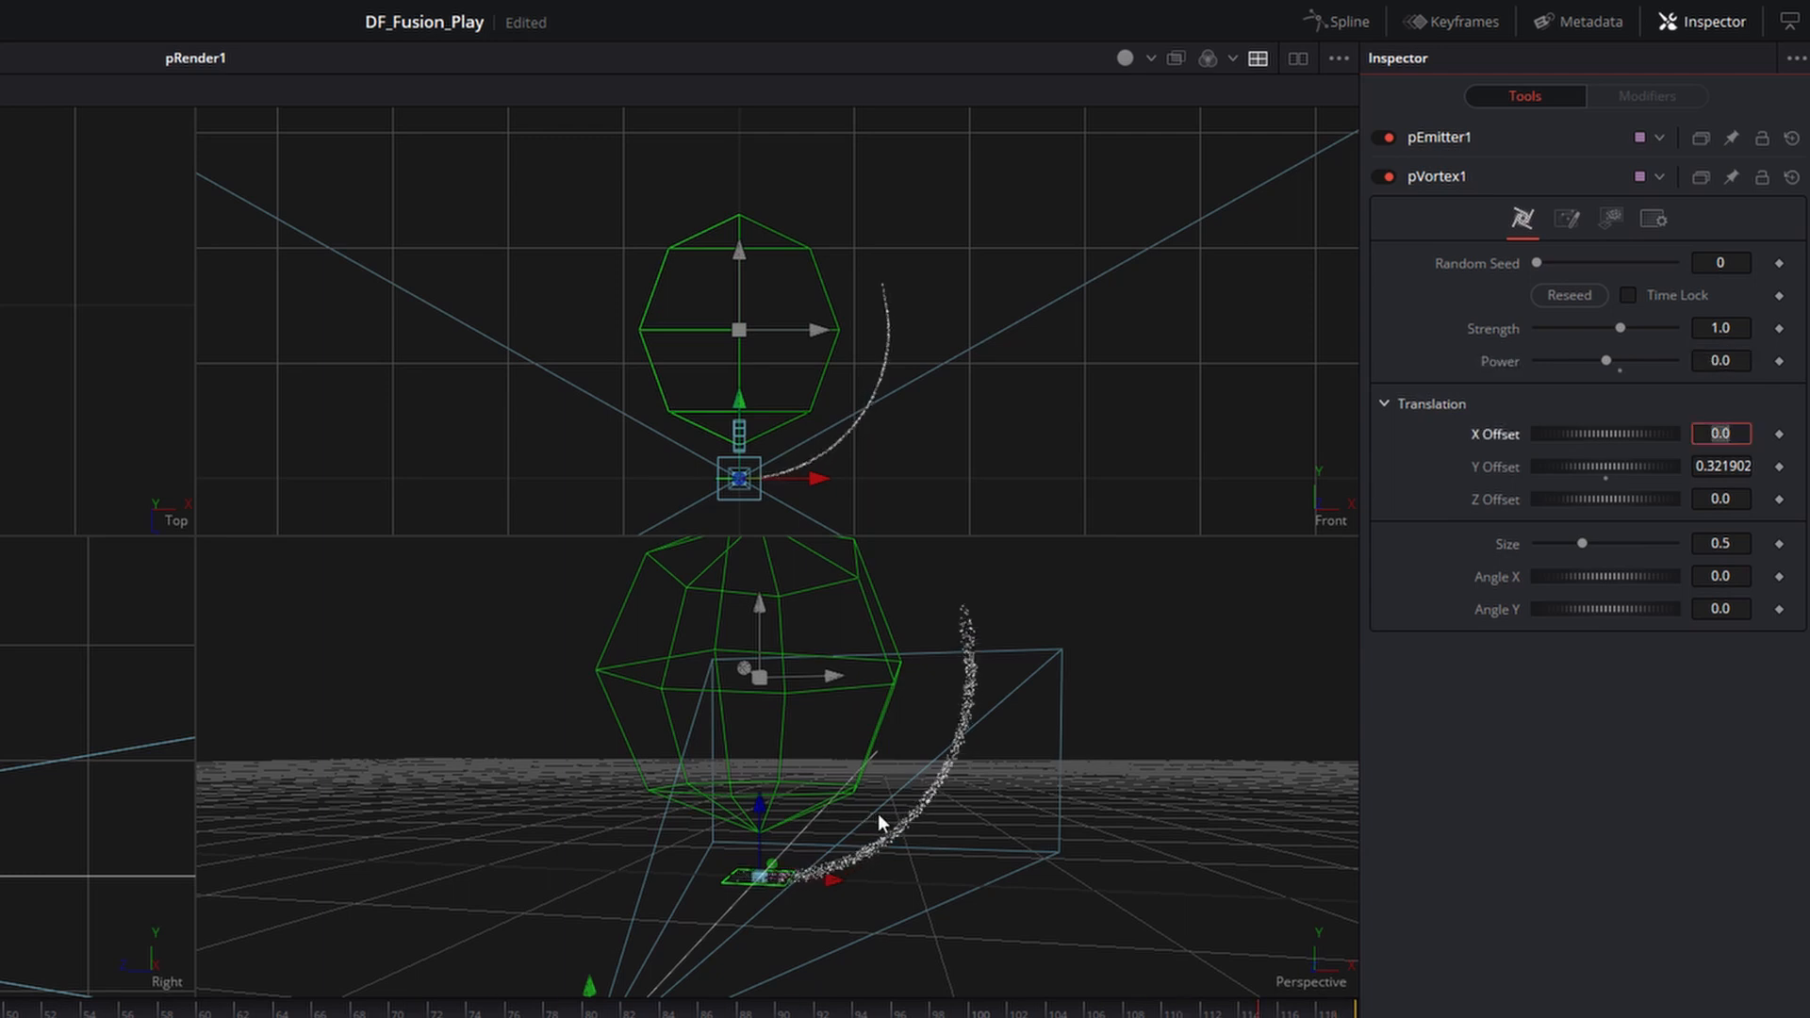
left_click_drag(853, 851, 755, 892)
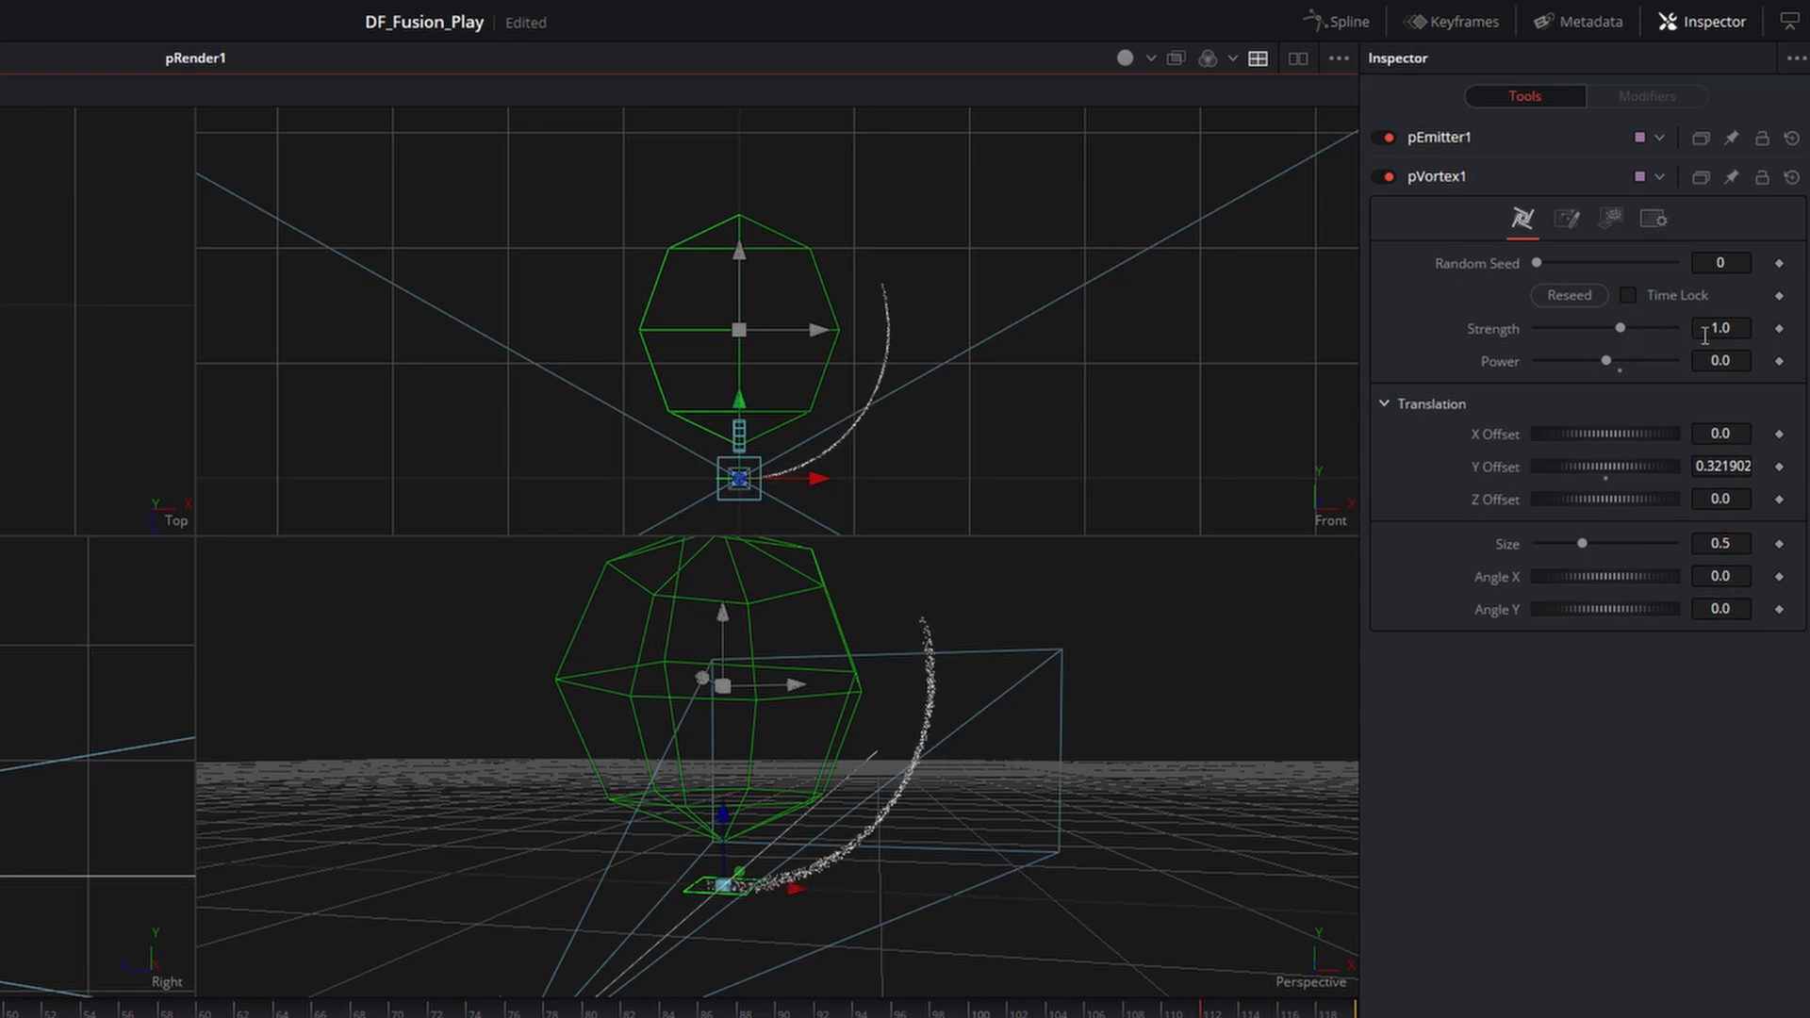
Set pVortex1's Strength to 0 and inspect the particles up close at the rectangular emitter.
double_click(1742, 329)
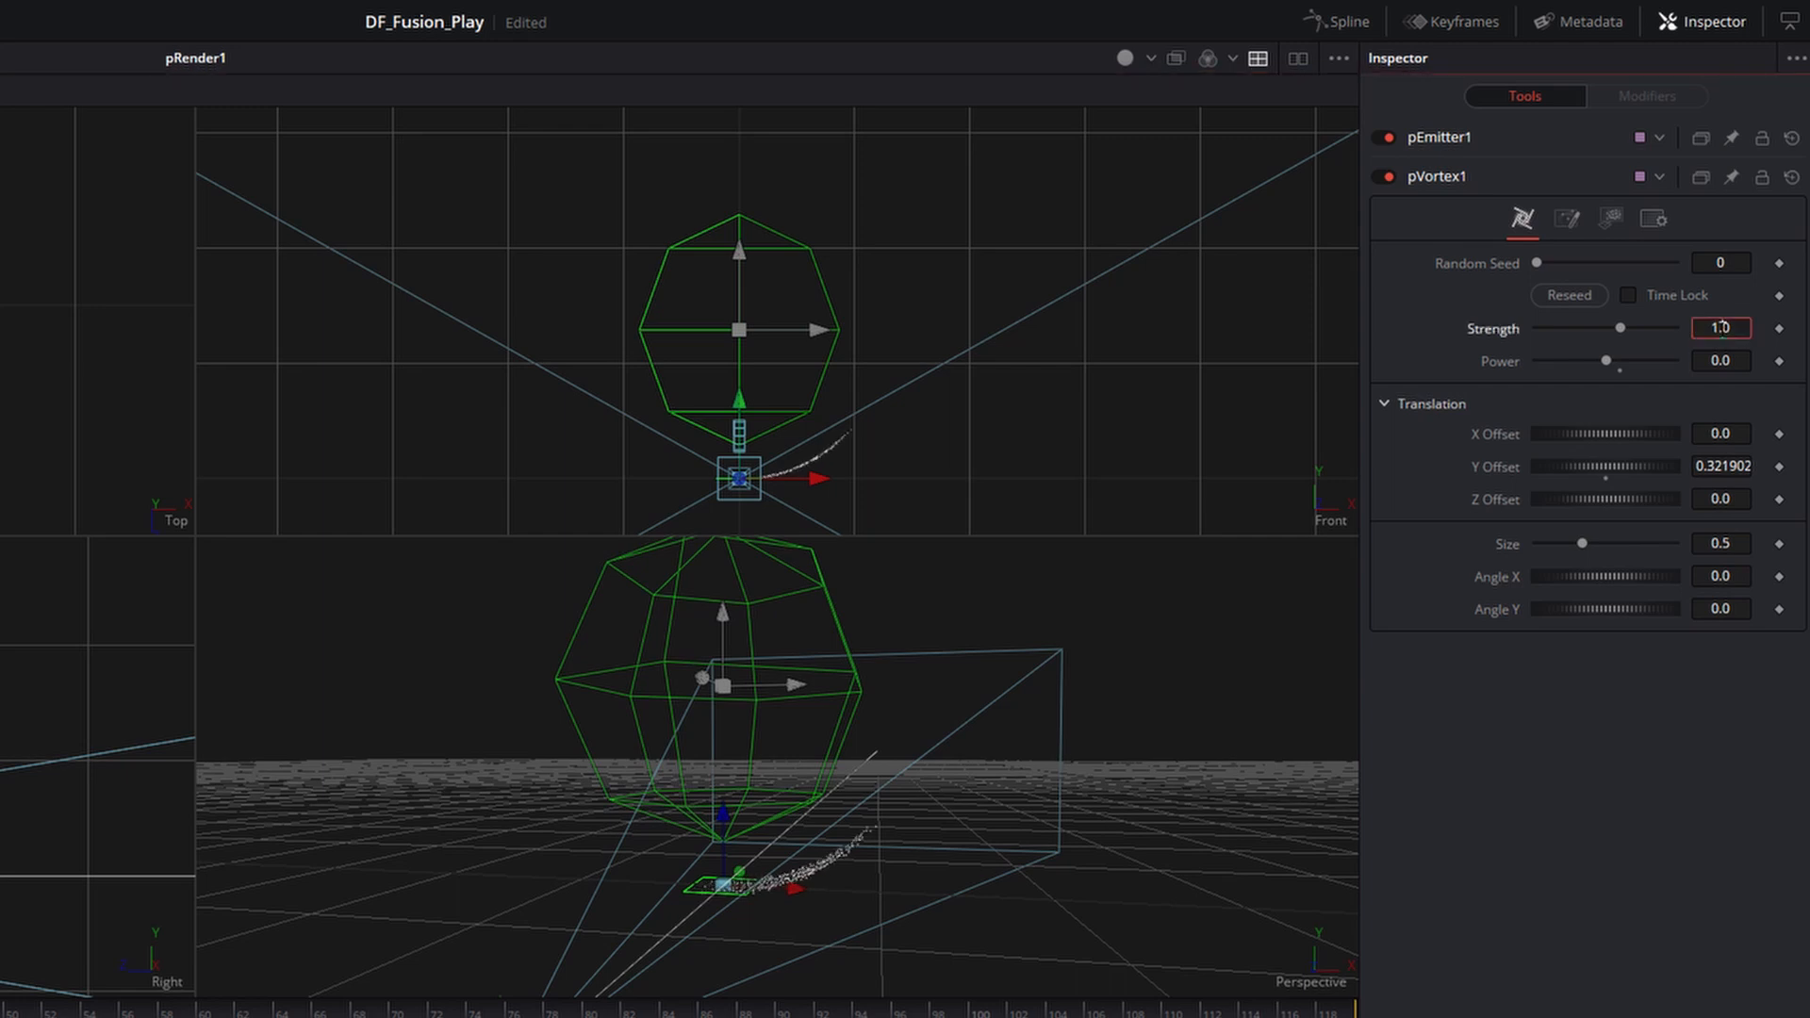
type("0")
key("Tab")
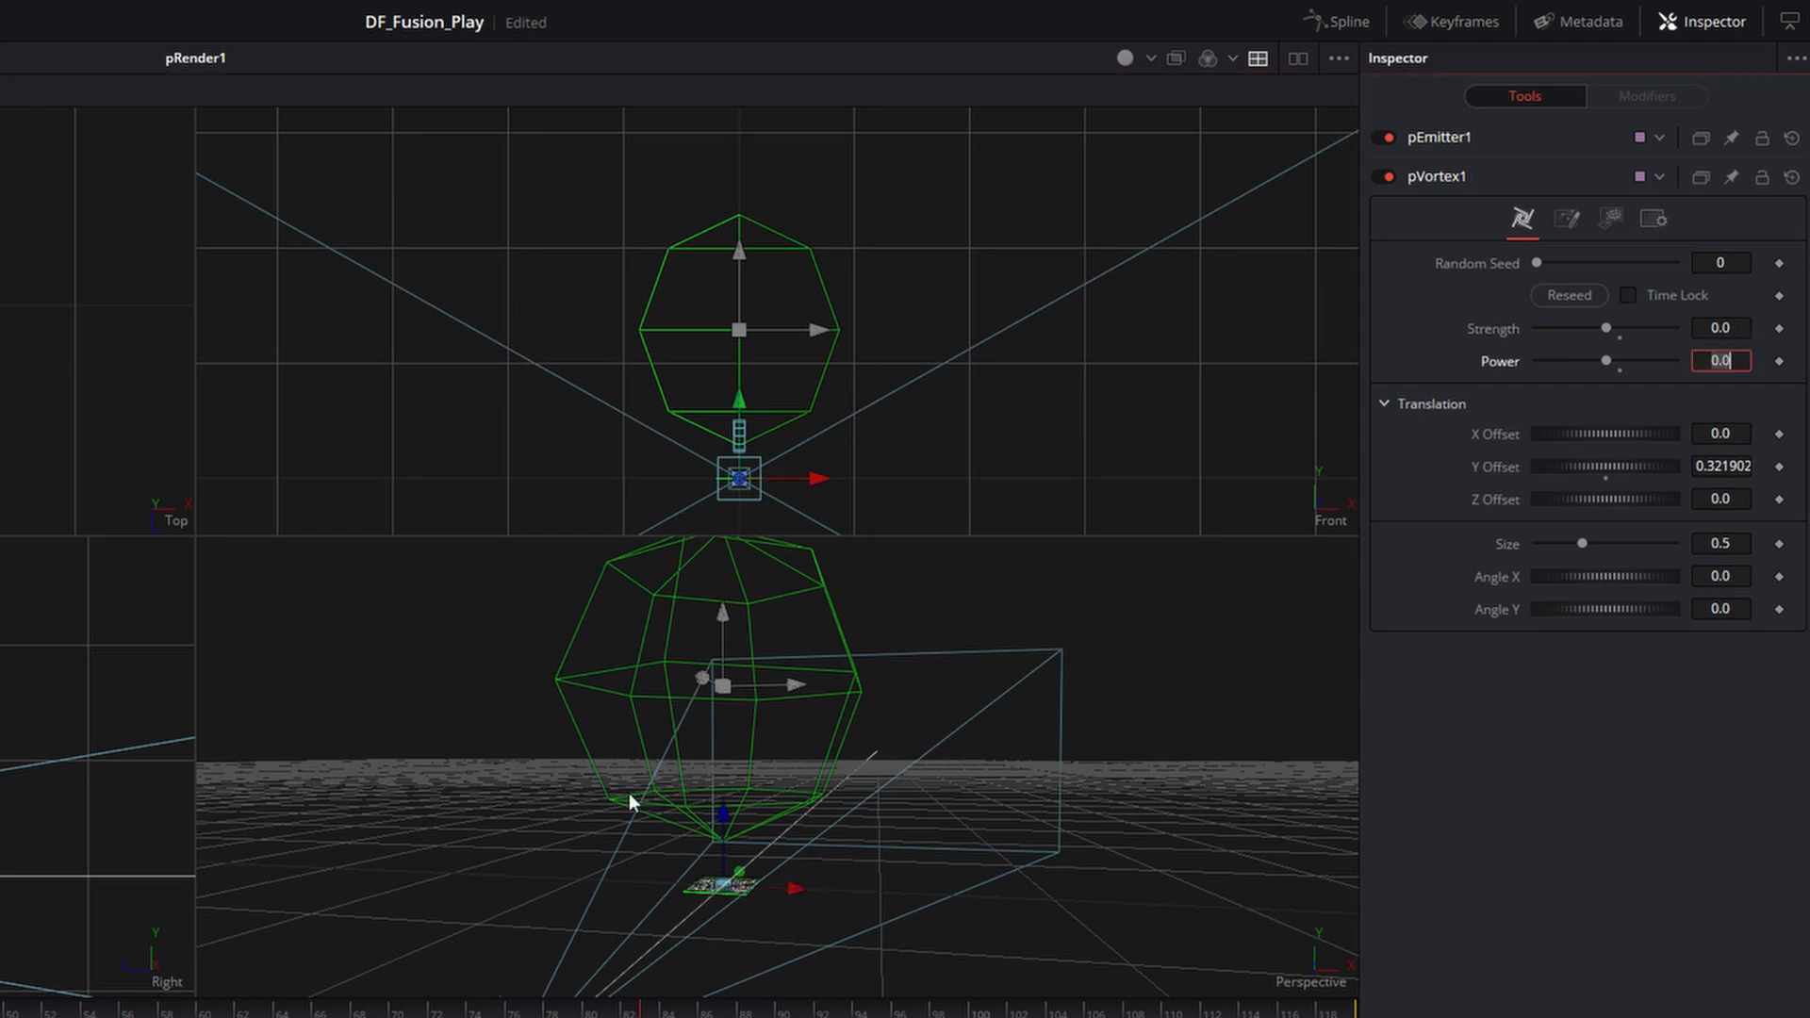
left_click_drag(727, 928, 758, 936)
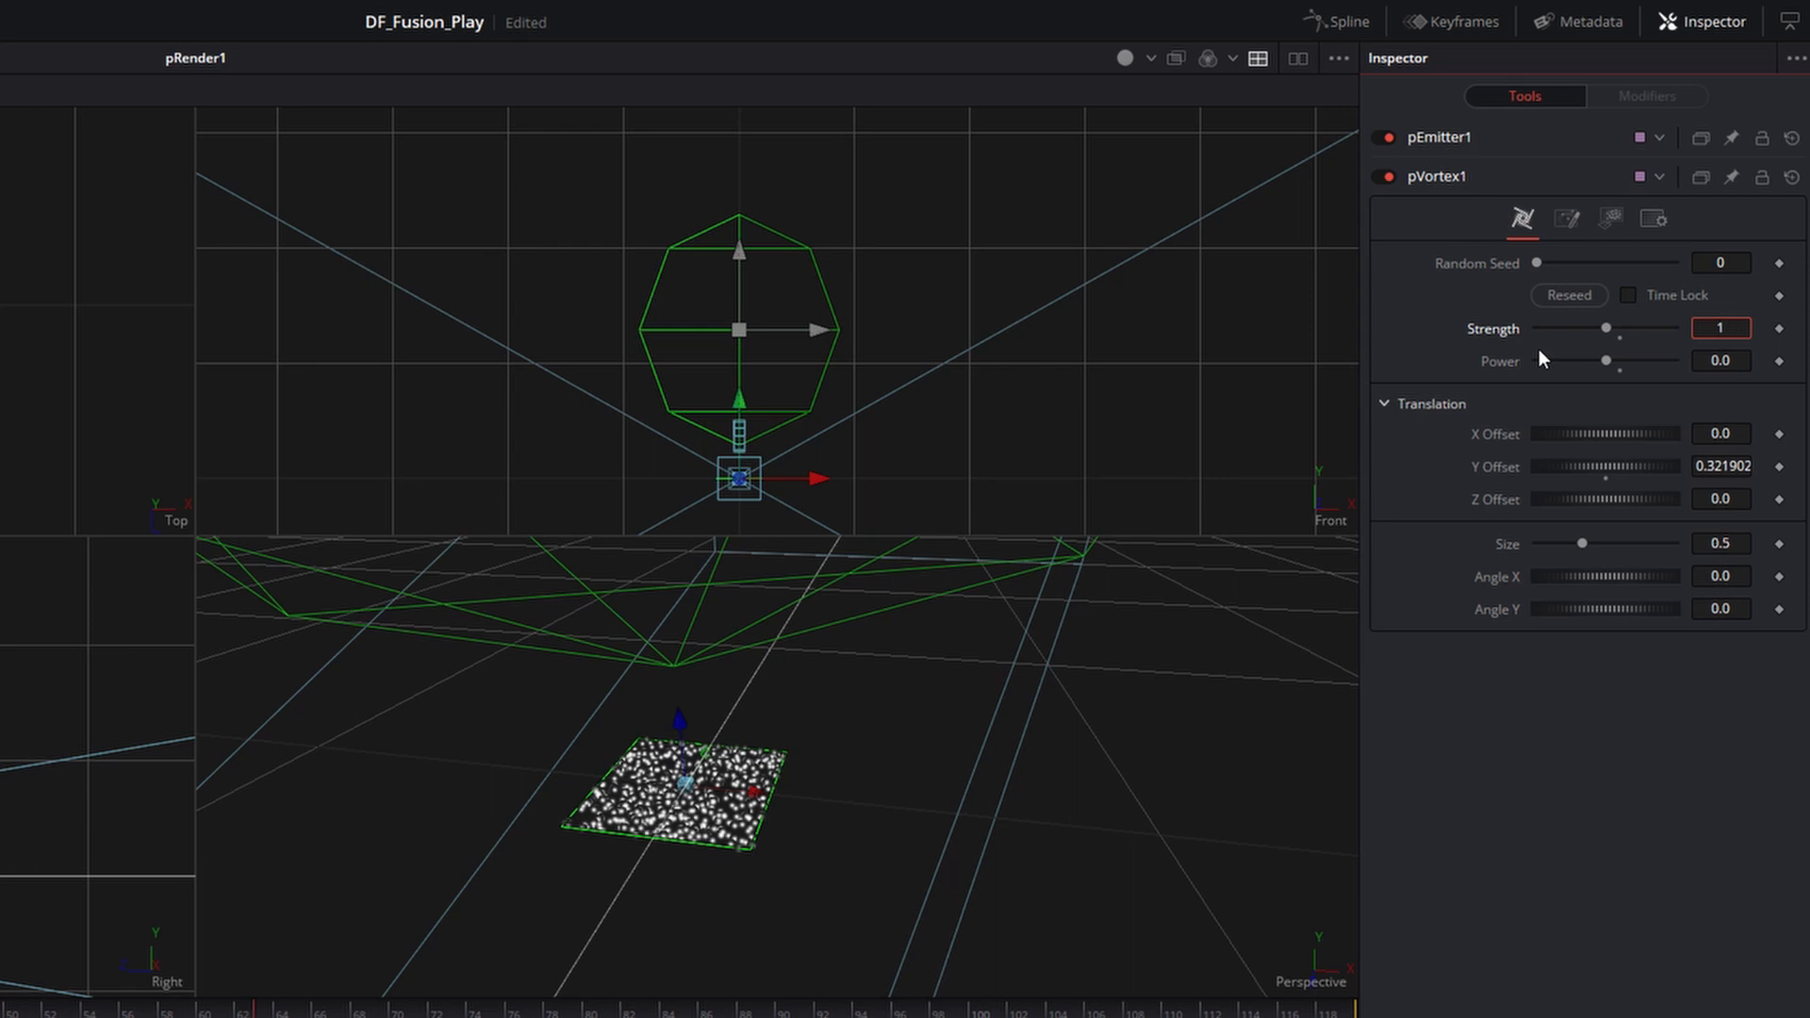
Restore pVortex1's Strength to 1.0 and examine the particle path around the sphere in the Perspective view.
key("Tab")
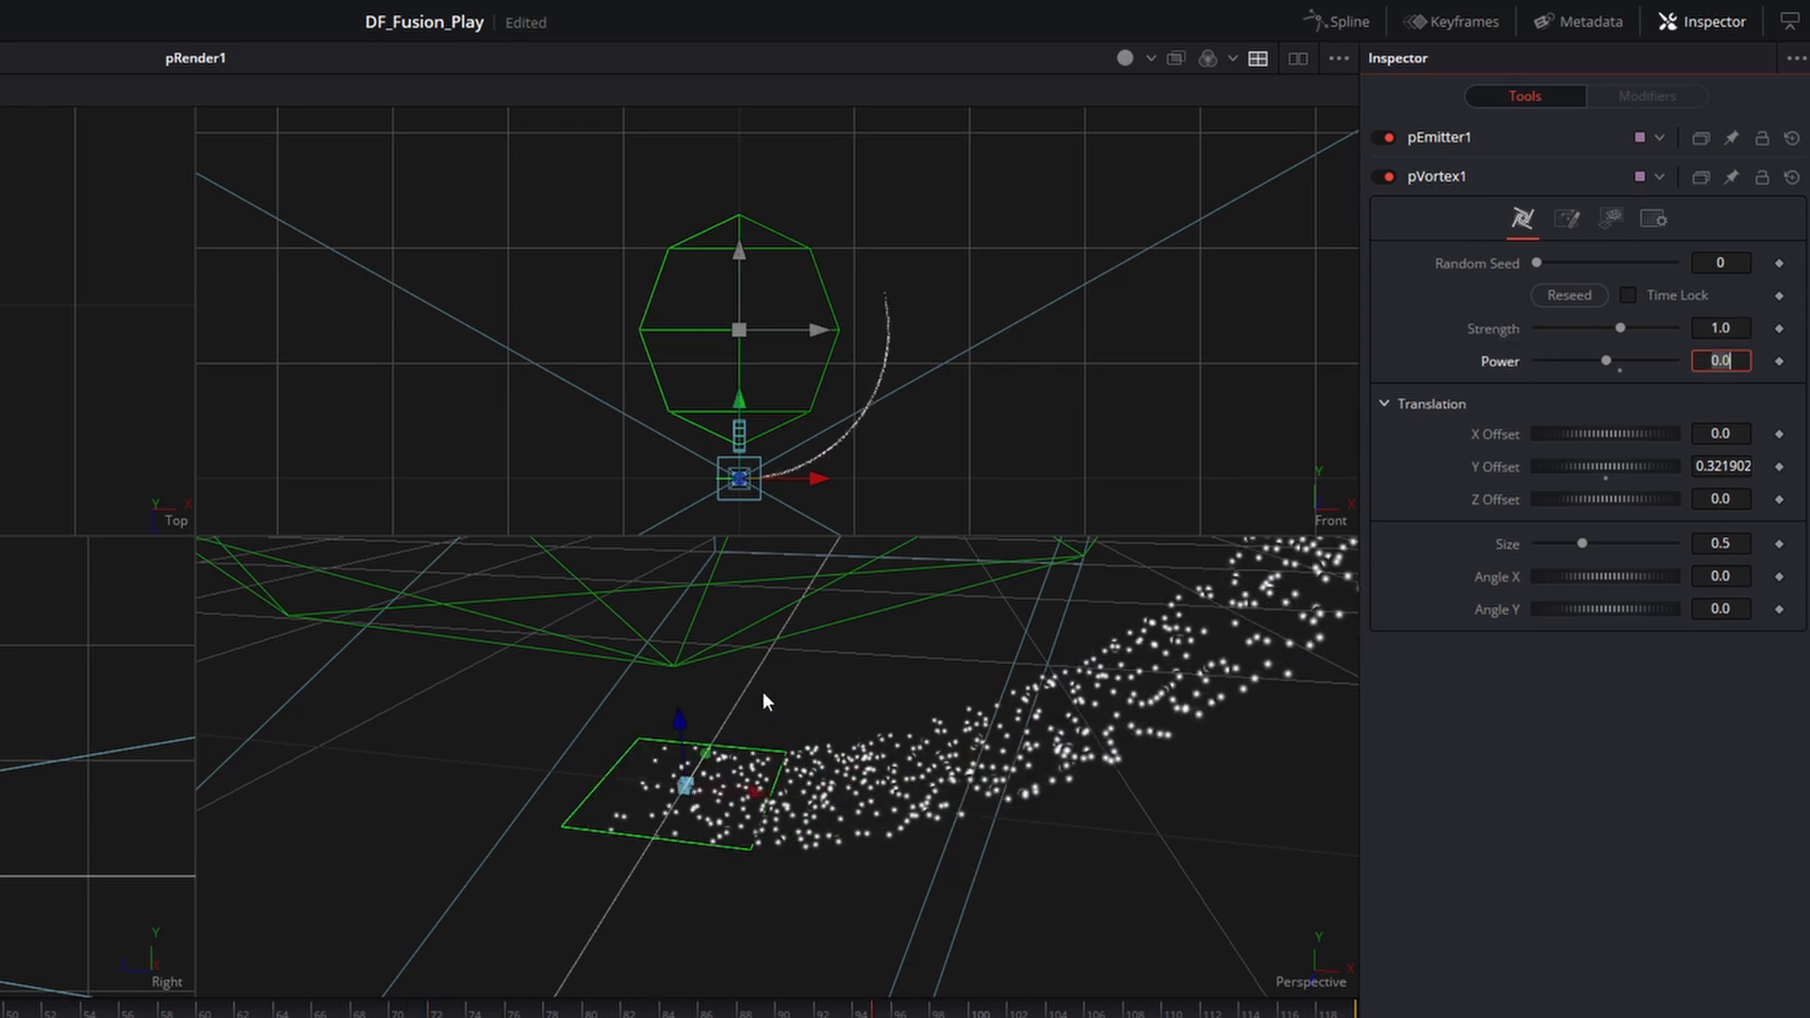
left_click_drag(761, 692, 795, 759)
scroll(794, 759, "down", 2)
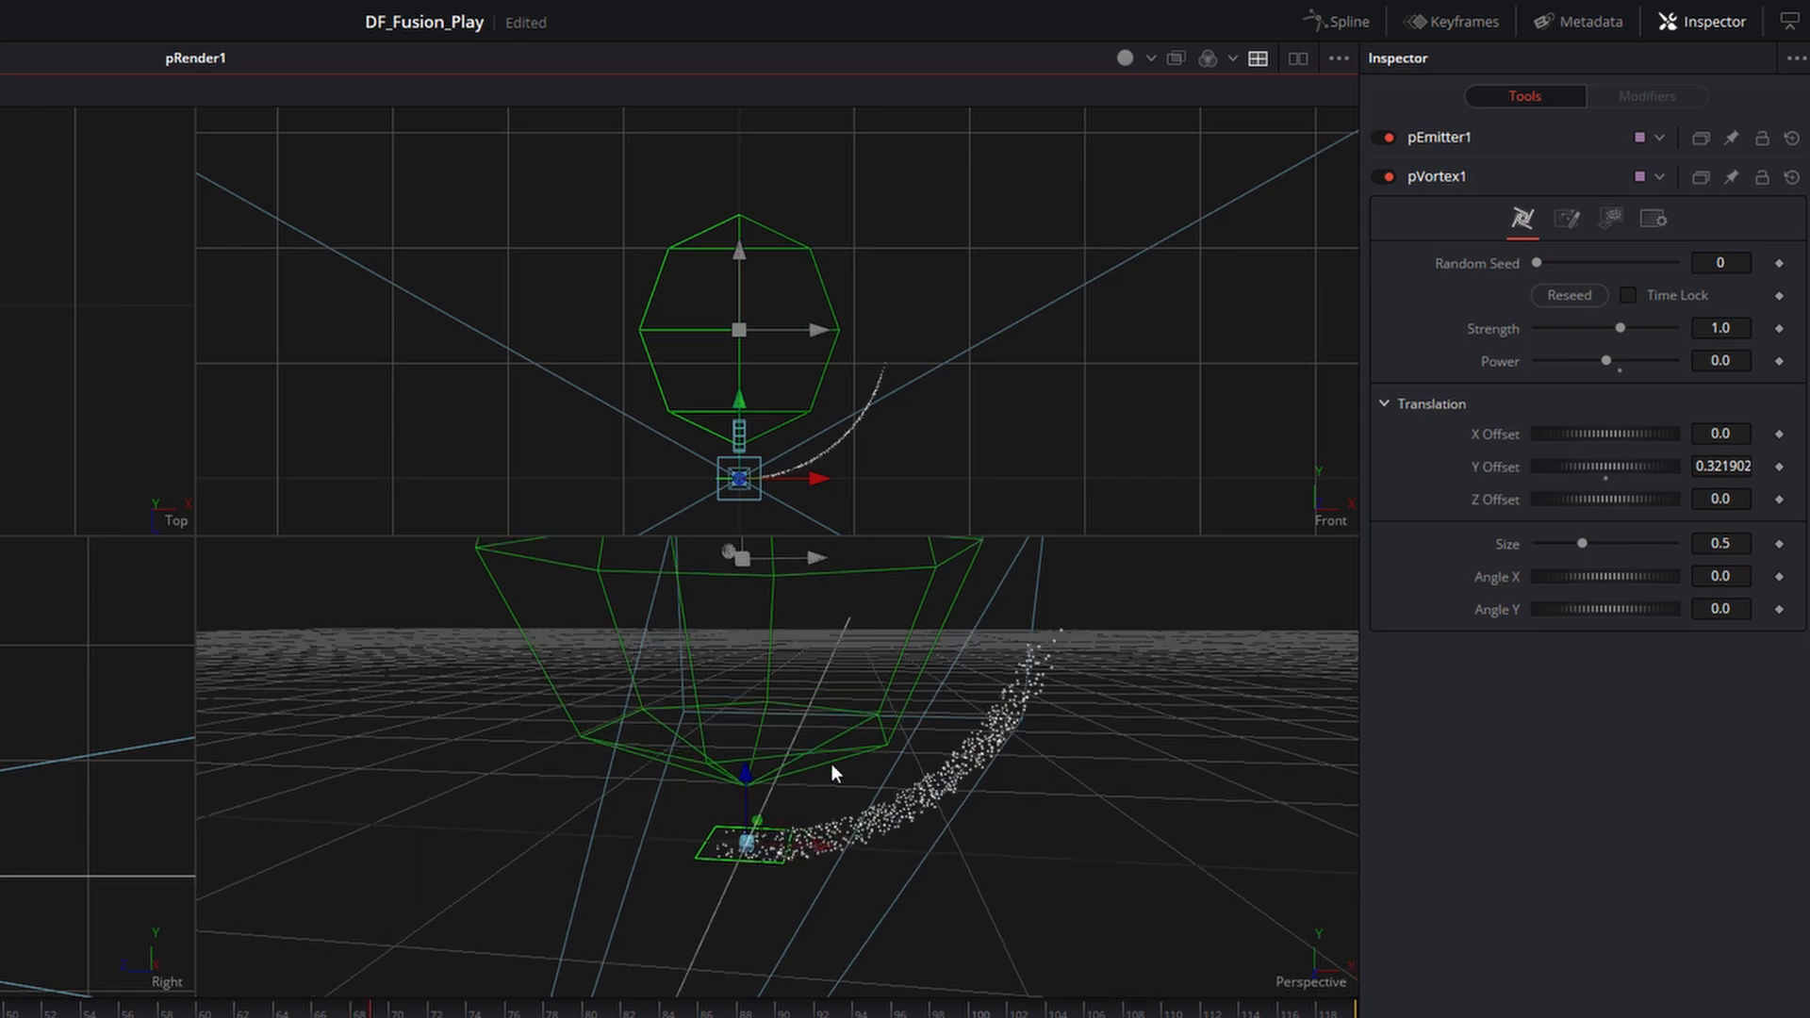
scroll(822, 801, "down", 3)
left_click_drag(862, 721, 814, 800)
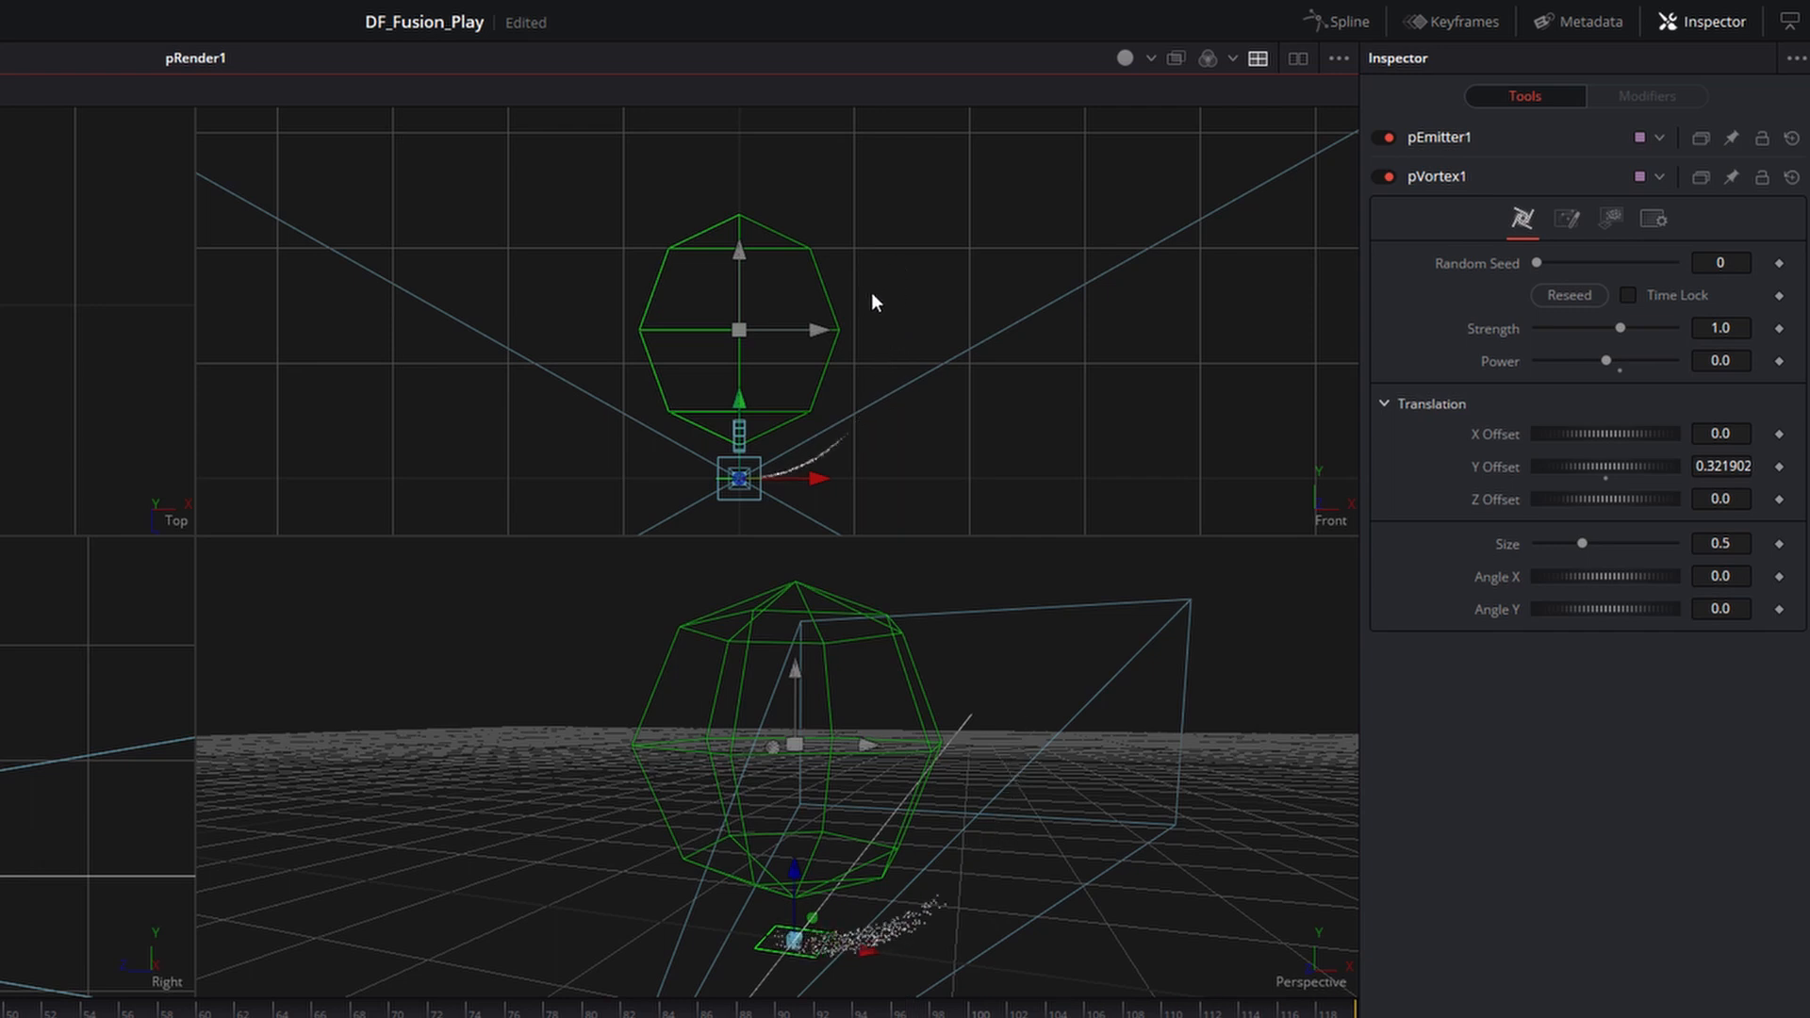
Try pVortex1's Strength at 2, and at -2 to reverse the direction of the particle flow.
left_click(1721, 328)
type("2")
key("Tab")
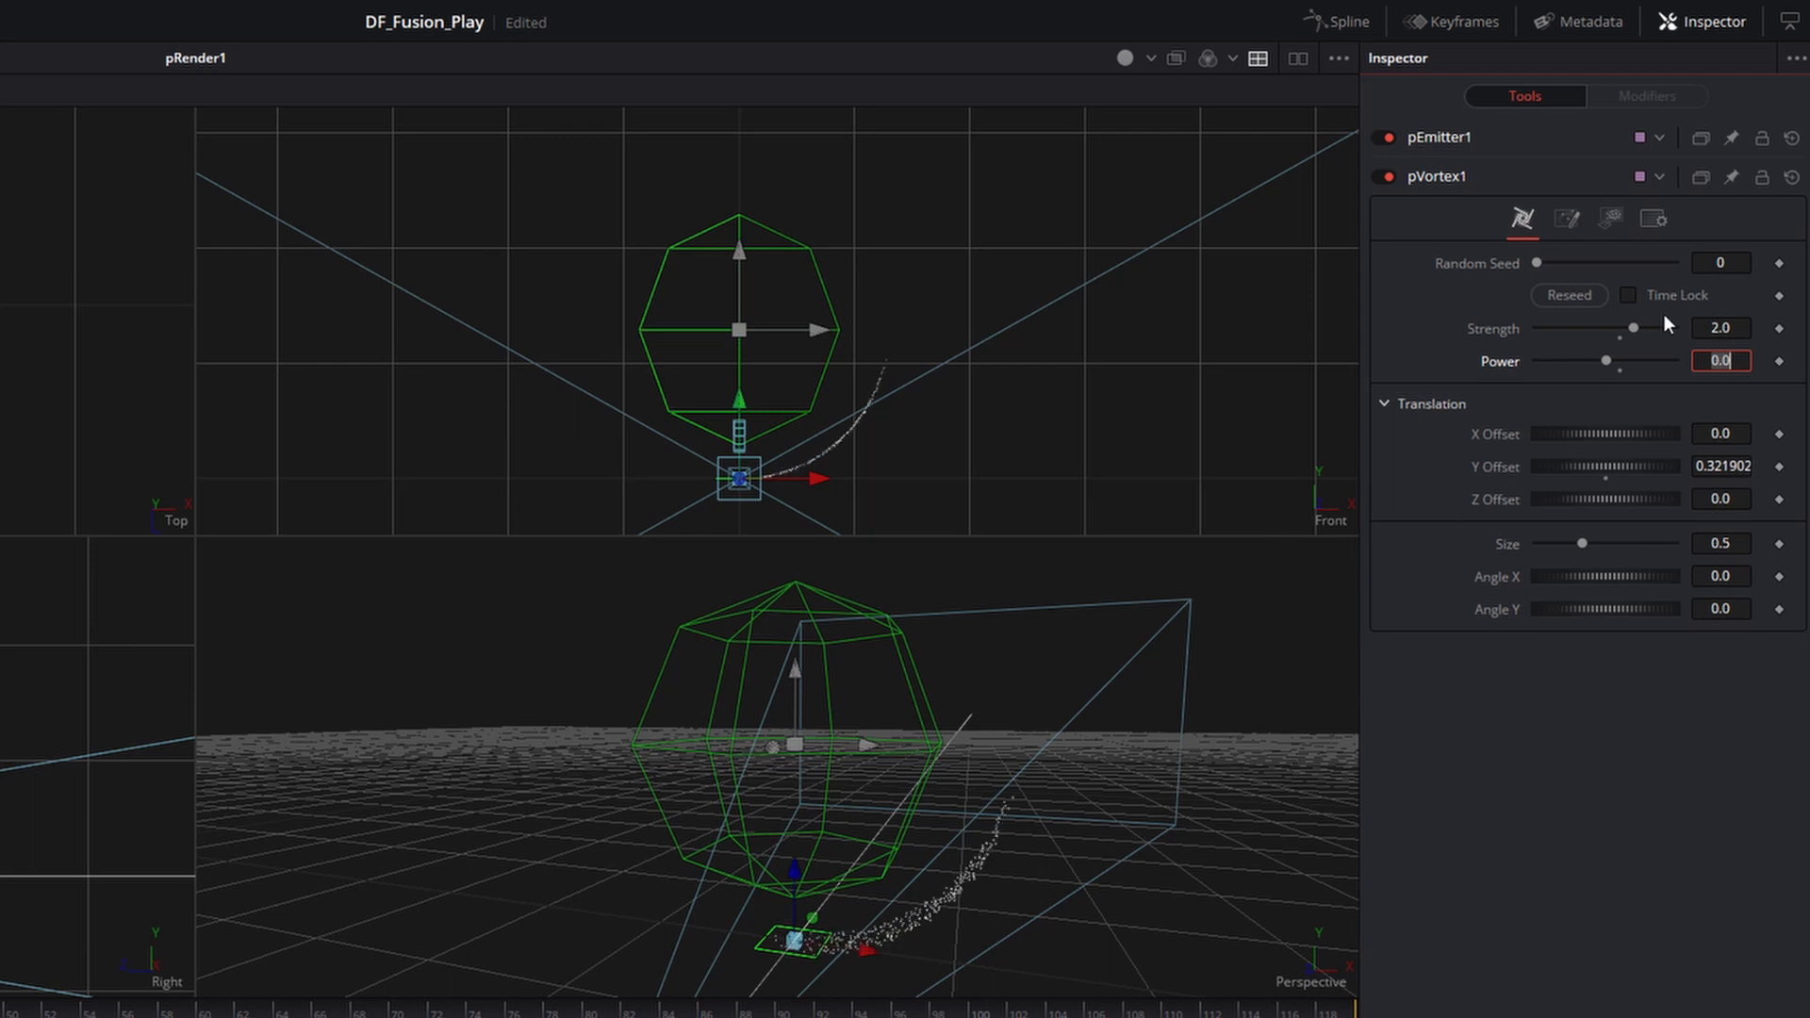
left_click(1696, 326)
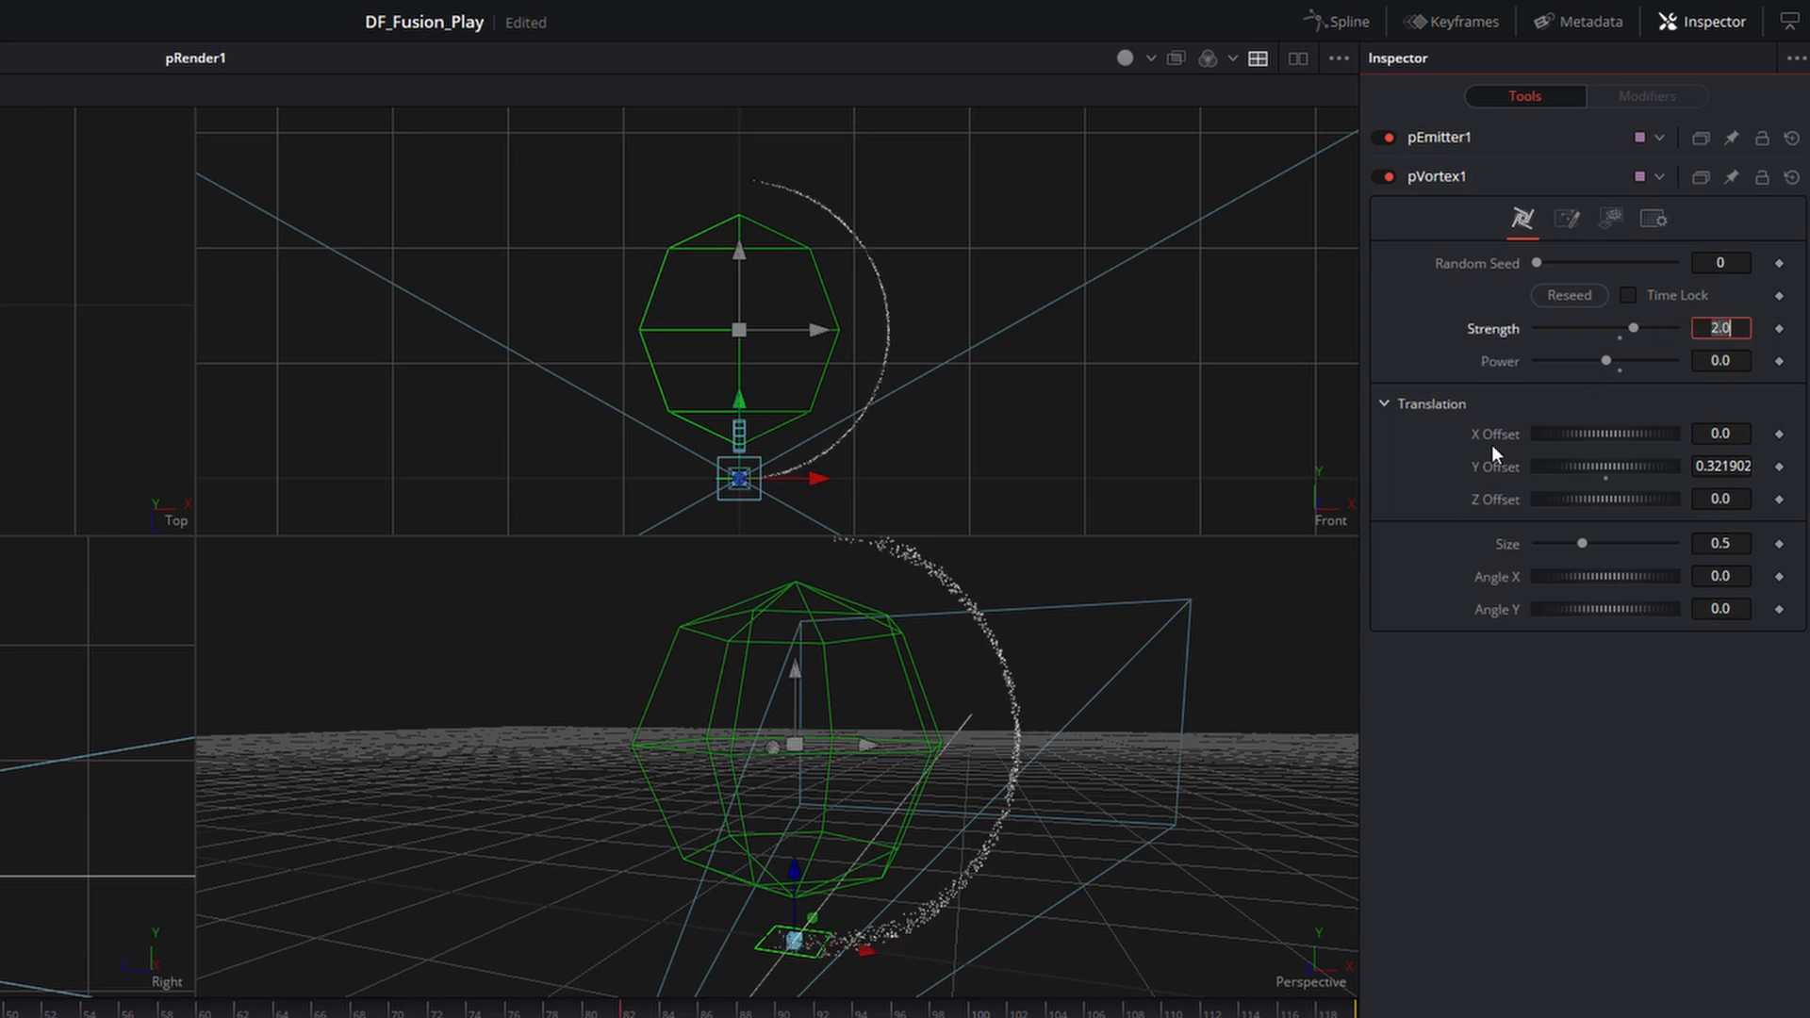
type("-2")
key("Tab")
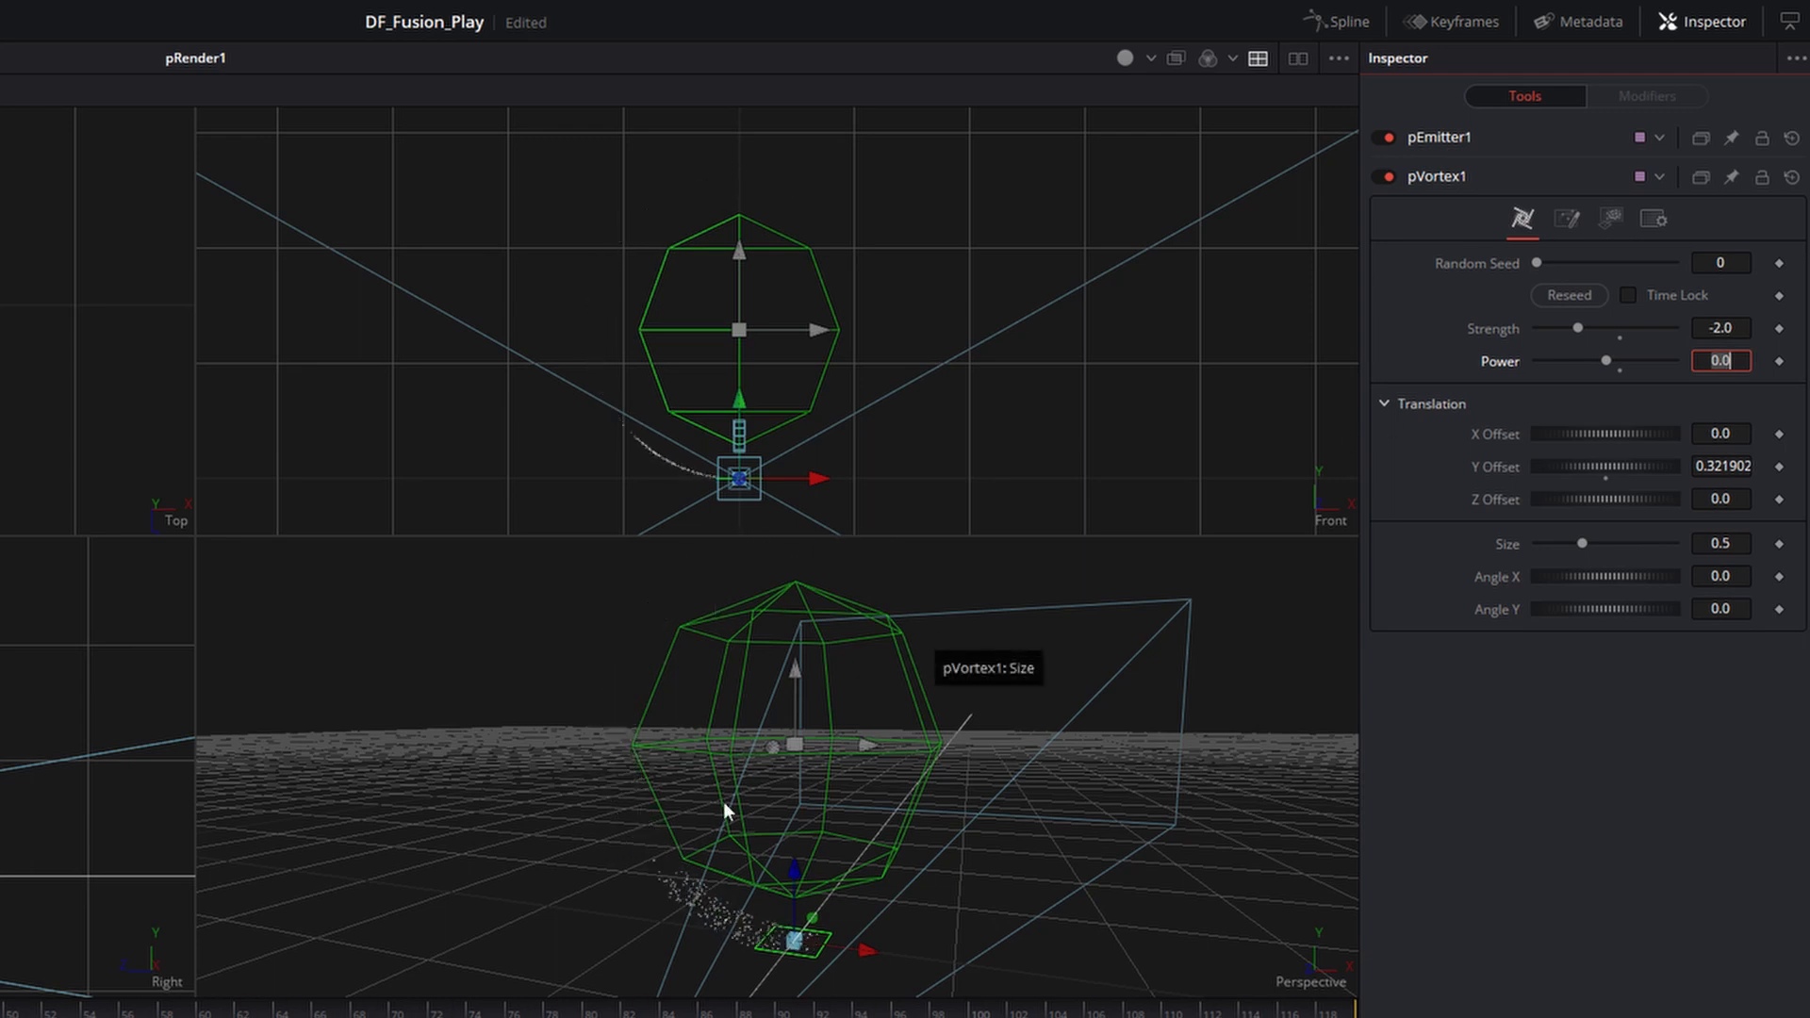
Set pVortex1's Strength to 5 and inspect the particle ring from several angles in the Perspective view.
left_click(1699, 321)
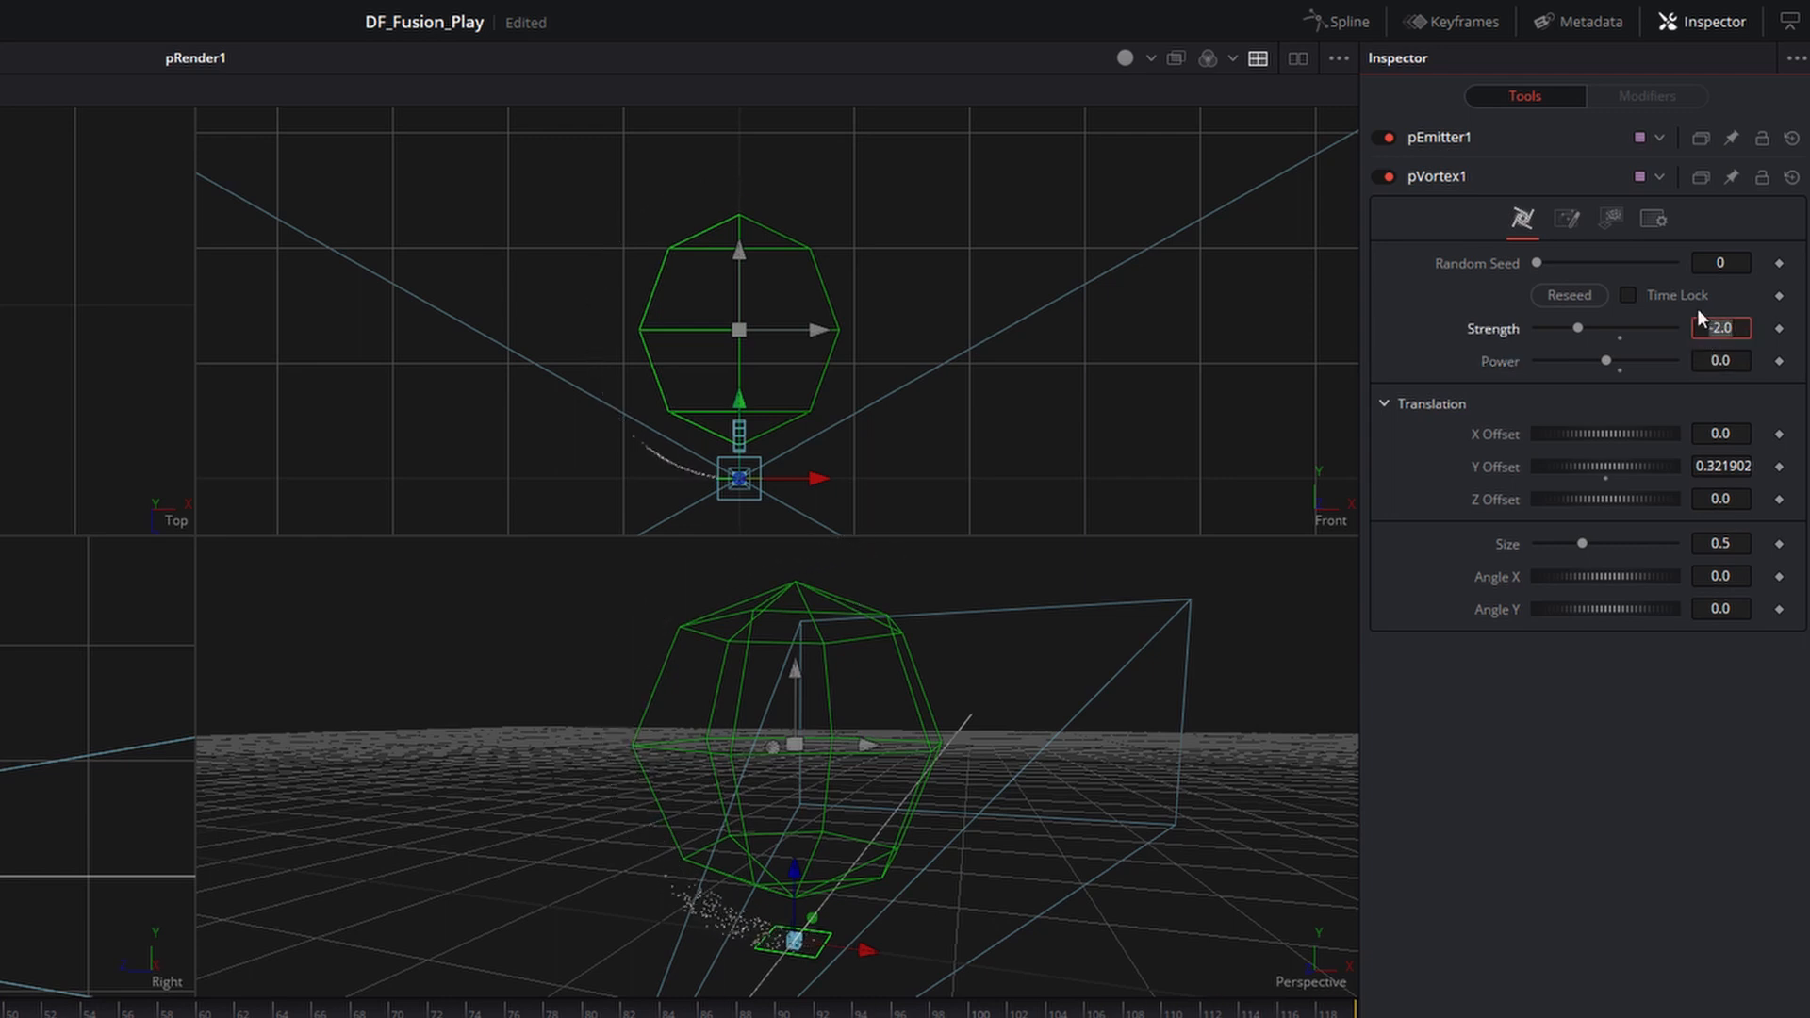
type("5")
key("Tab")
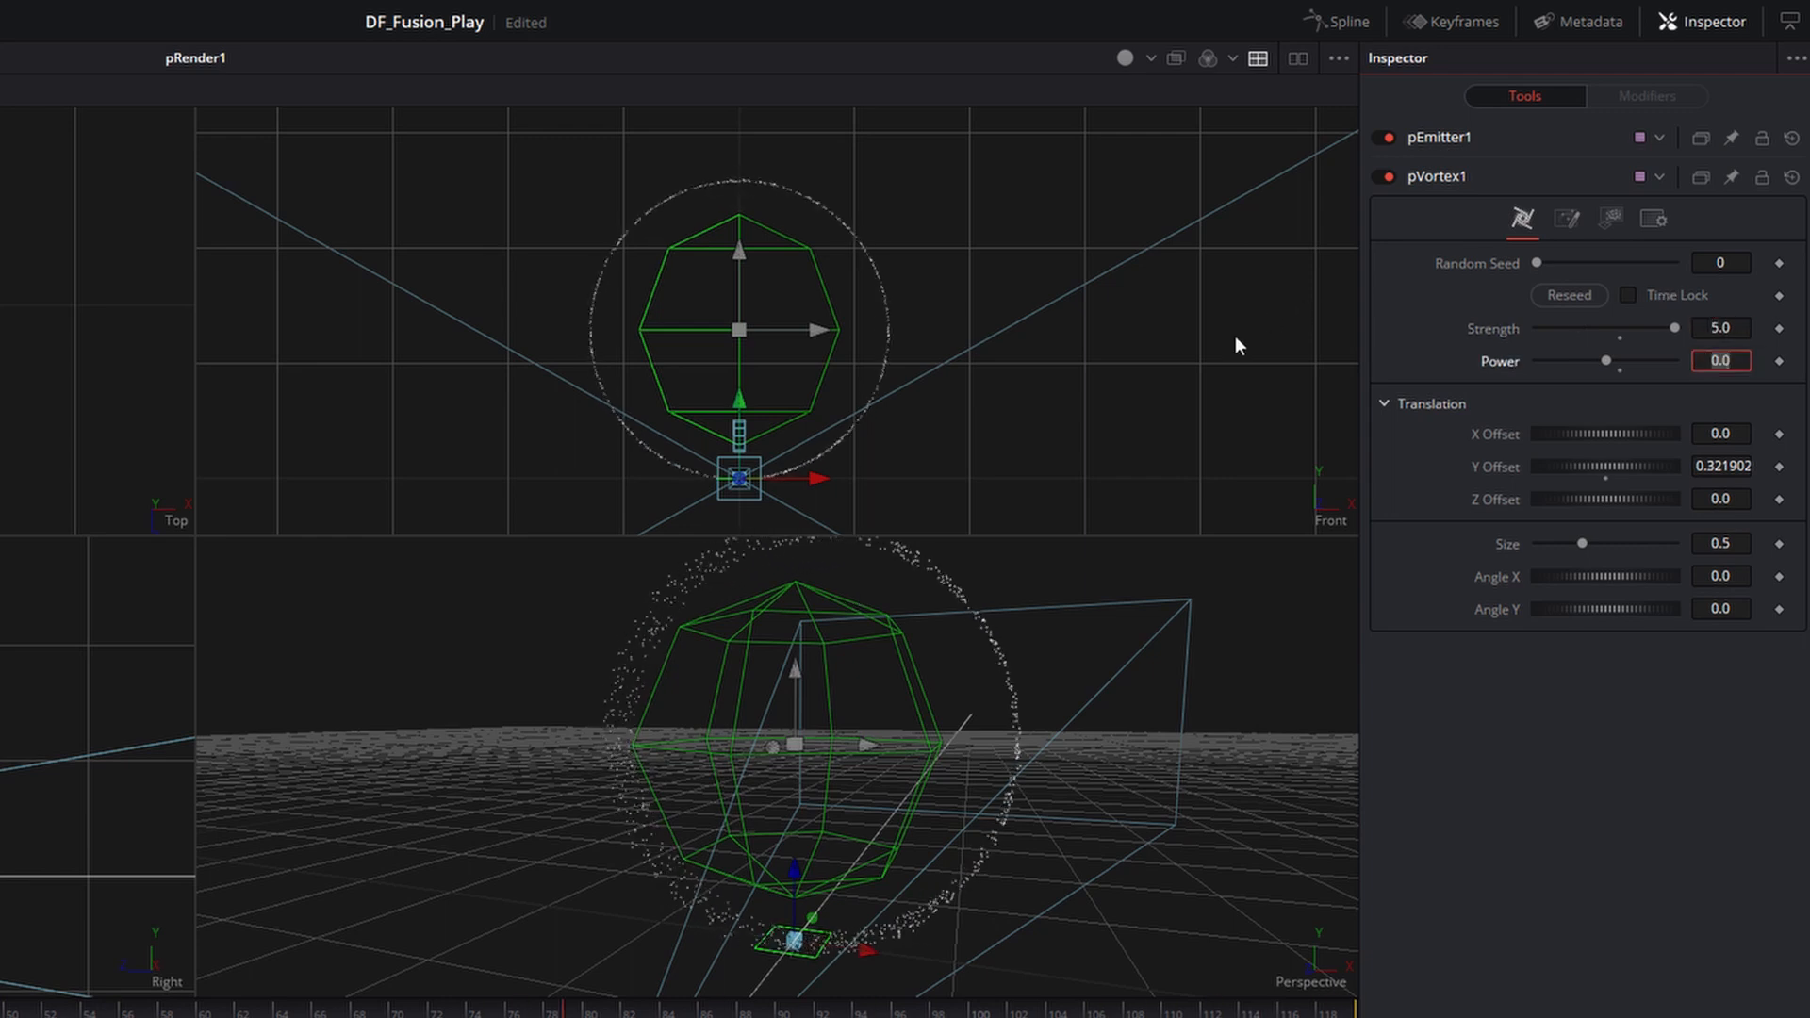
left_click_drag(907, 790, 790, 760)
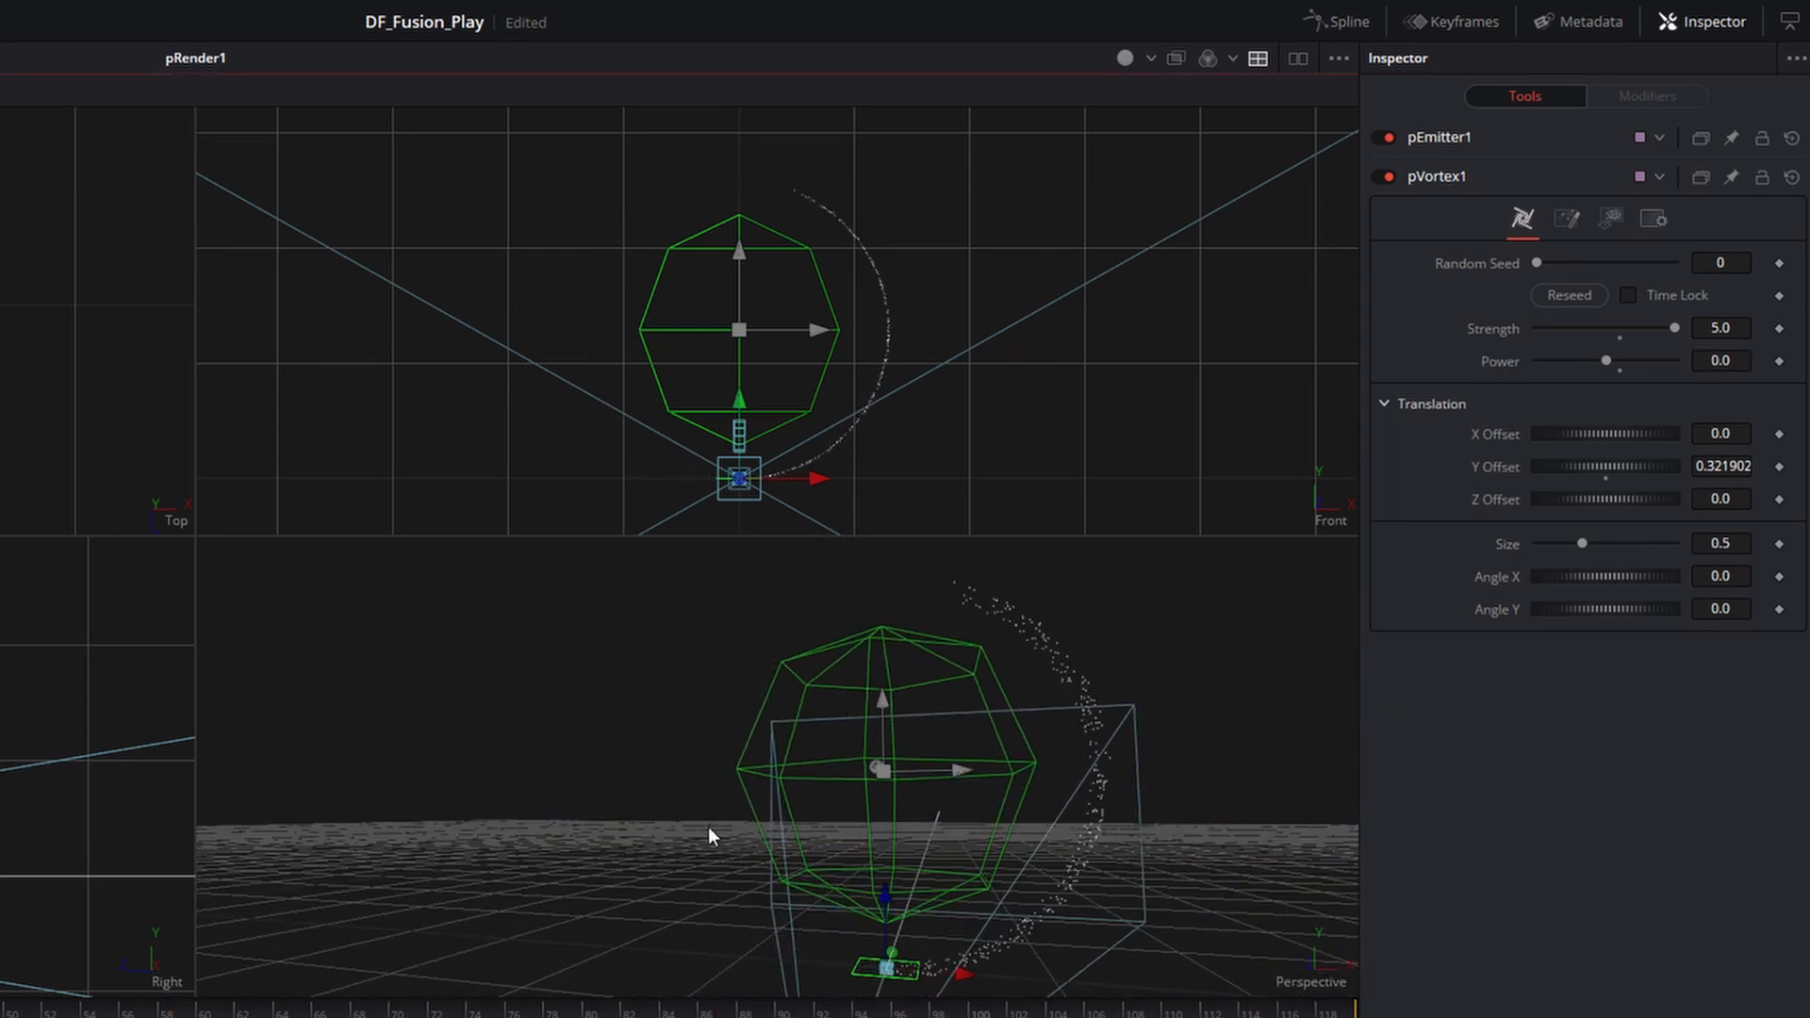
left_click_drag(708, 826, 942, 822)
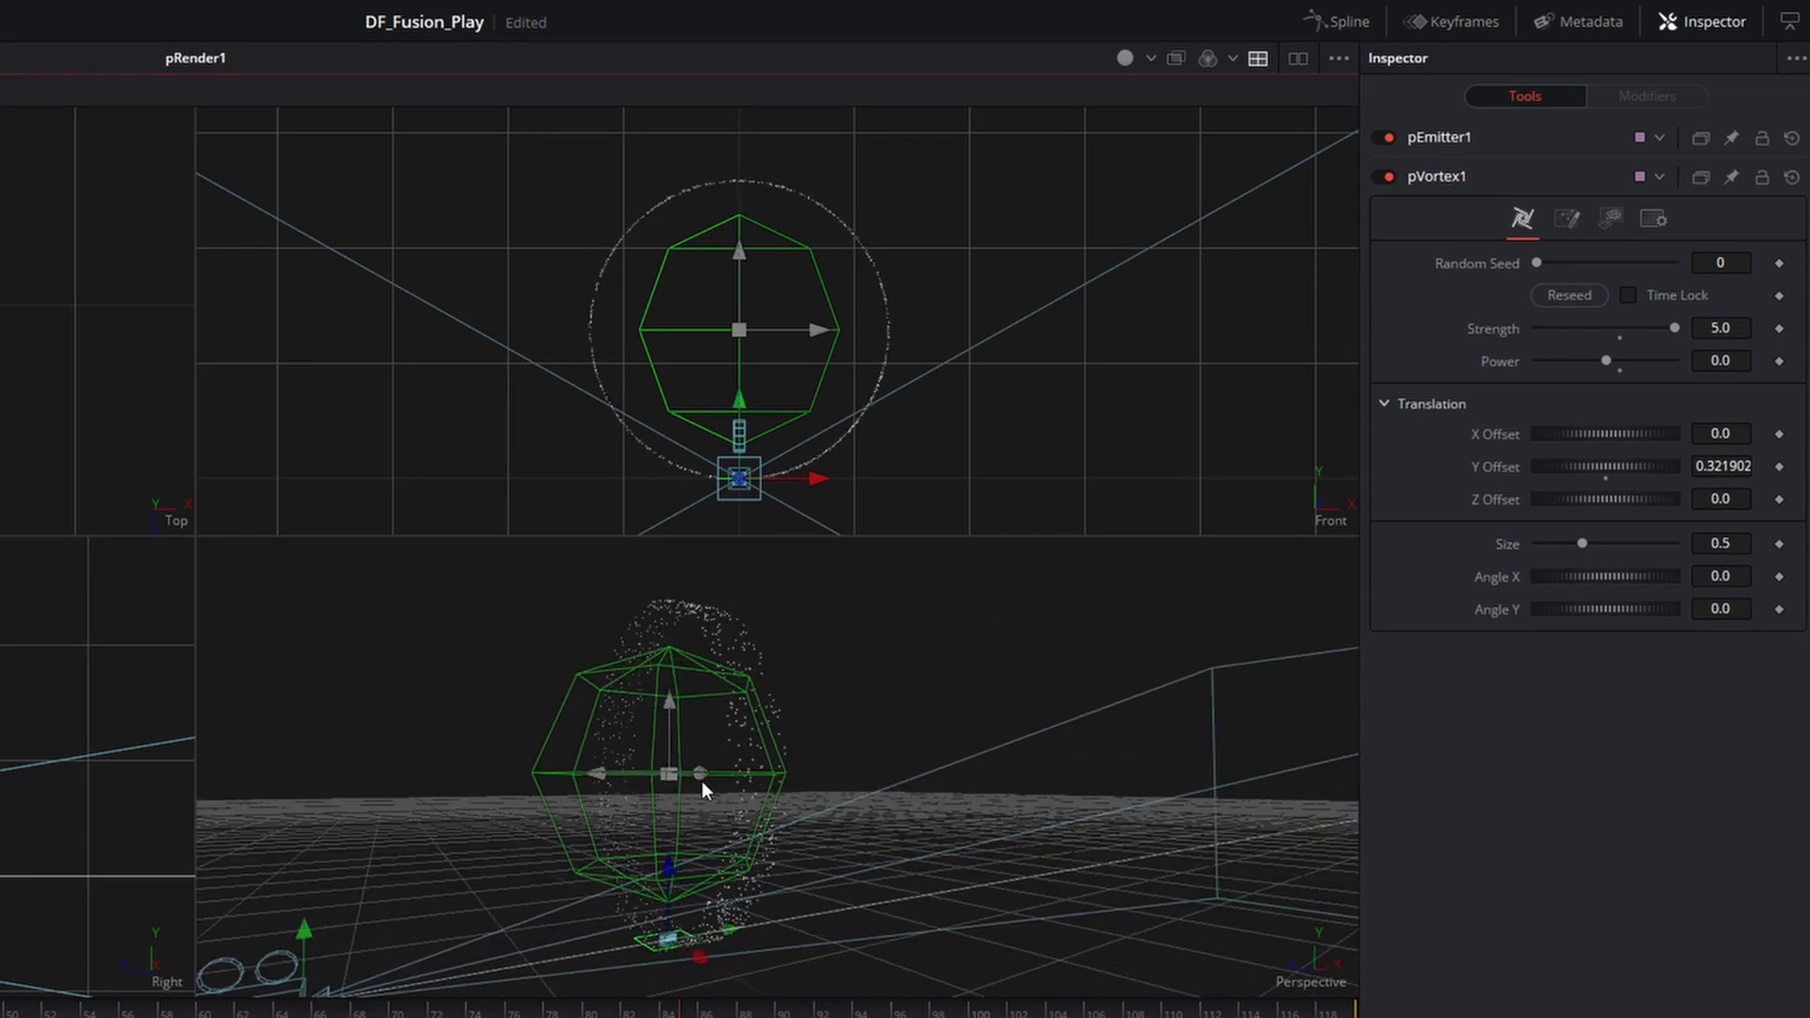
left_click_drag(701, 781, 796, 779)
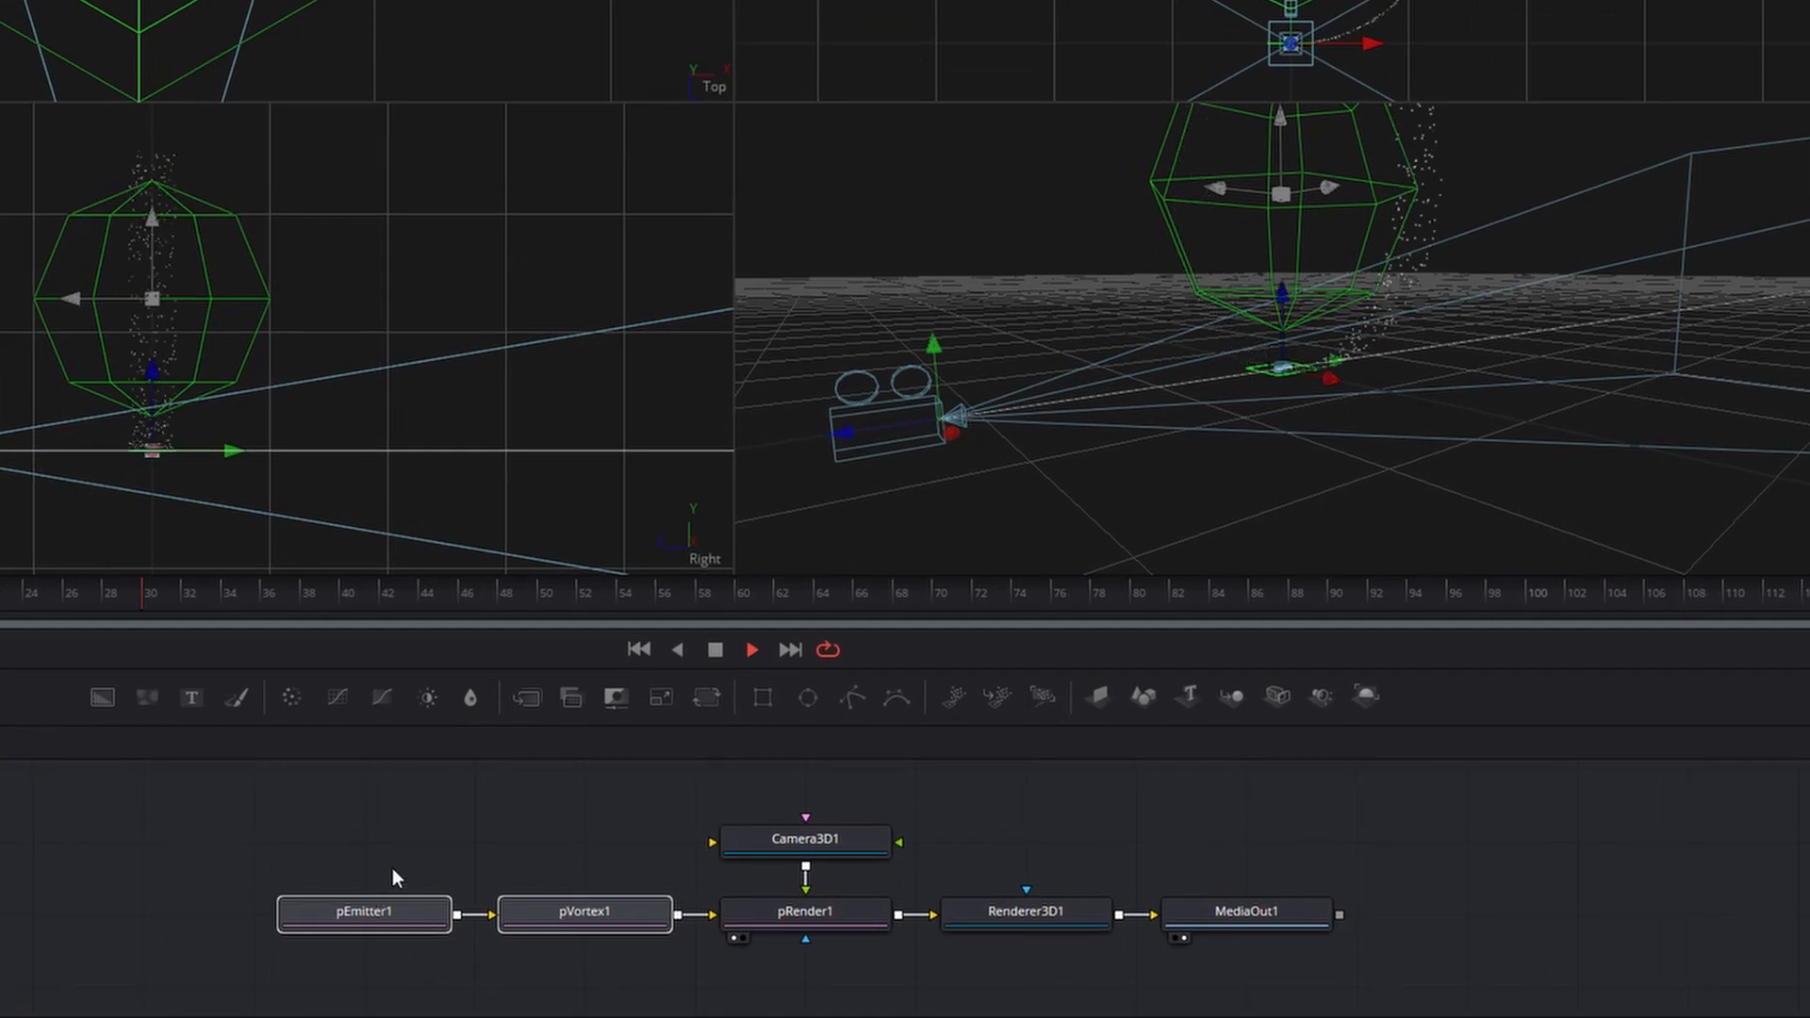
Copy pEmitter1 and paste it as a linked instance in the empty node area below the original.
left_click(395, 842)
left_click_drag(372, 875, 361, 847)
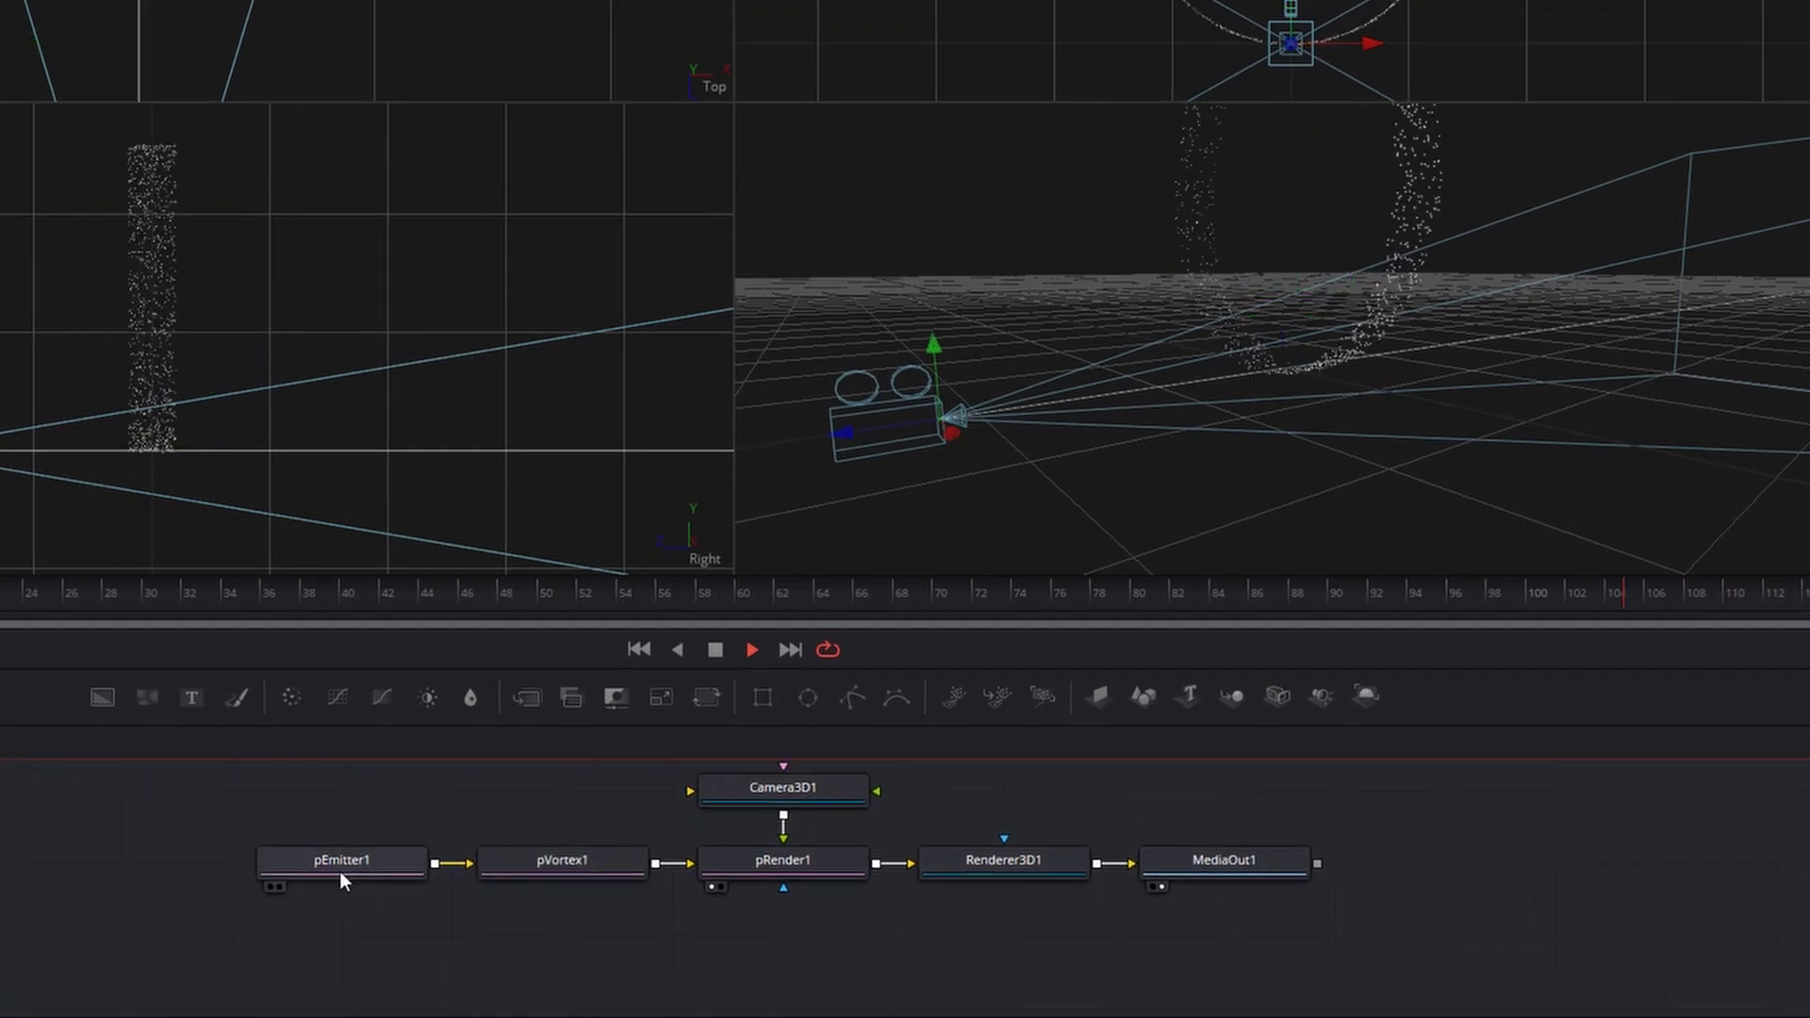
left_click(340, 871)
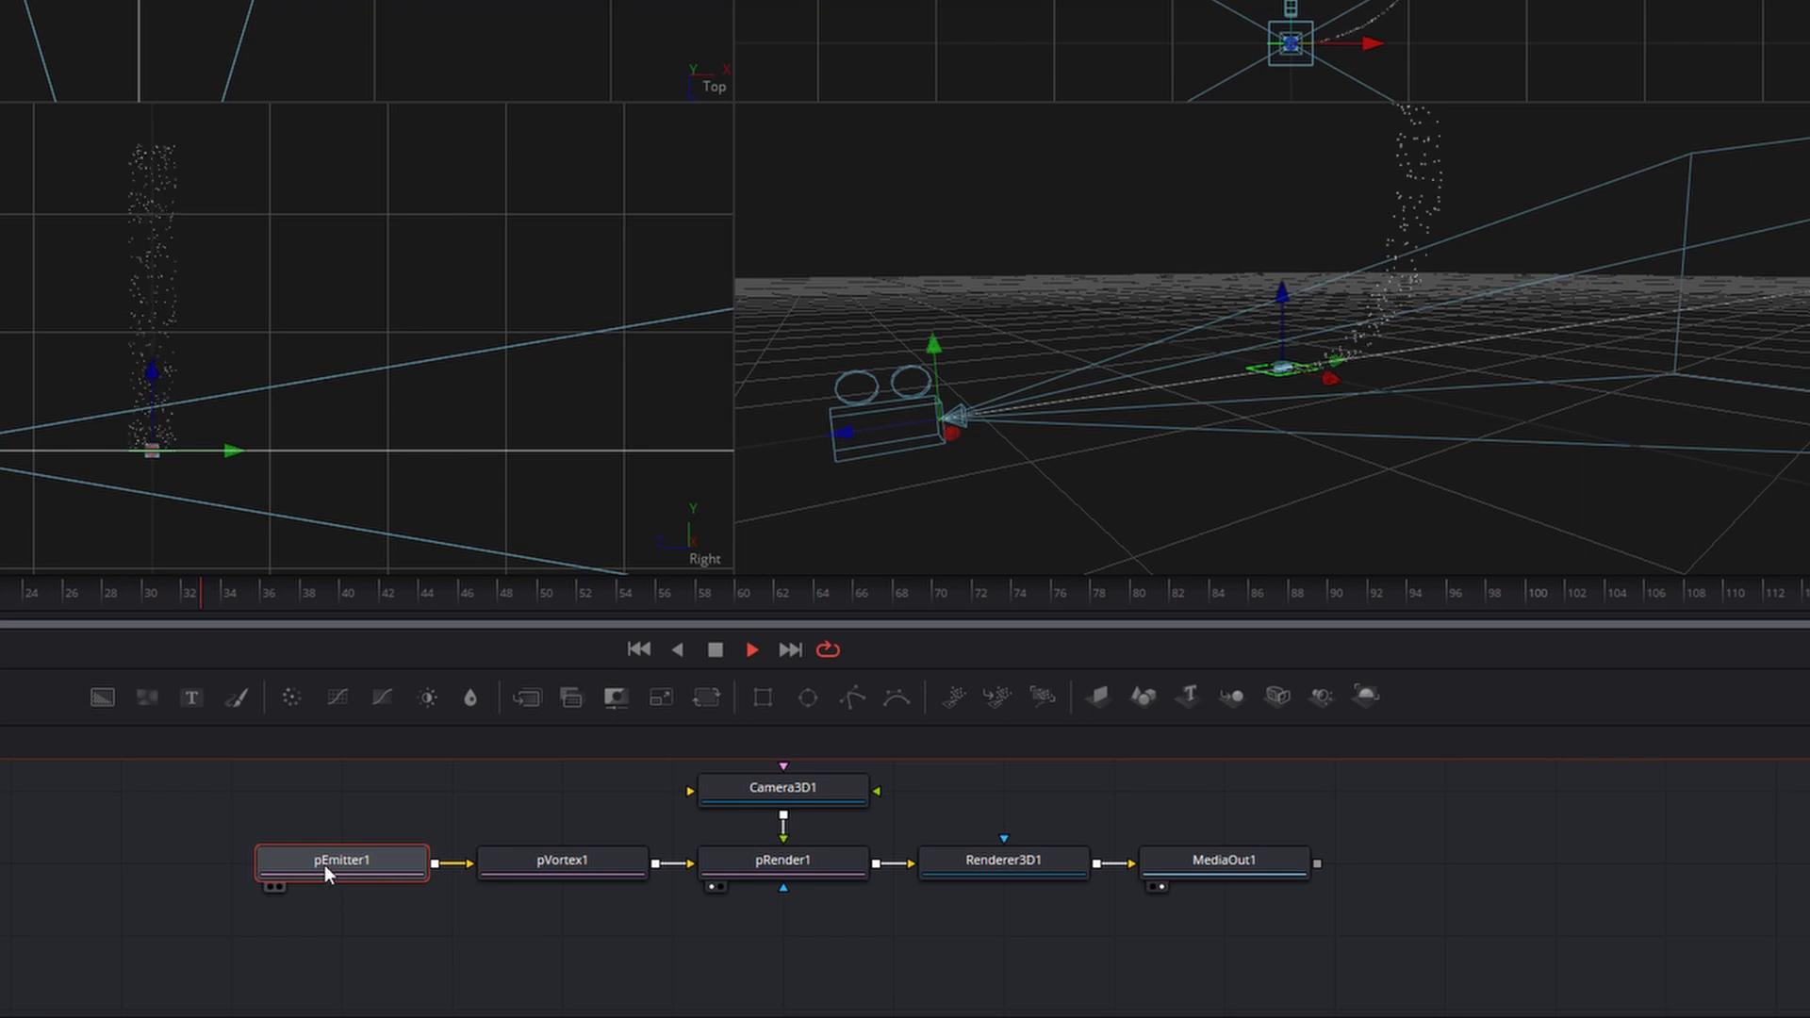
left_click(295, 935)
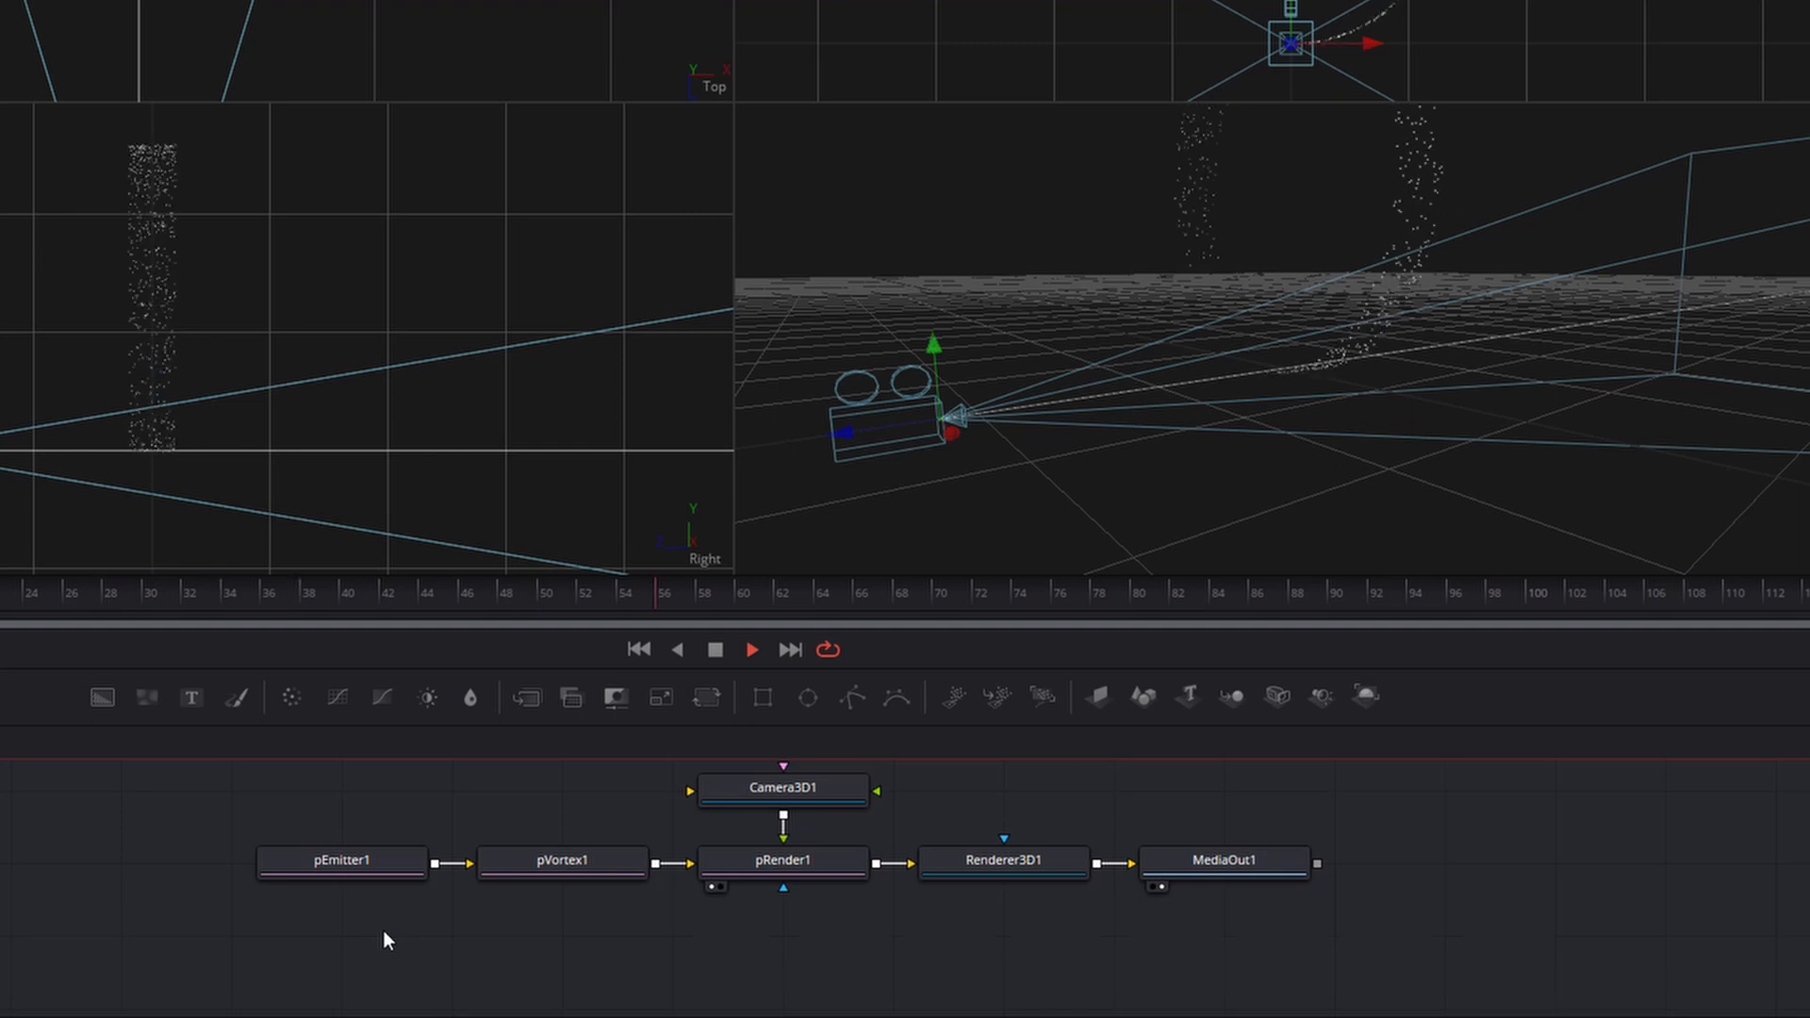
key("ctrl+shift+v")
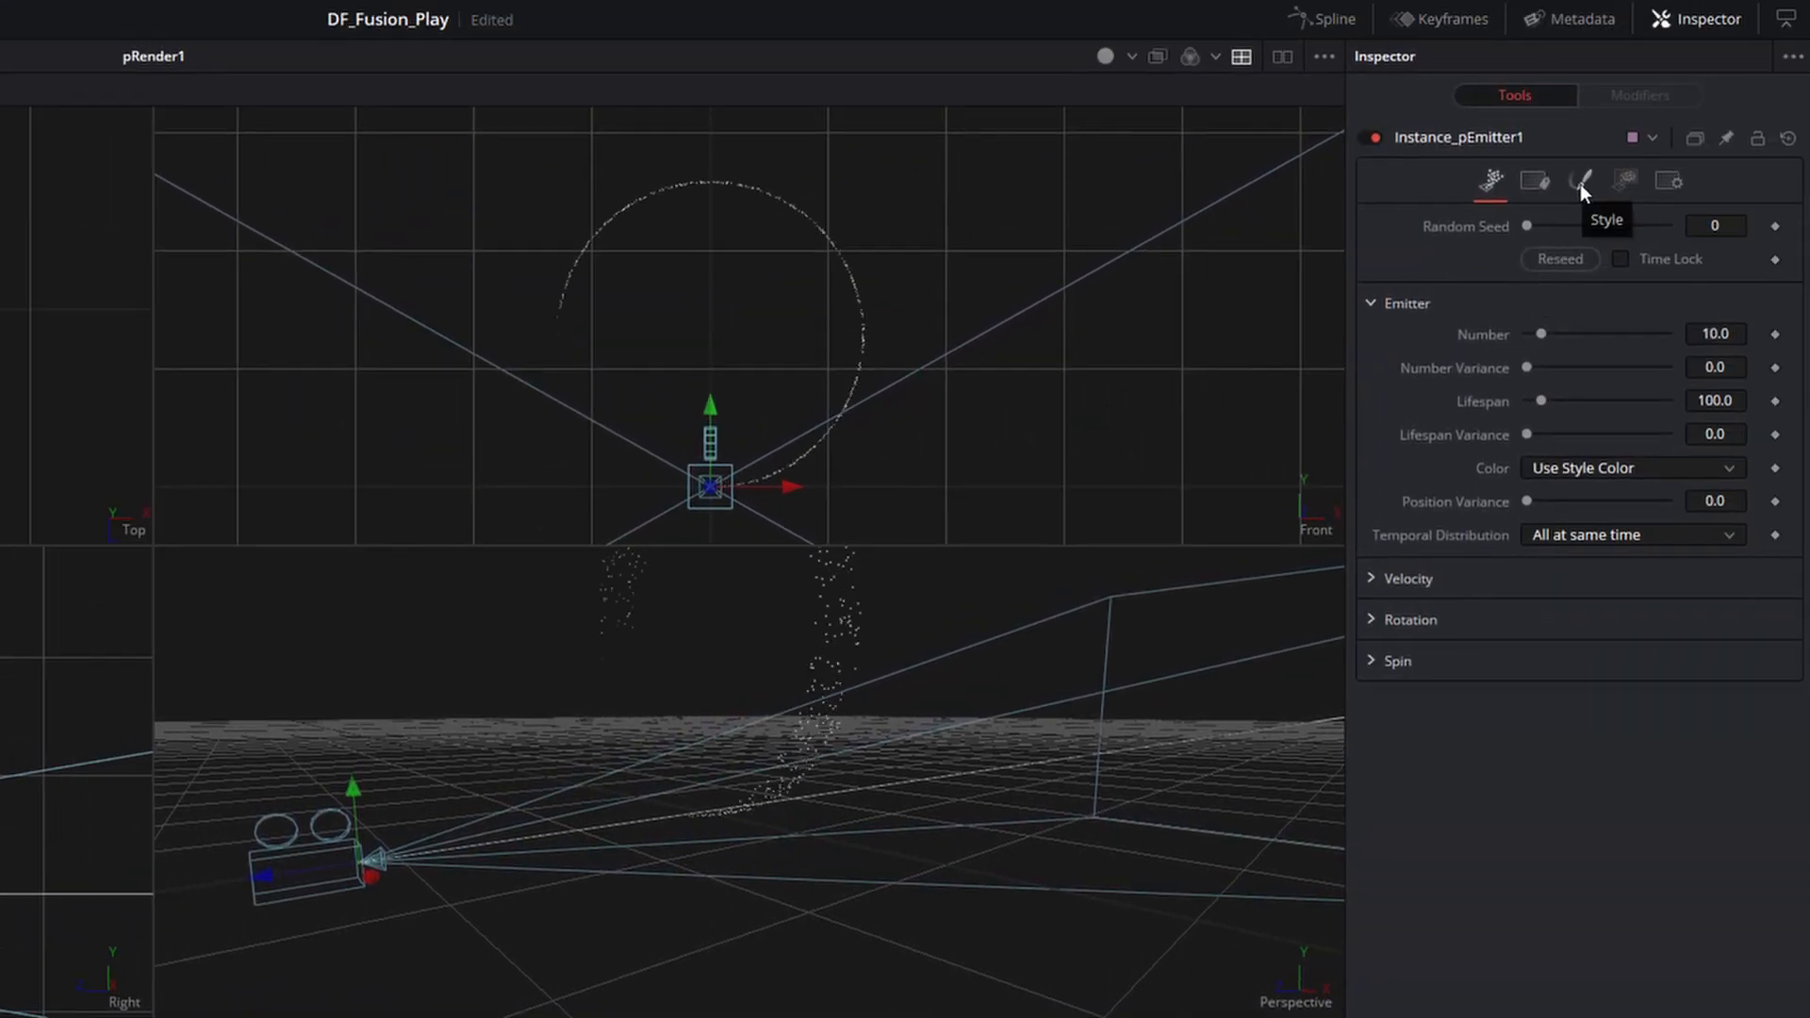
Deinstance the Translate group in Instance_pEmitter1's region settings so its position is independent of pEmitter1.
left_click(1619, 182)
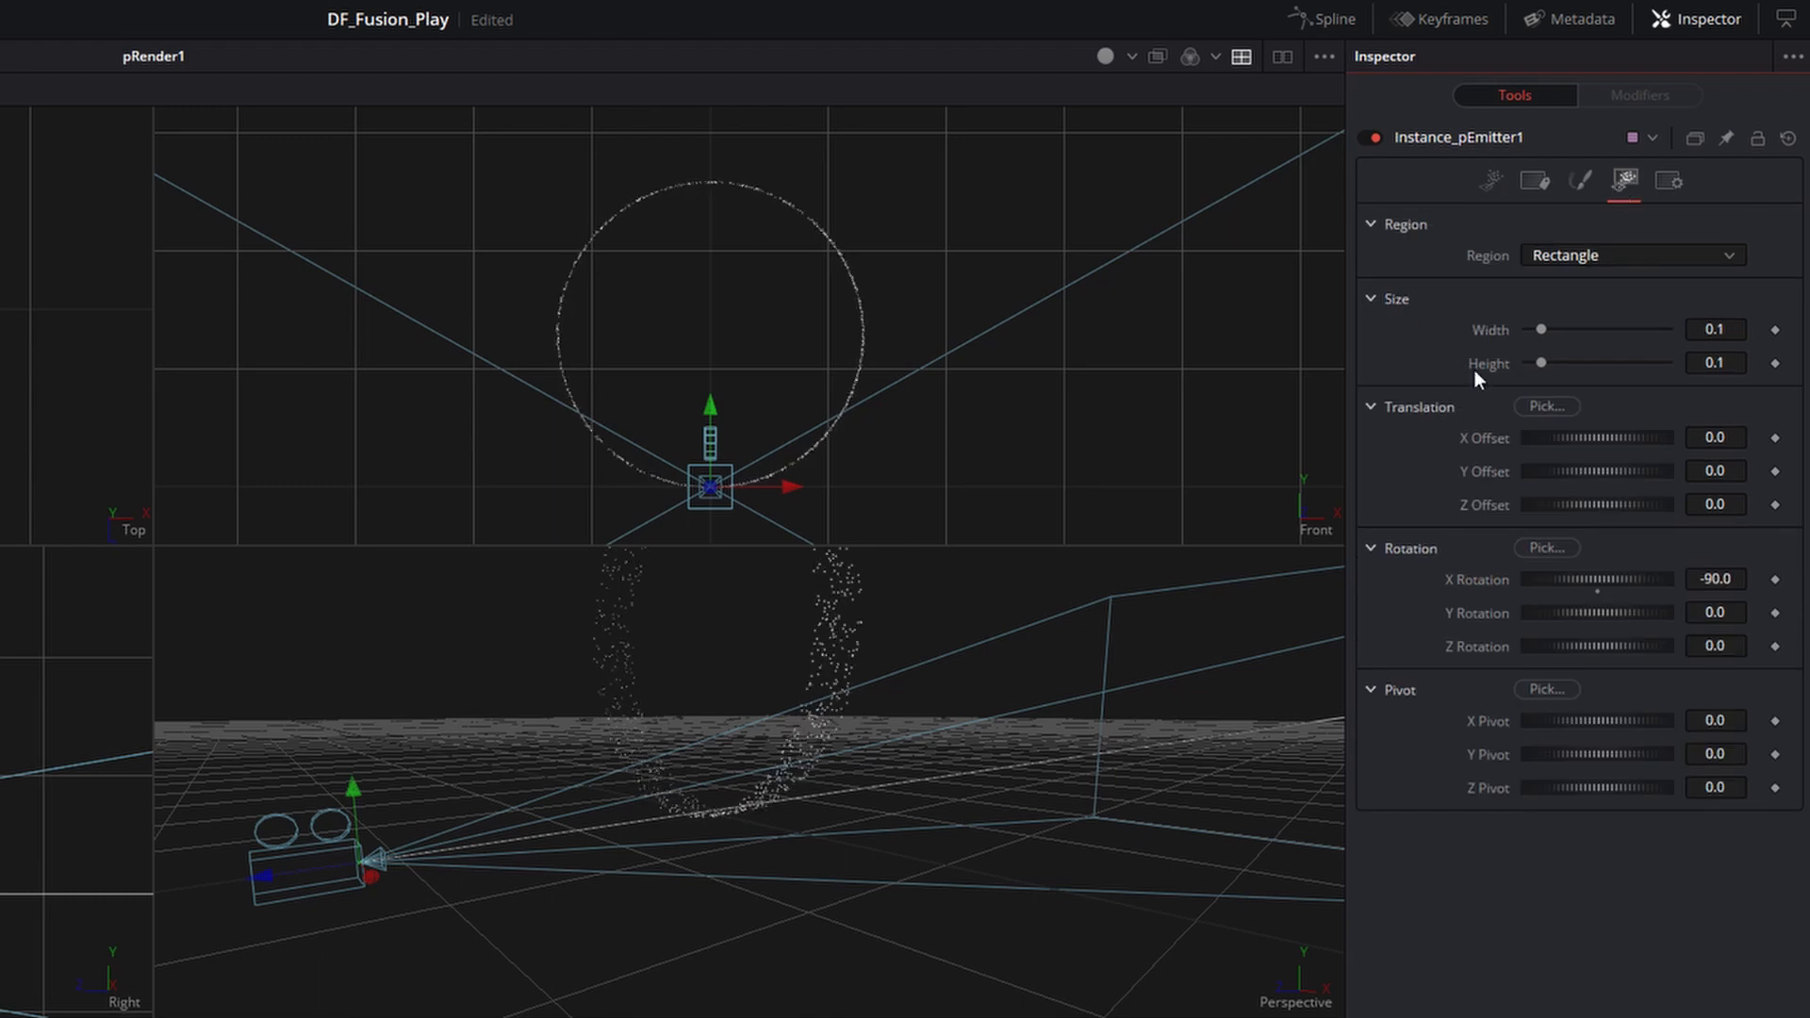
right_click(1422, 409)
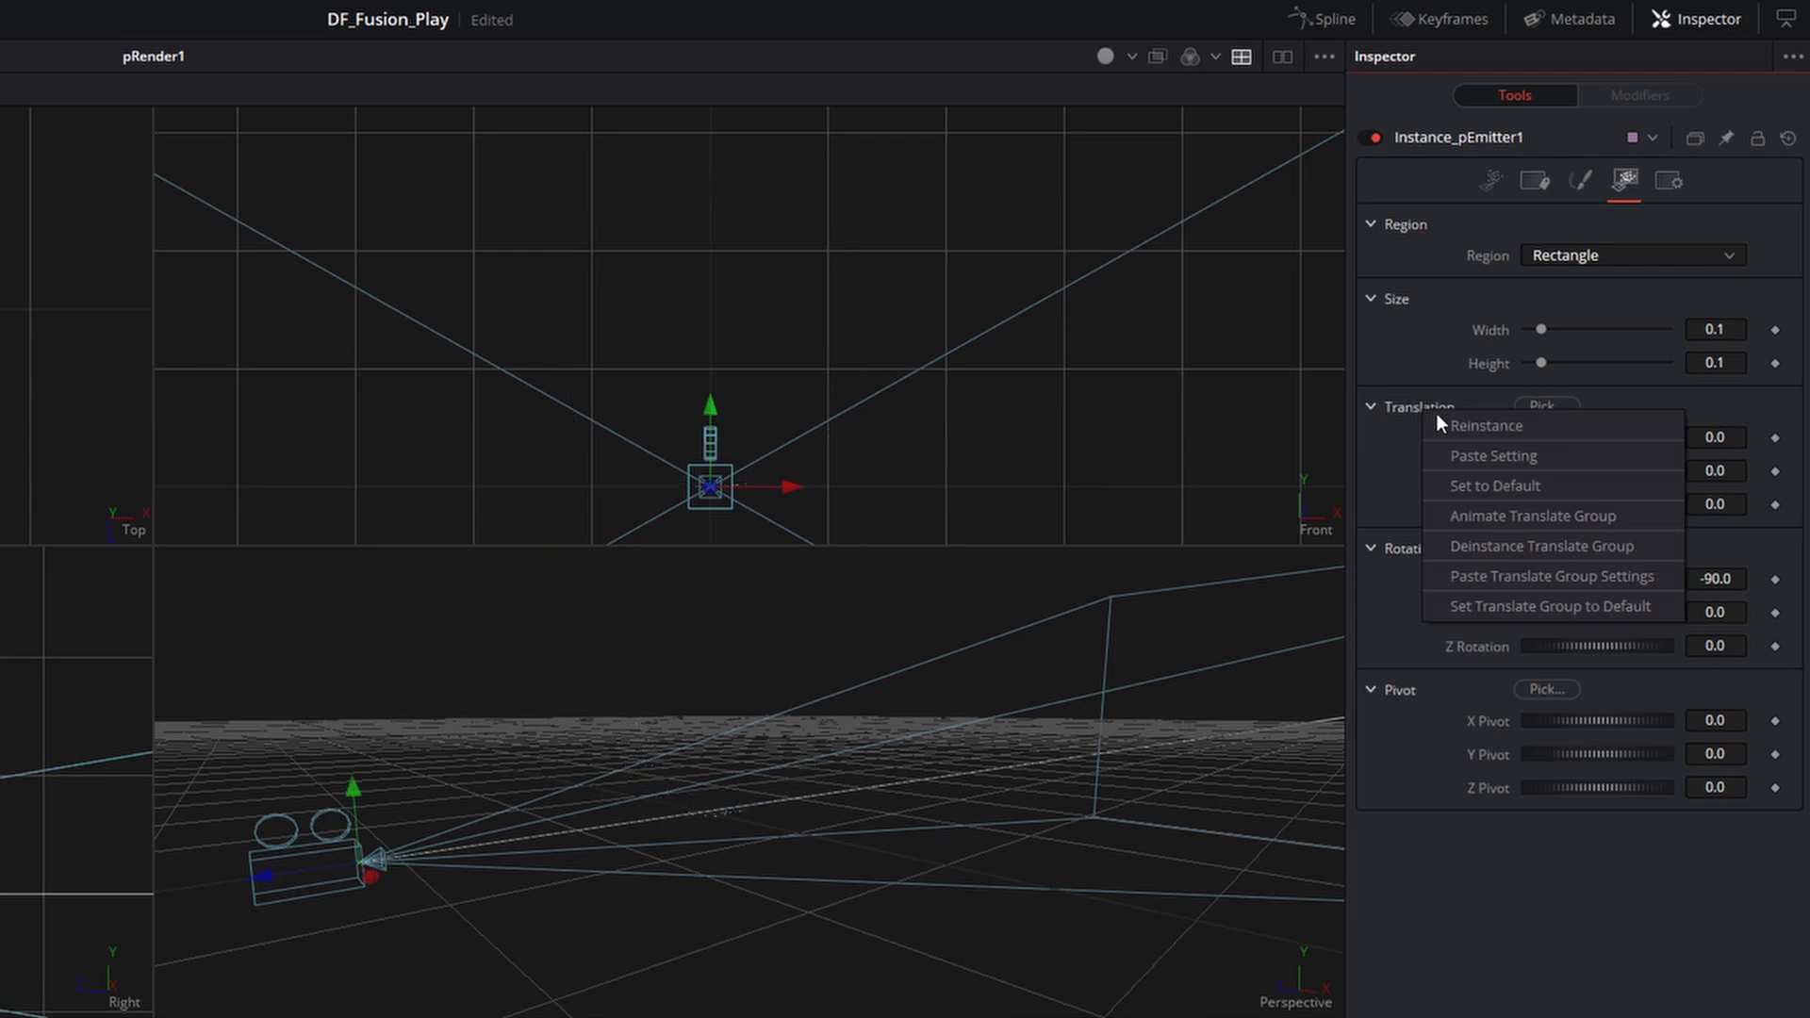
left_click(1495, 552)
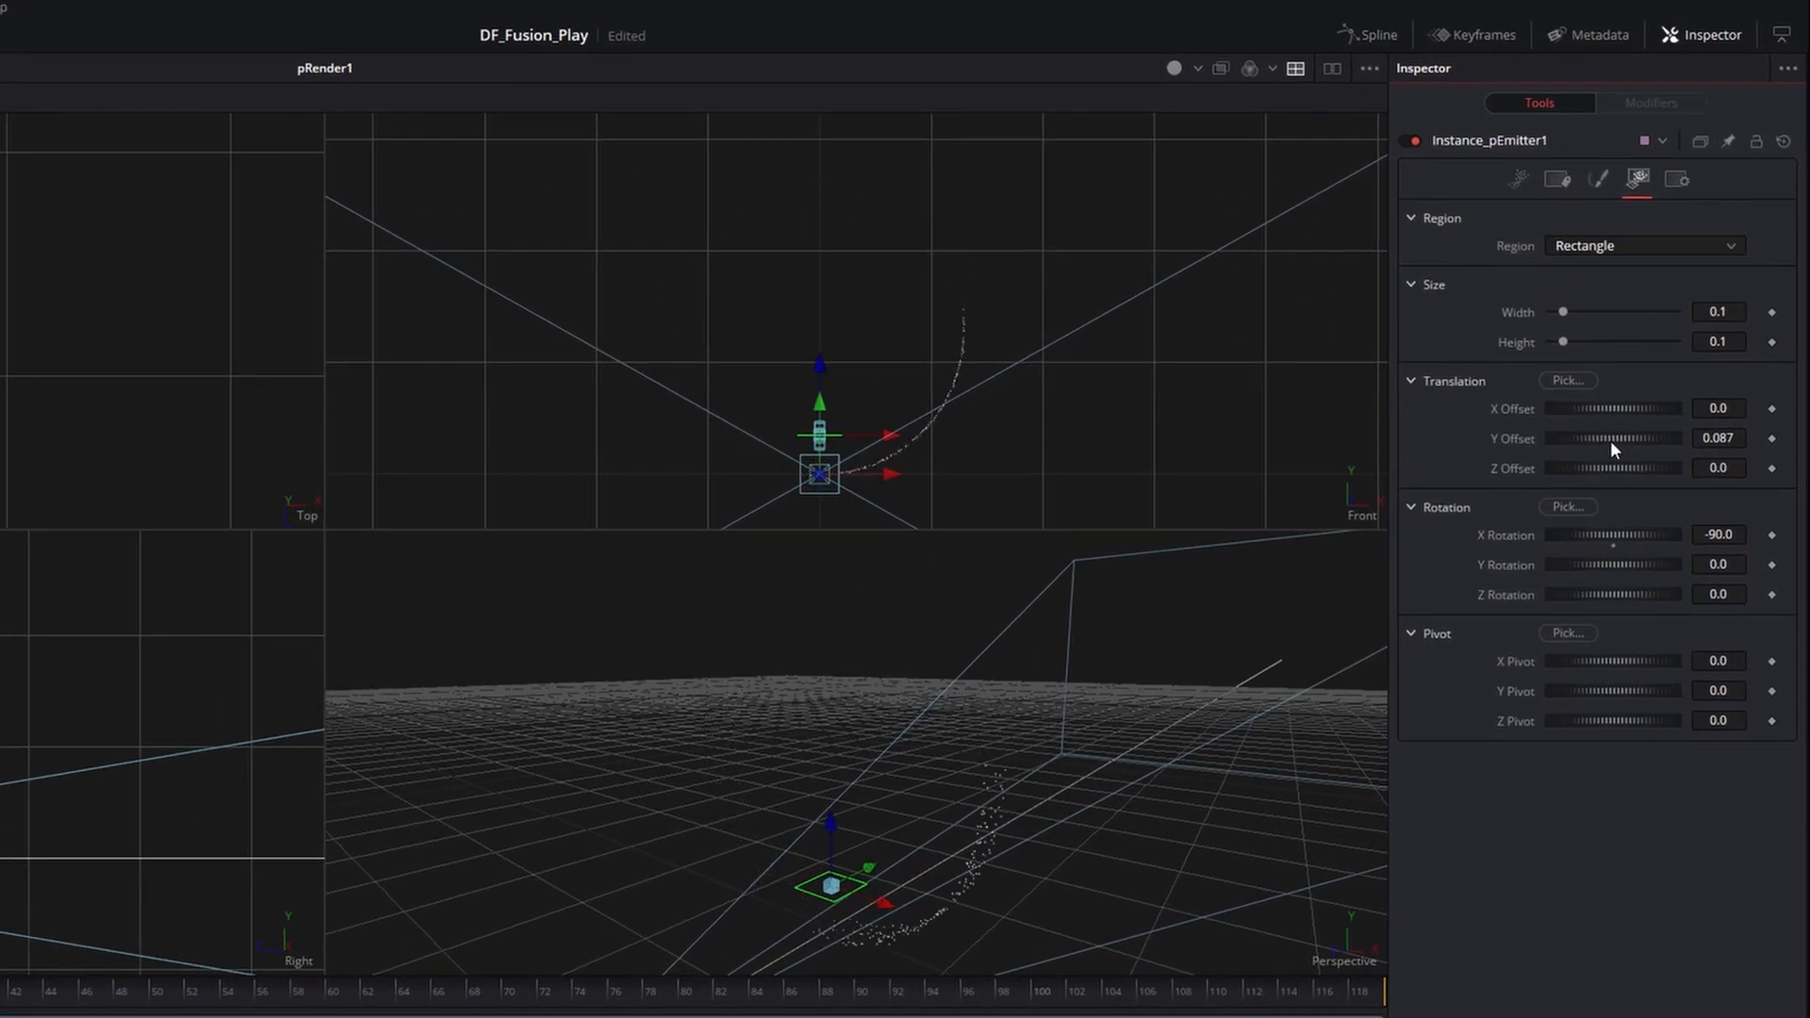
Set Instance_pEmitter1's Y Offset to 0.116 and check both emitter rectangles in the Perspective view.
left_click_drag(1611, 441, 1610, 441)
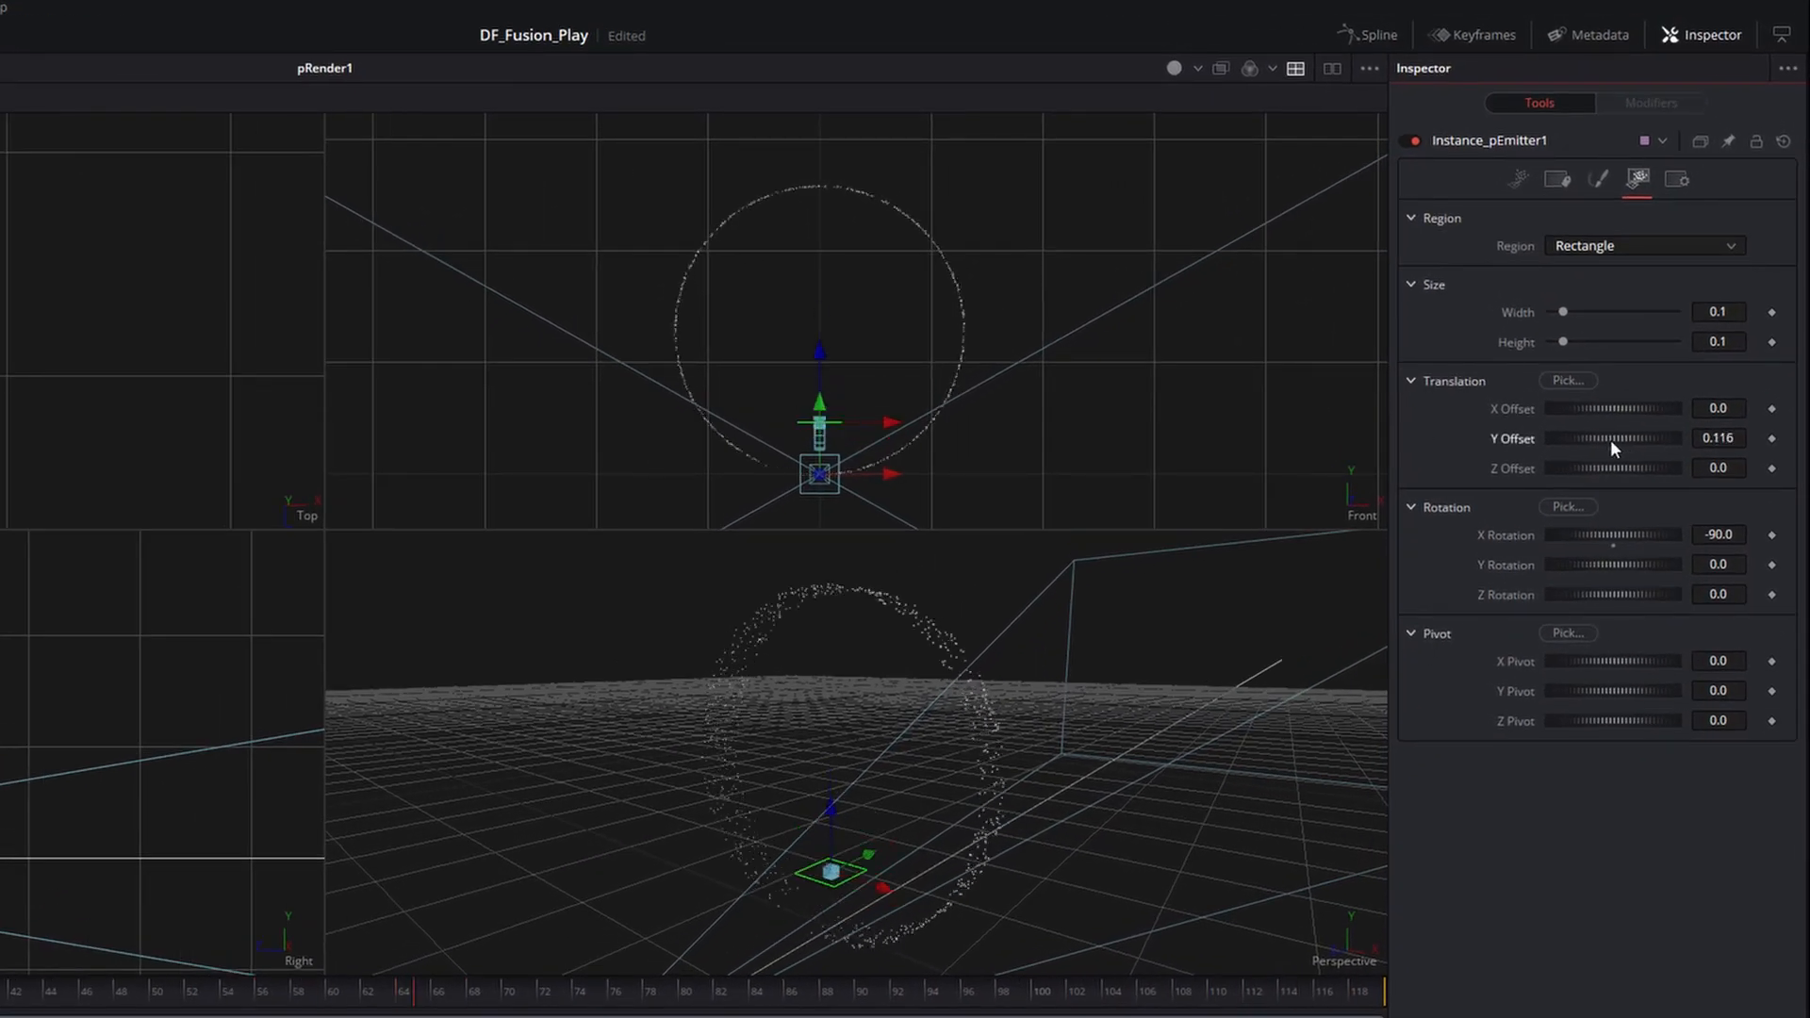
left_click_drag(799, 805, 850, 813)
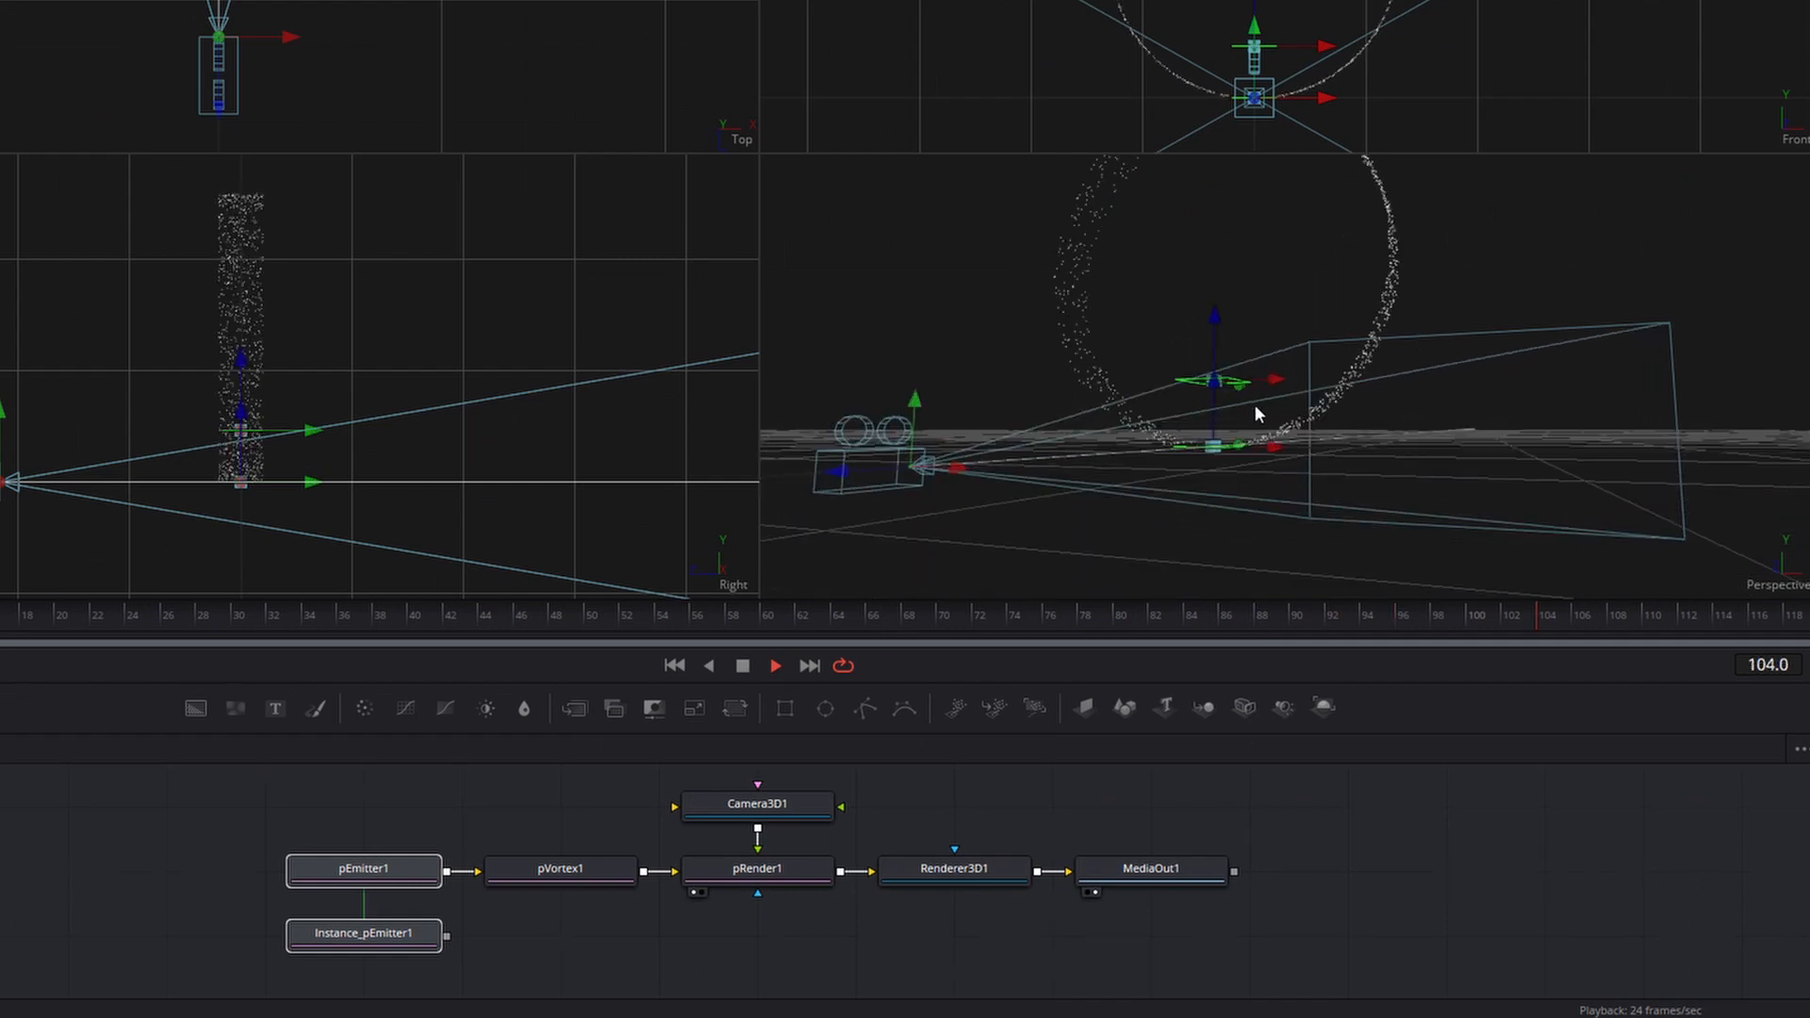
scroll(1223, 428, "up", 5)
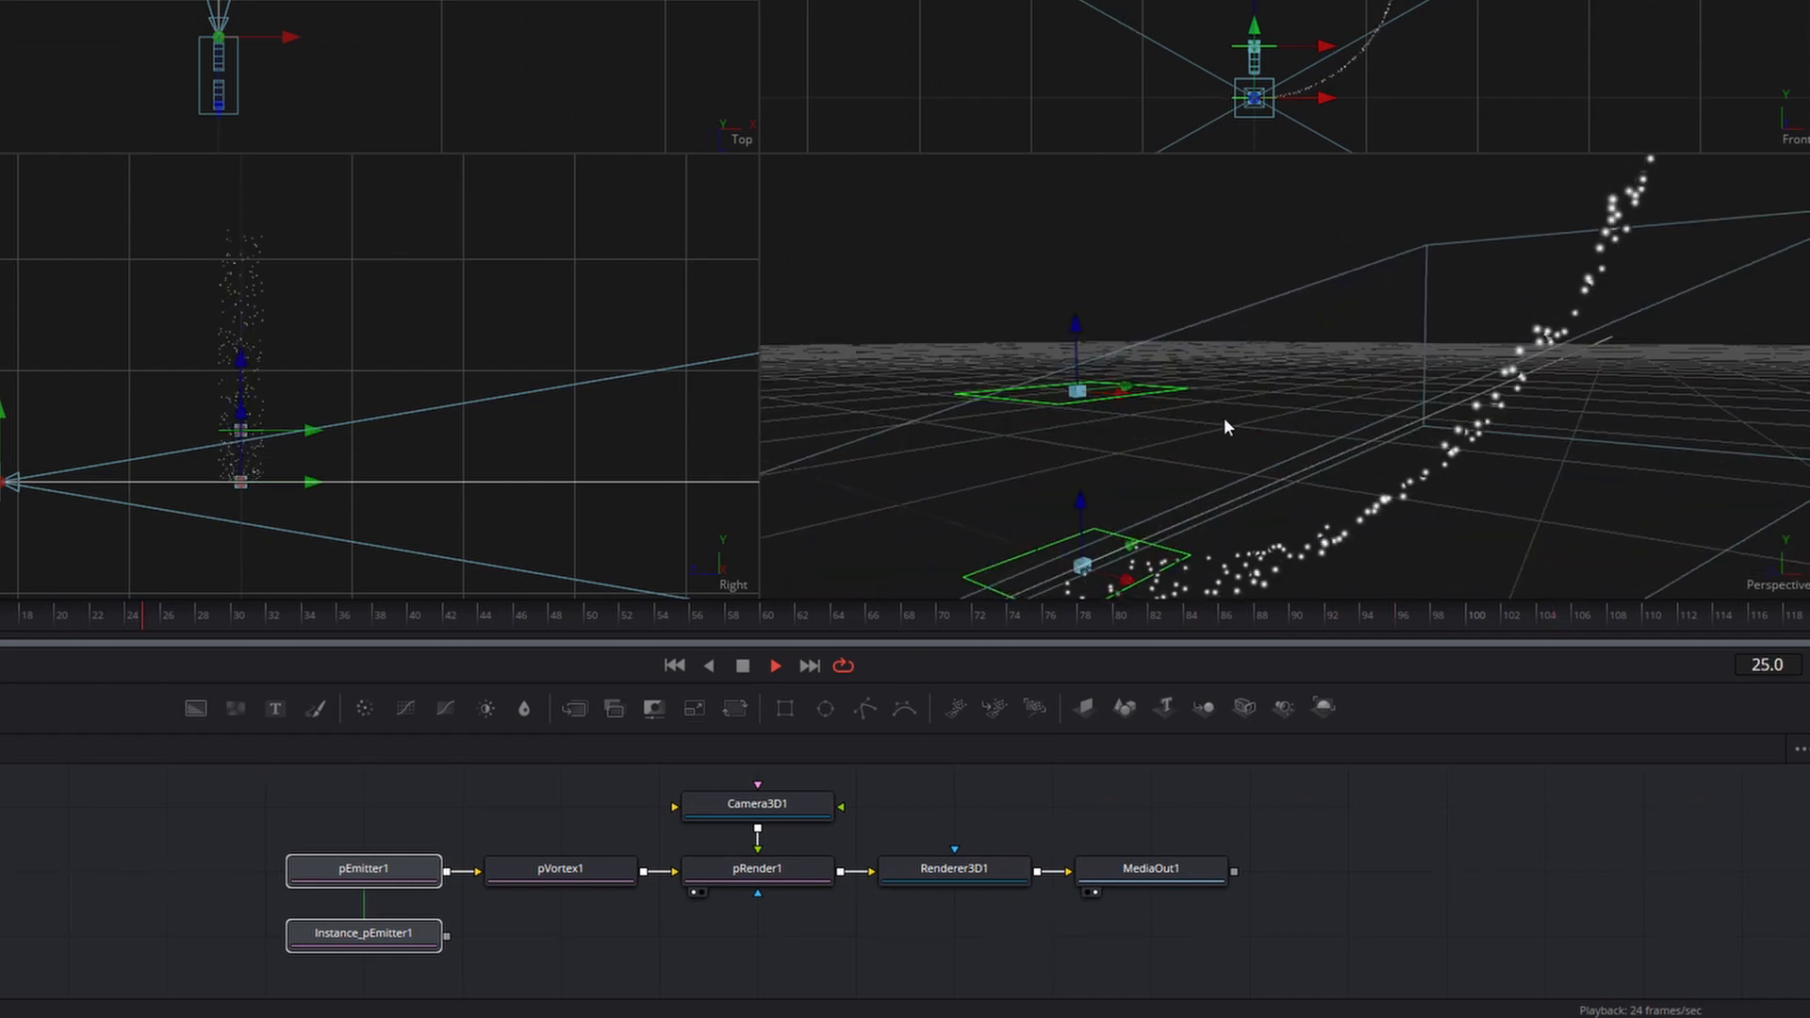
left_click_drag(1223, 417, 1203, 461)
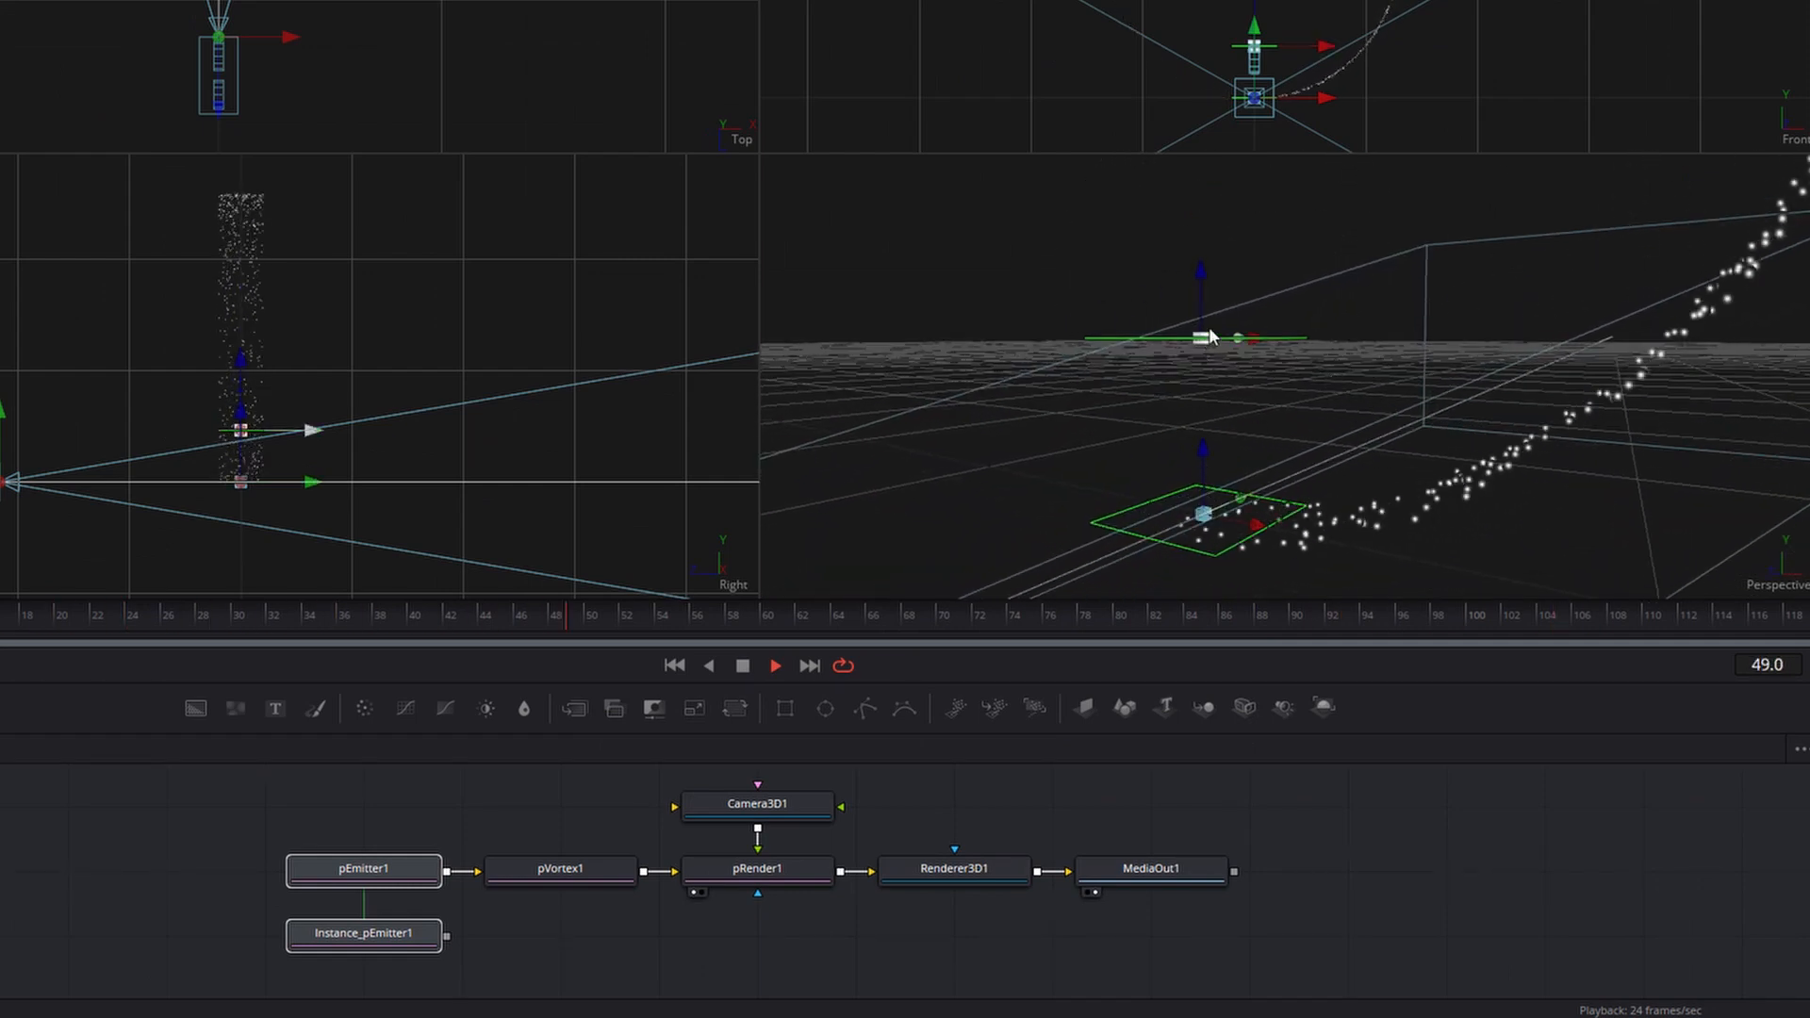
left_click_drag(1202, 384, 1239, 428)
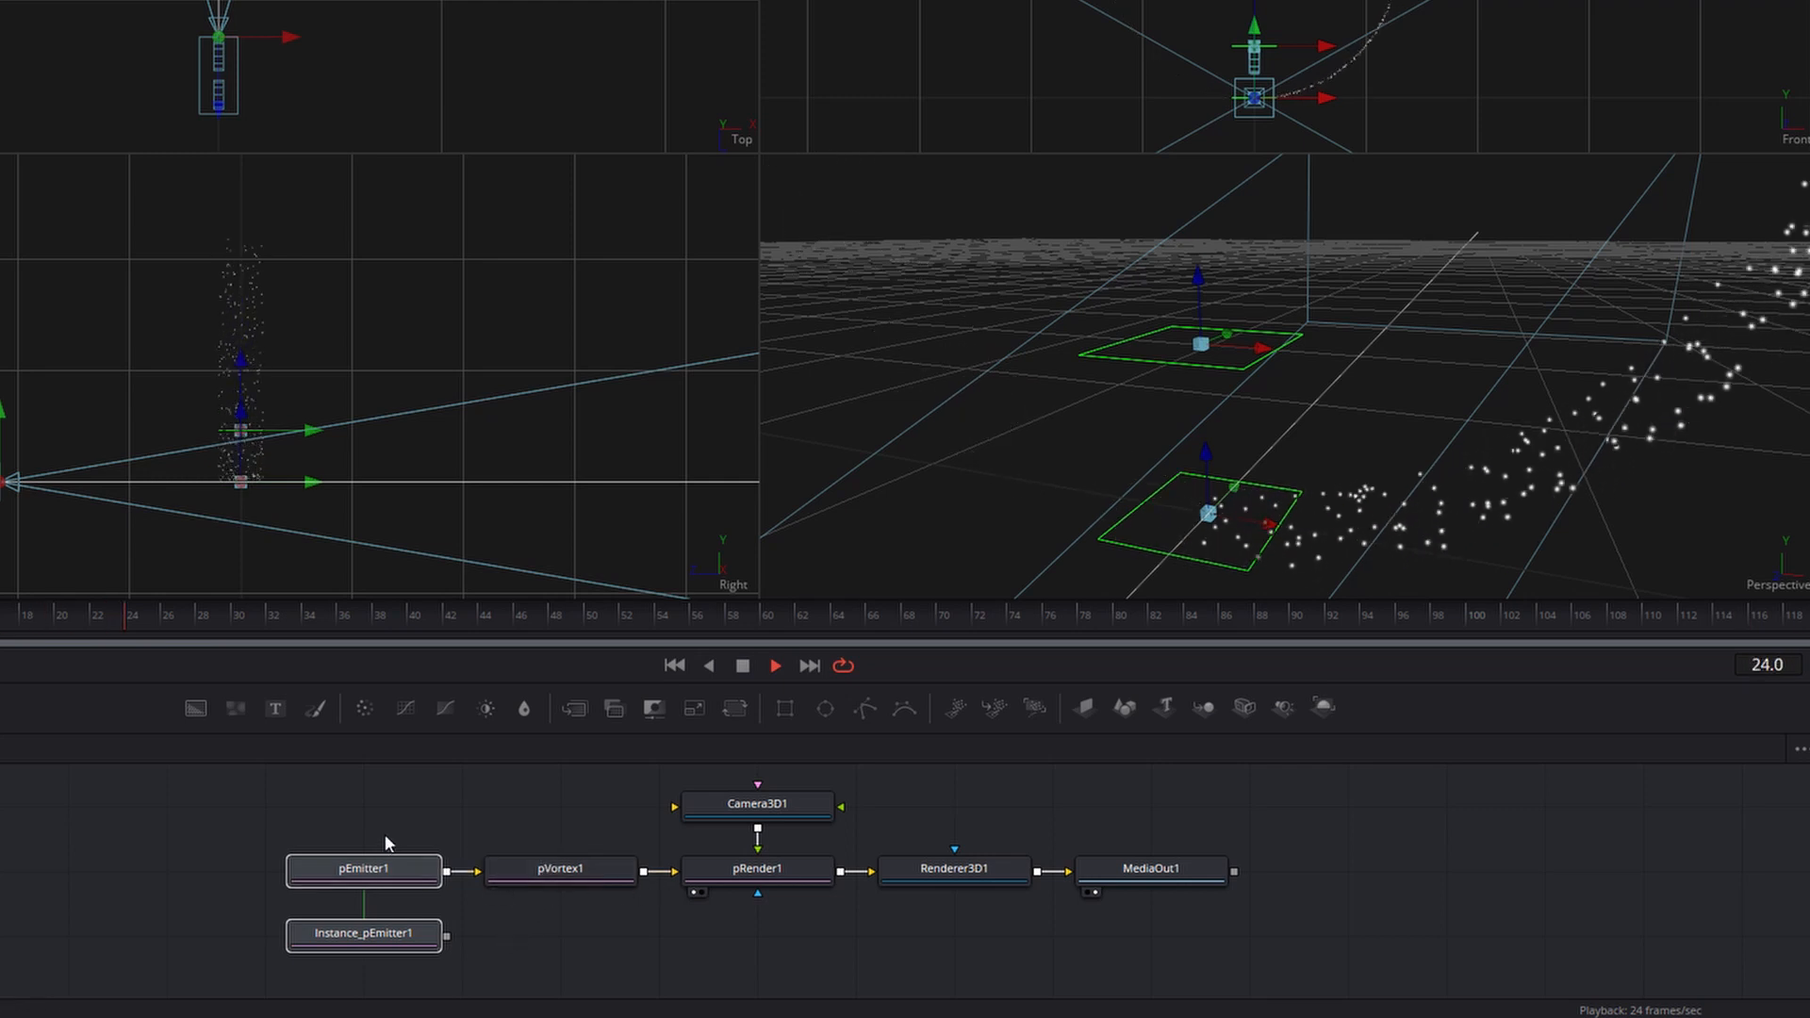
Make room after the two emitters, merge both through a pMerge node, and connect its output to pVortex1.
left_click_drag(423, 877, 226, 880)
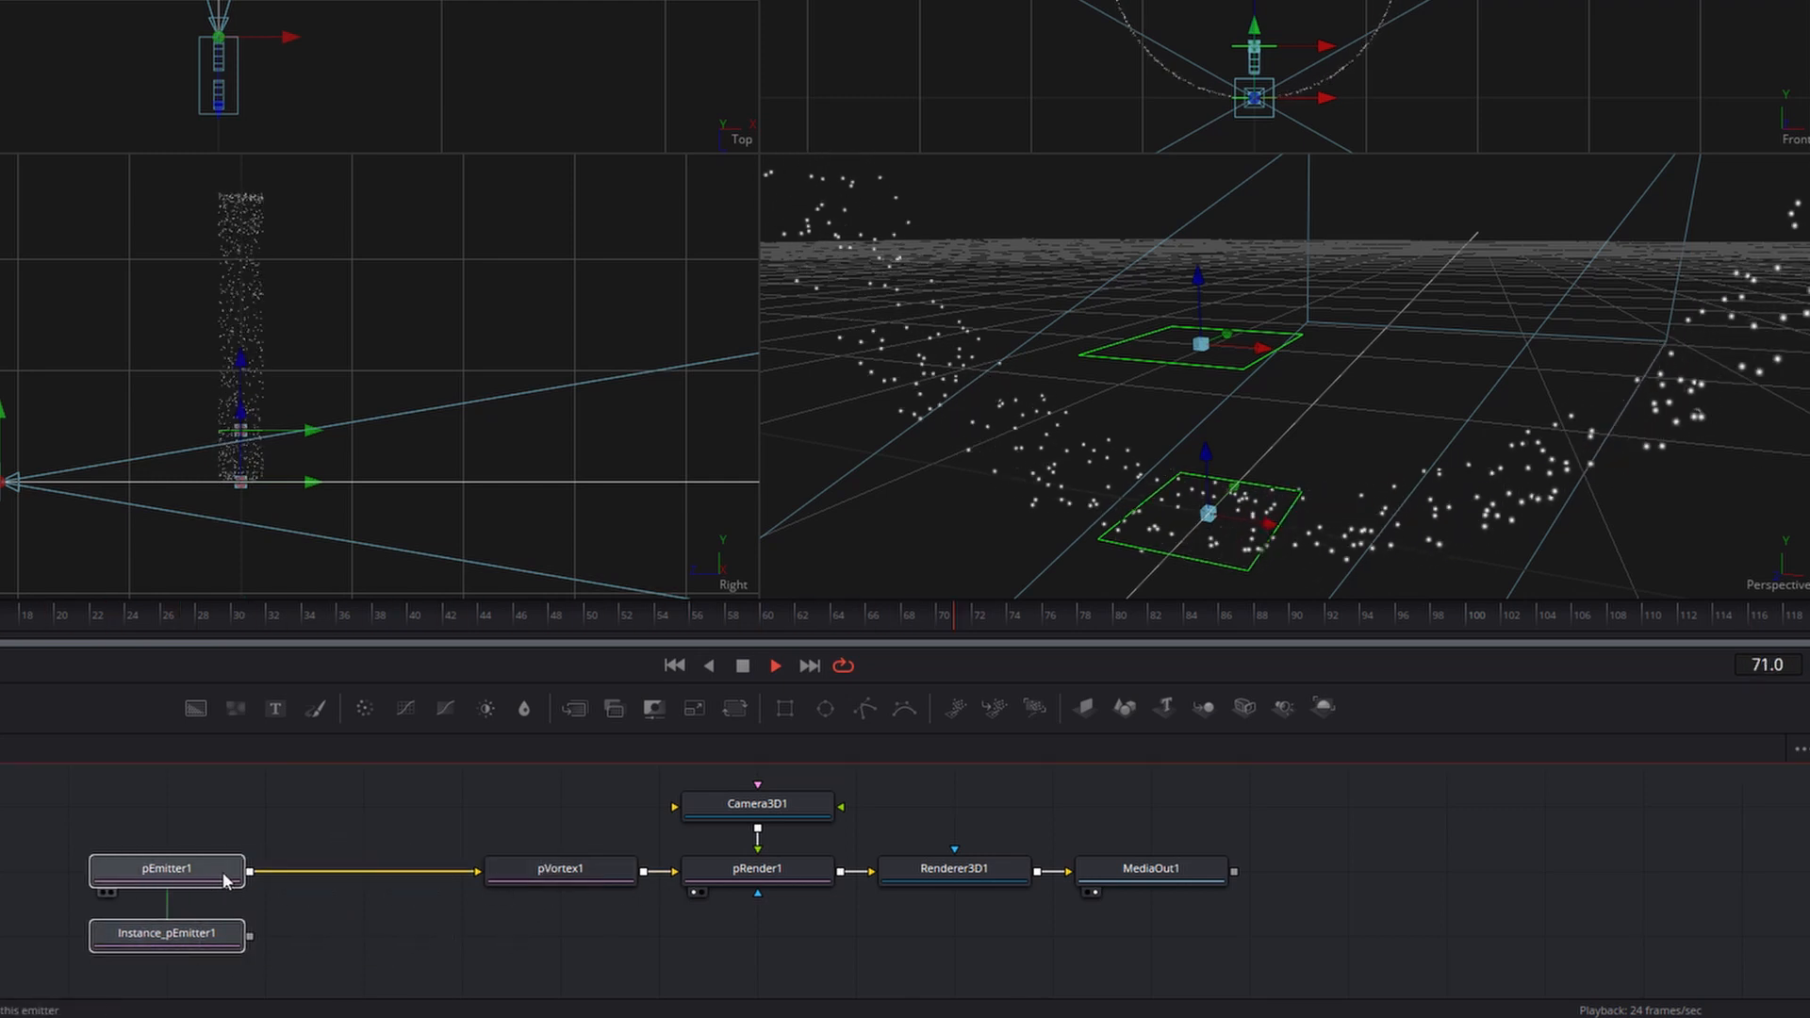
left_click(346, 865)
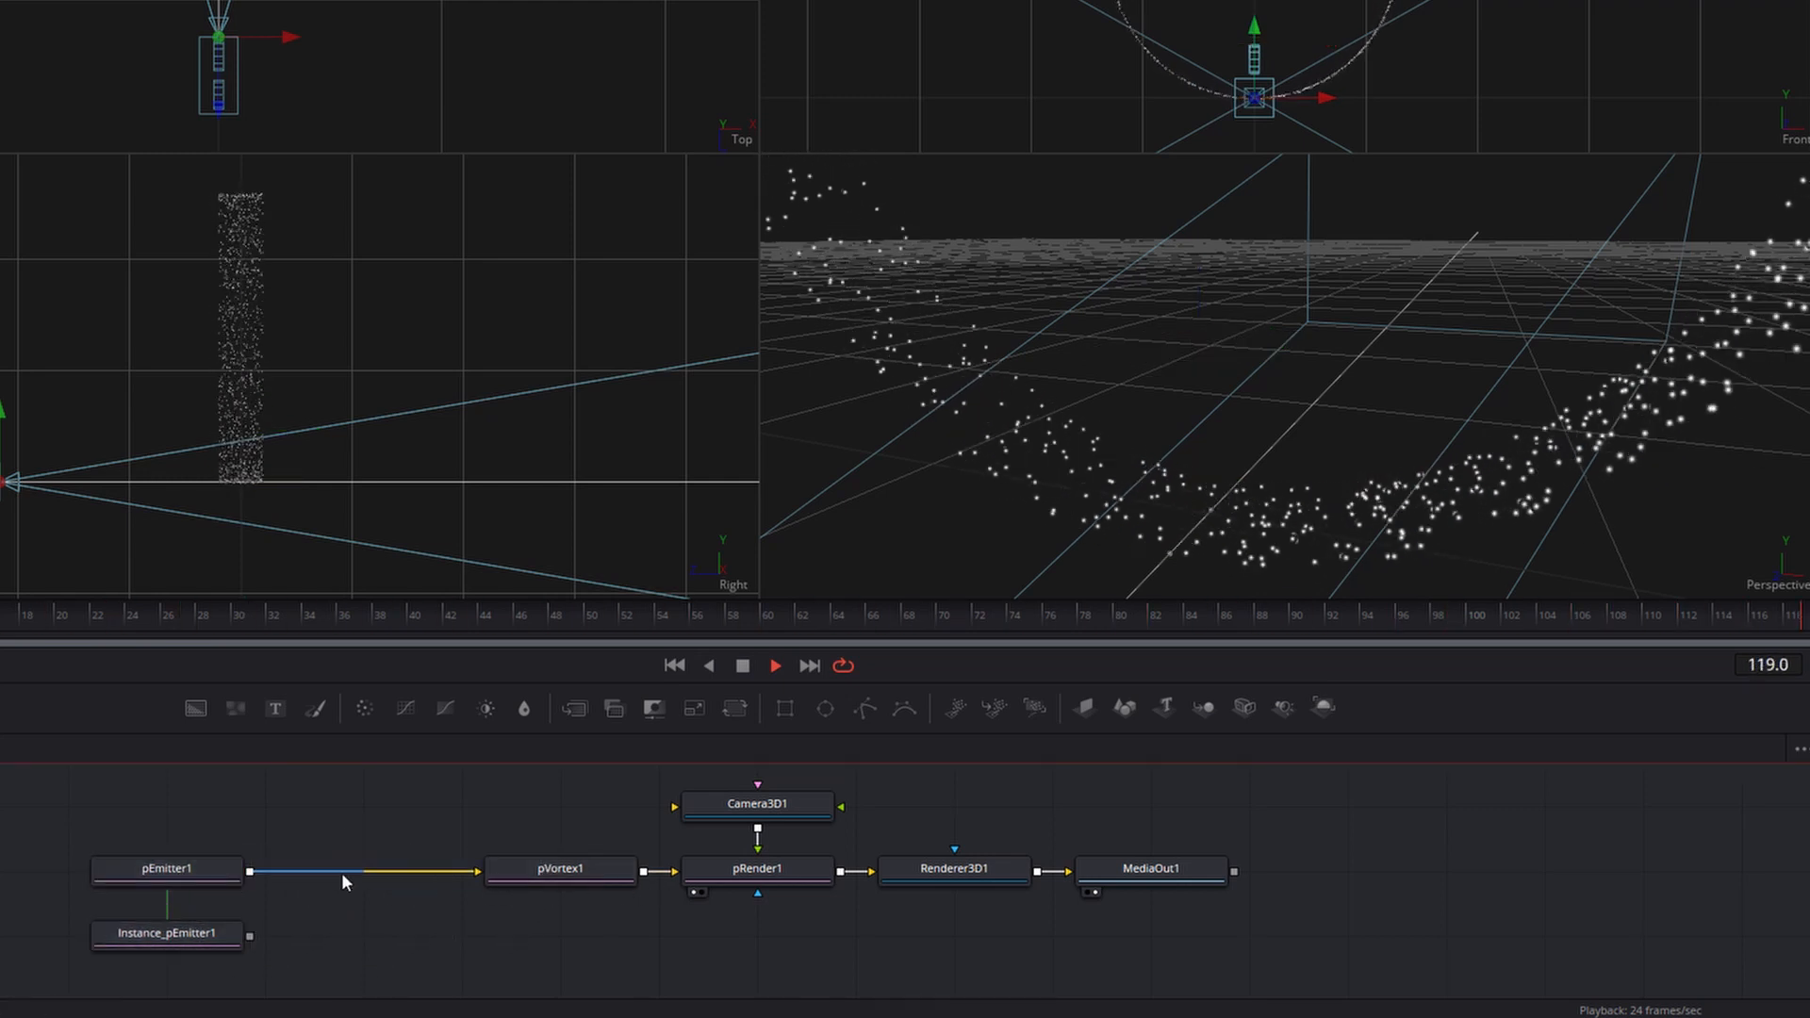
left_click_drag(341, 873, 302, 868)
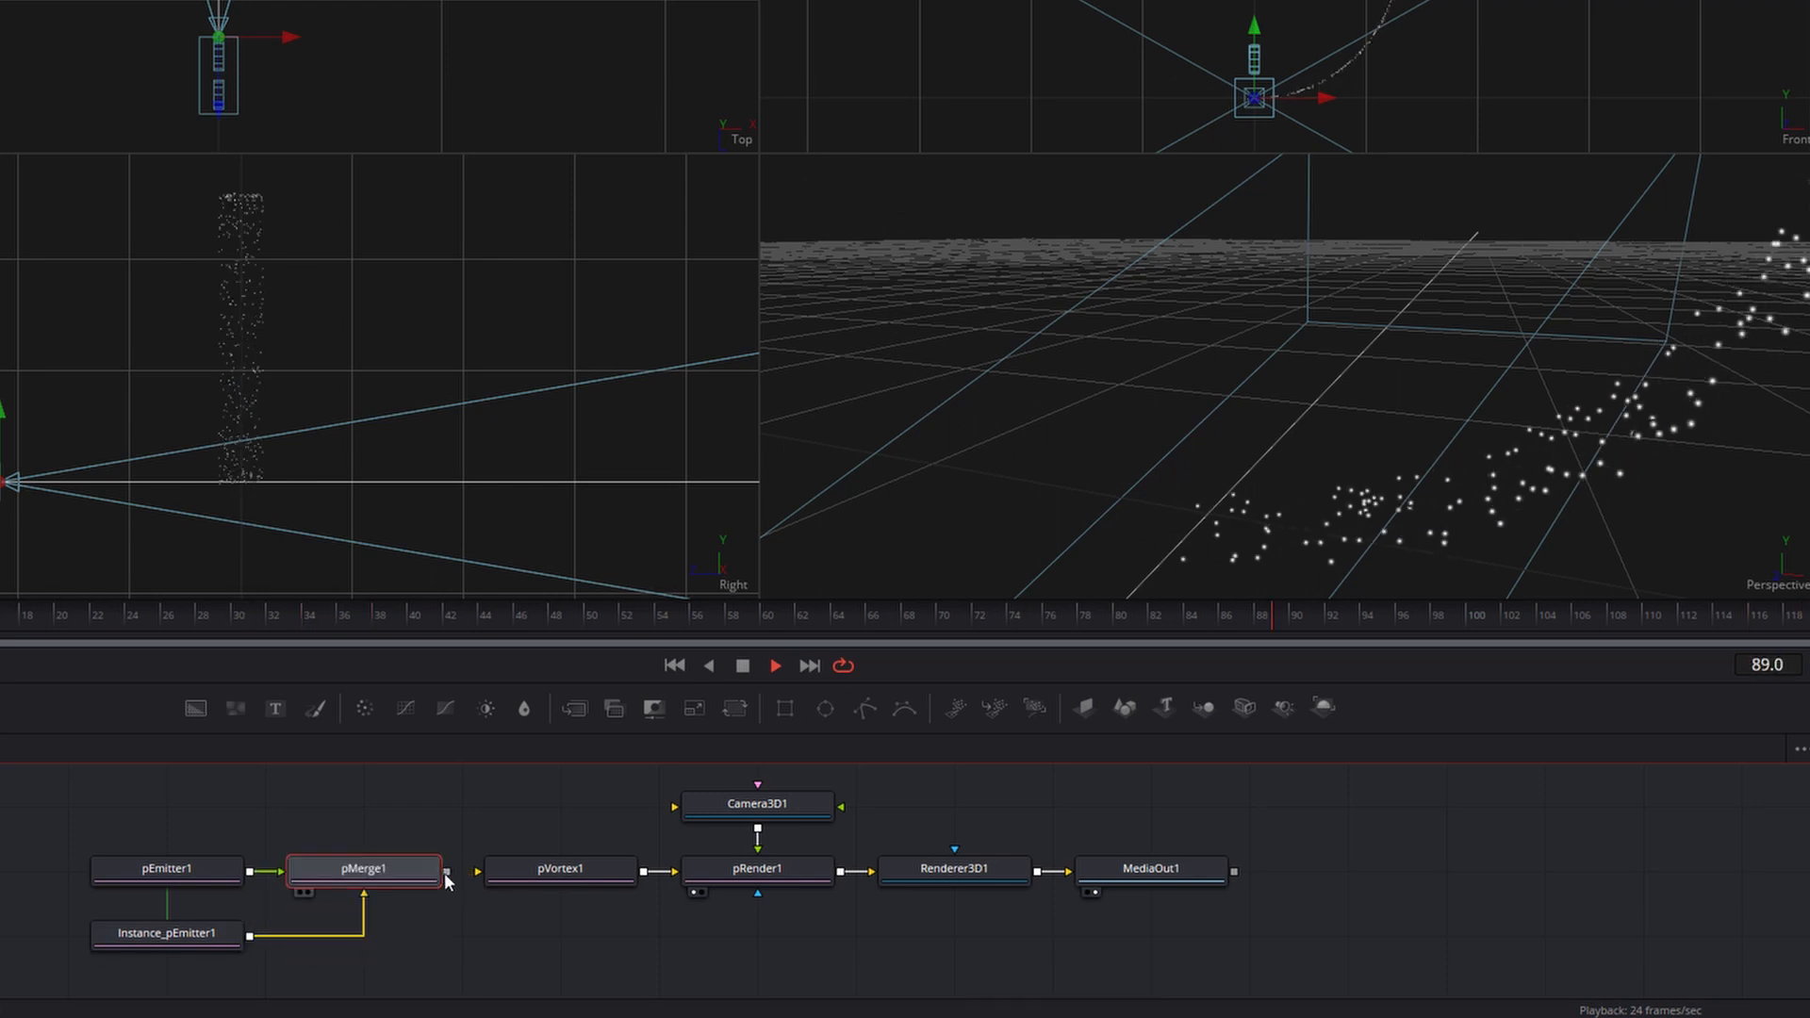
left_click_drag(447, 871, 541, 869)
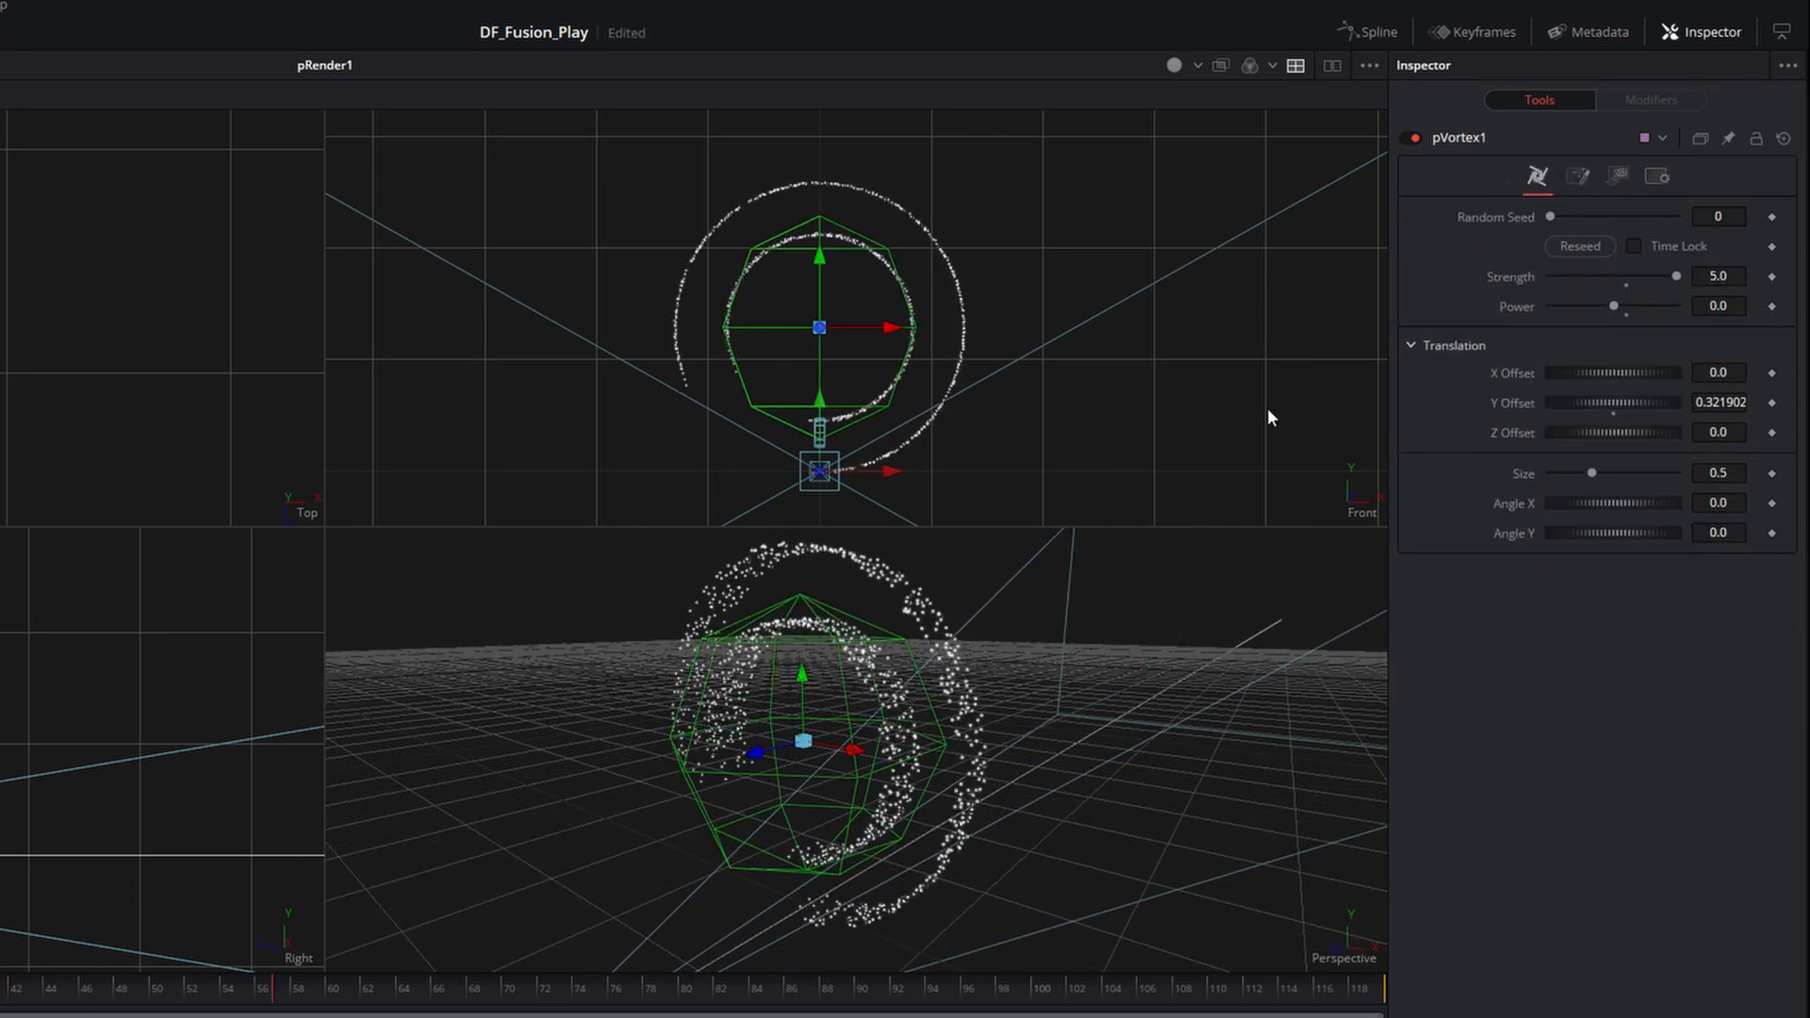
Set pVortex1's Power to 1 and clear the node selection to view the particle rings without the vortex gizmo.
left_click(1722, 306)
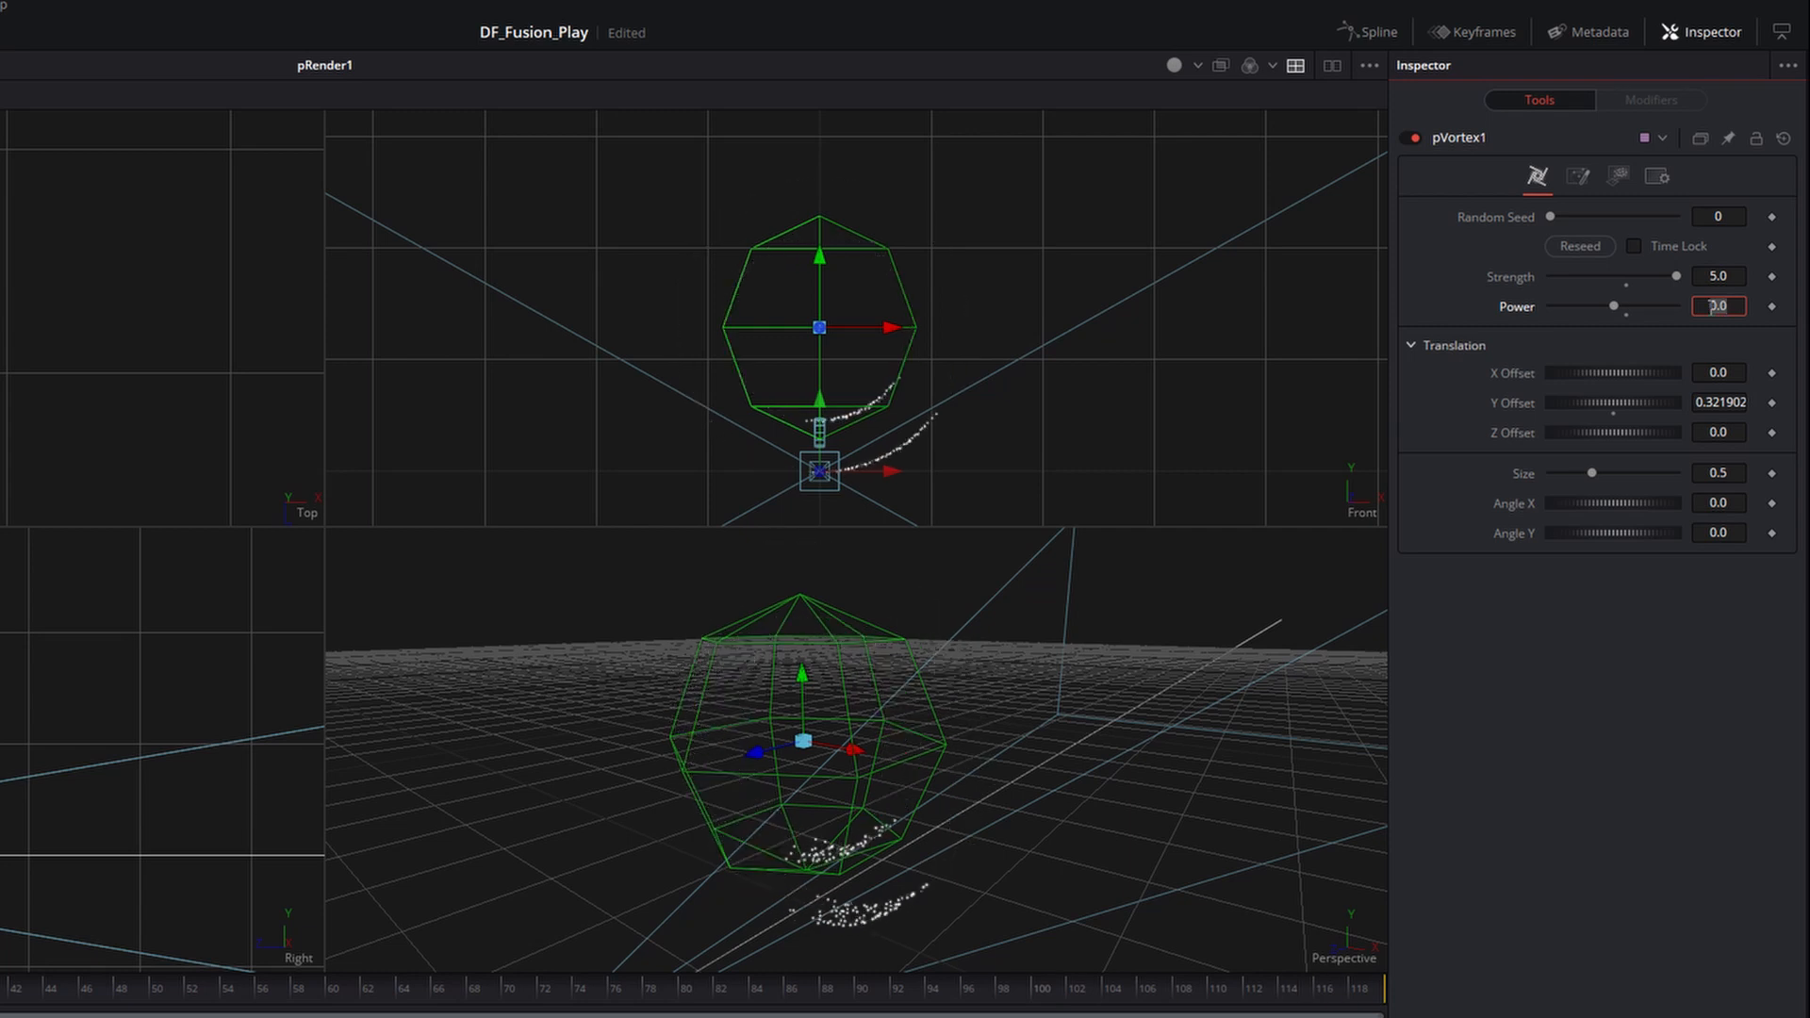
type("1")
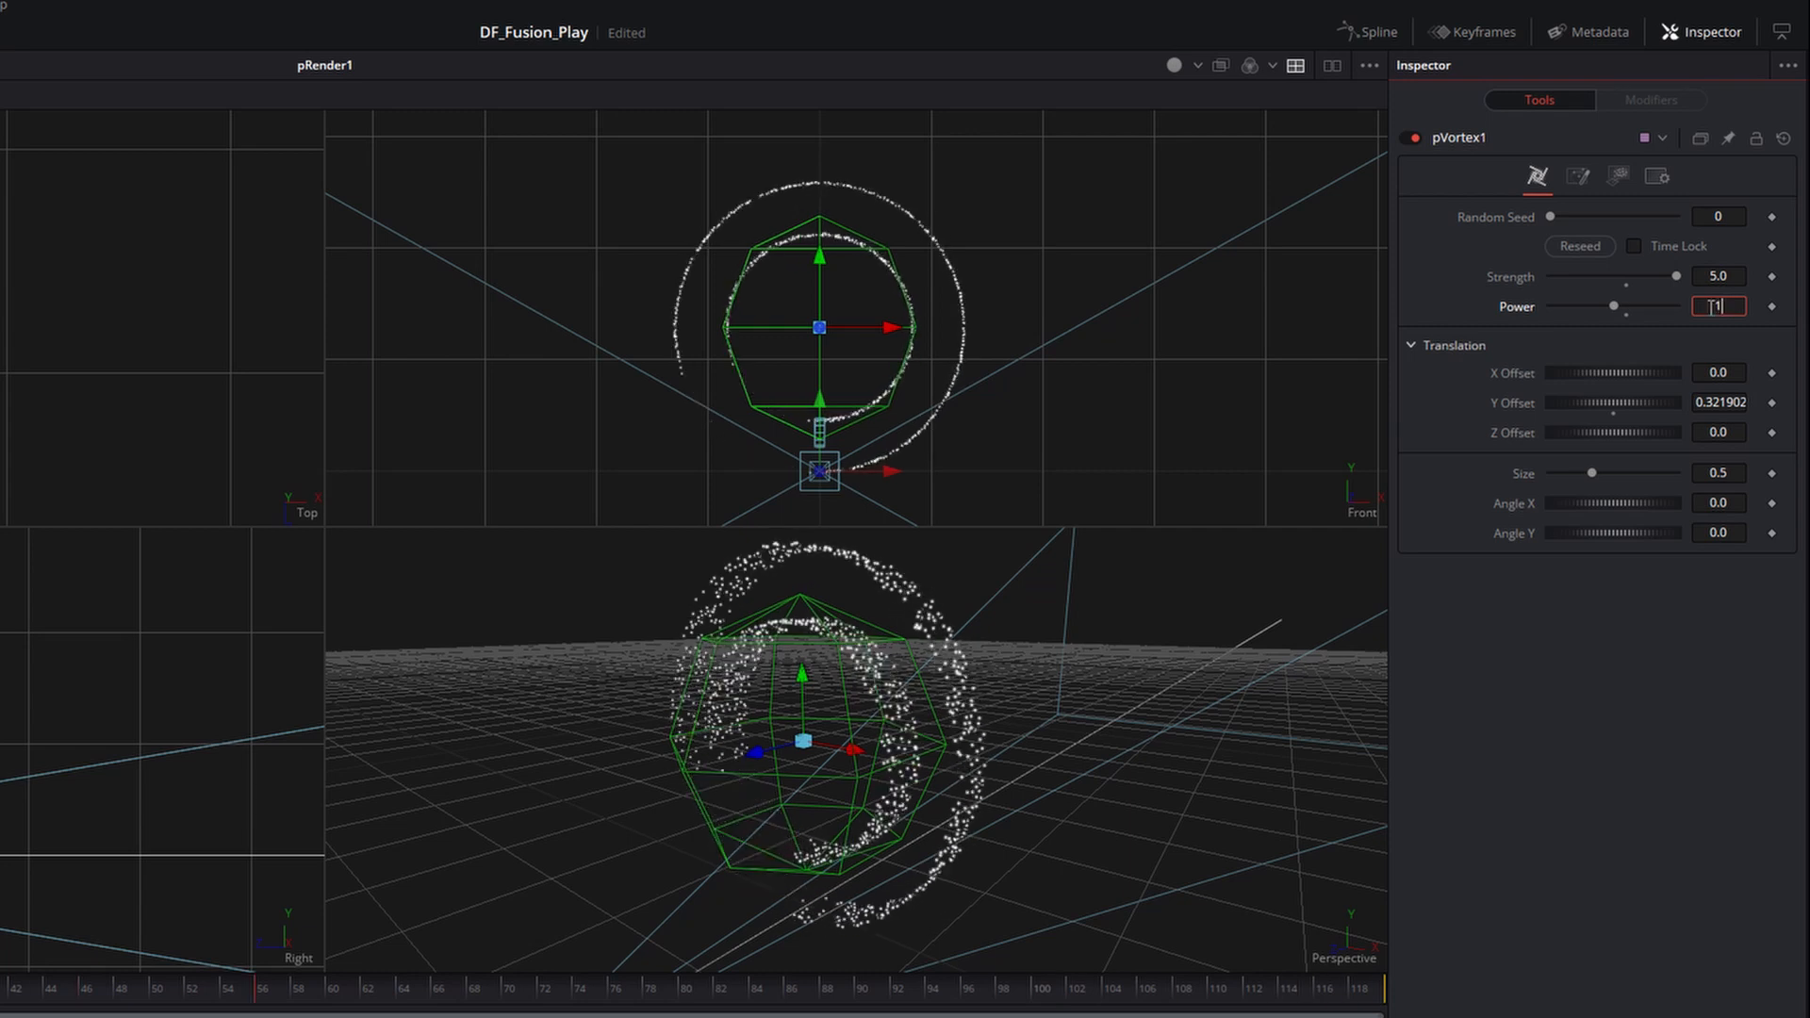
key("Tab")
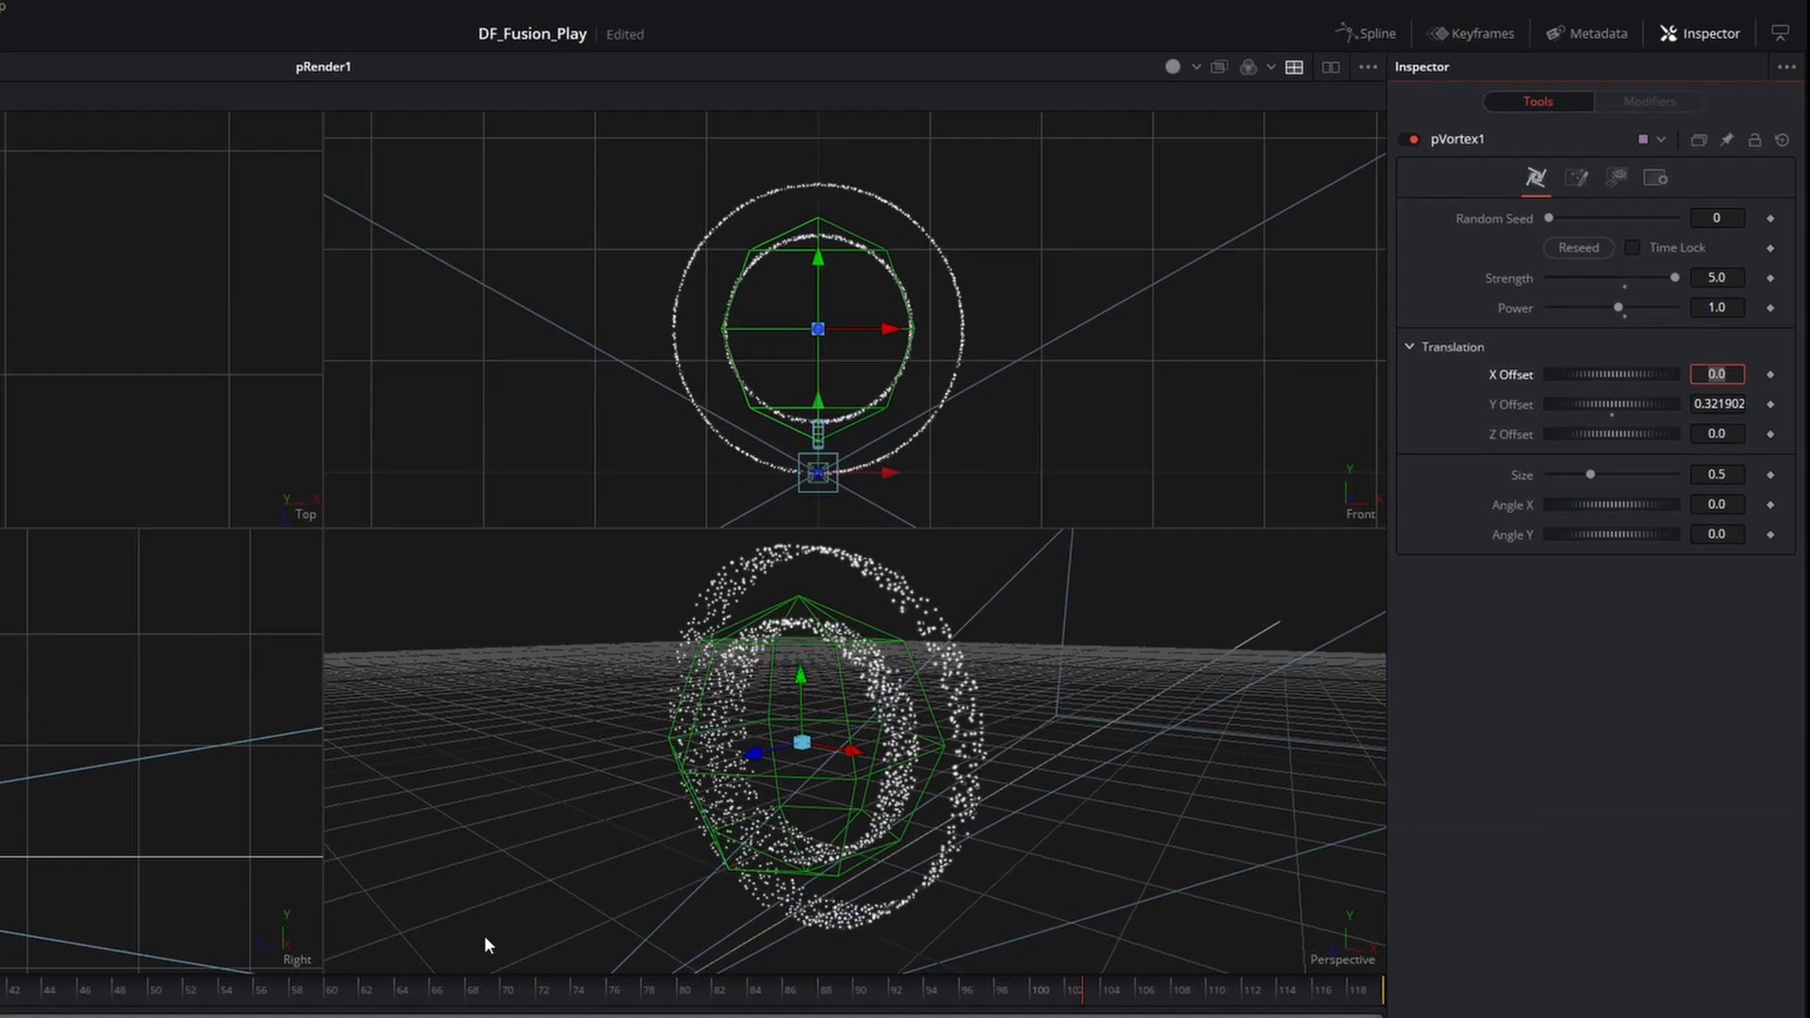
left_click(1372, 64)
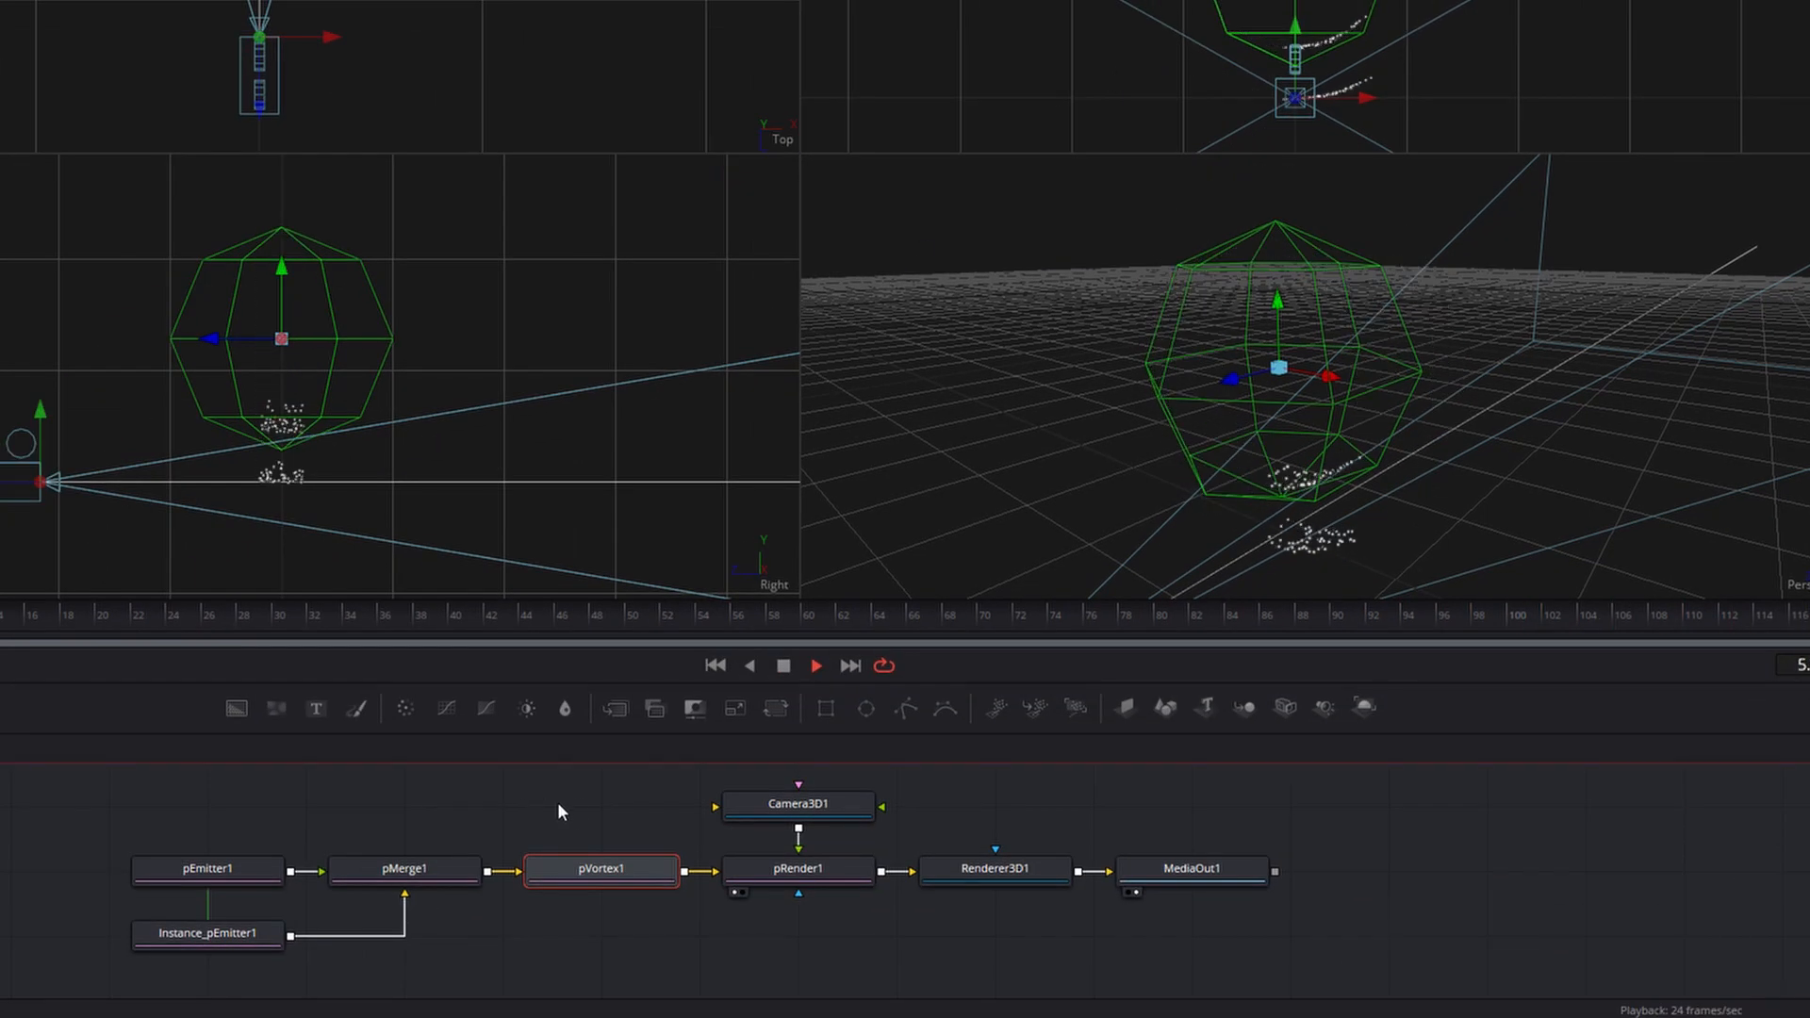
left_click(581, 801)
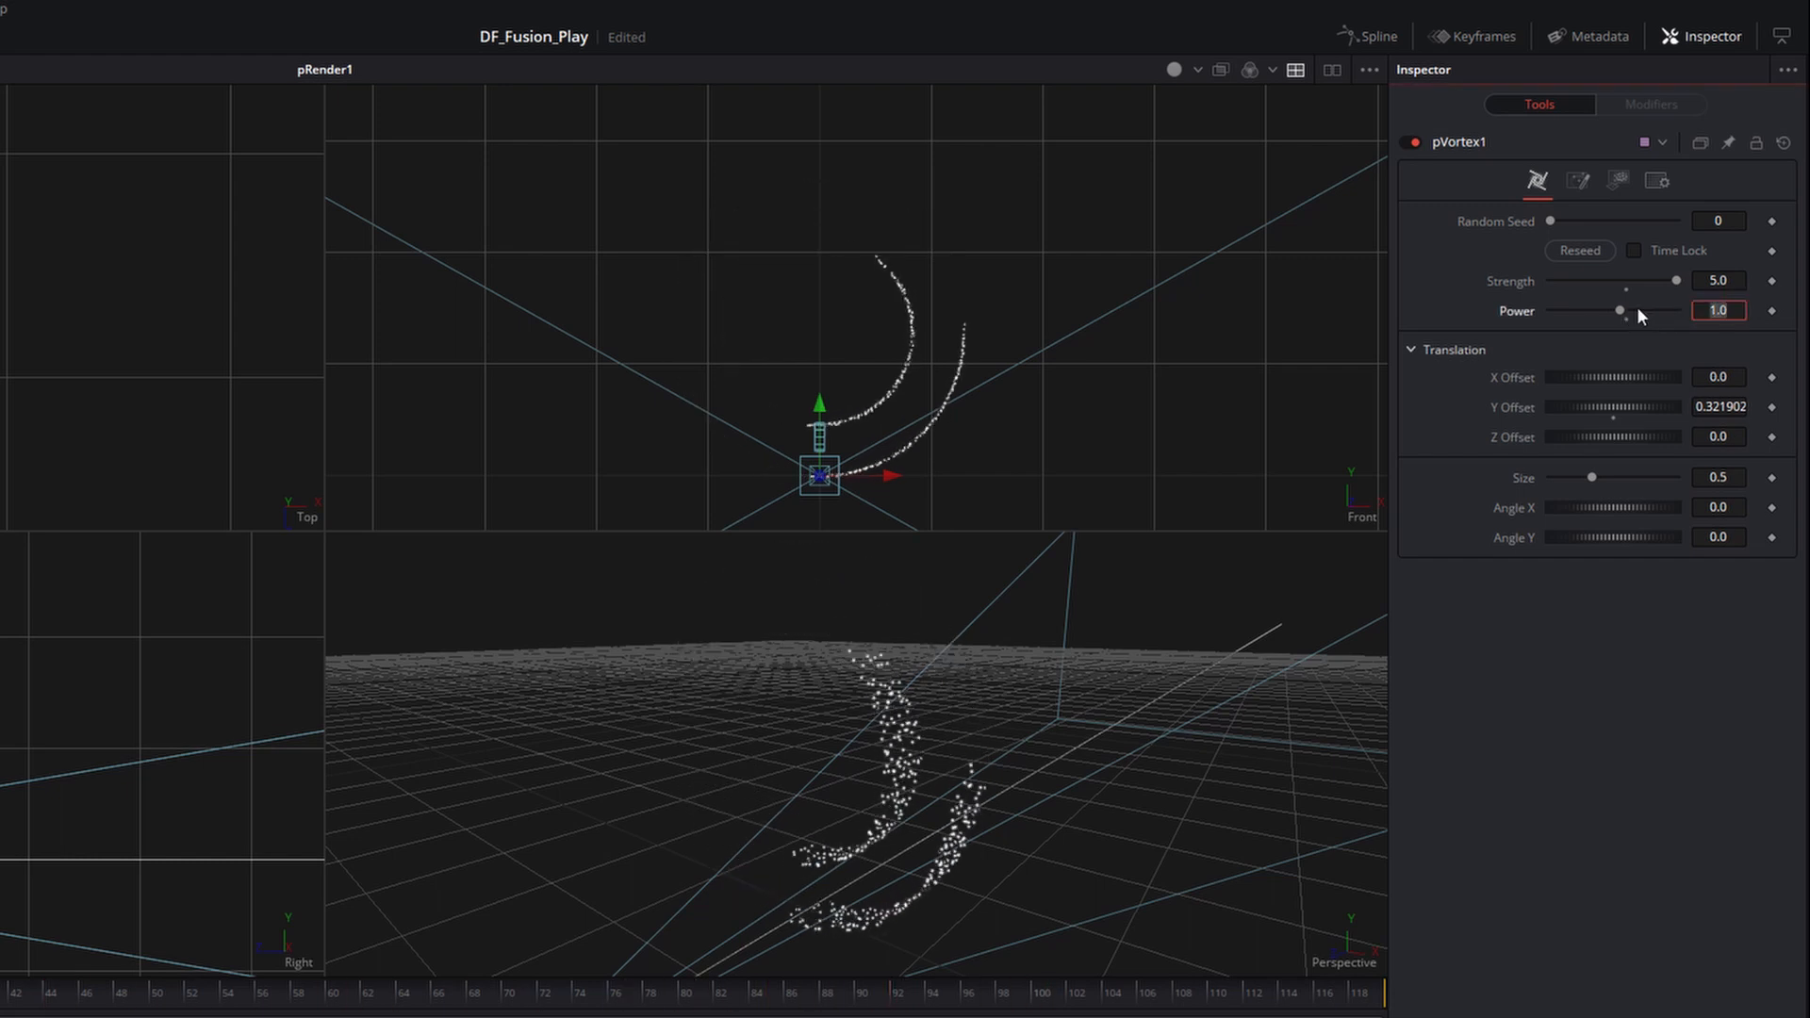
Set pVortex1's Power to -1 and watch the two particle rings.
key("BackSpace")
type("-1")
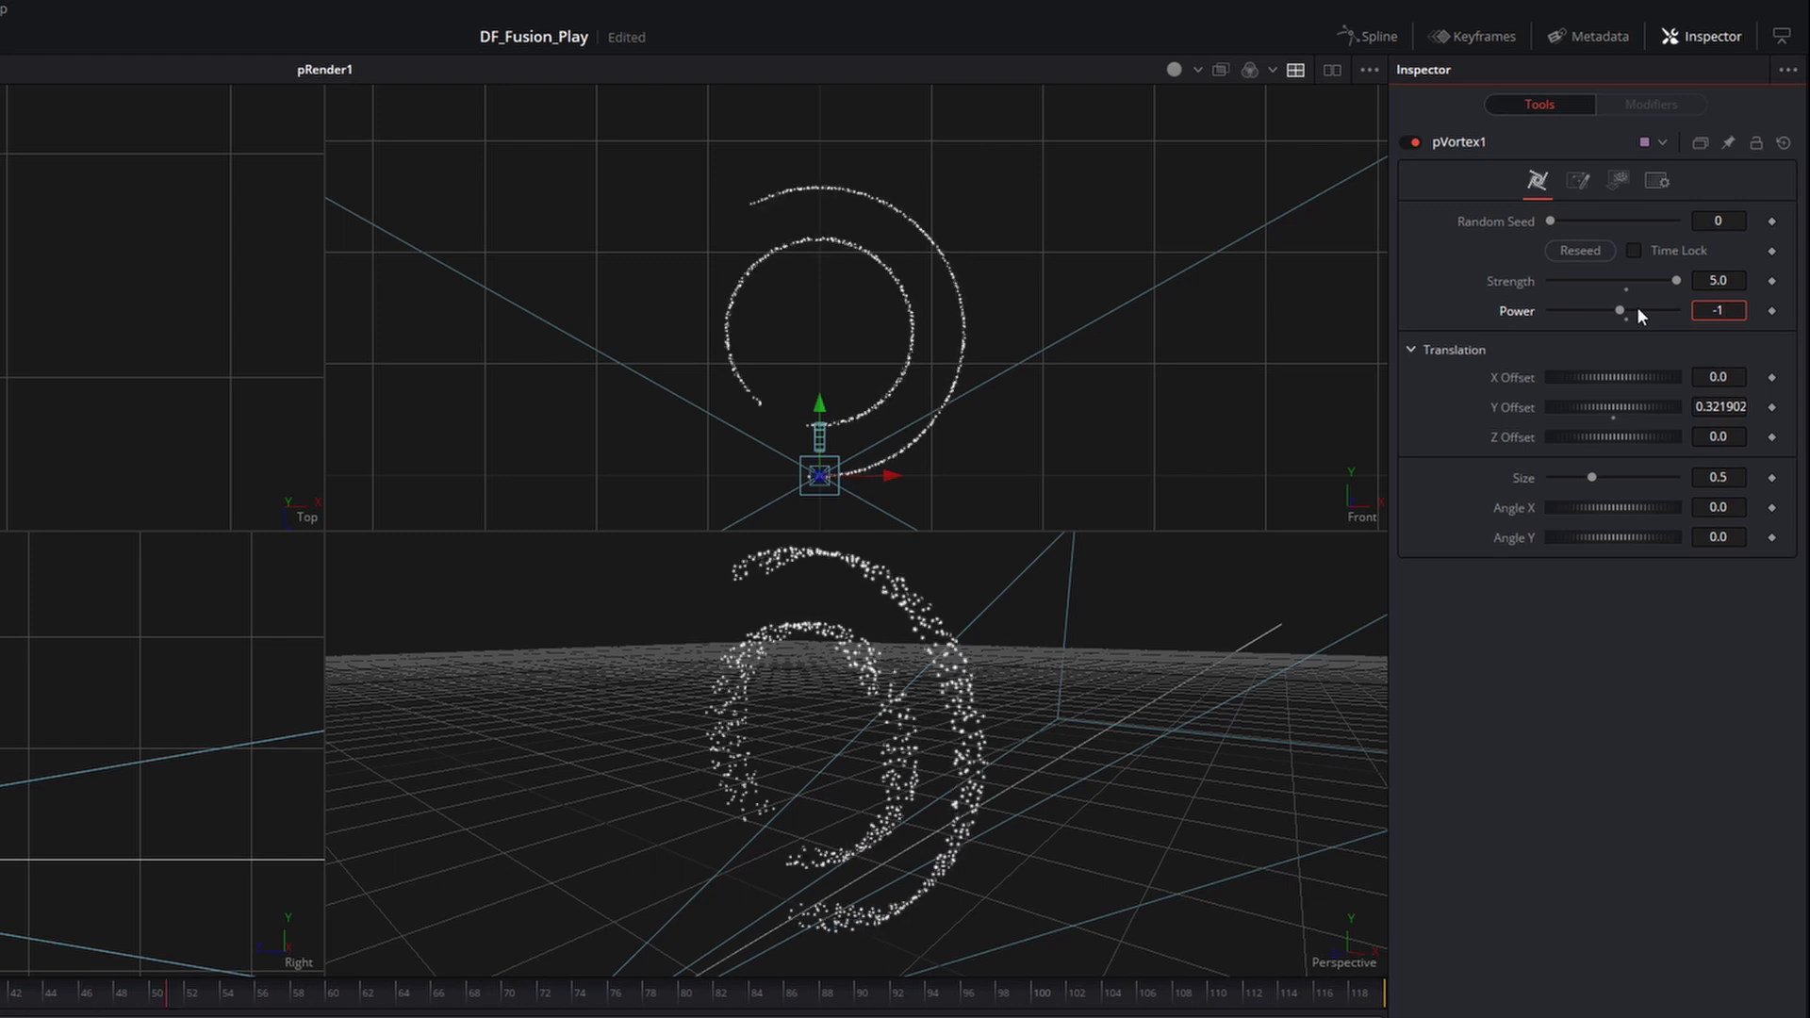
key("Tab")
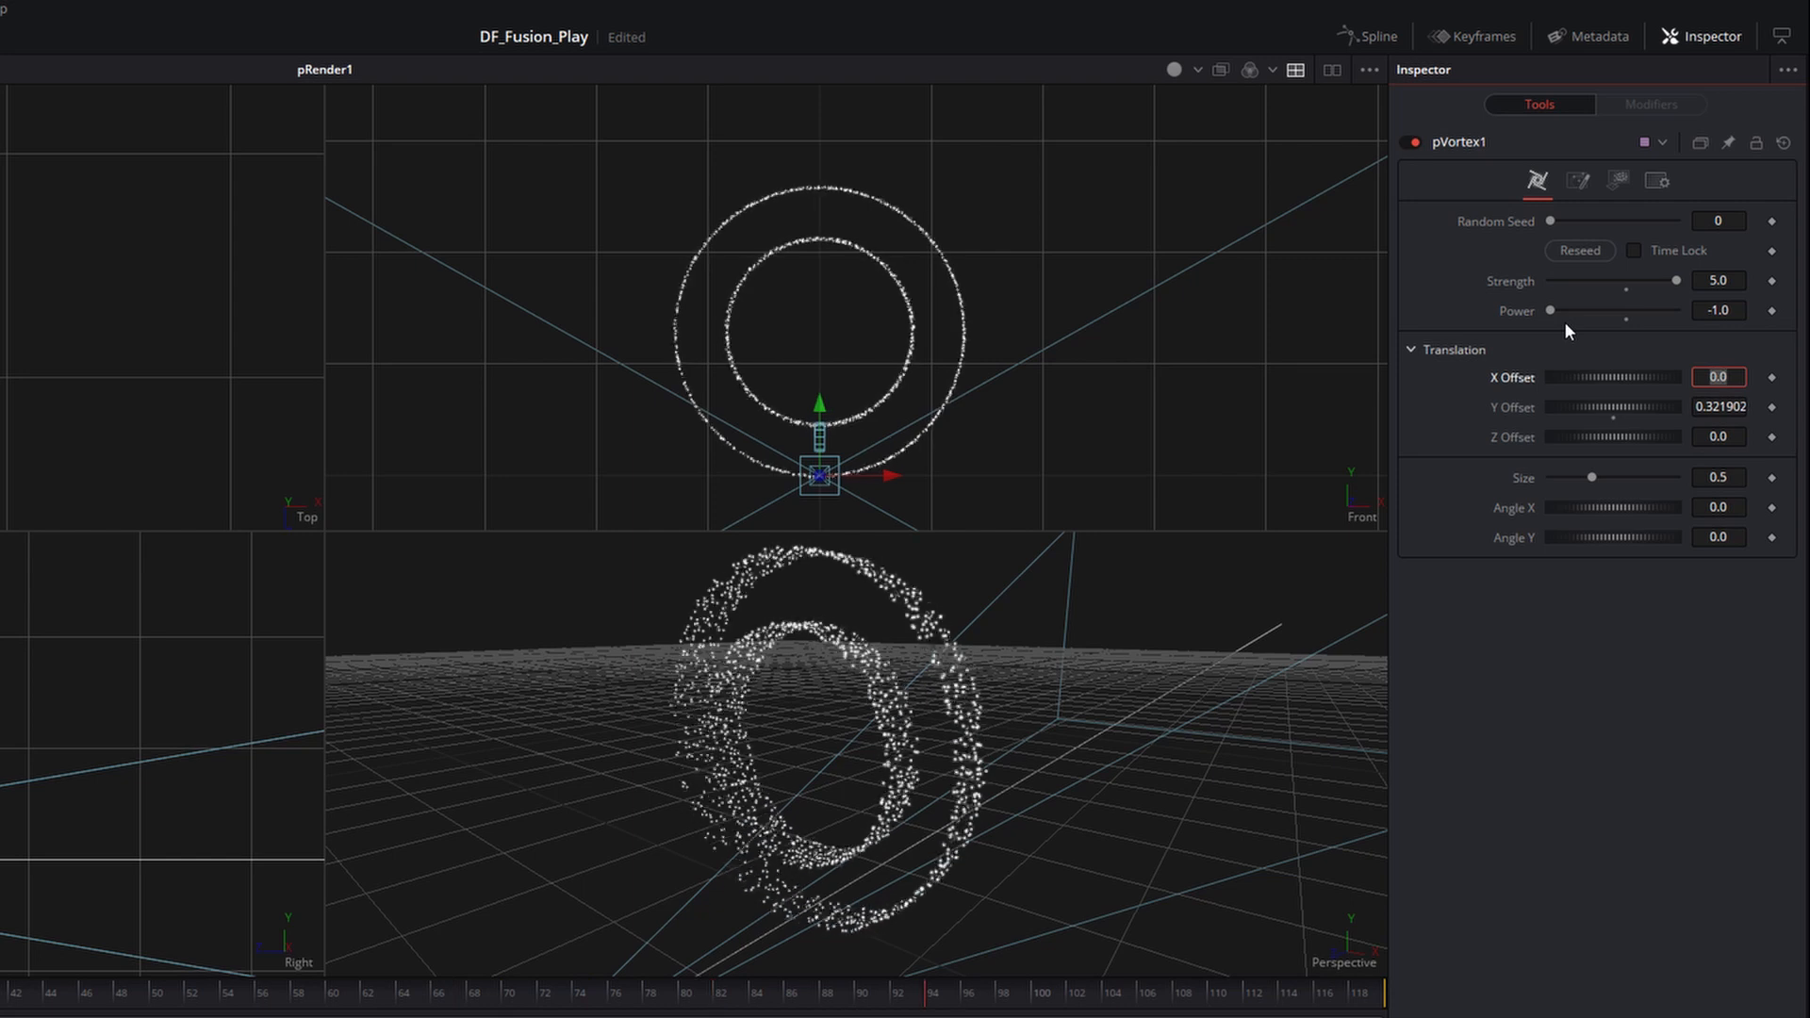
Try pVortex1 Power values of 5 and 6 while the particles play.
key("shift+Tab")
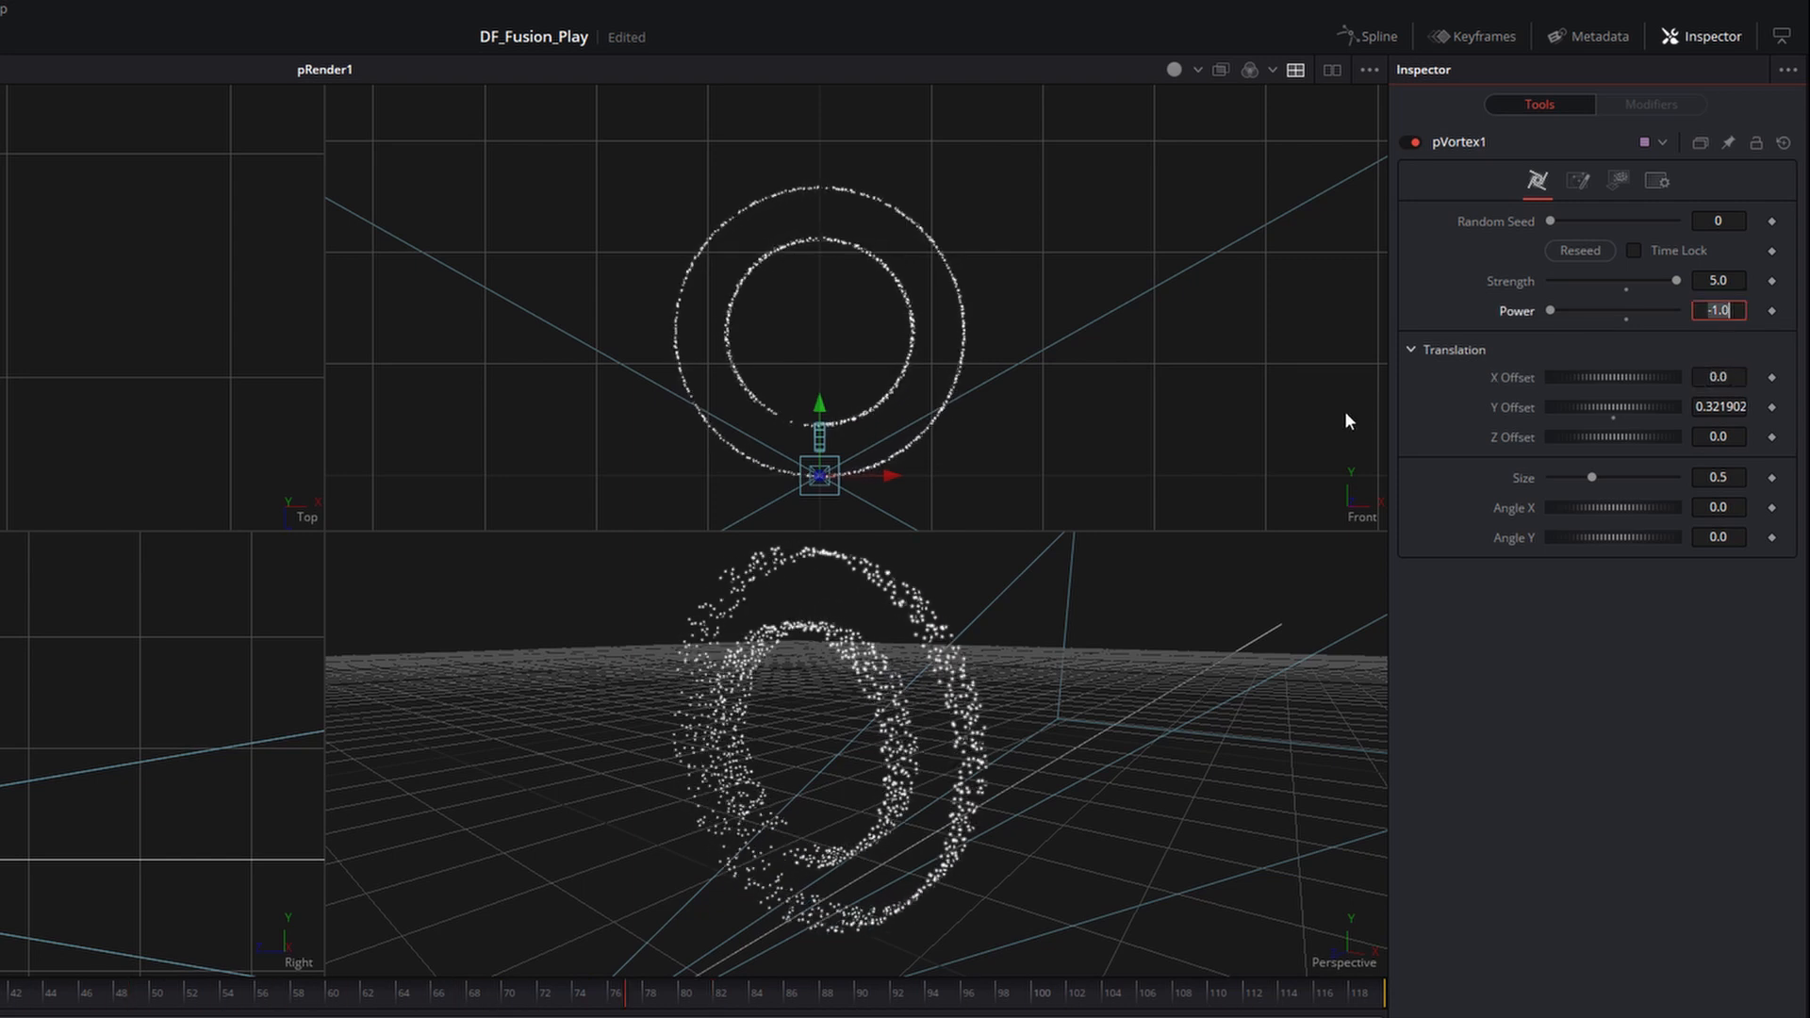
type("5")
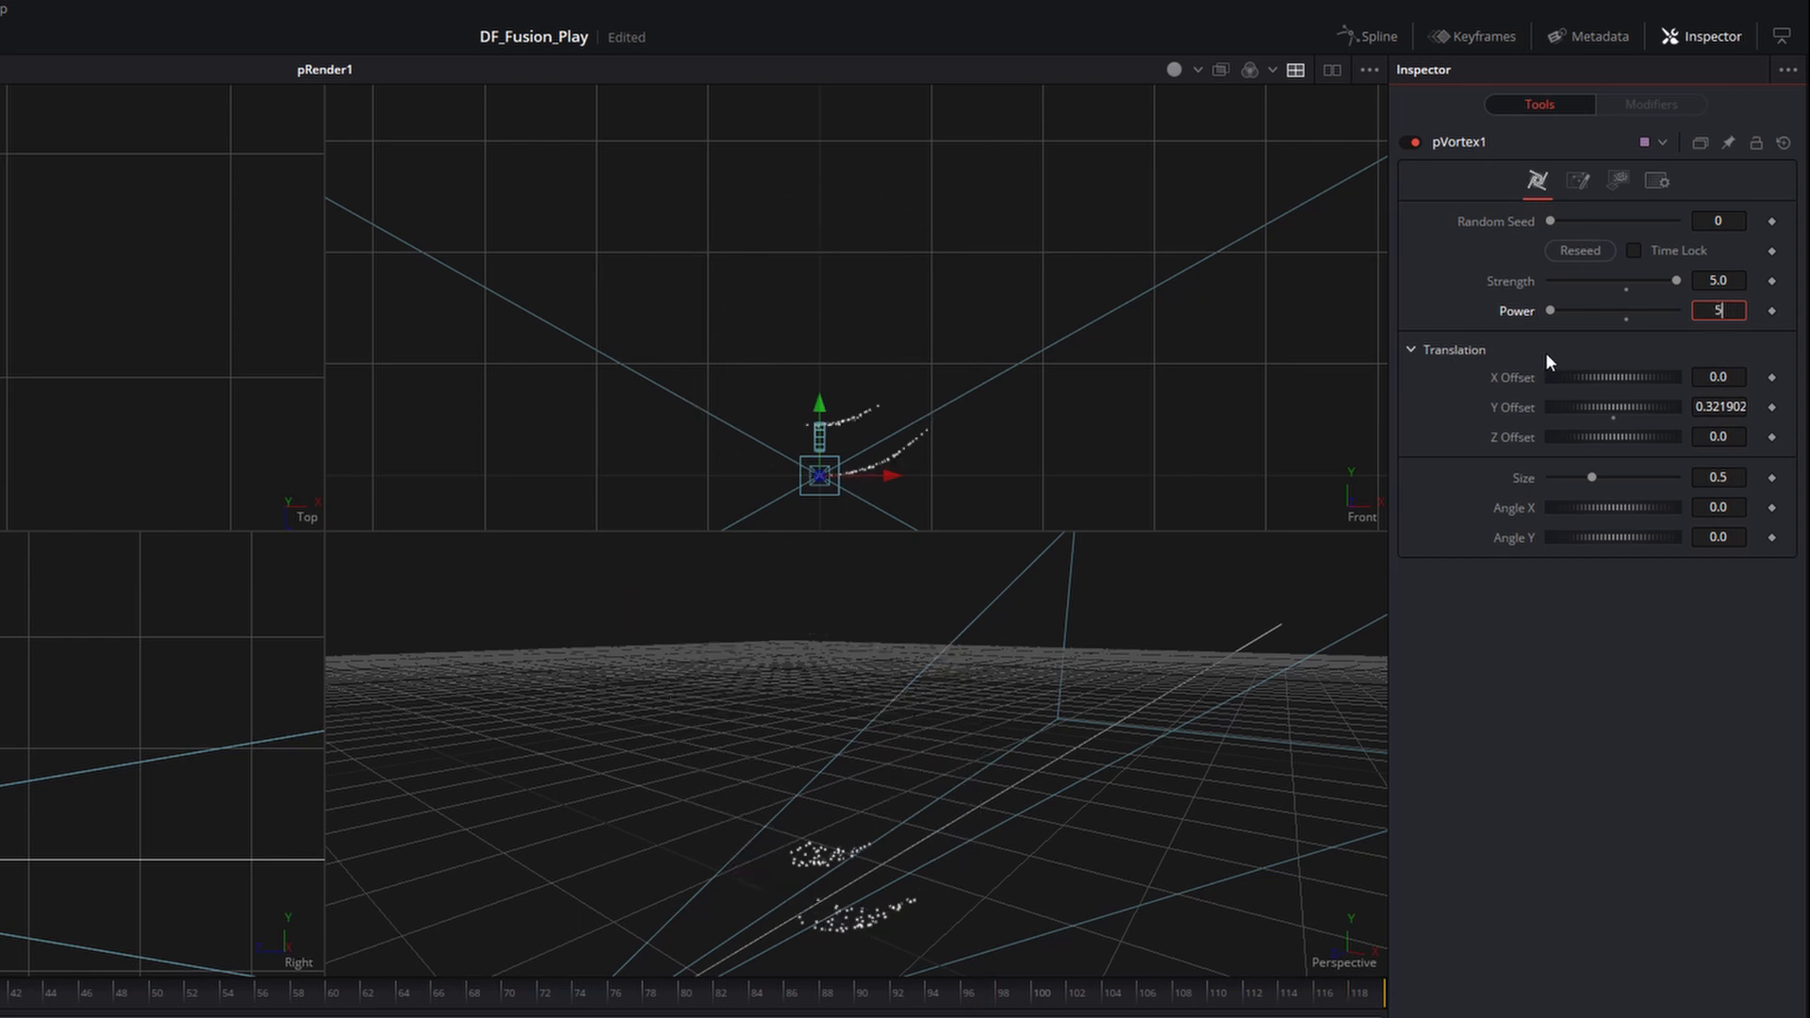
key("Tab")
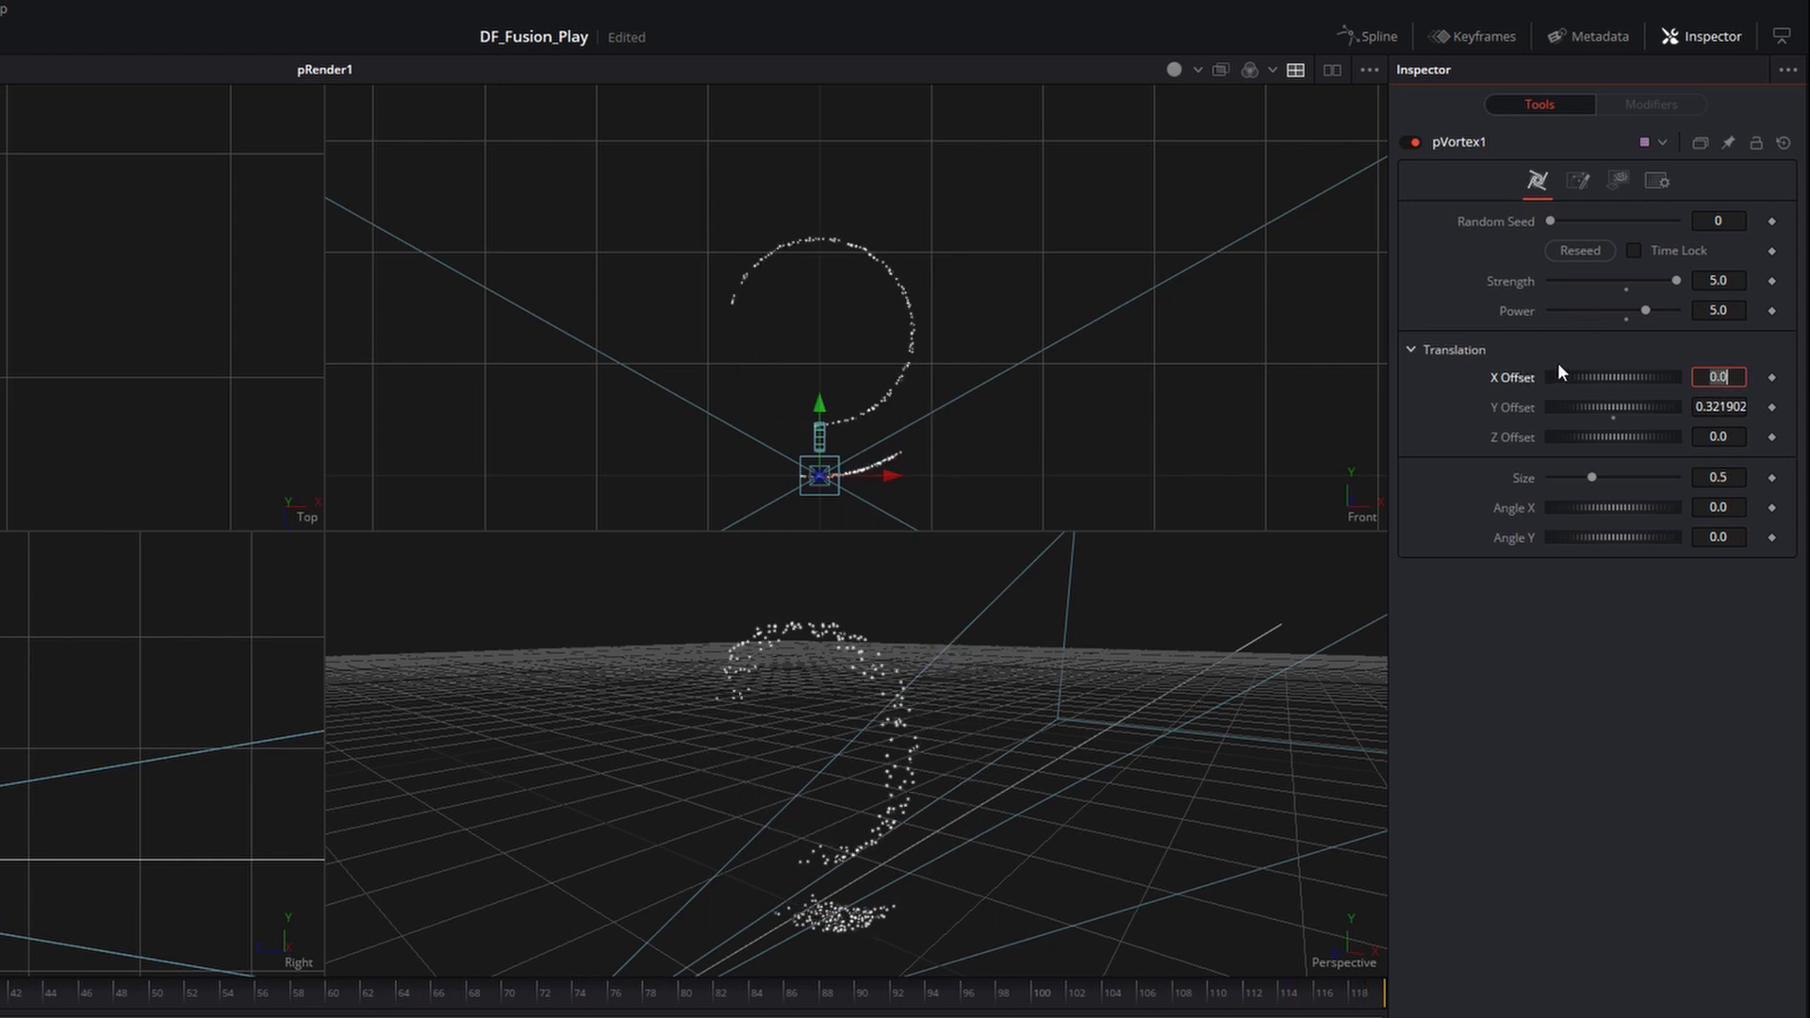
double_click(1717, 310)
type("6")
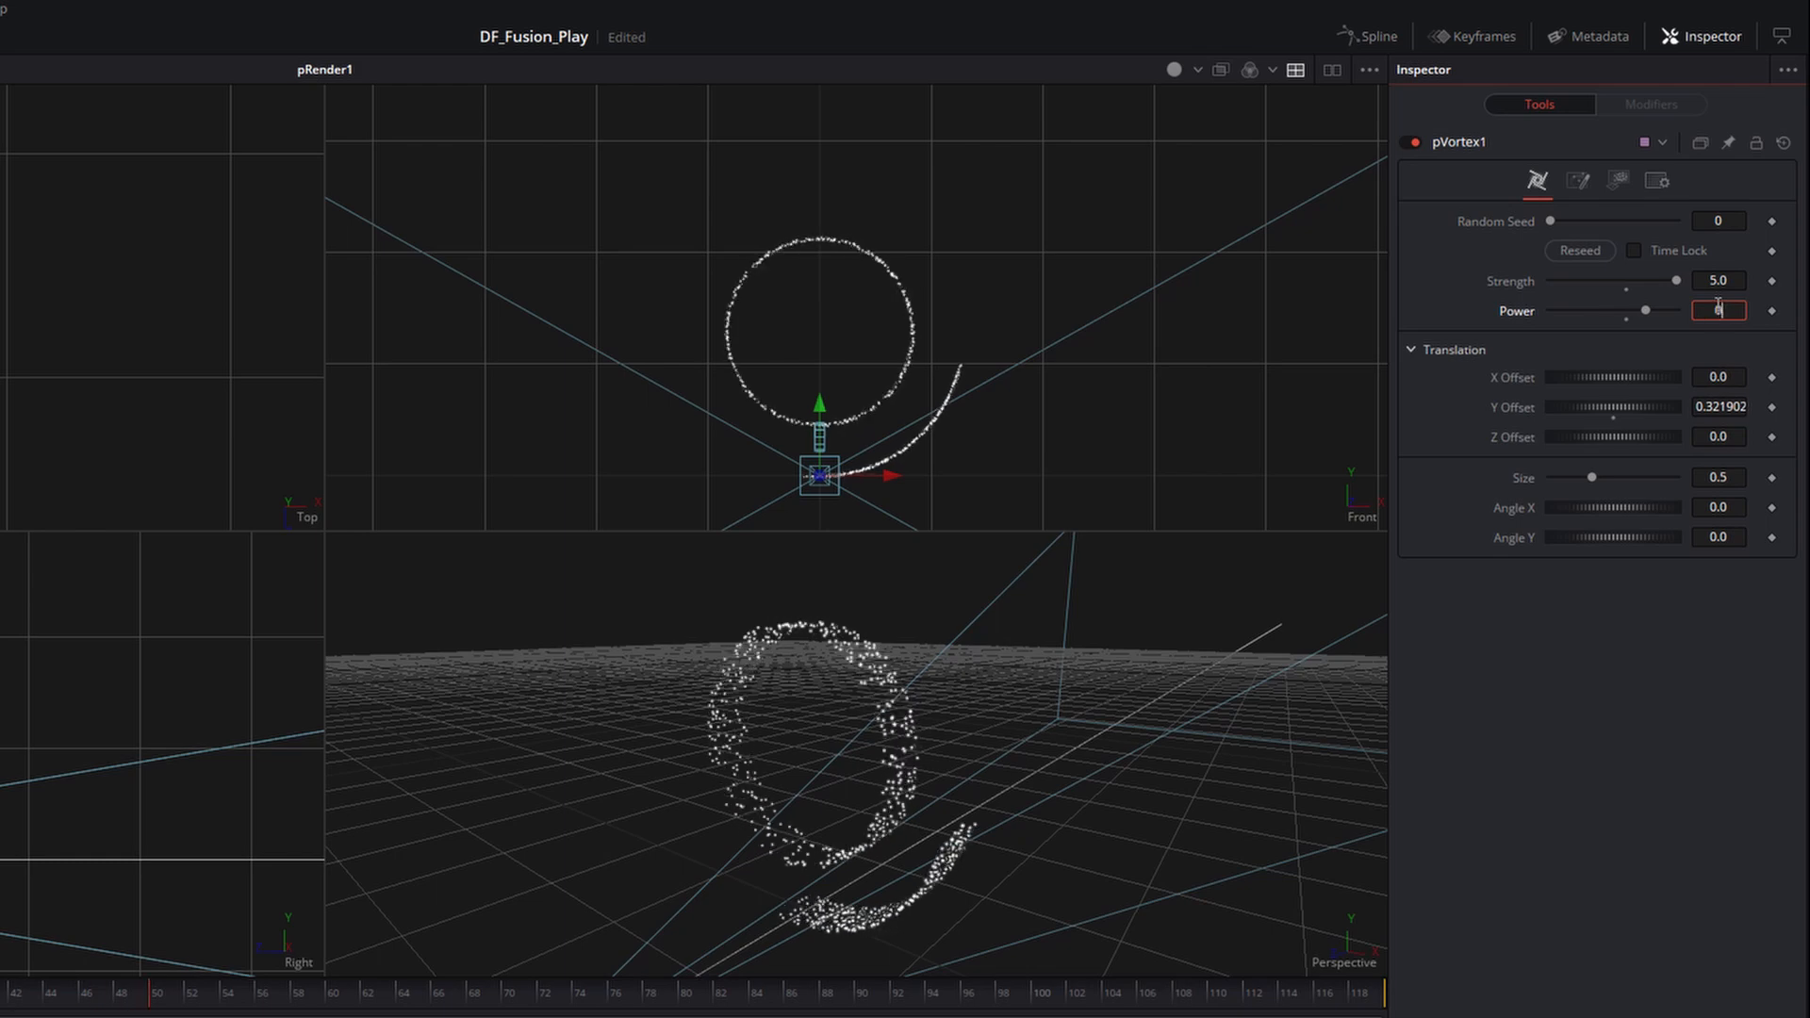
key("Tab")
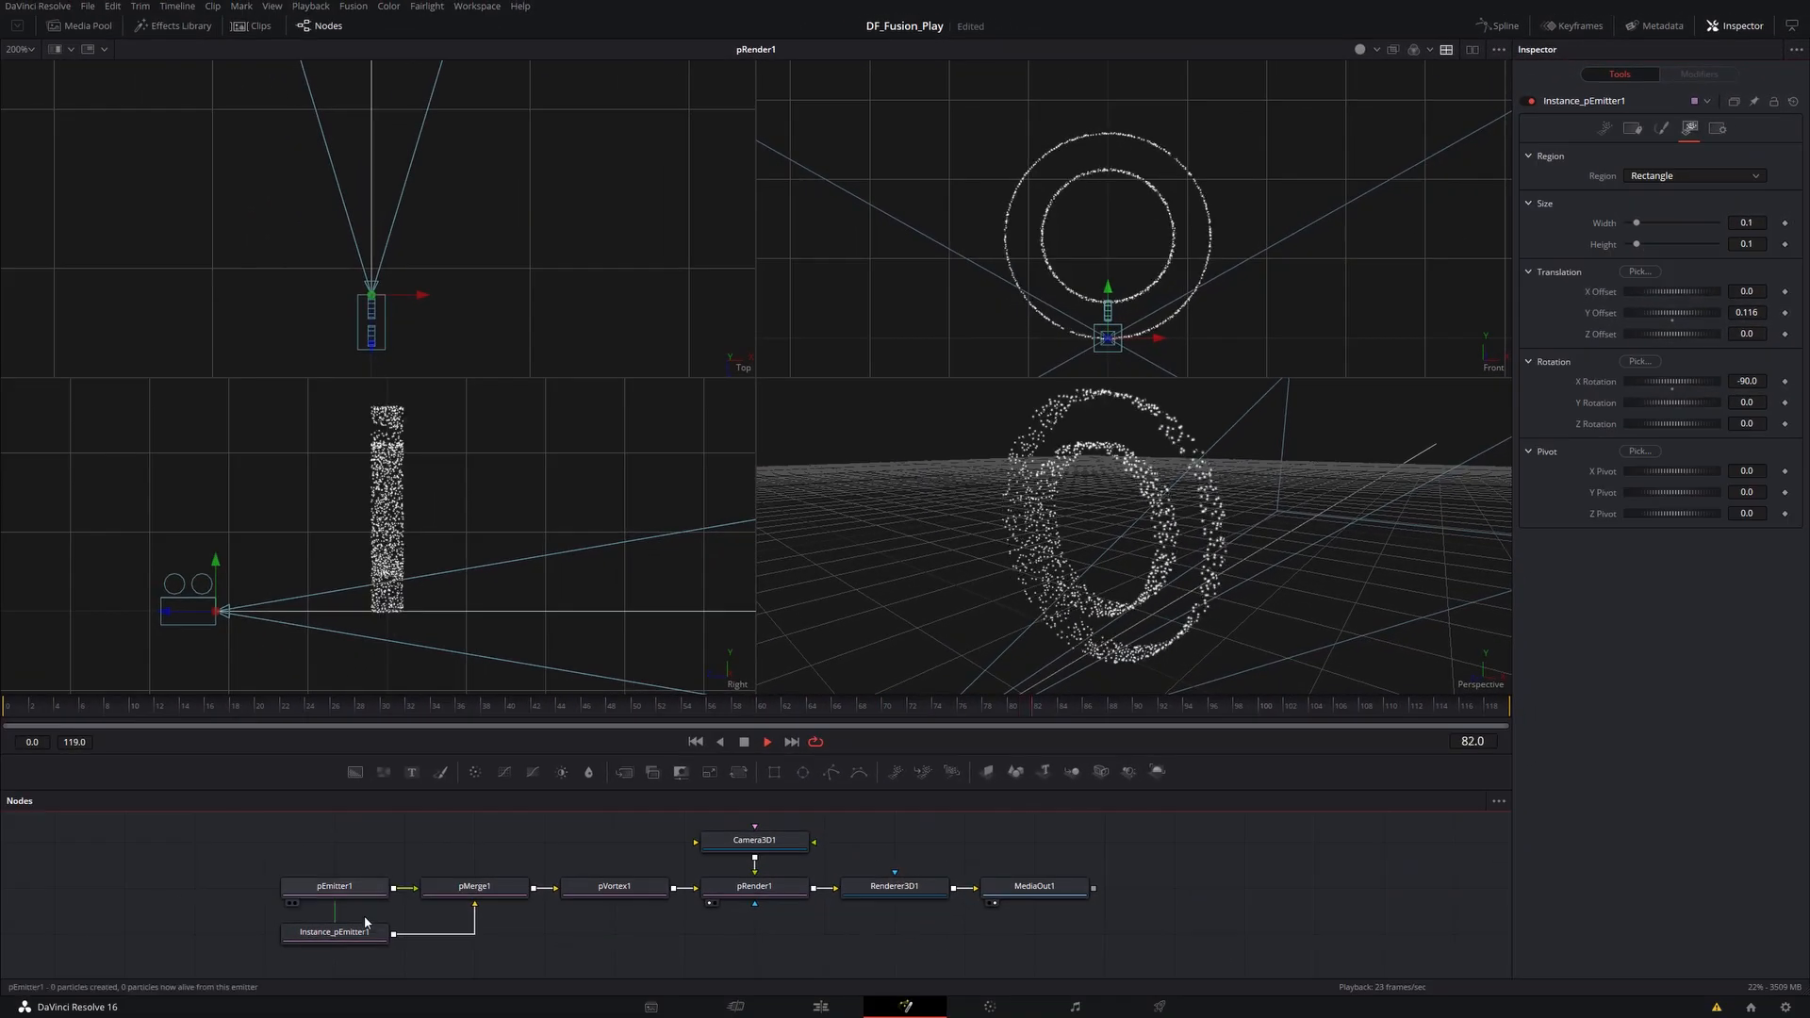
Disable Instance_pEmitter1 and swap the inputs of pMerge1 so only pEmitter1's particles reach the vortex.
left_click(346, 931)
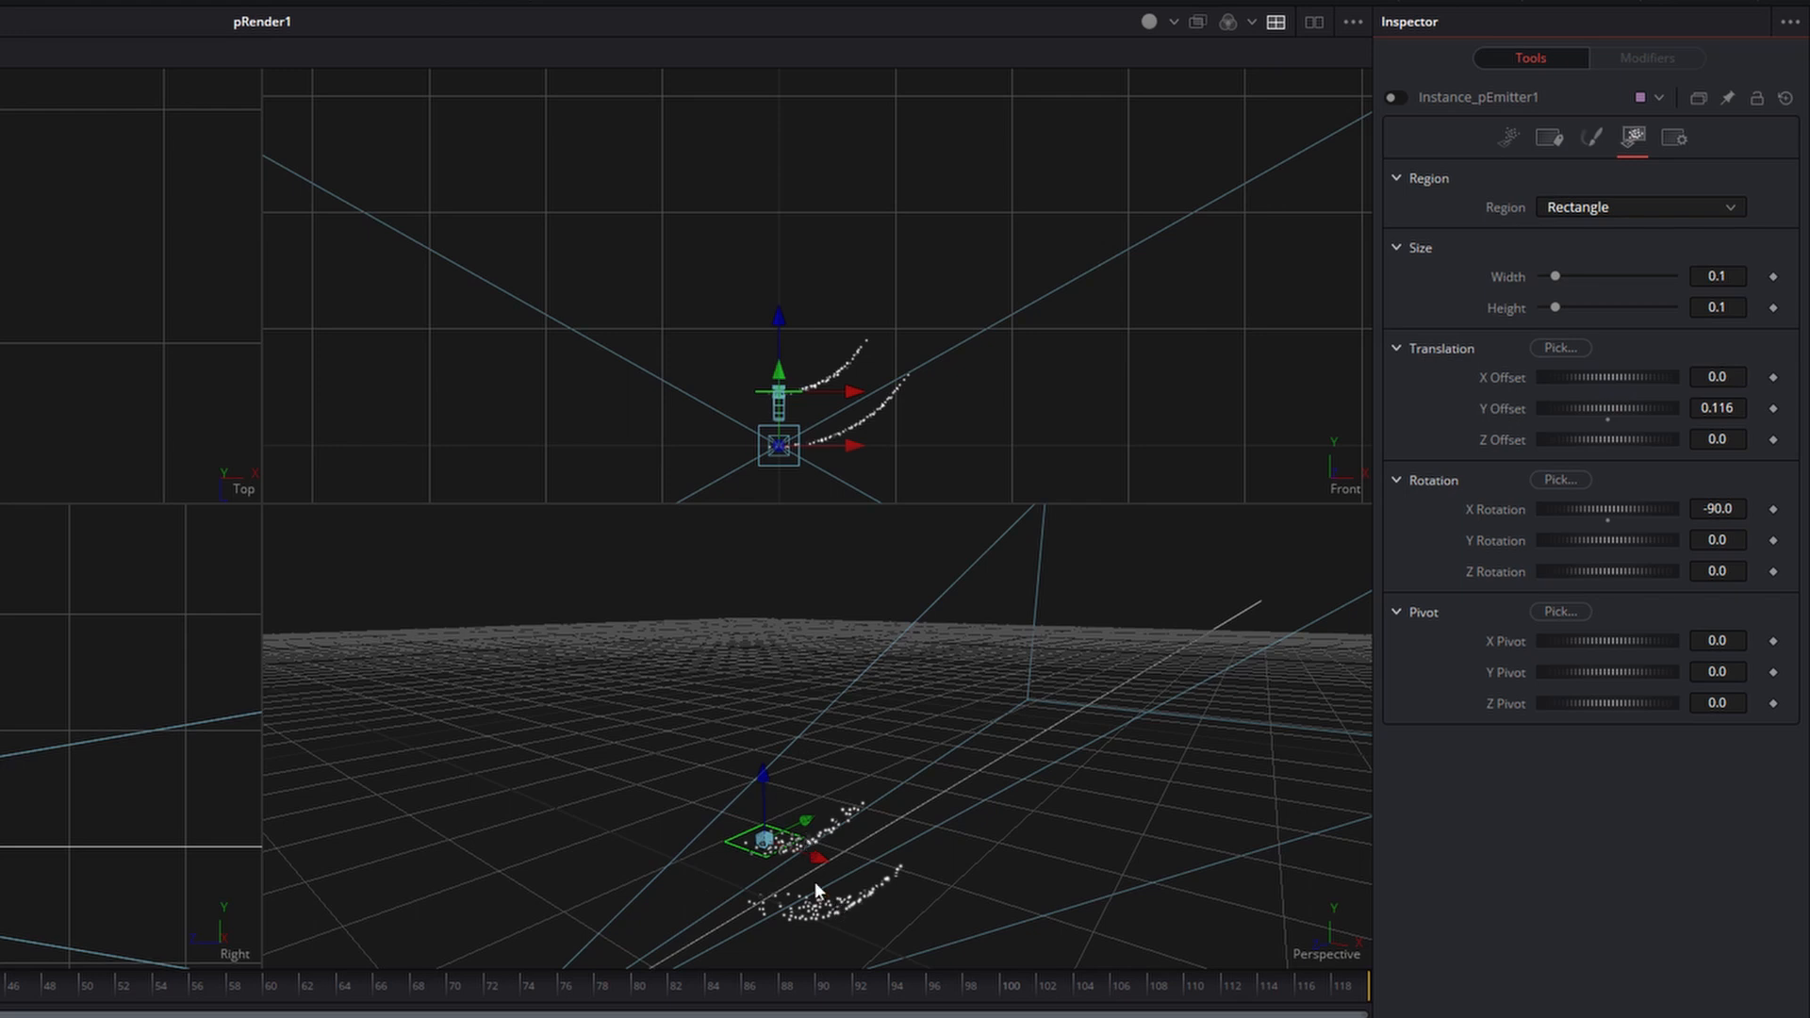
left_click(416, 942)
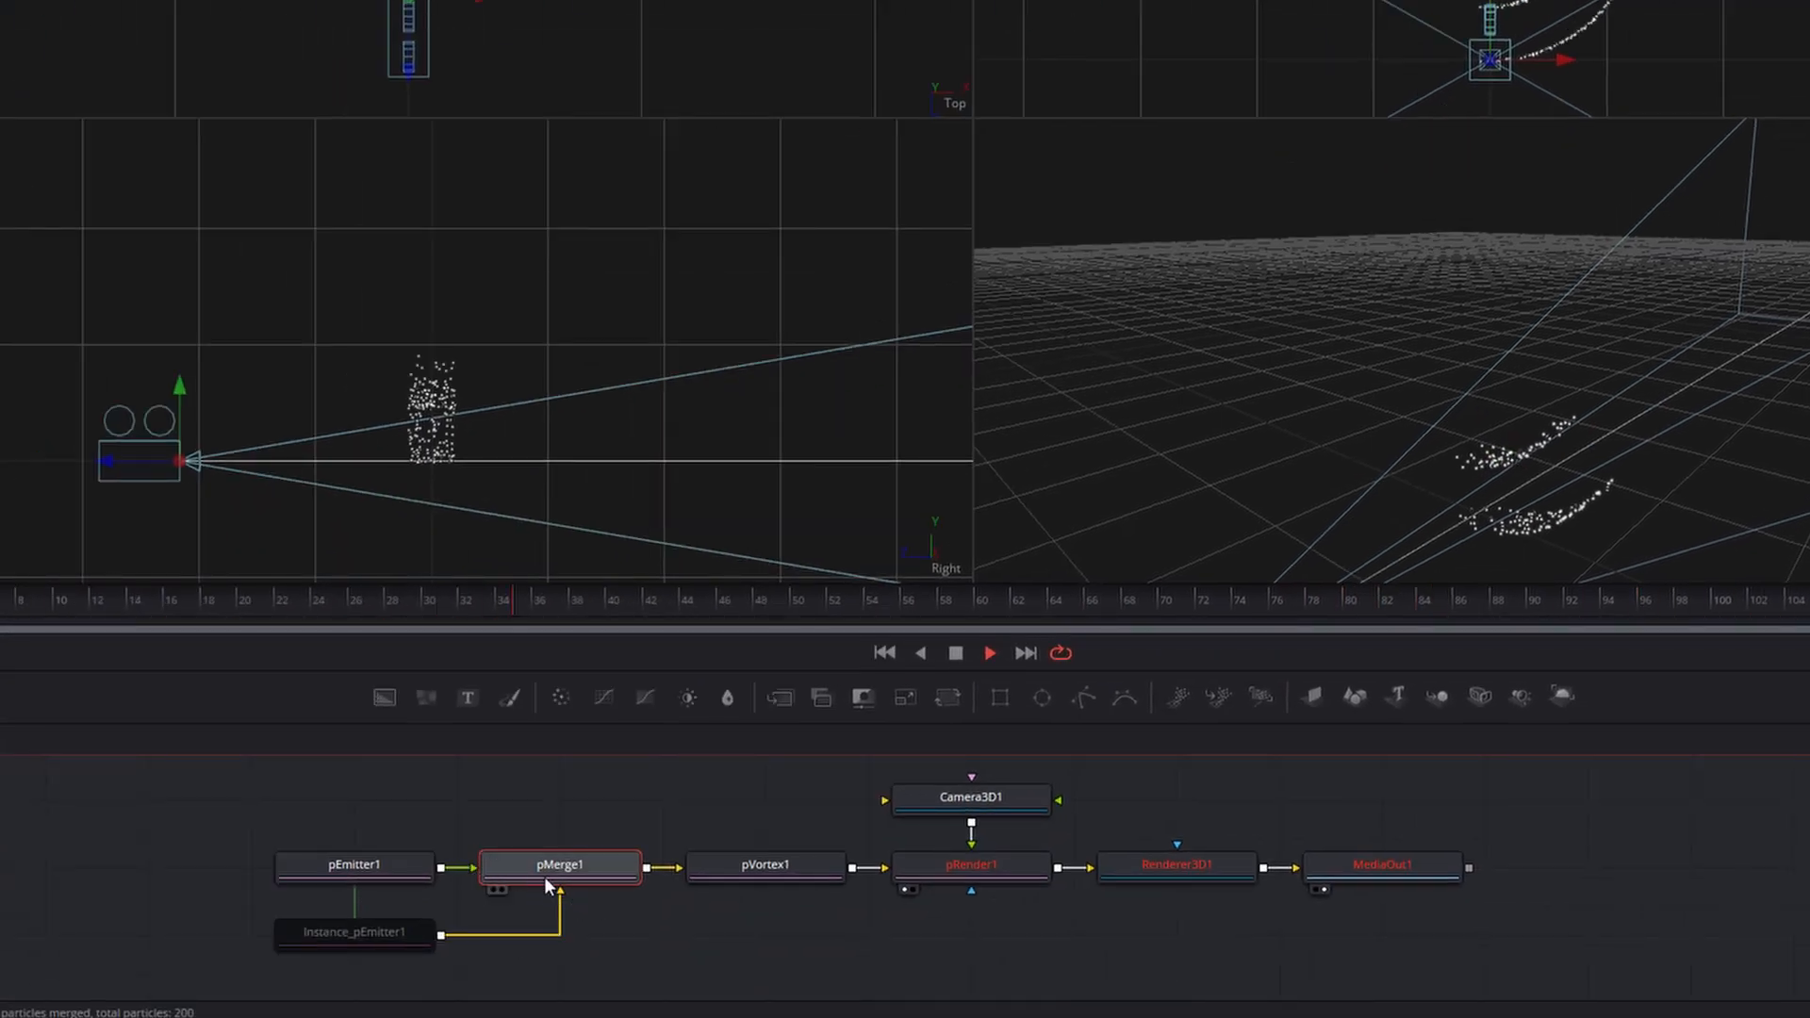
key("ctrl+t")
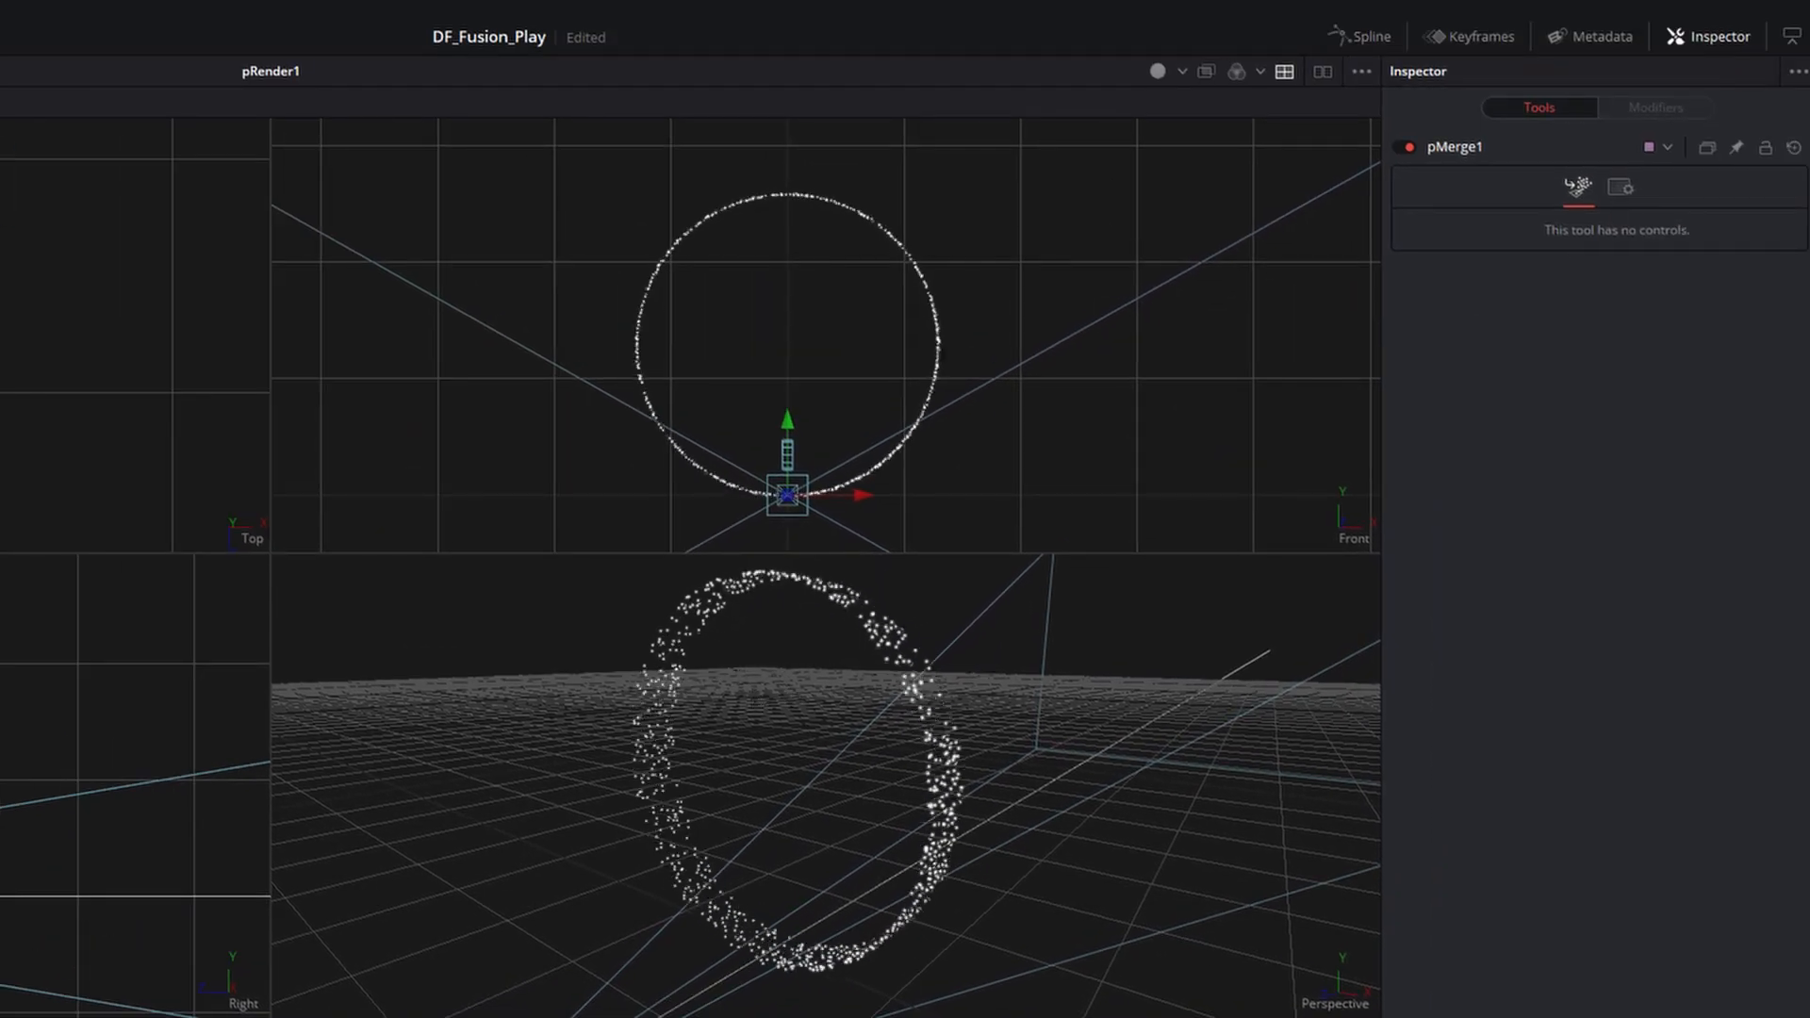
Try pVortex1's Angle Y at 45 and check the turned ring in the Top view.
left_click(754, 1017)
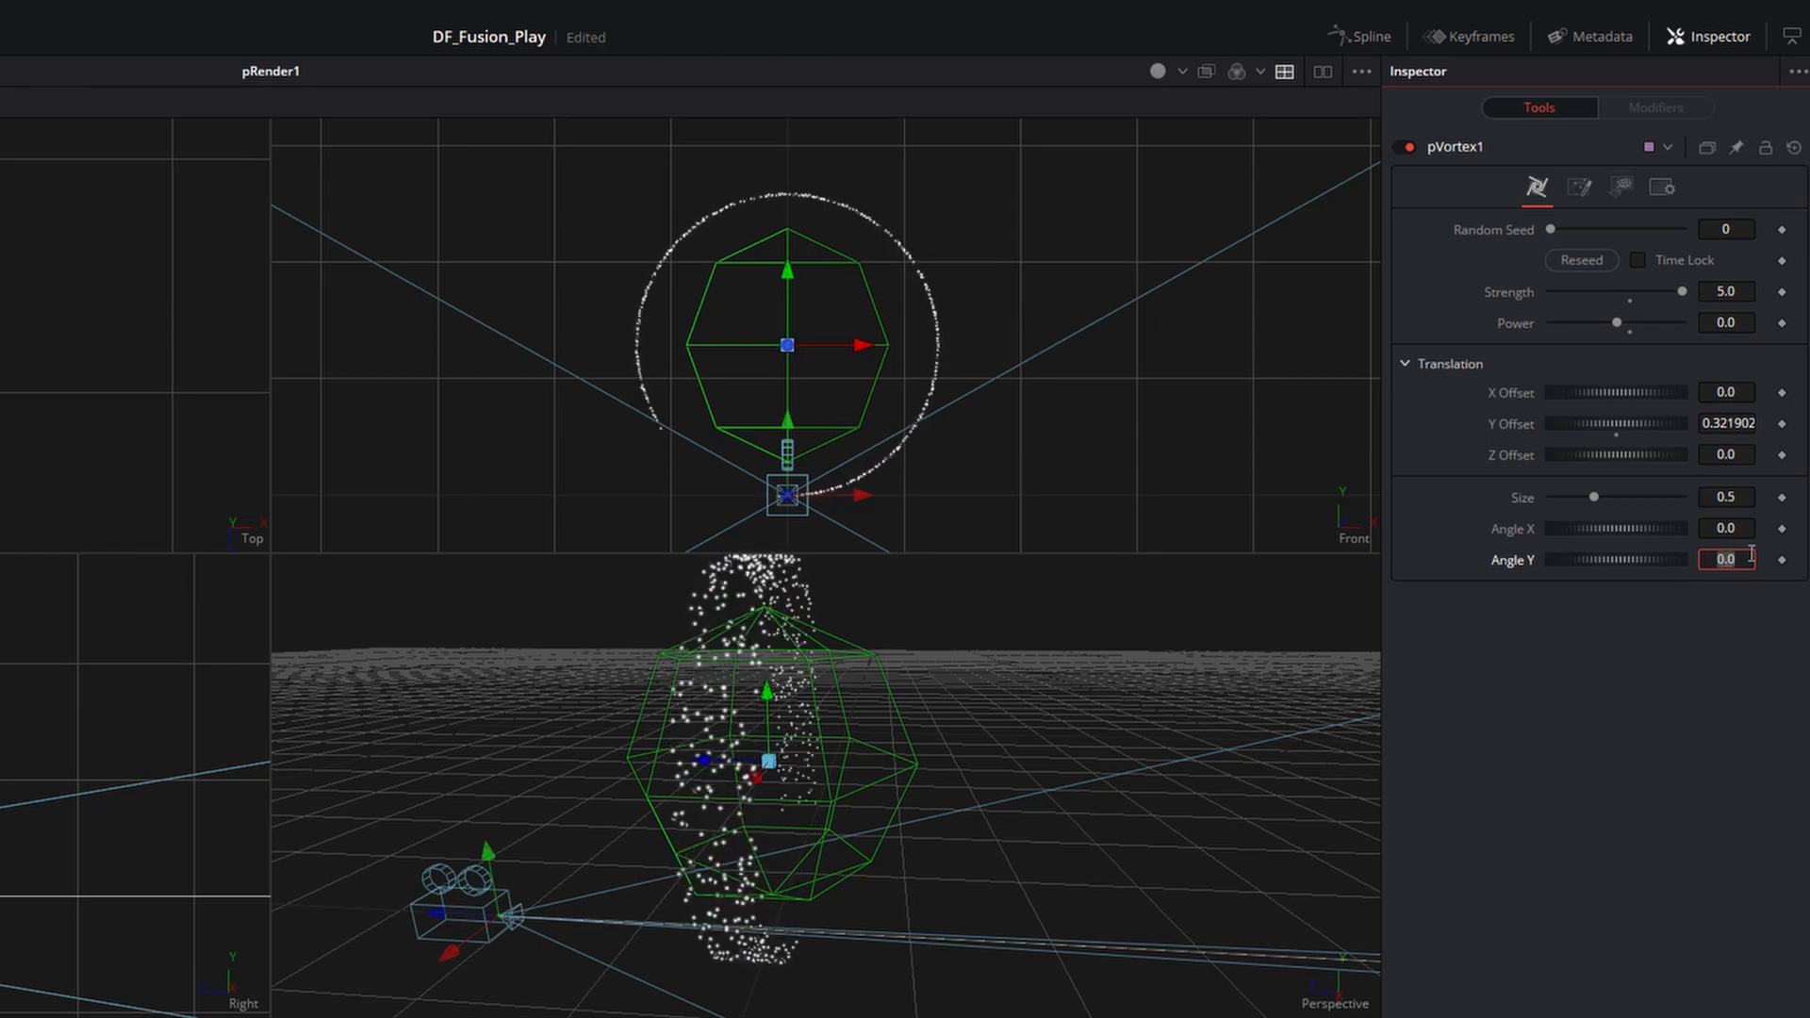
type("45")
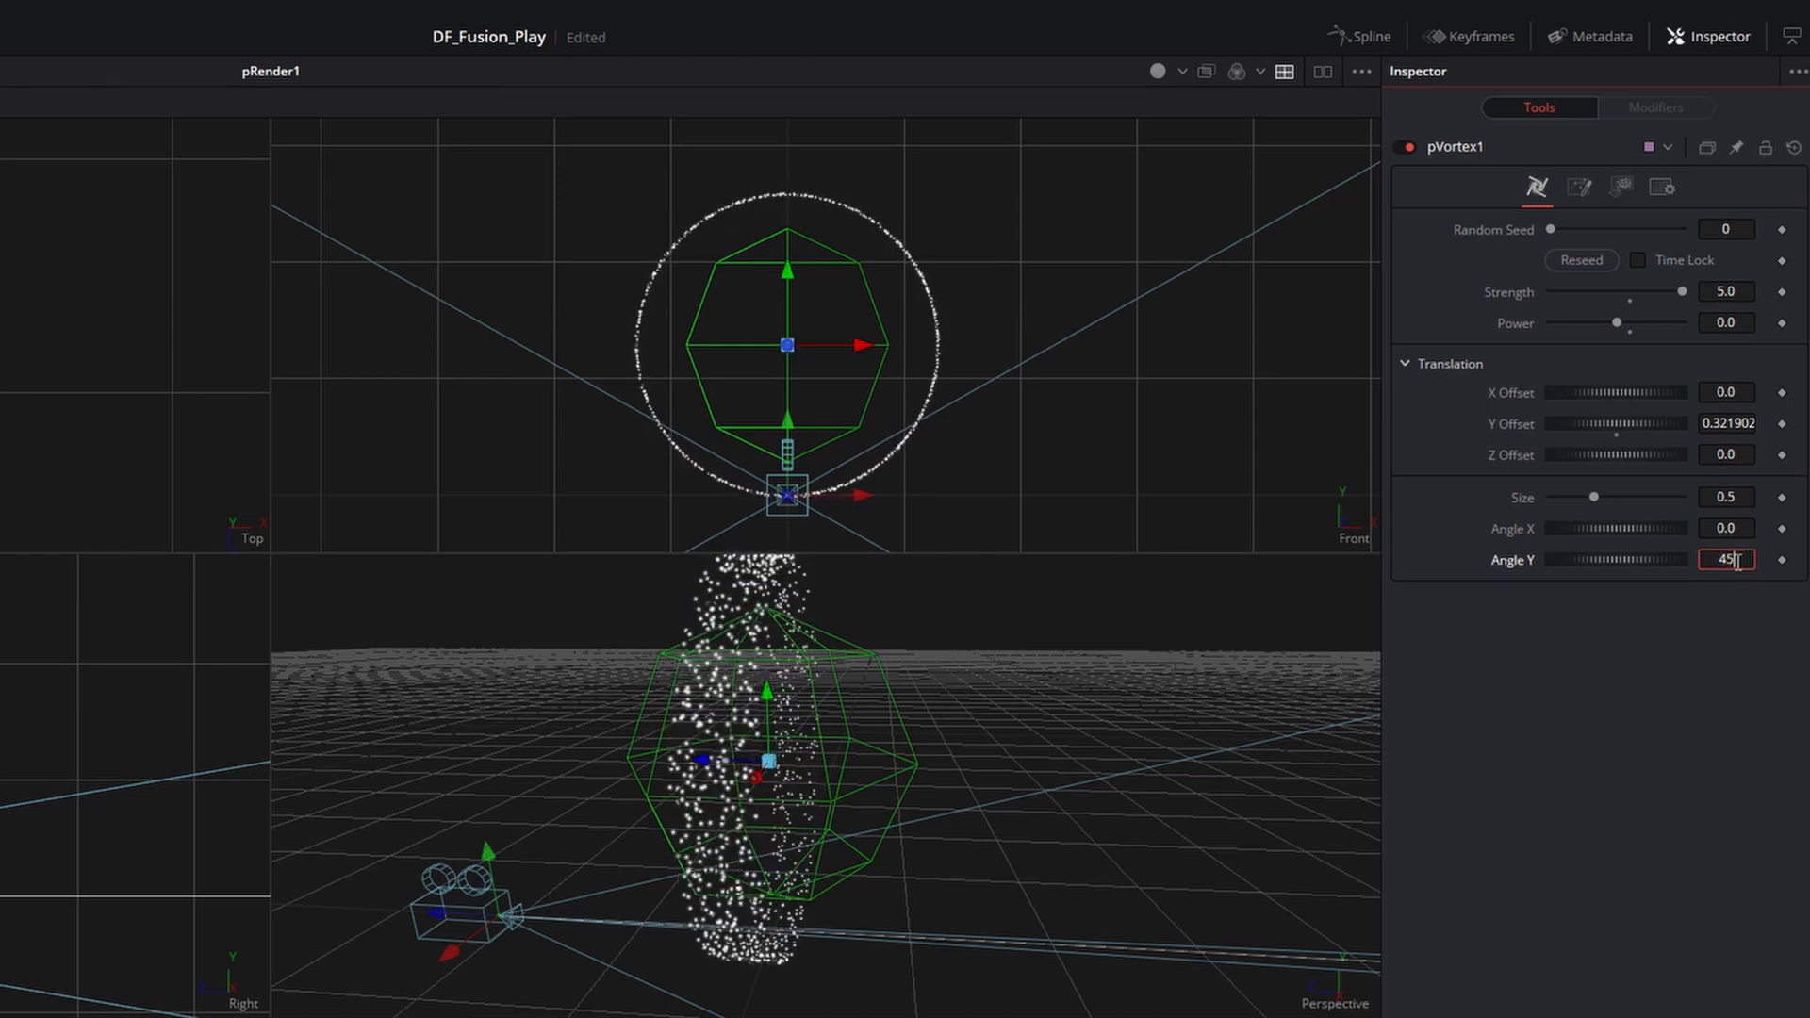
key("Return")
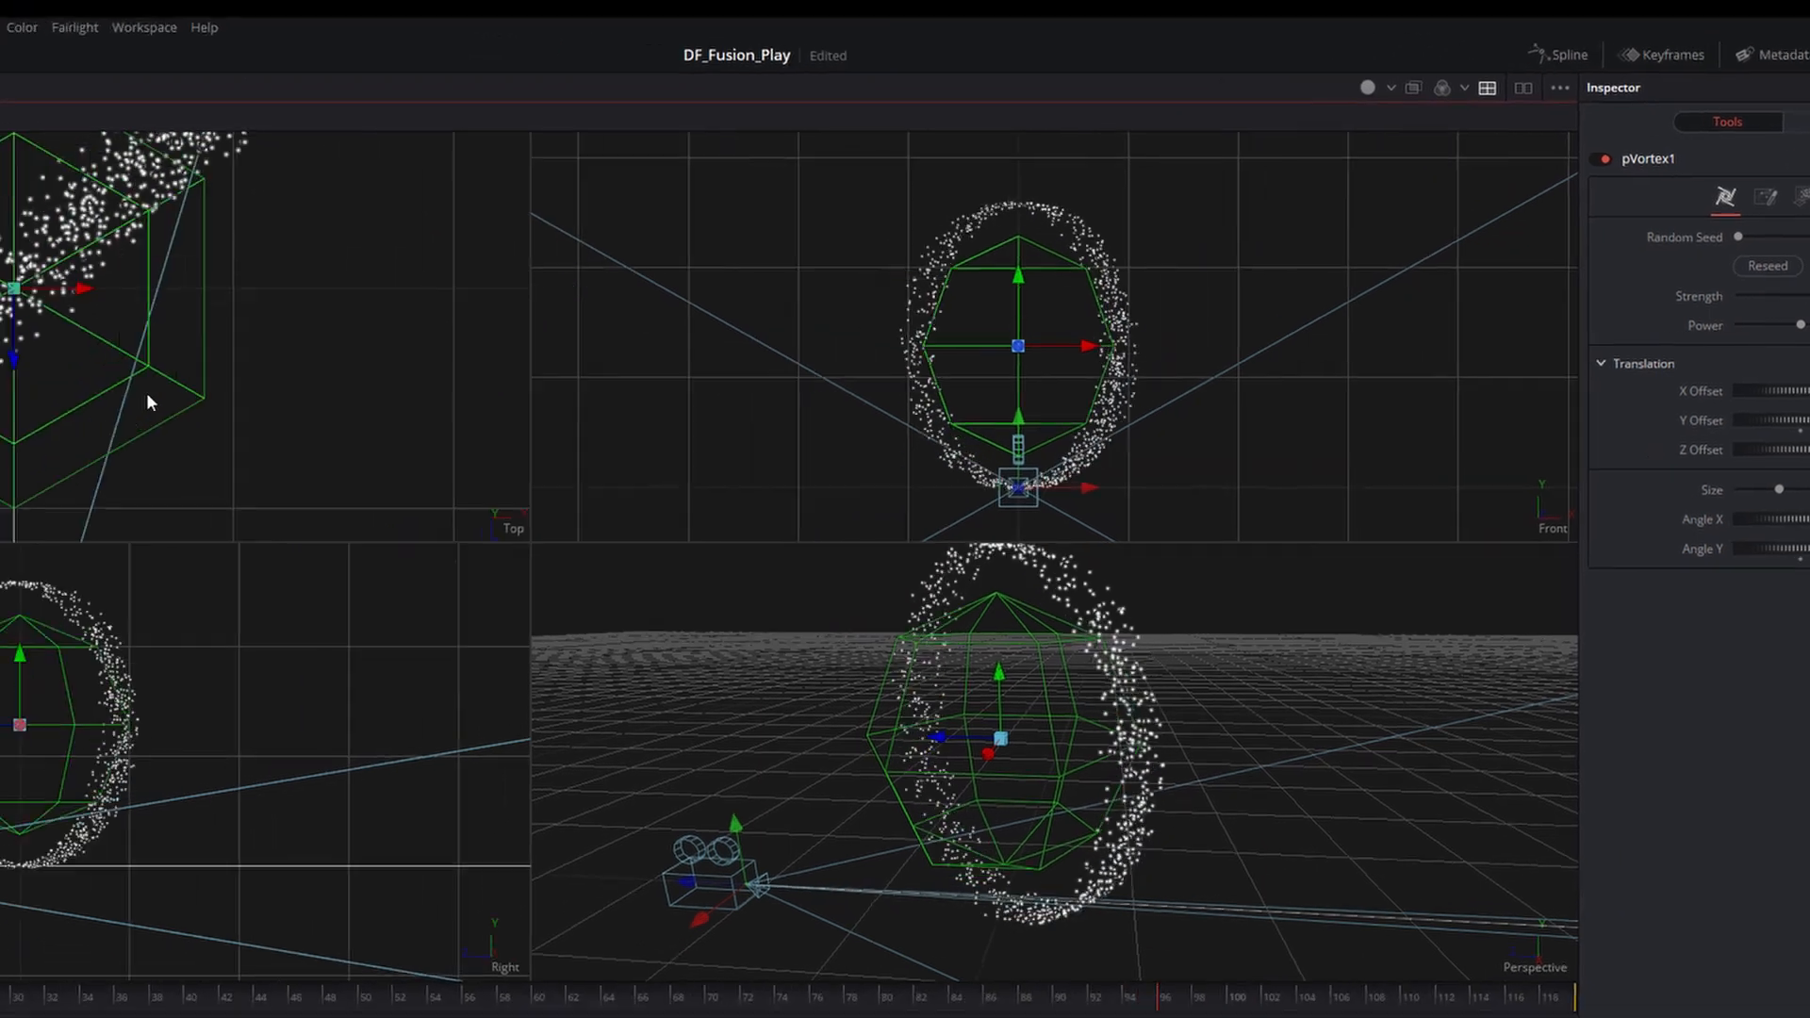
scroll(481, 356, "down", 2)
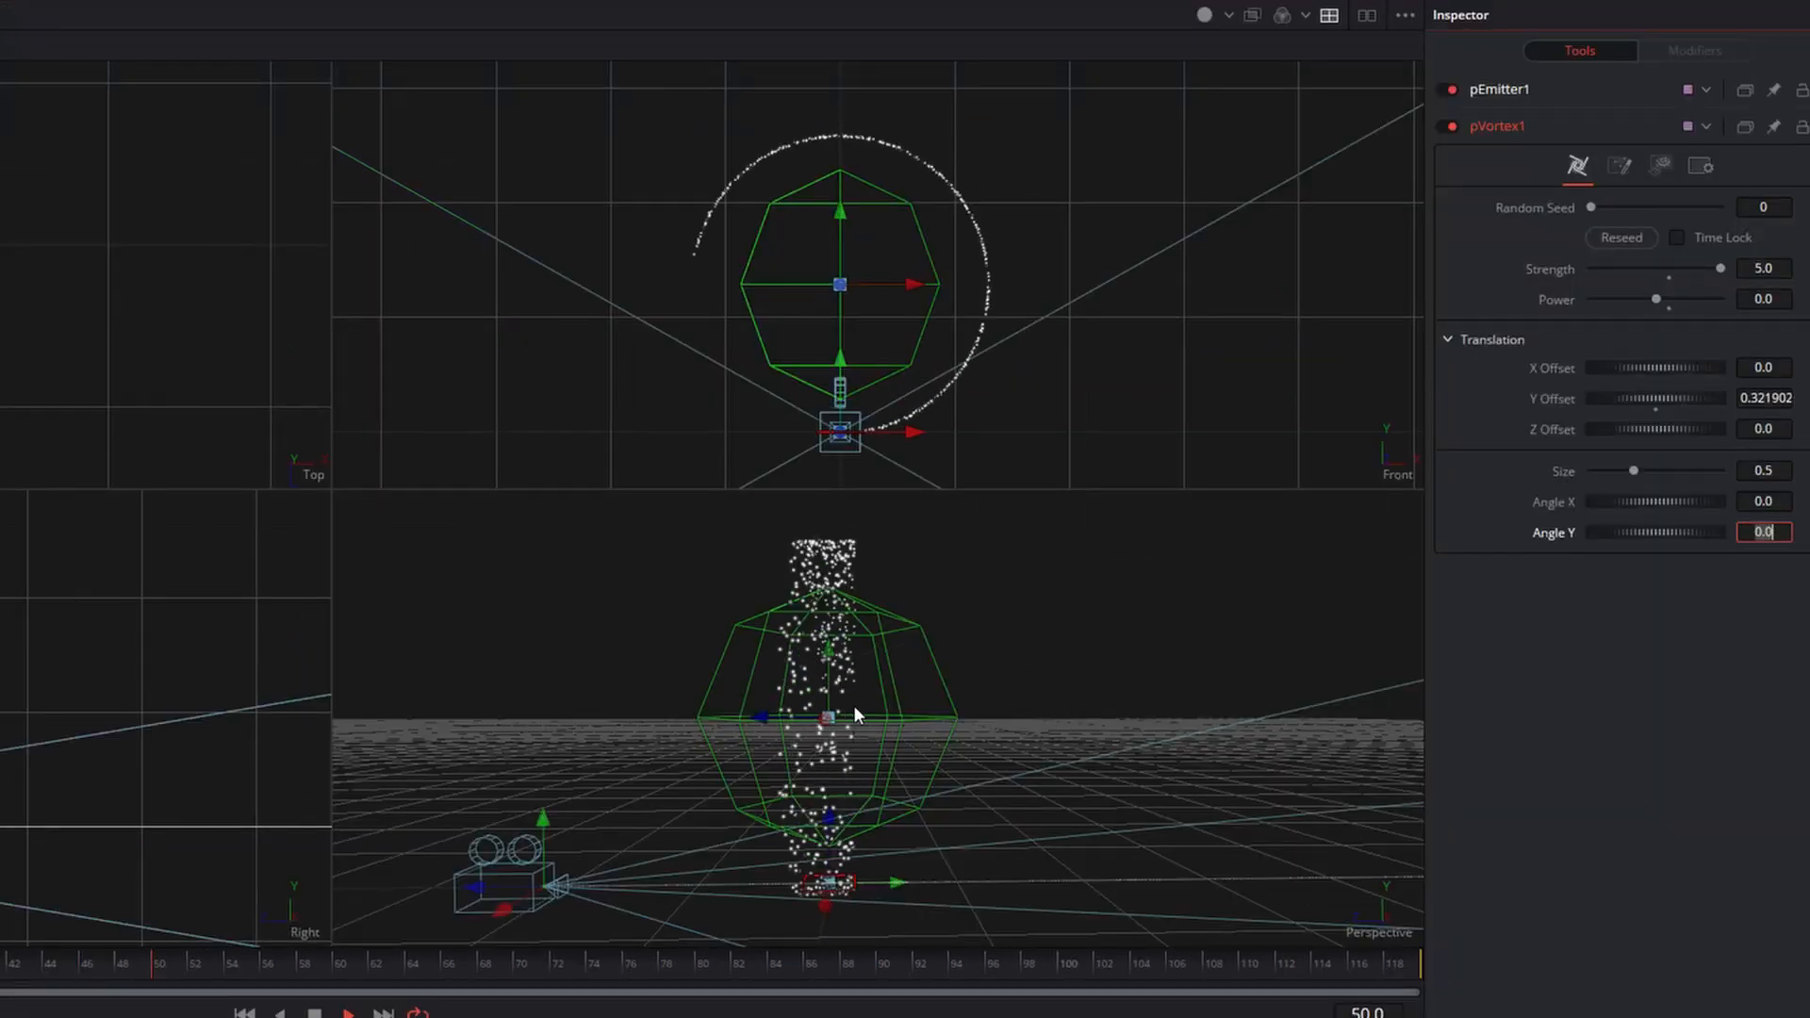
Try pVortex1's Angle X at 10 and 20 while watching the ring in the Perspective view.
left_click_drag(914, 716, 848, 660)
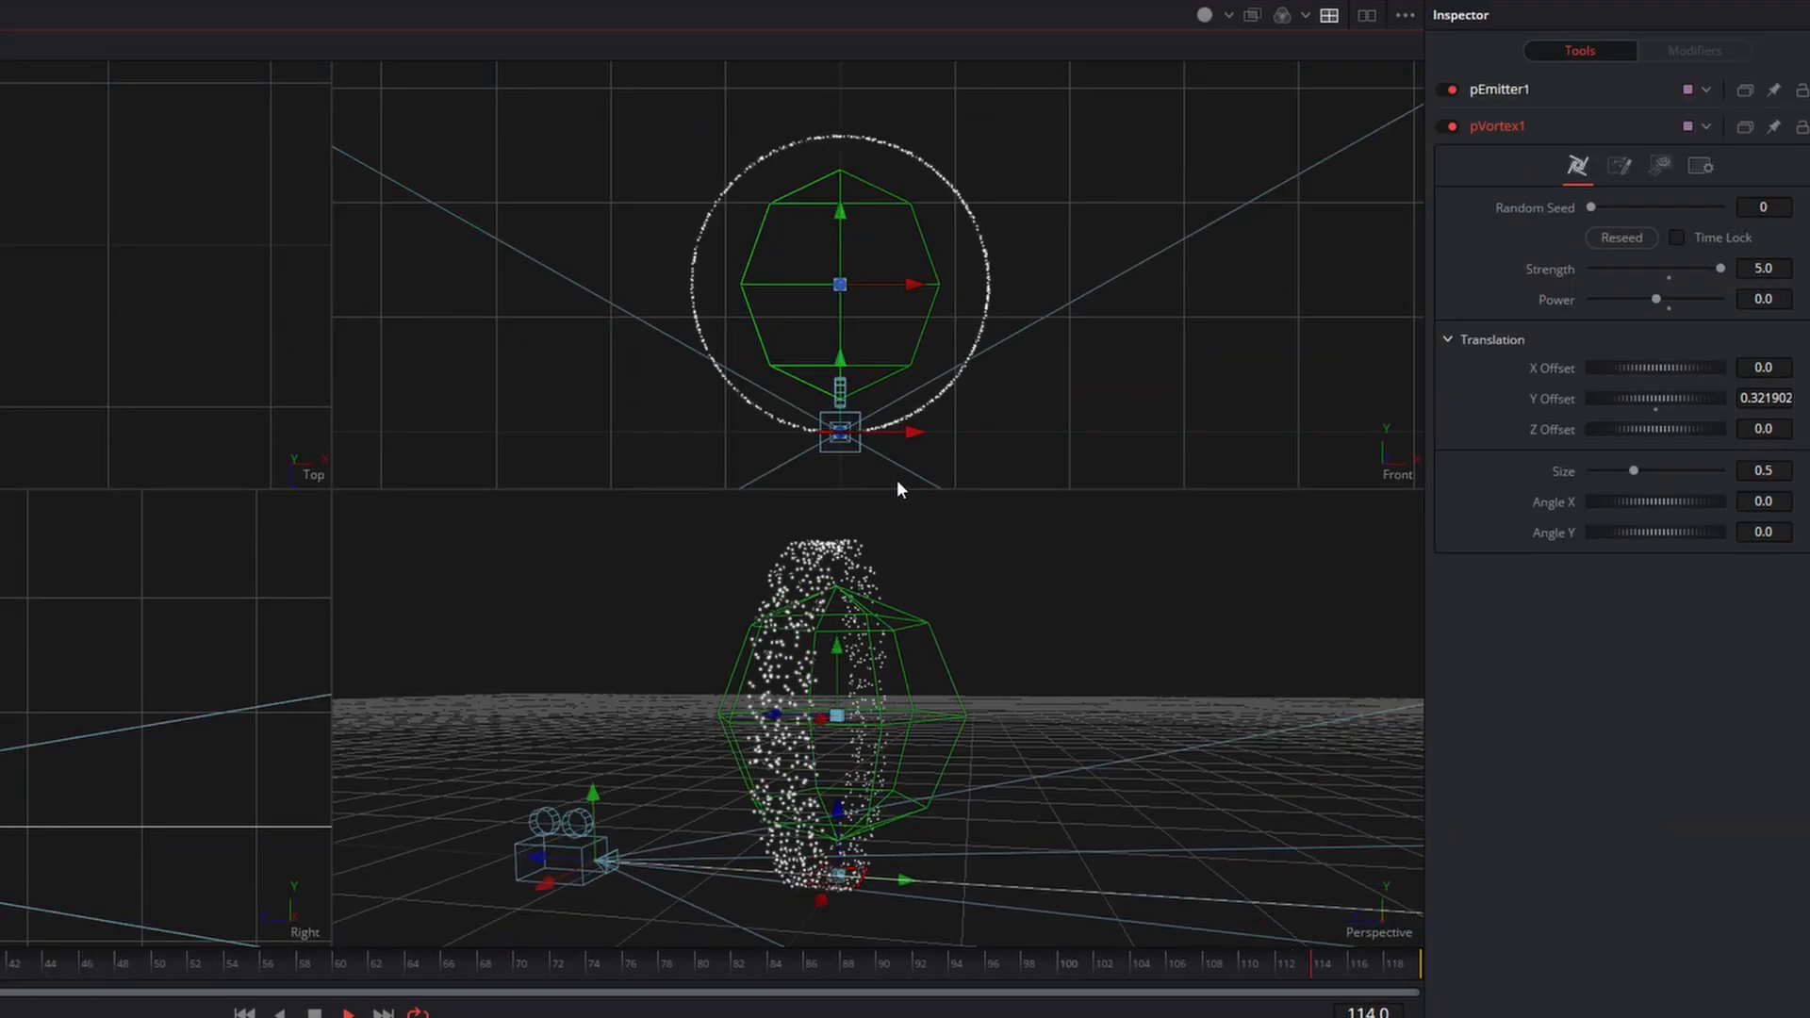
left_click(1764, 502)
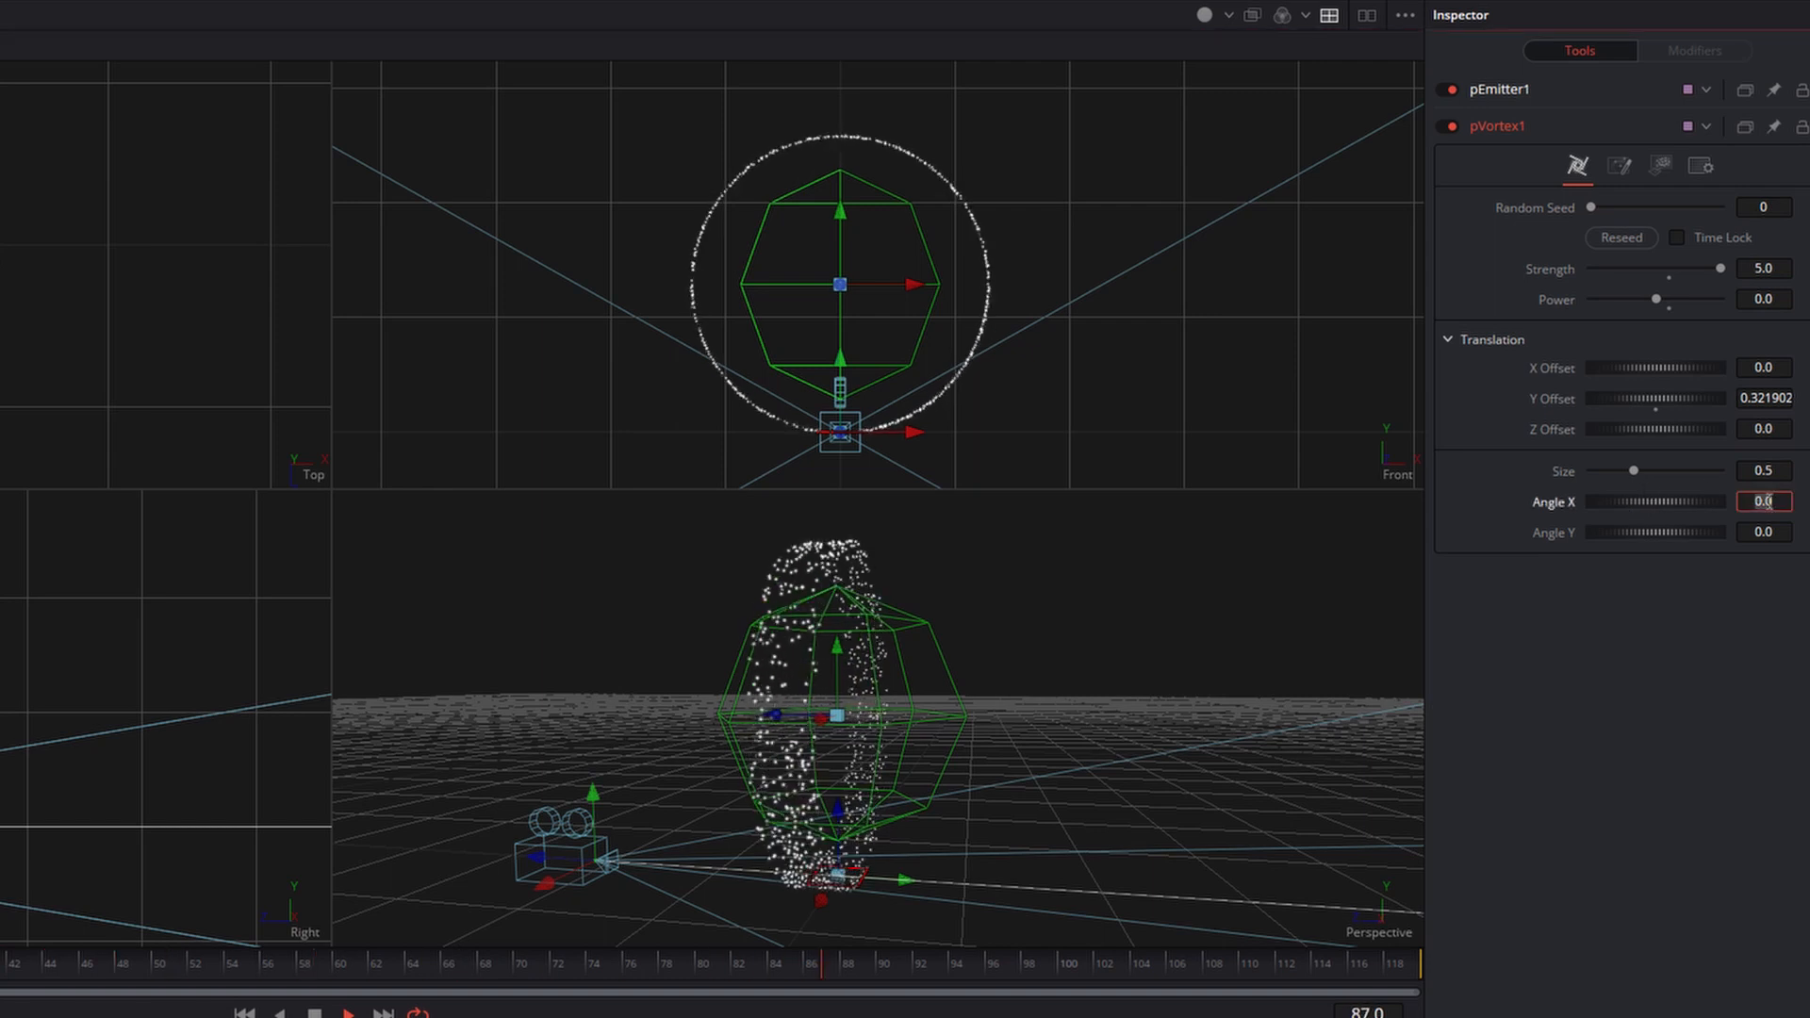
type("10")
key("Tab")
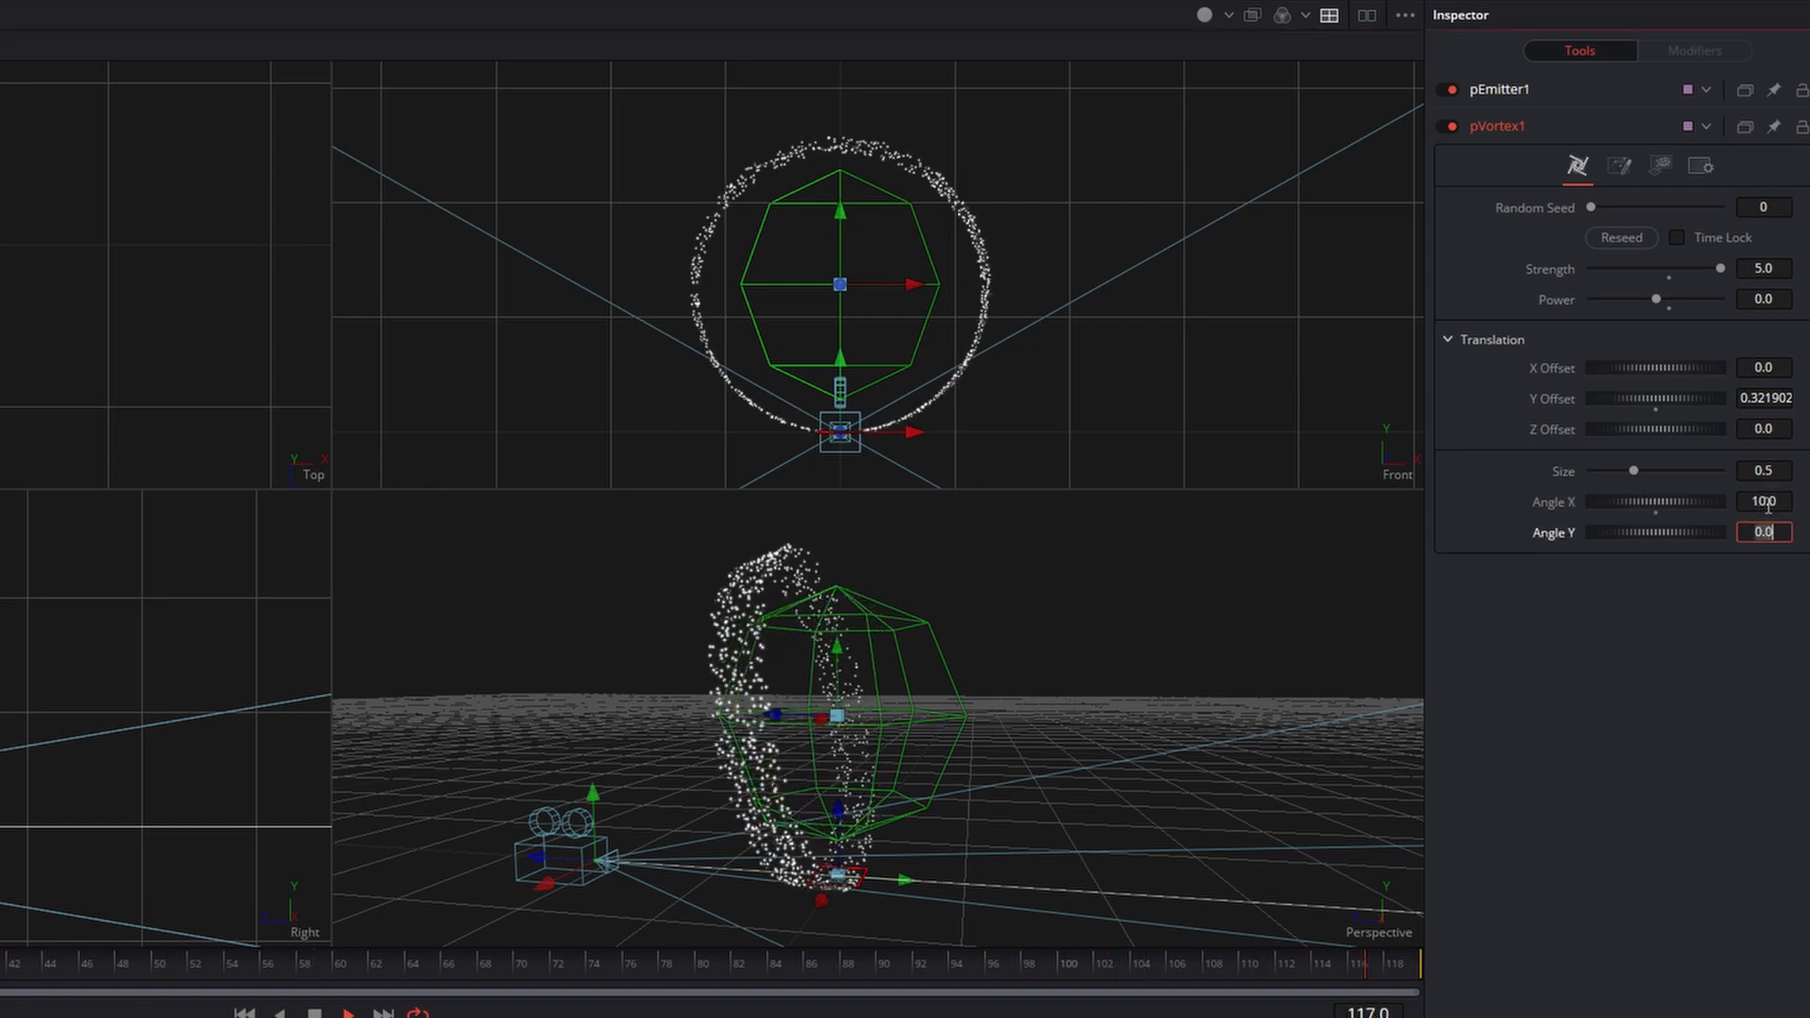
left_click(1741, 501)
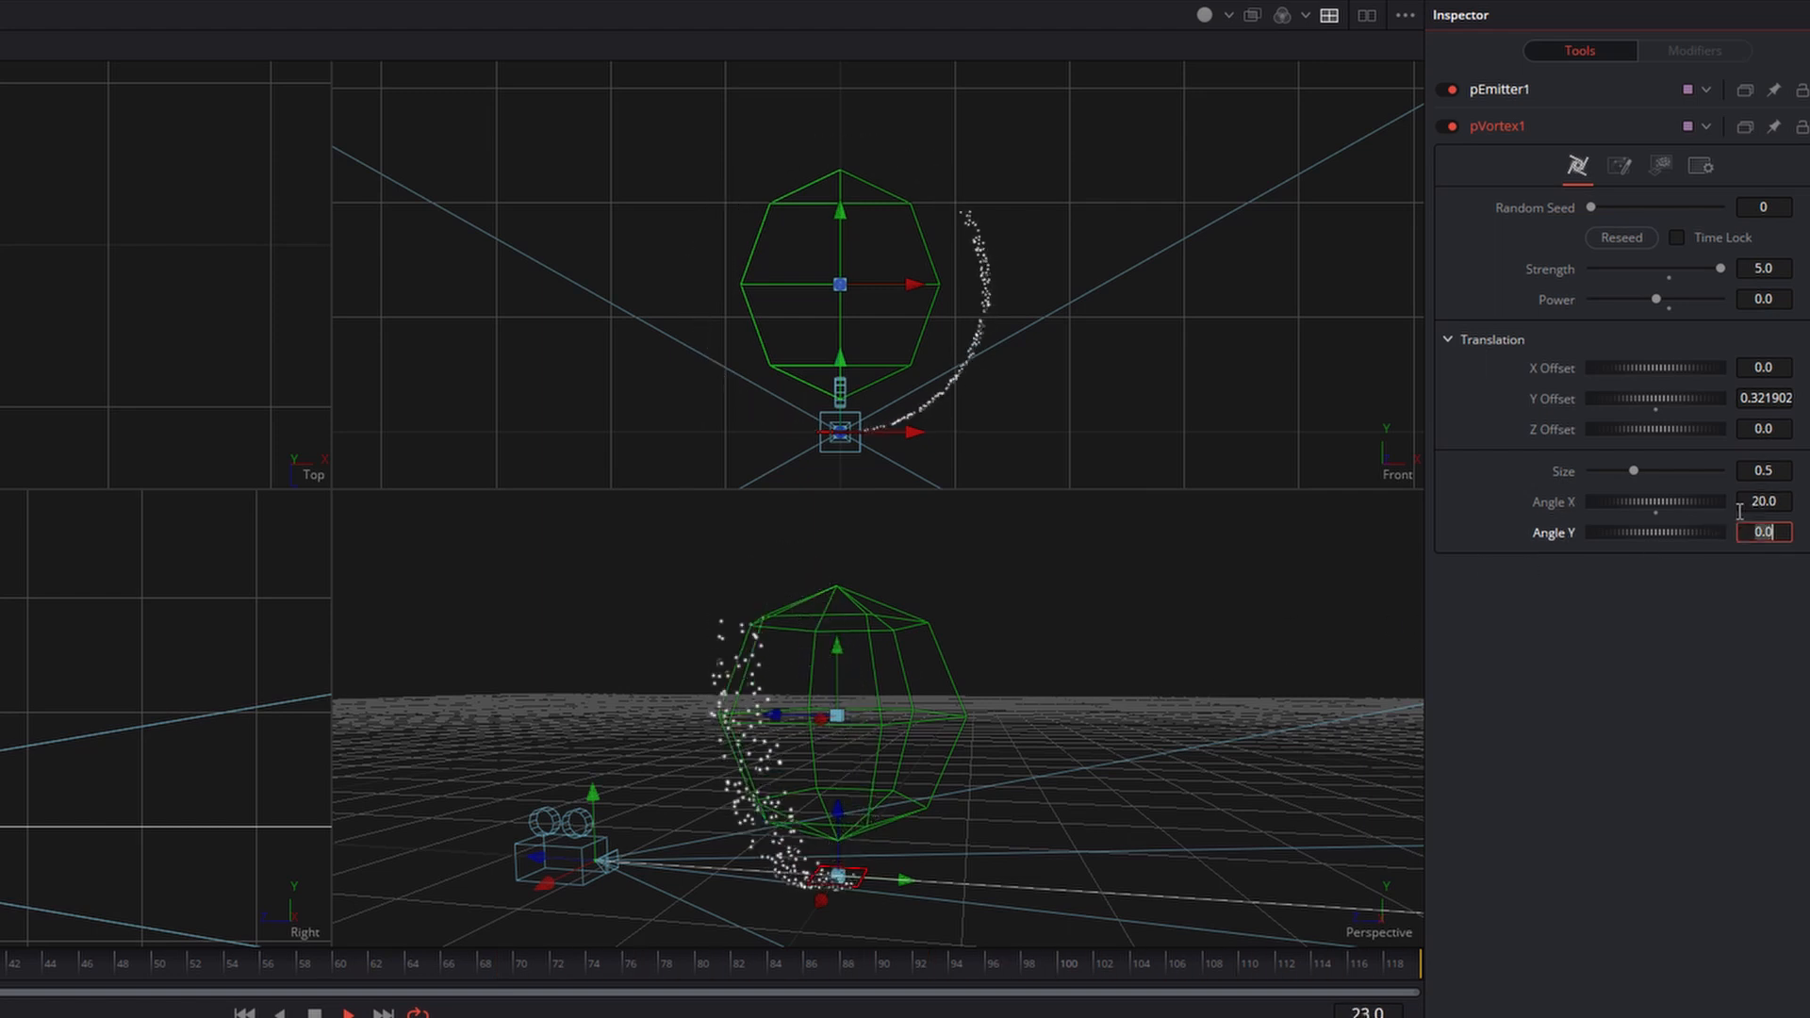
Increase pVortex1's Angle X to 45 and 60 to tilt the ring further.
left_click(1772, 500)
type("45")
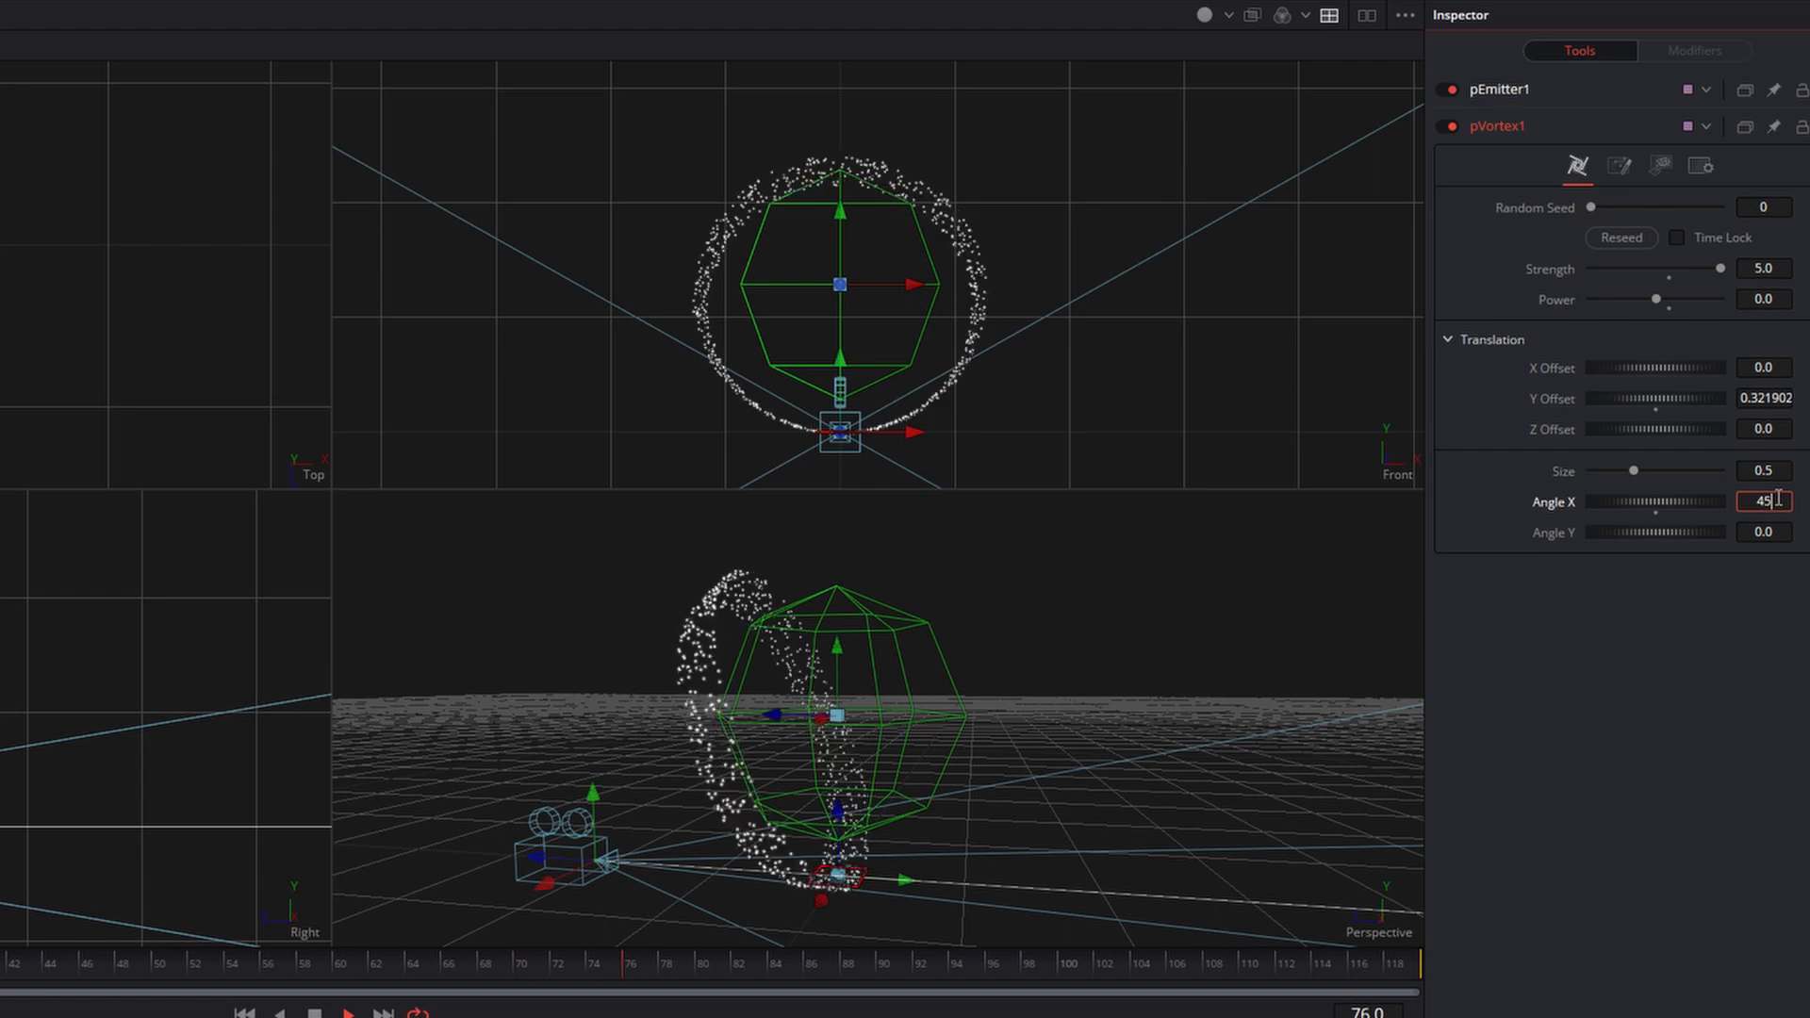
key("Tab")
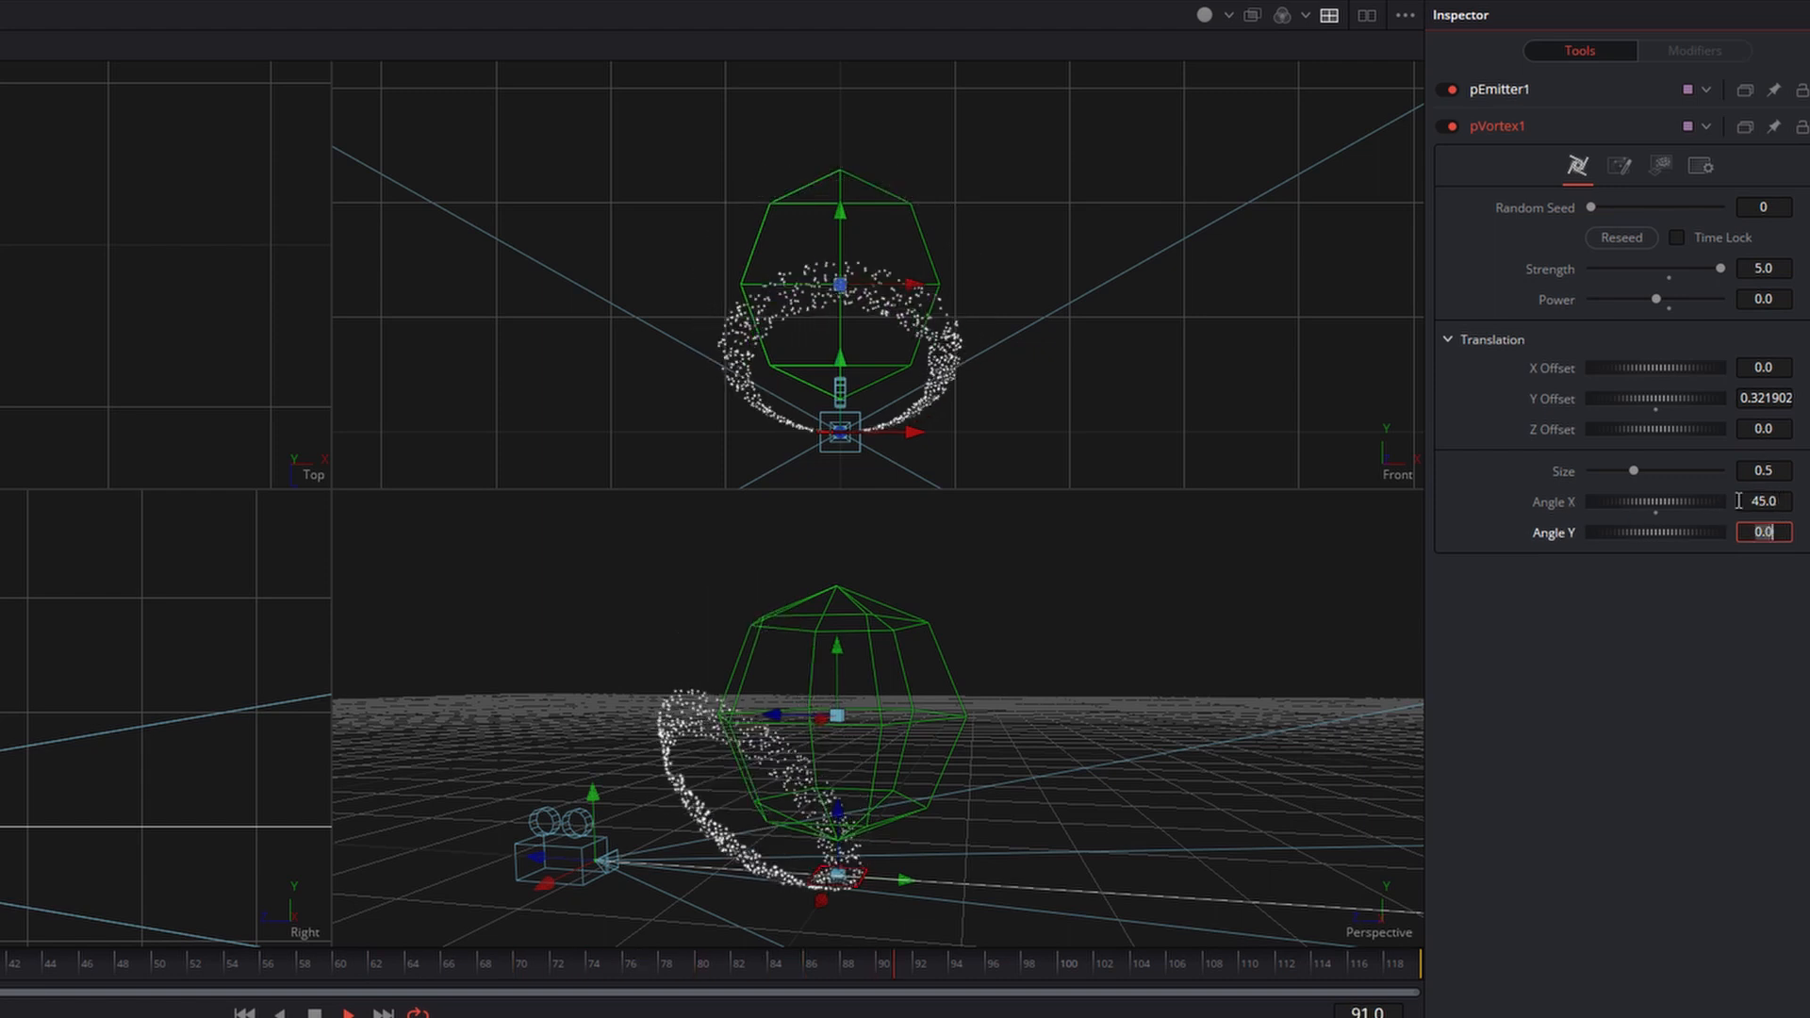
left_click(1767, 501)
type("60")
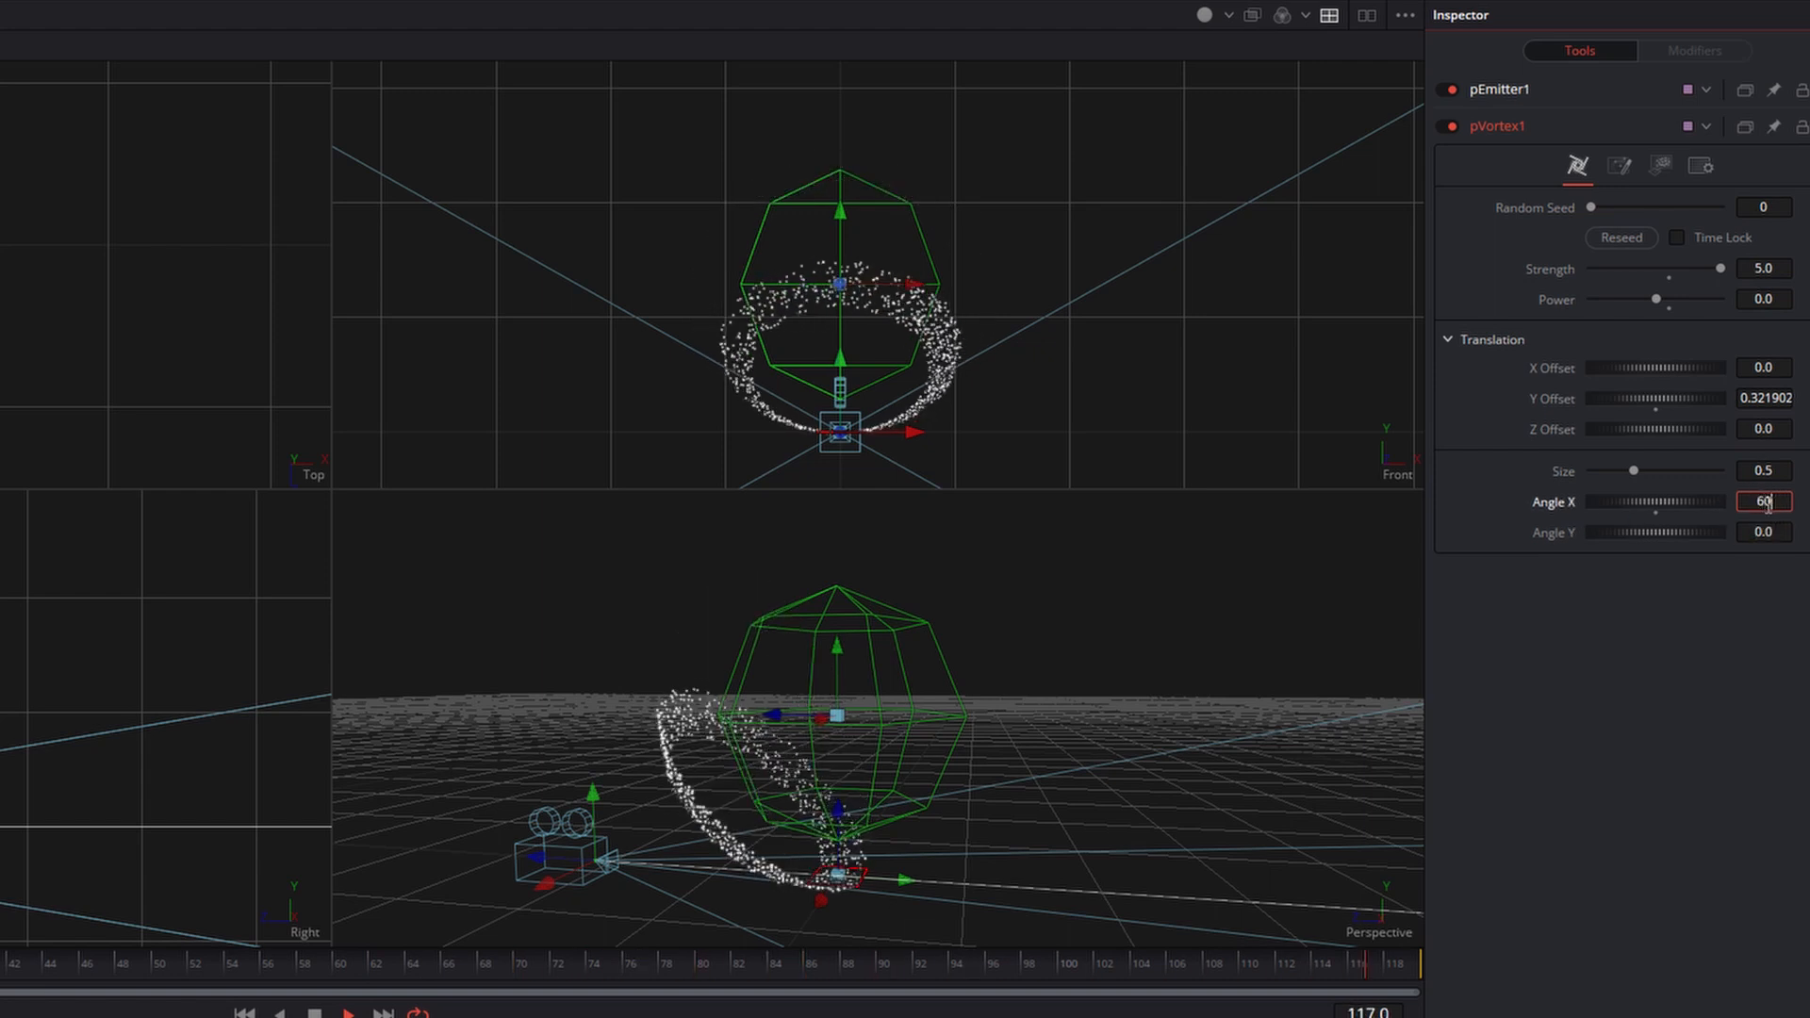
key("Tab")
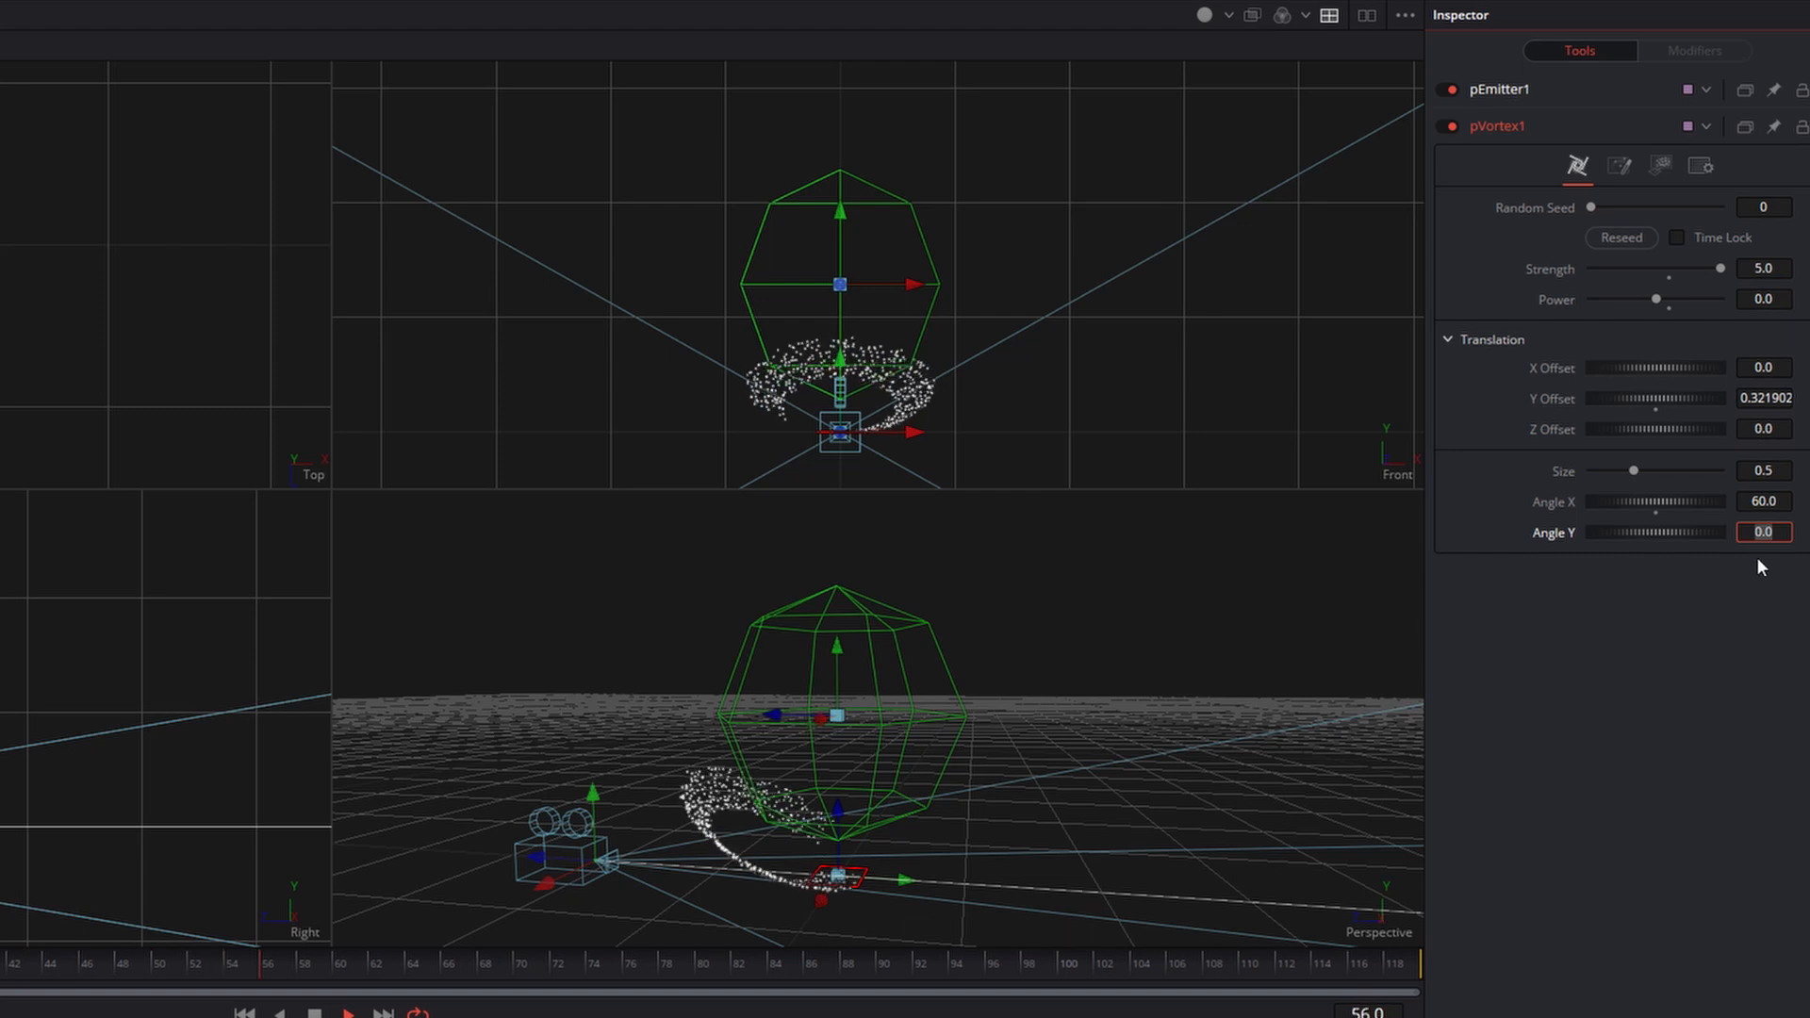
Try pVortex1's Angle X at 80 and 90, and reset it to 0.
left_click(1767, 501)
type("80")
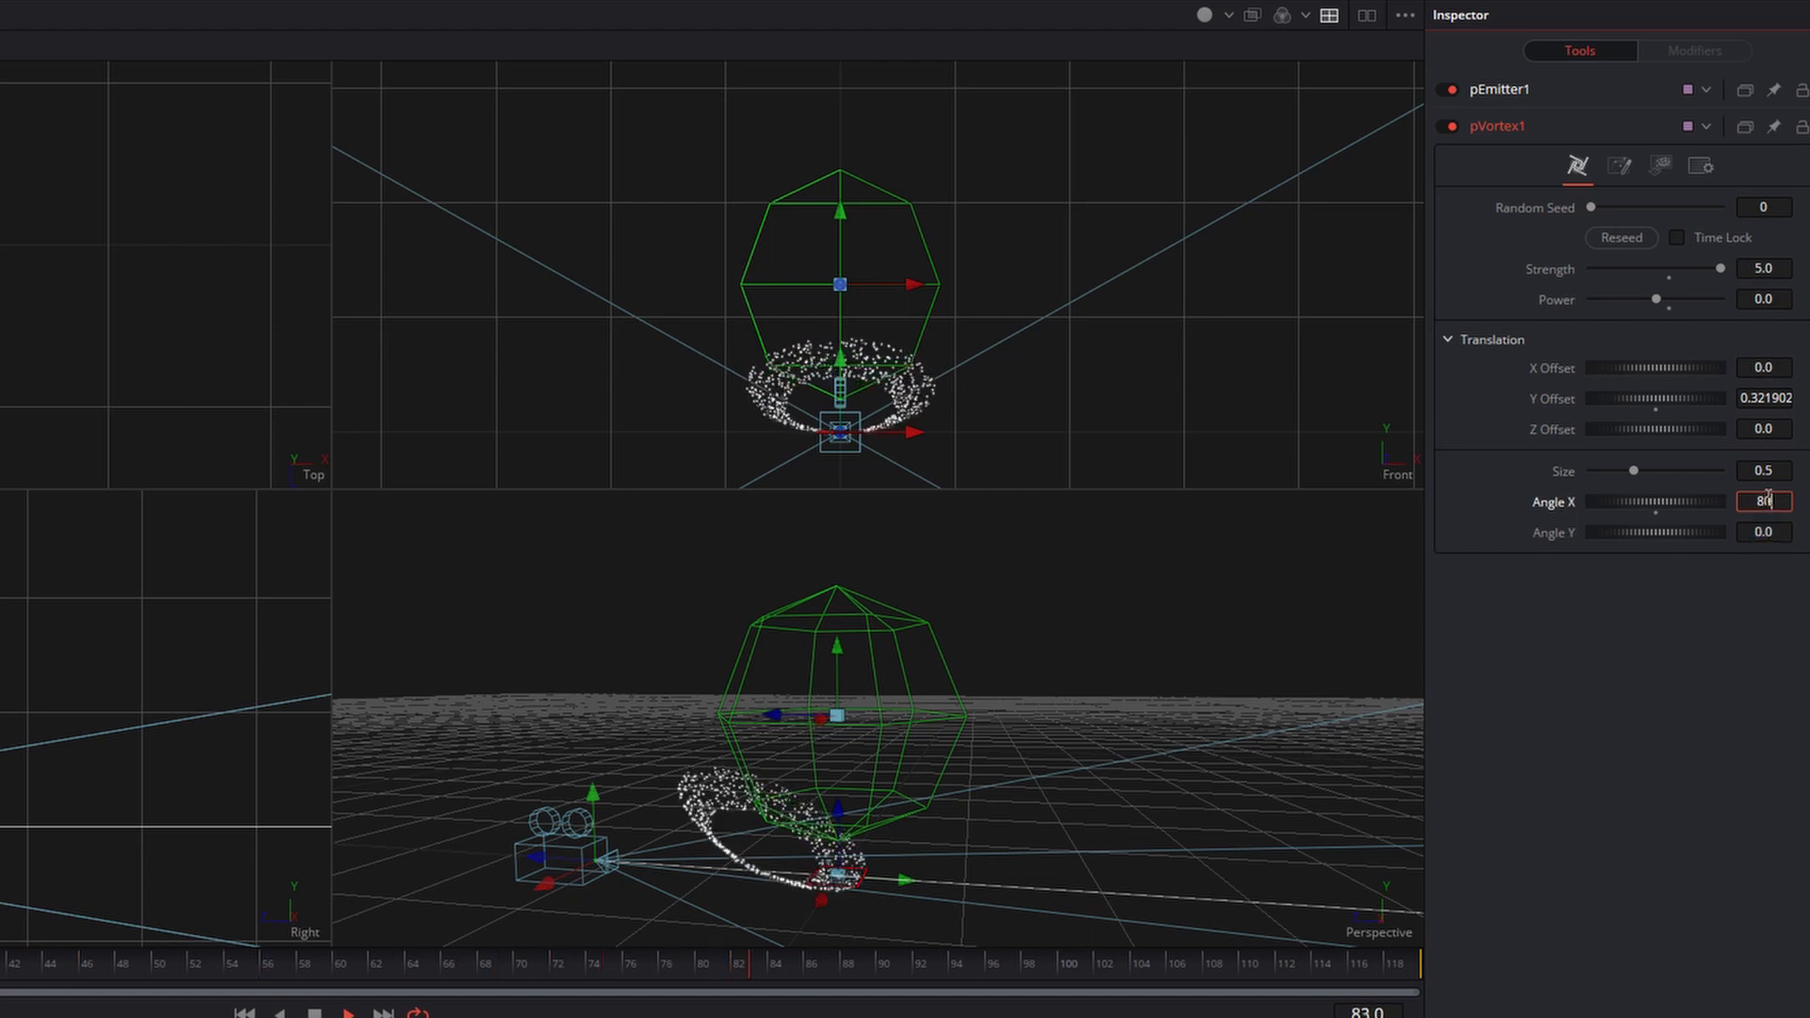
key("Tab")
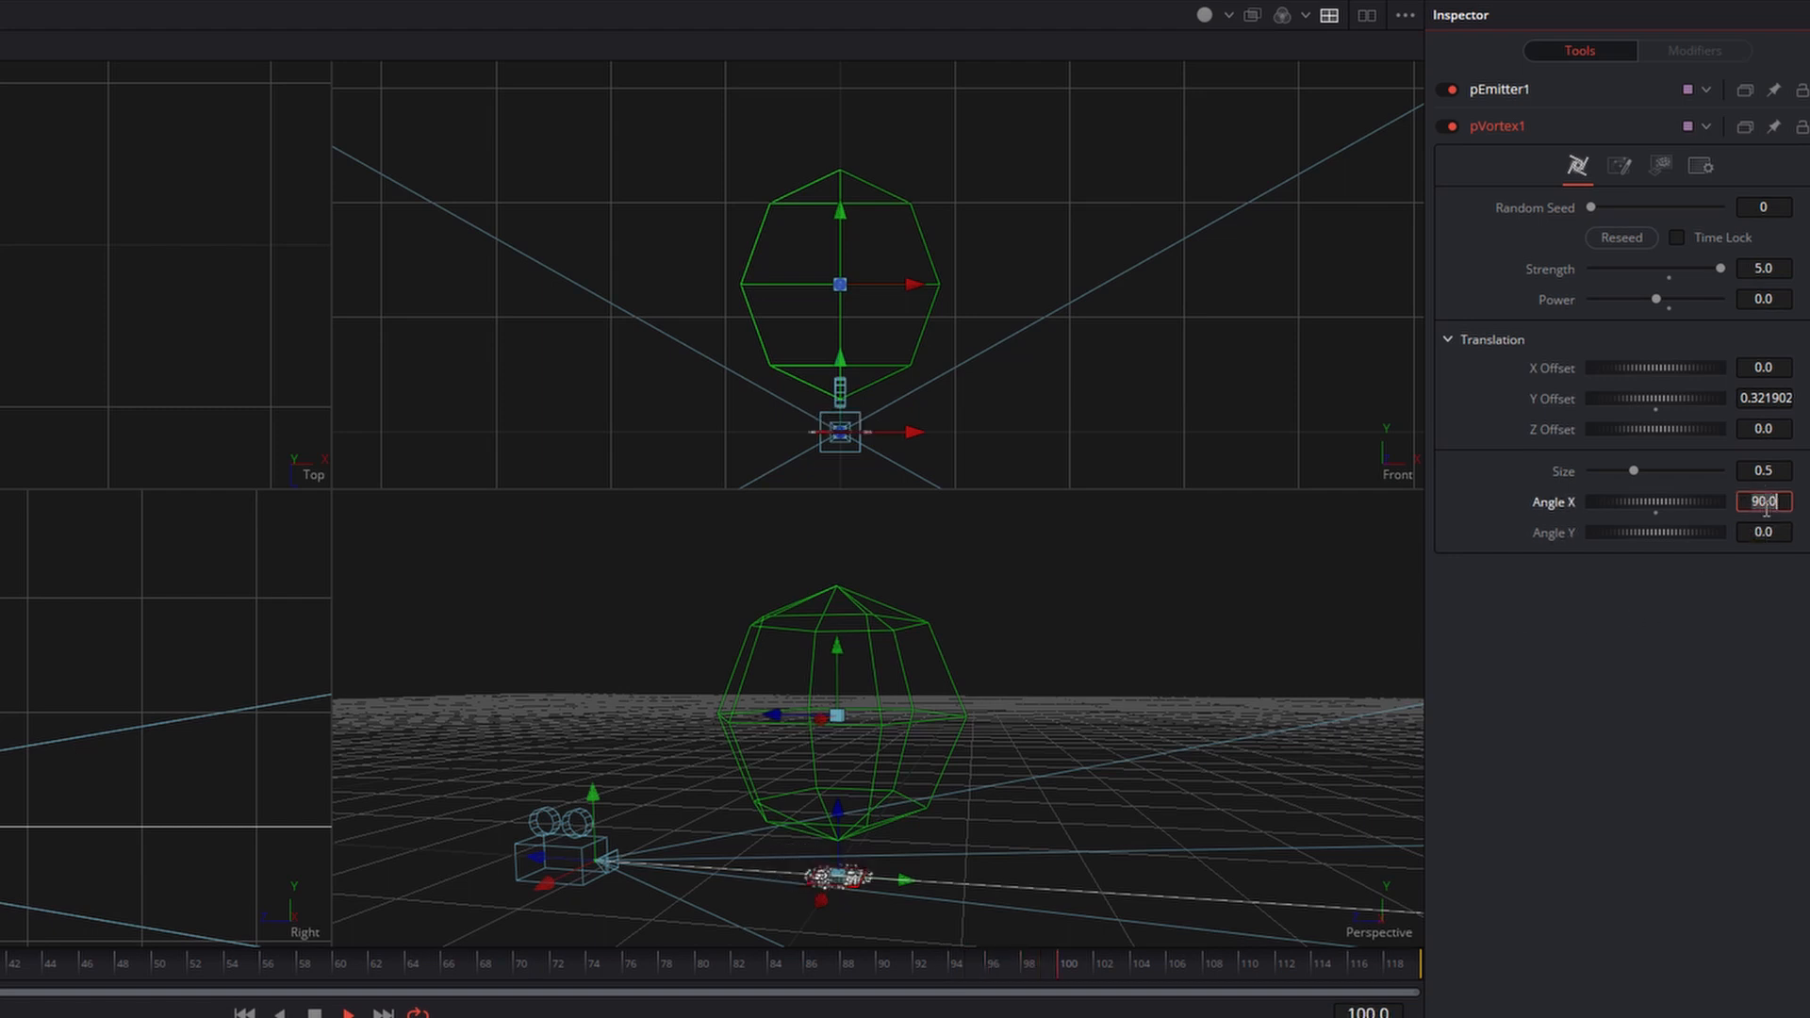
type("0")
key("Tab")
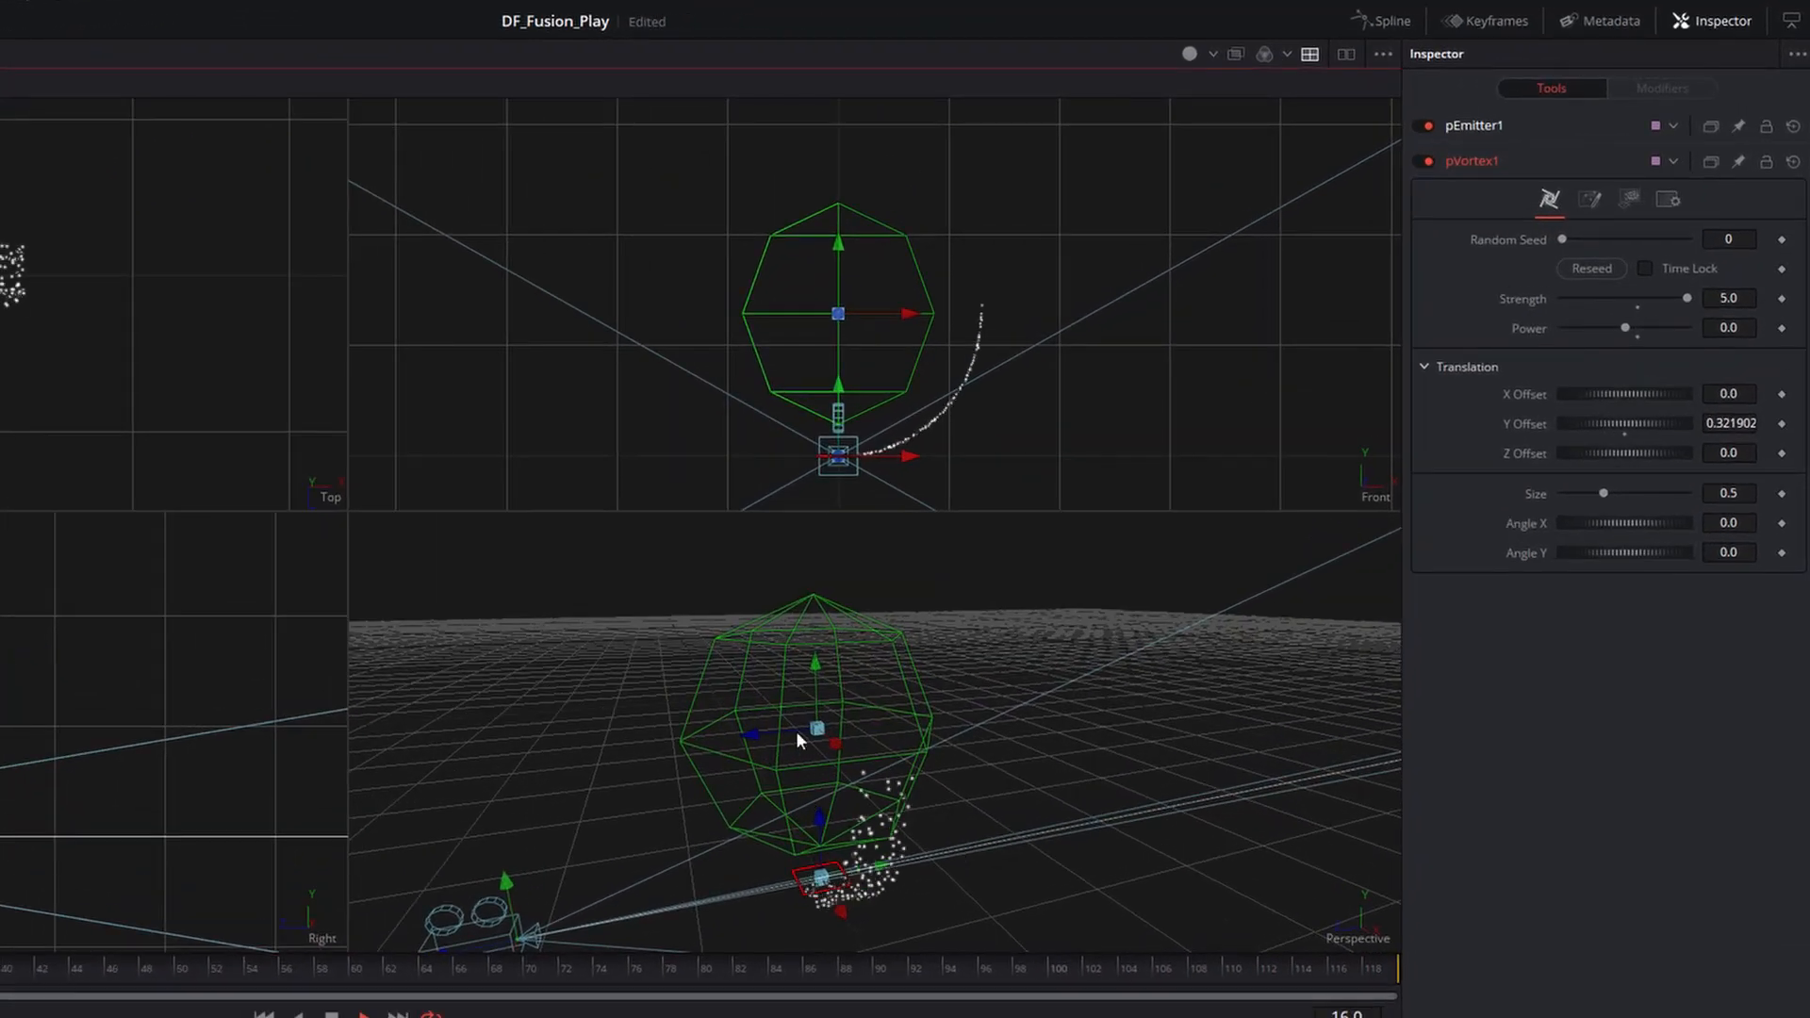
Examine the particle ring from several angles in the Perspective view and open pEmitter1's Region settings.
left_click_drag(796, 732, 879, 754)
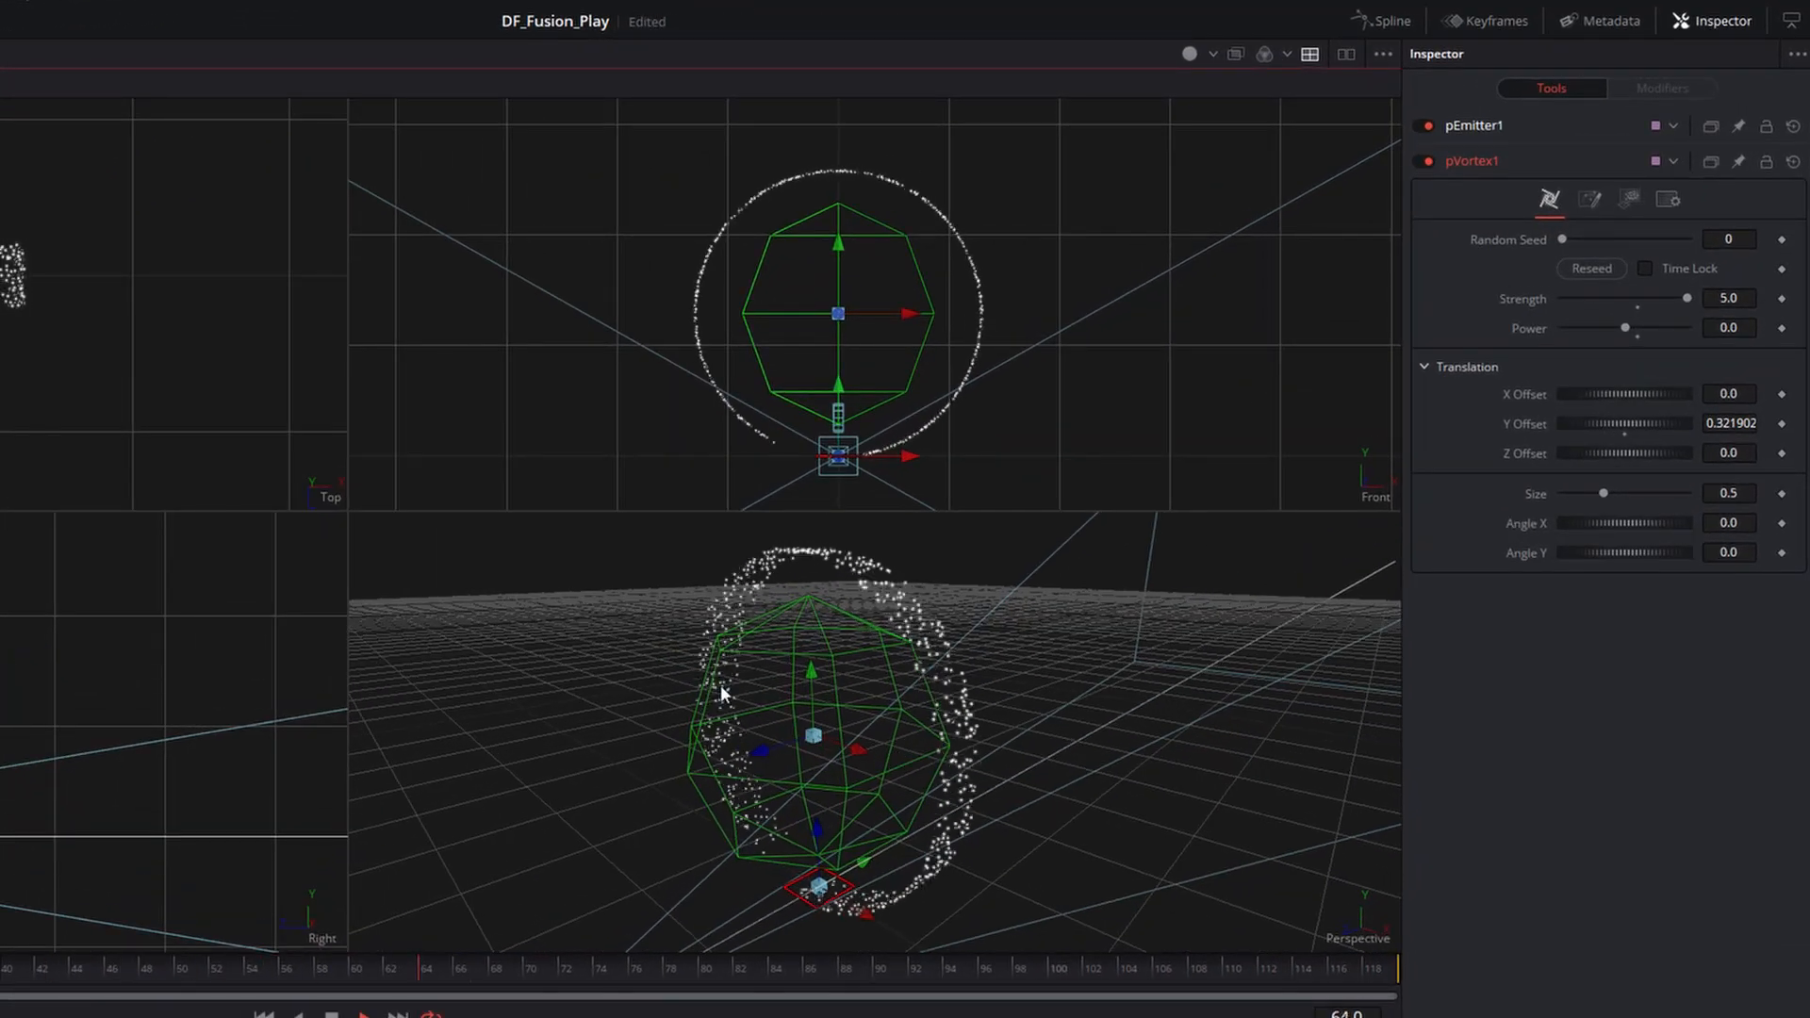
mouse_move(829, 809)
left_mouse_down()
mouse_move(909, 733)
mouse_move(891, 795)
mouse_move(825, 729)
mouse_move(805, 811)
left_mouse_up()
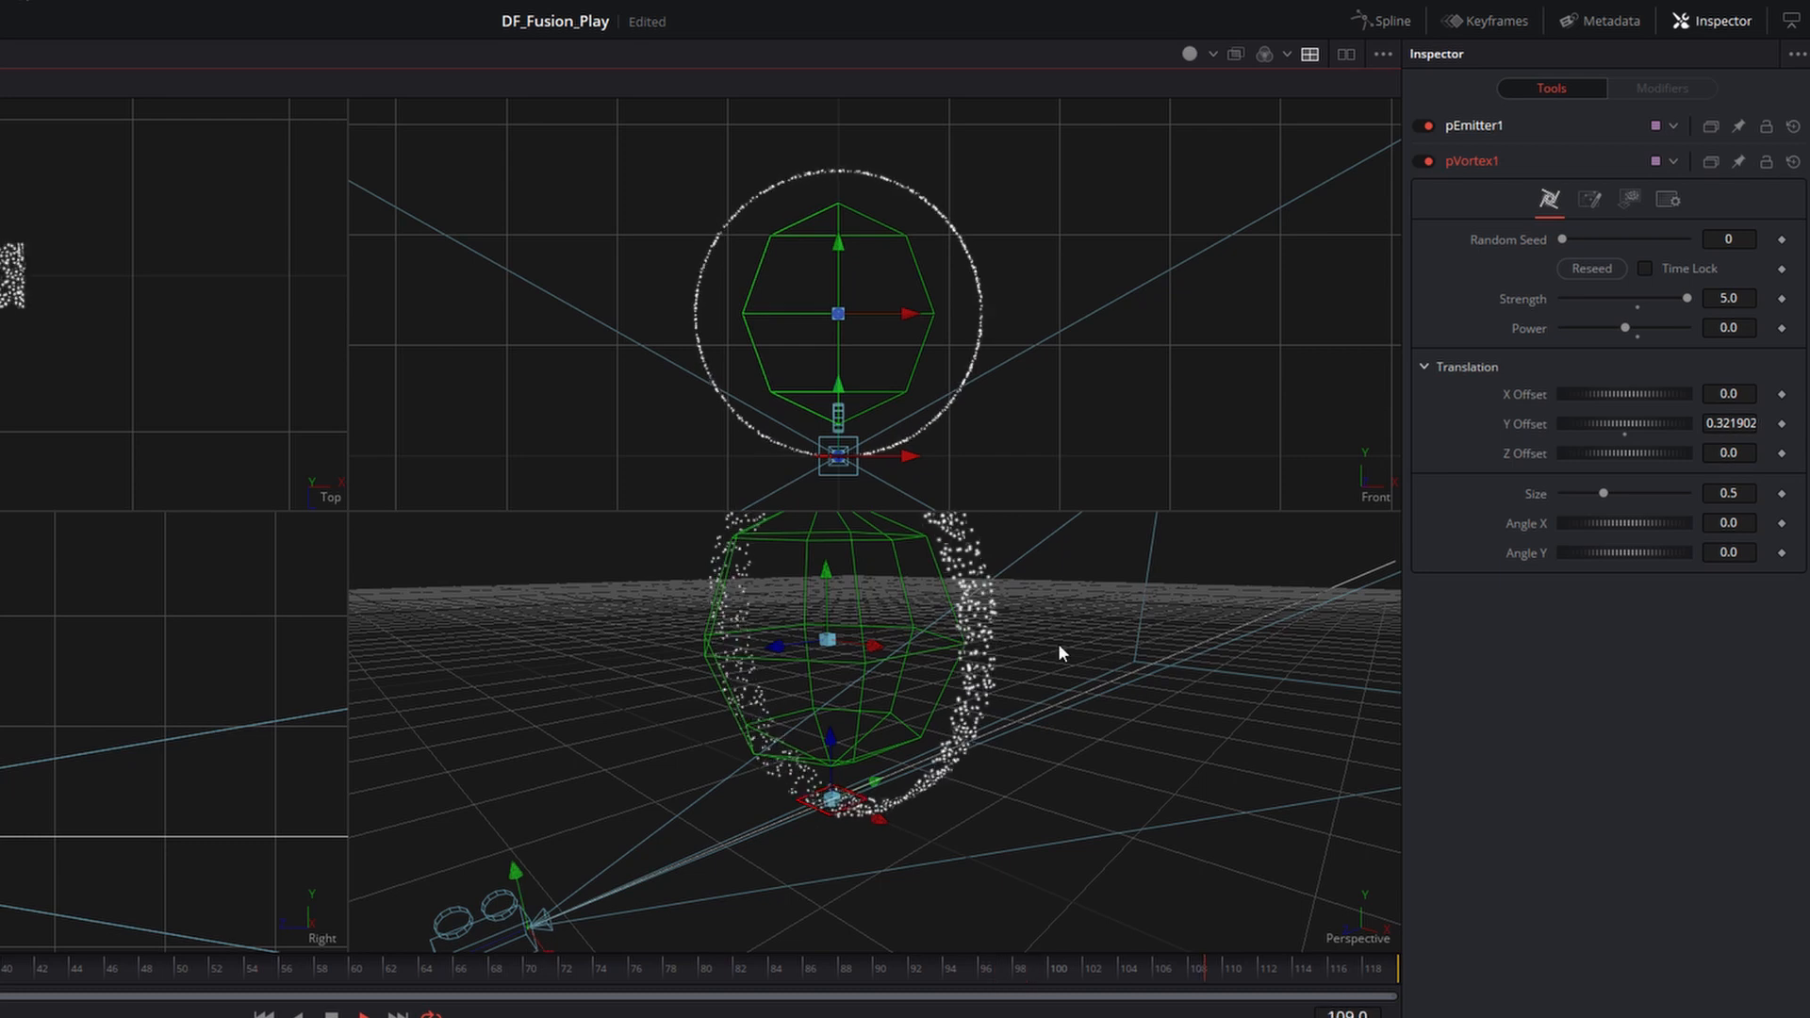
mouse_move(573, 883)
left_mouse_down()
mouse_move(603, 862)
mouse_move(568, 850)
left_mouse_up()
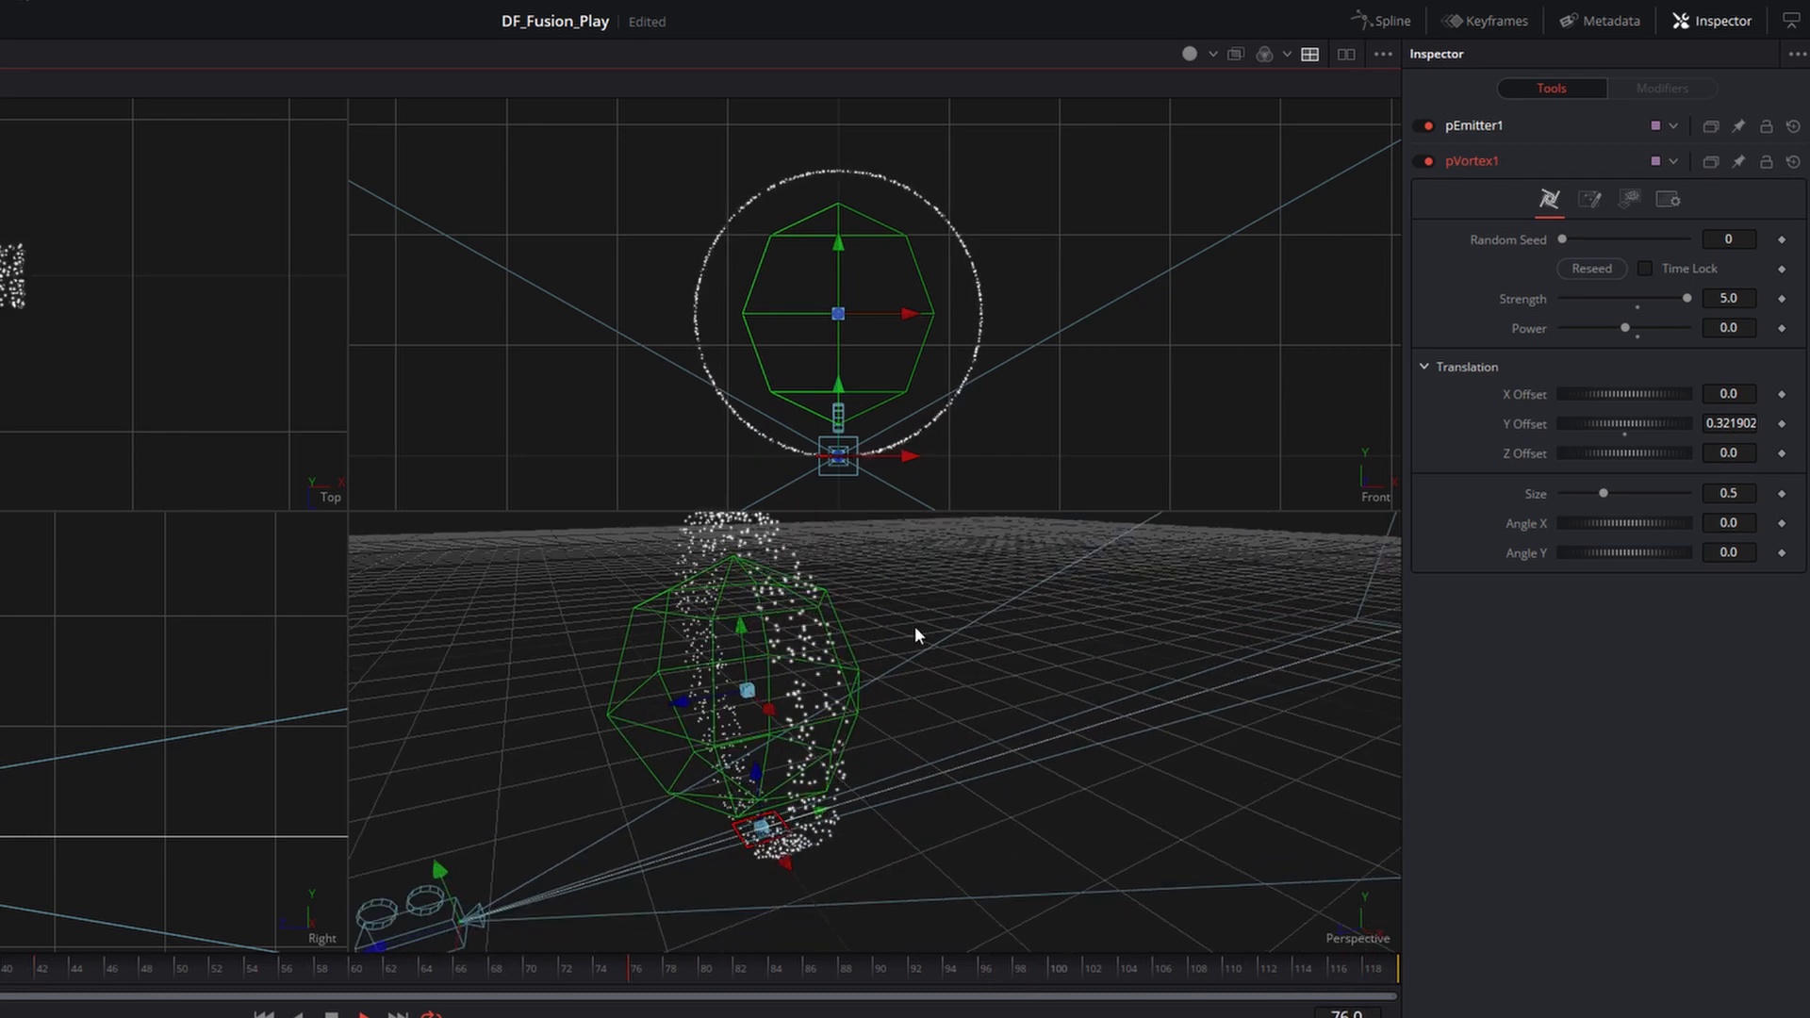
left_click_drag(707, 825, 780, 865)
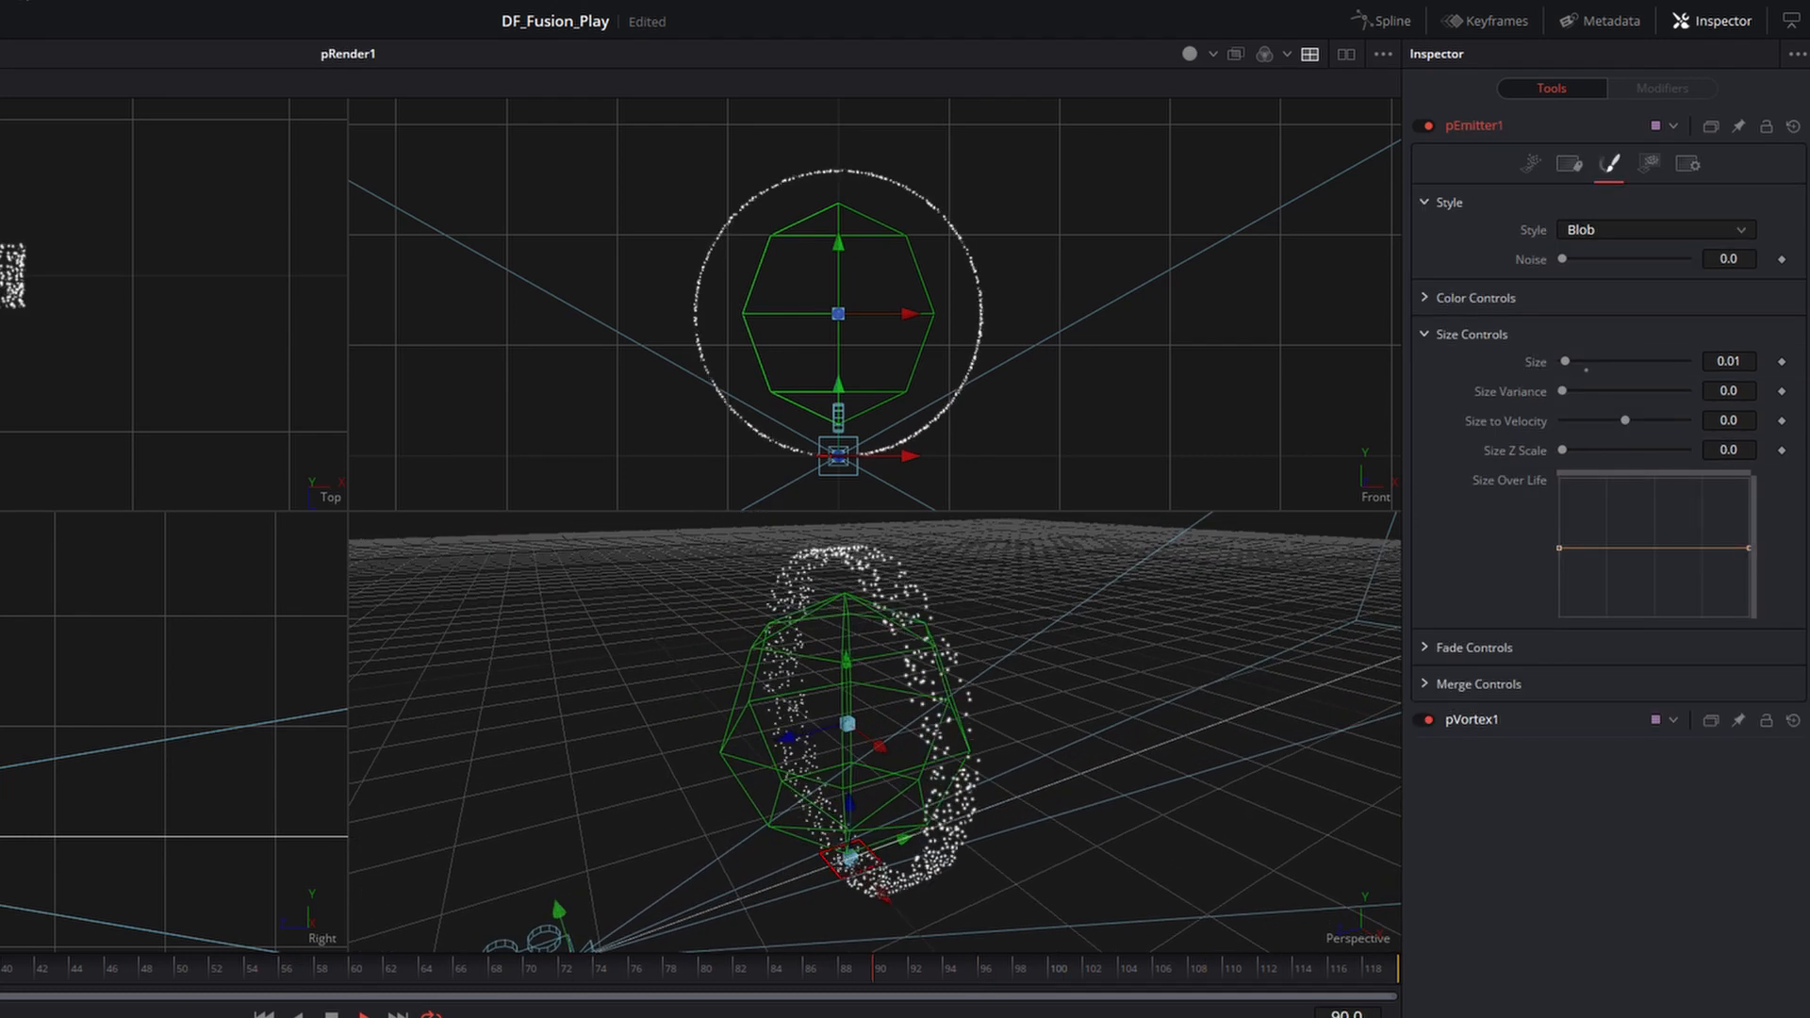
left_click(1652, 164)
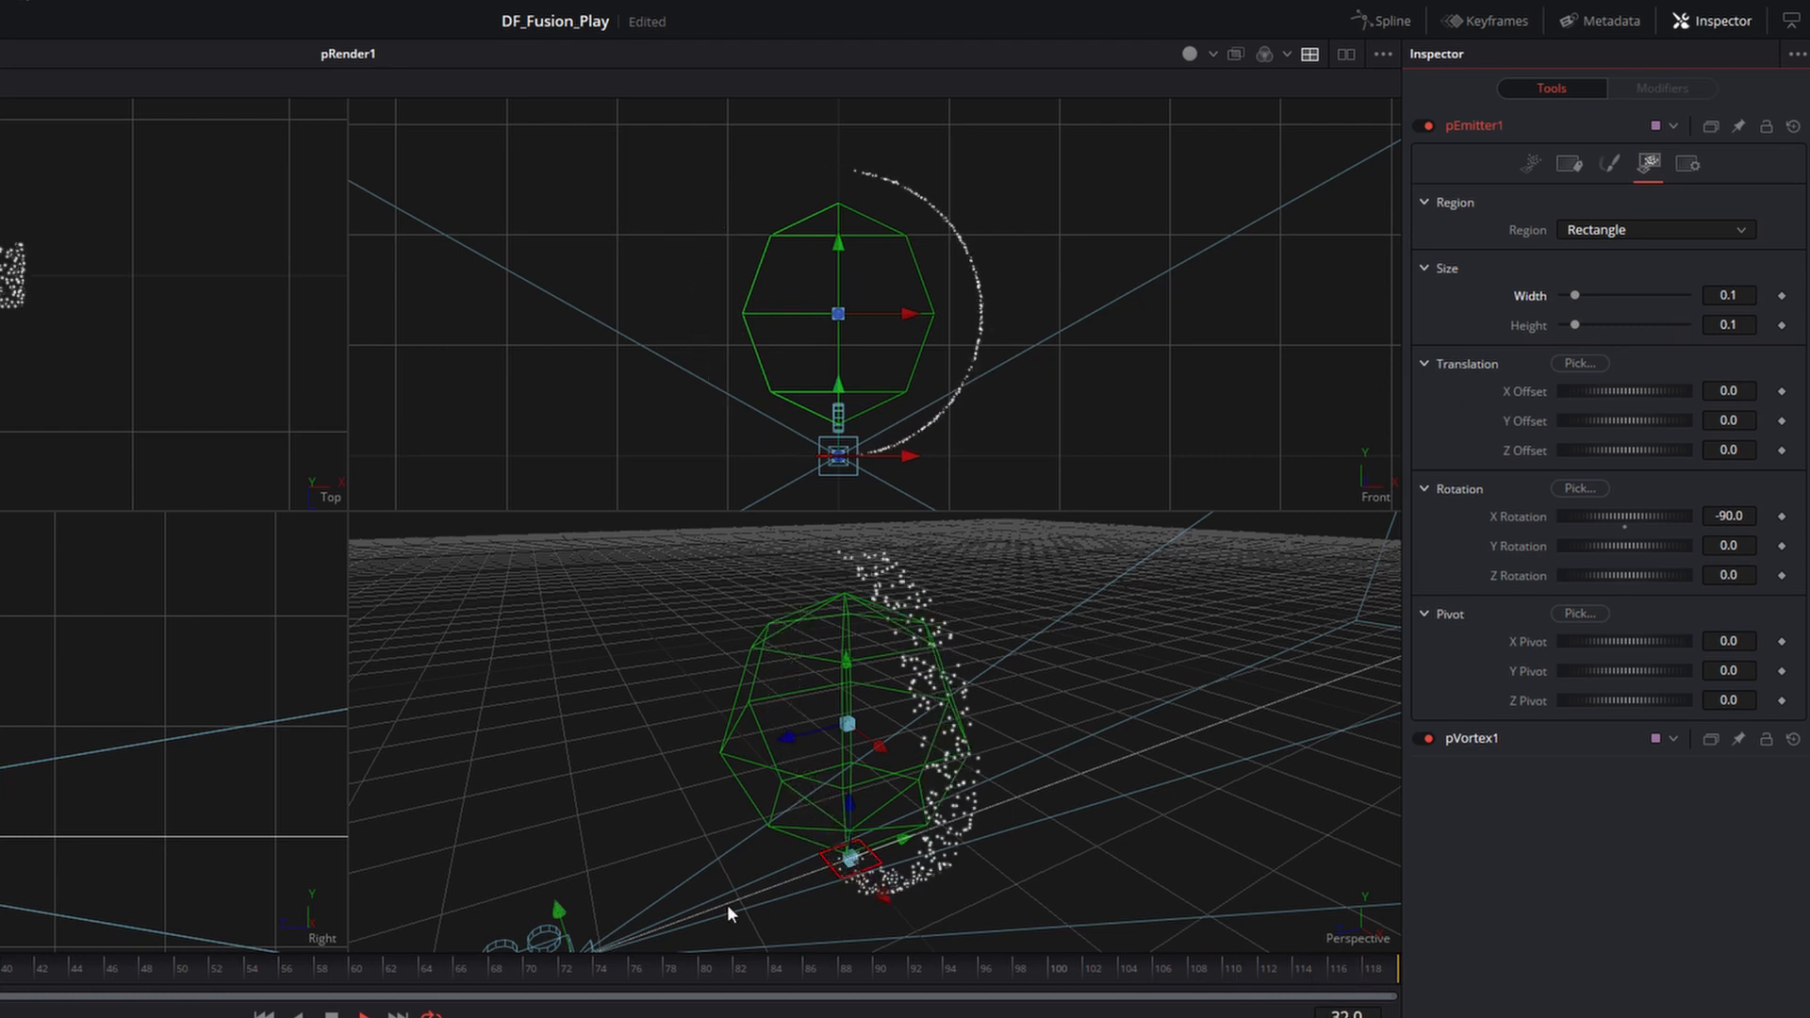
Try a Height of 1 for pEmitter1's rectangular region and view the widened particle ring from other angles in Perspective.
left_click(1729, 325)
type("1")
key("Tab")
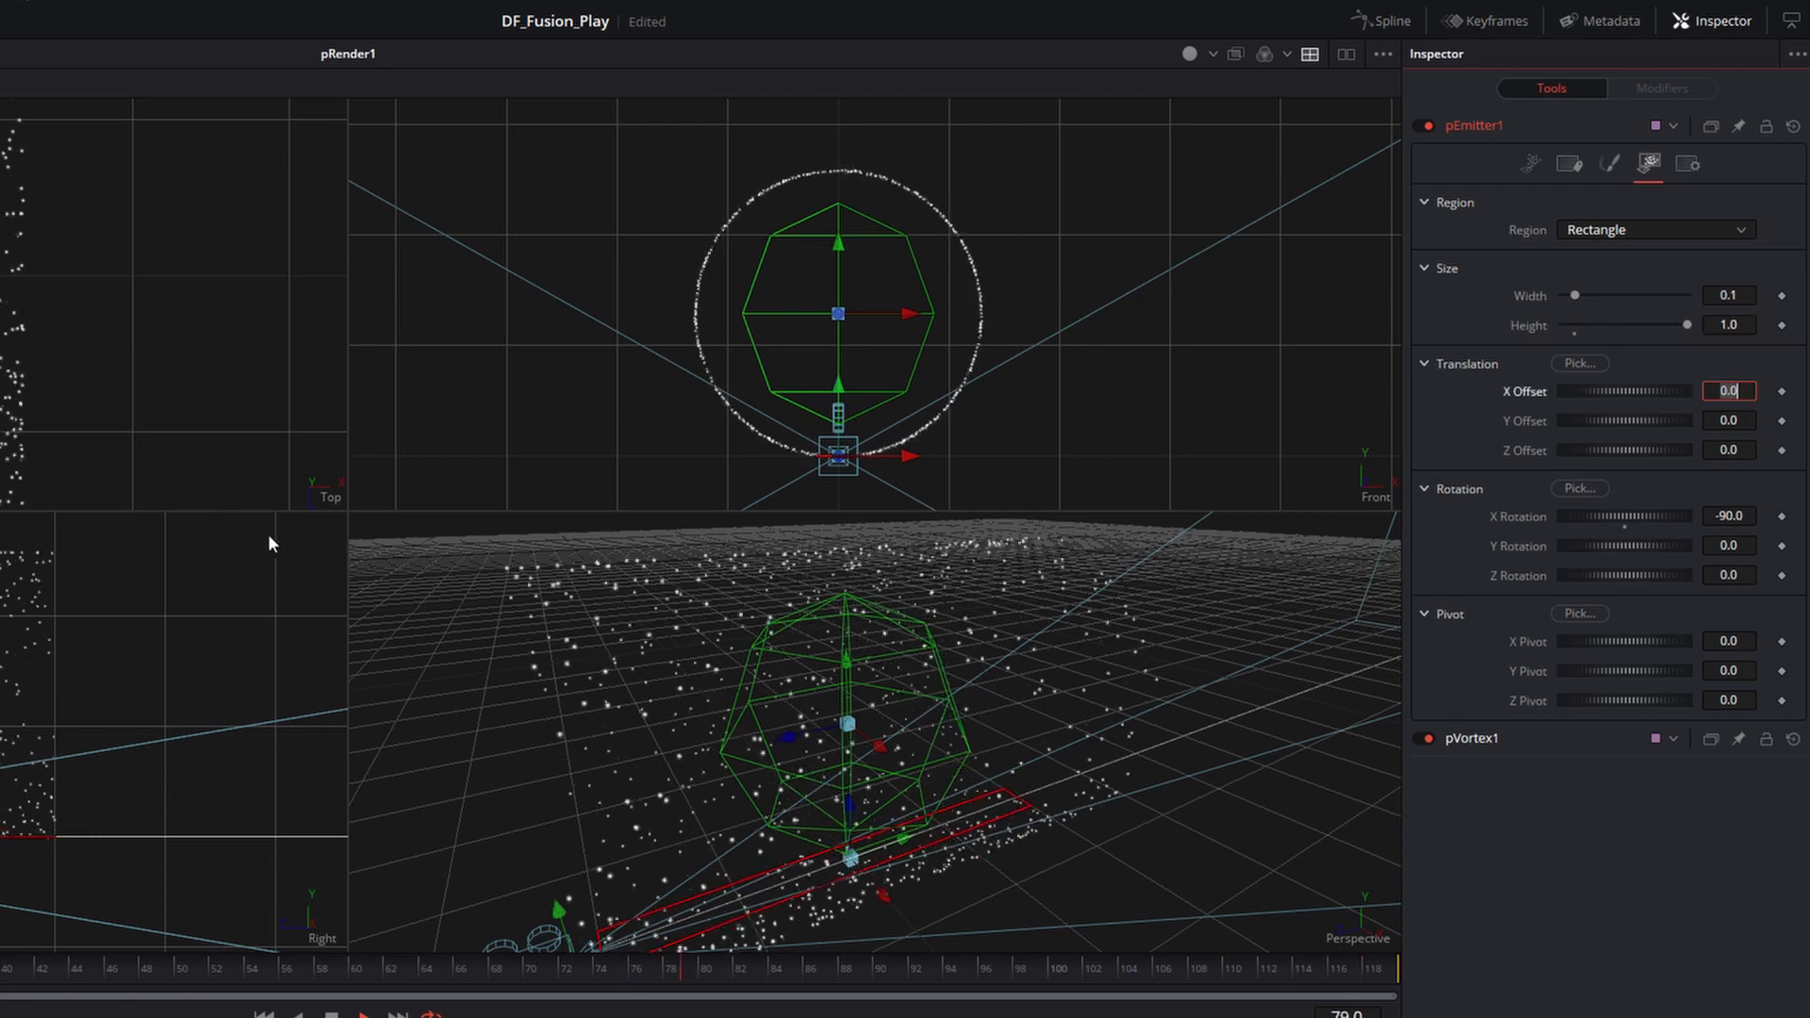
left_click_drag(715, 743, 754, 745)
left_click_drag(856, 790, 673, 824)
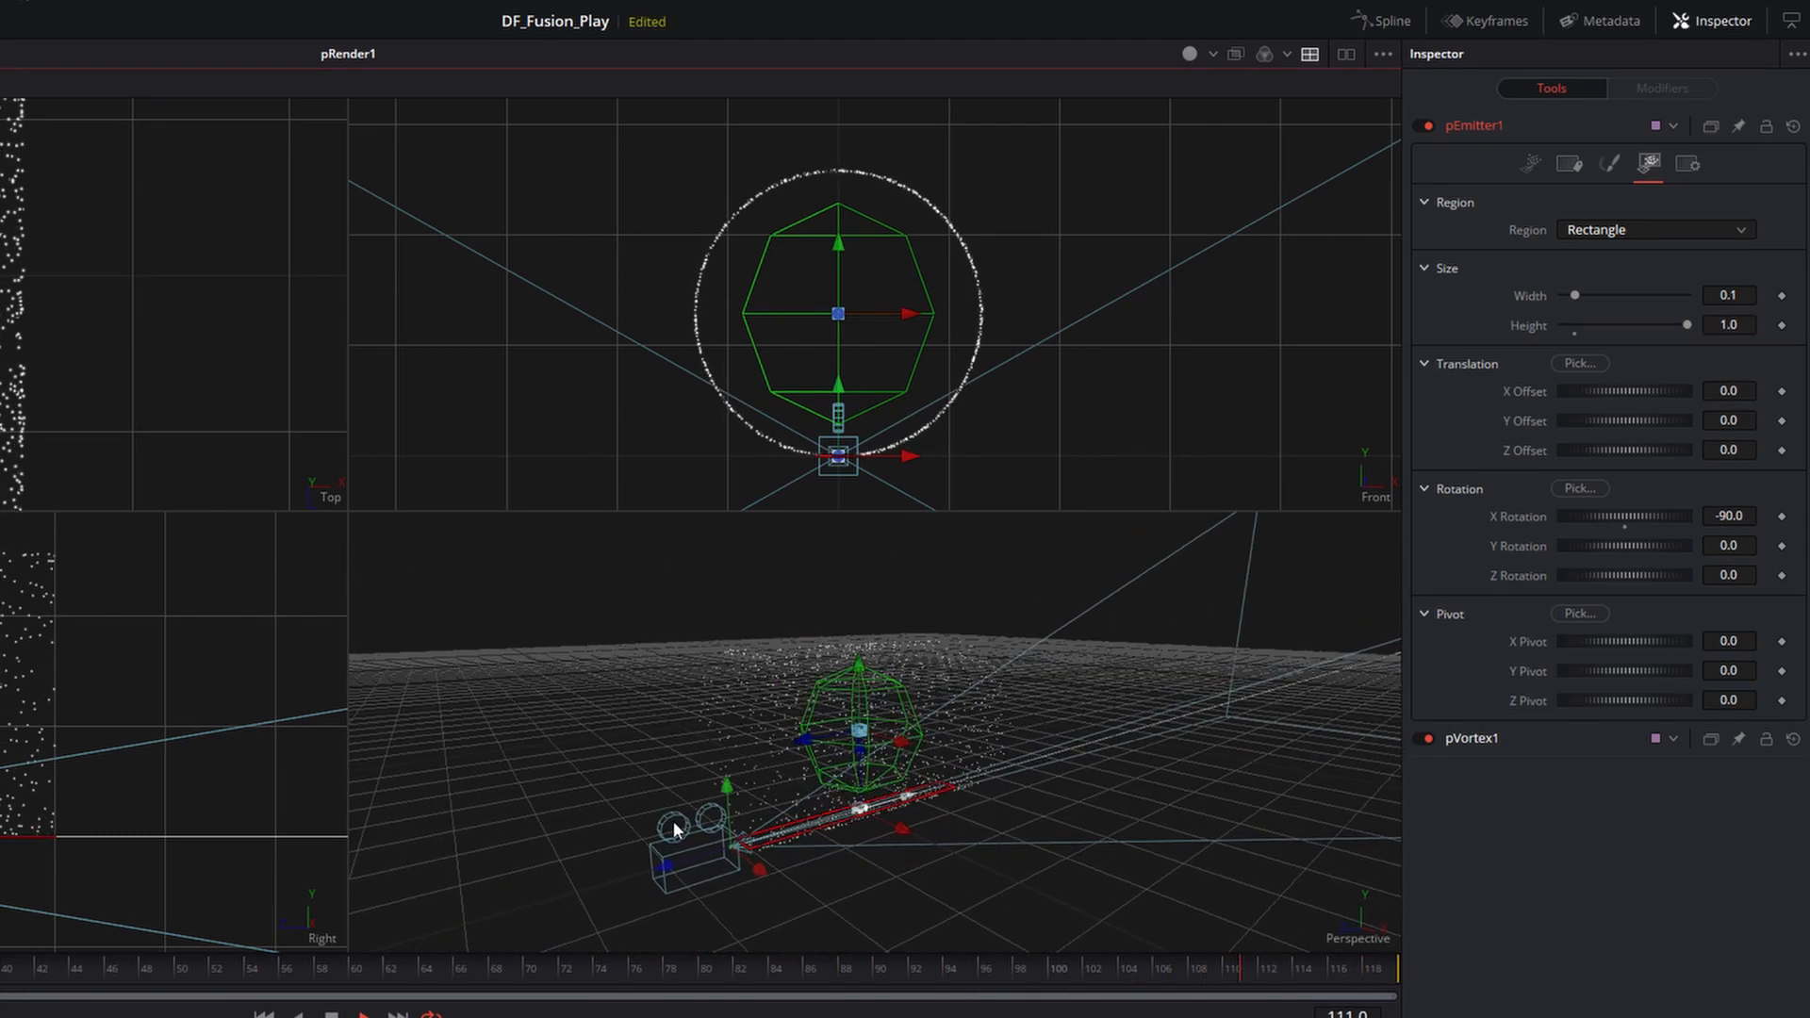
scroll(673, 823, "up", 3)
Try pEmitter1 with a Number of 20 and a region Height of 5.
left_click(1529, 164)
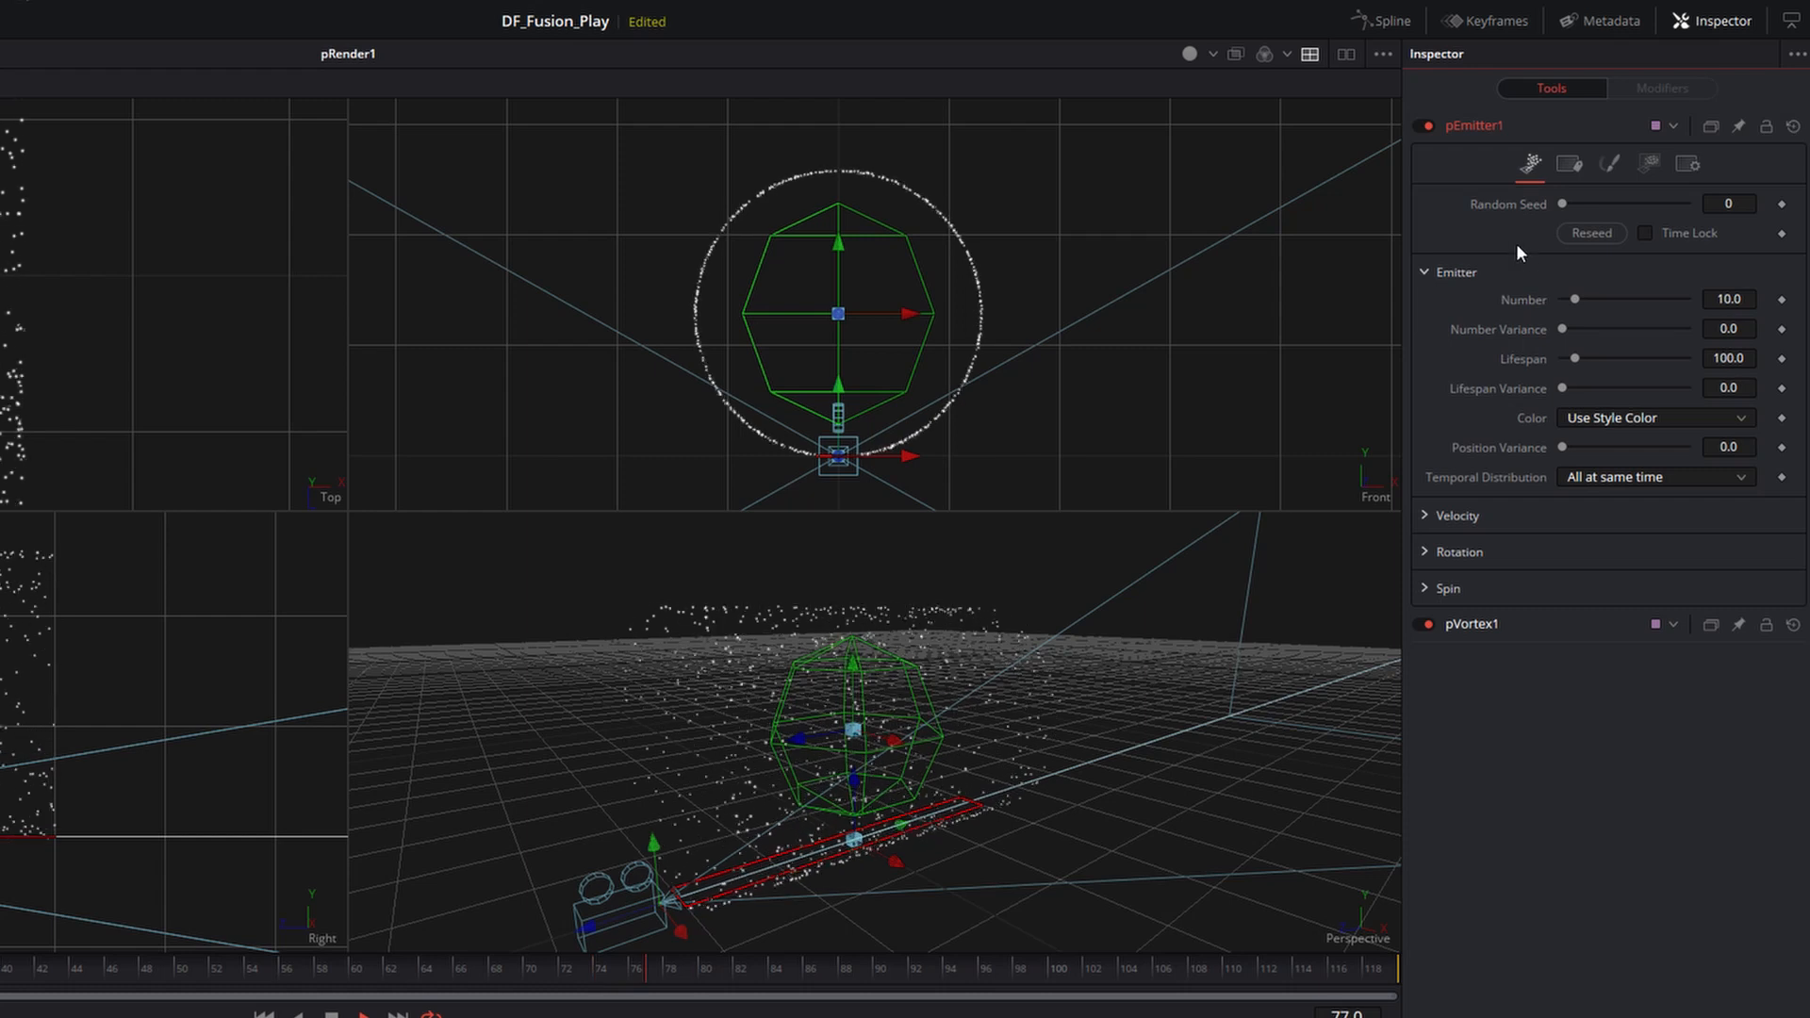
left_click(1728, 299)
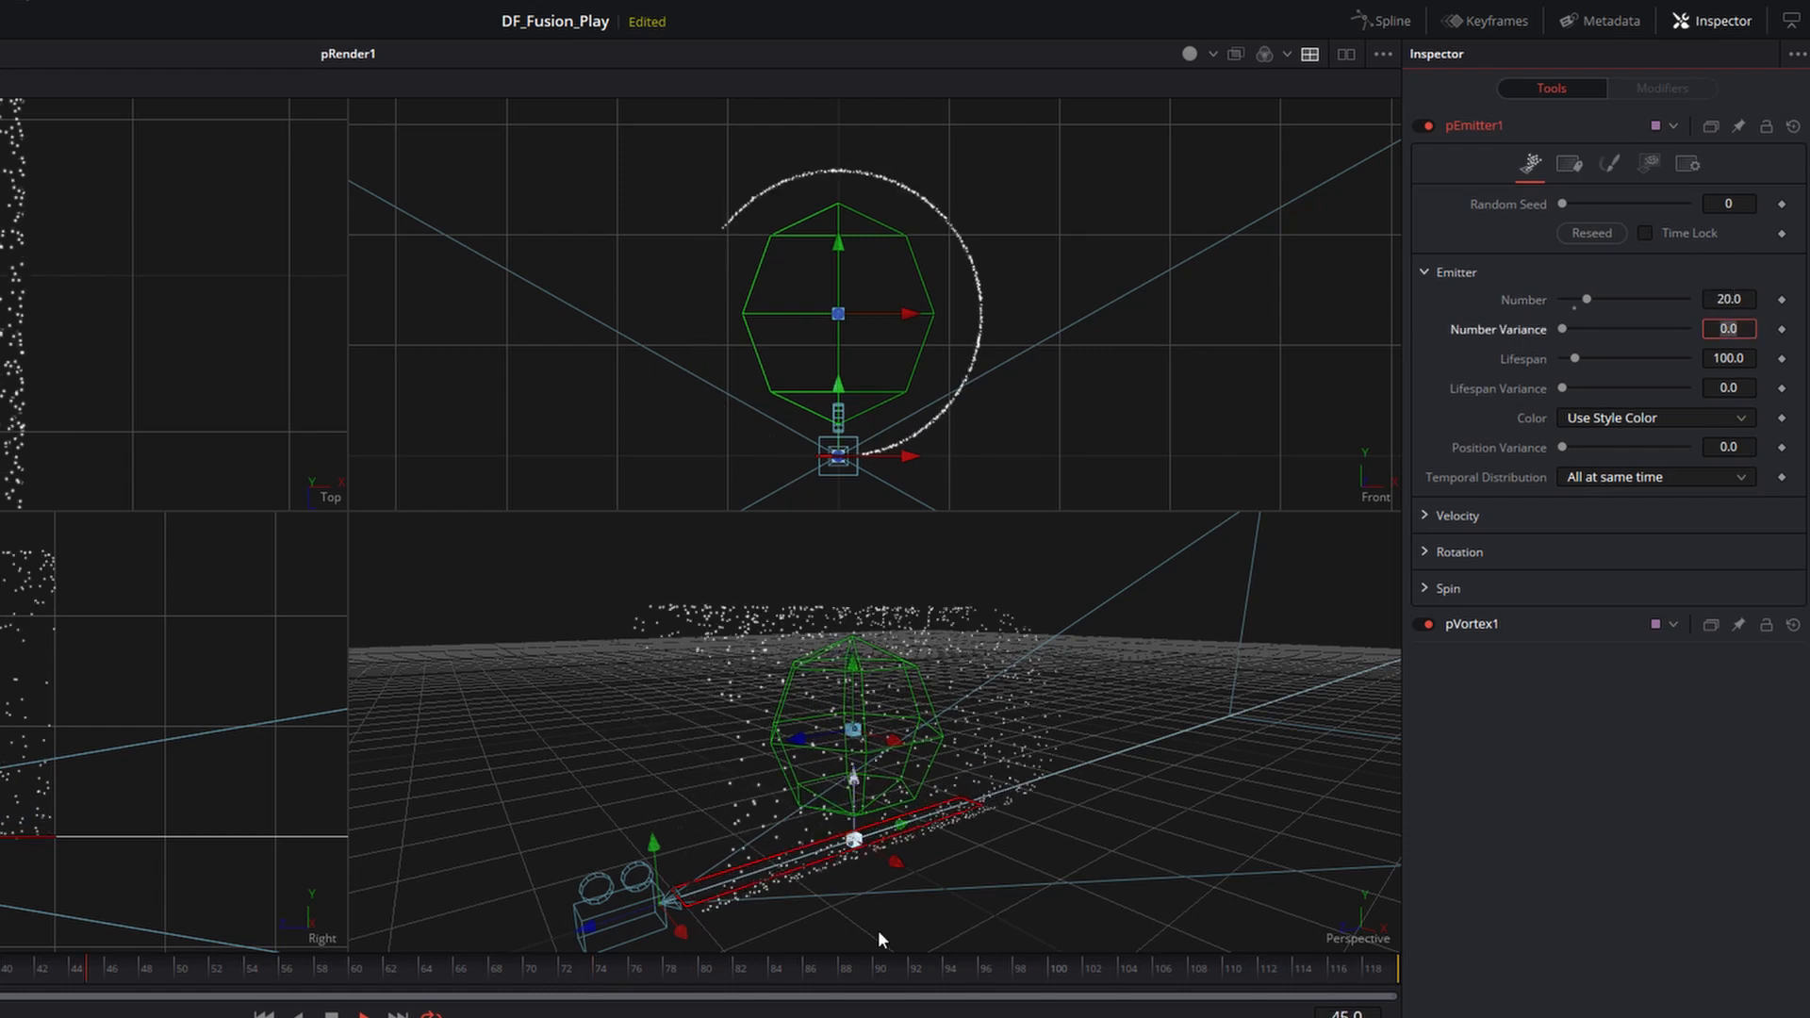
left_click(1648, 164)
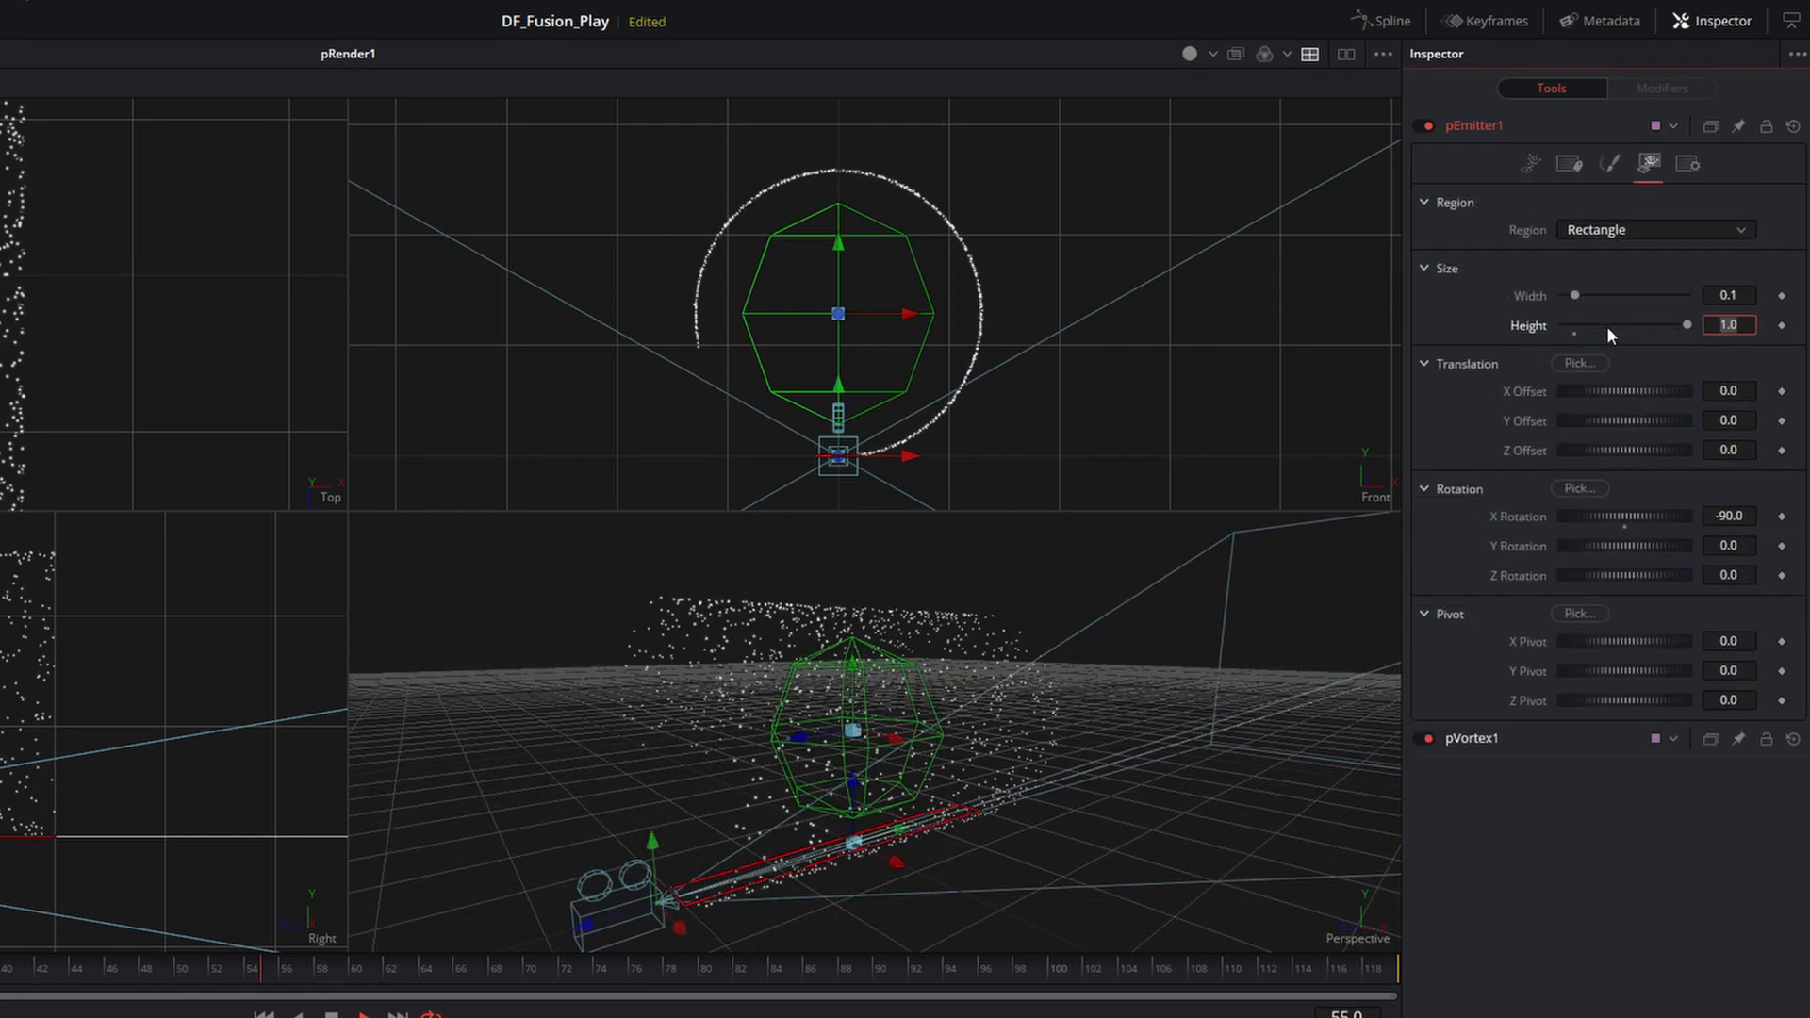
type("5")
key("Tab")
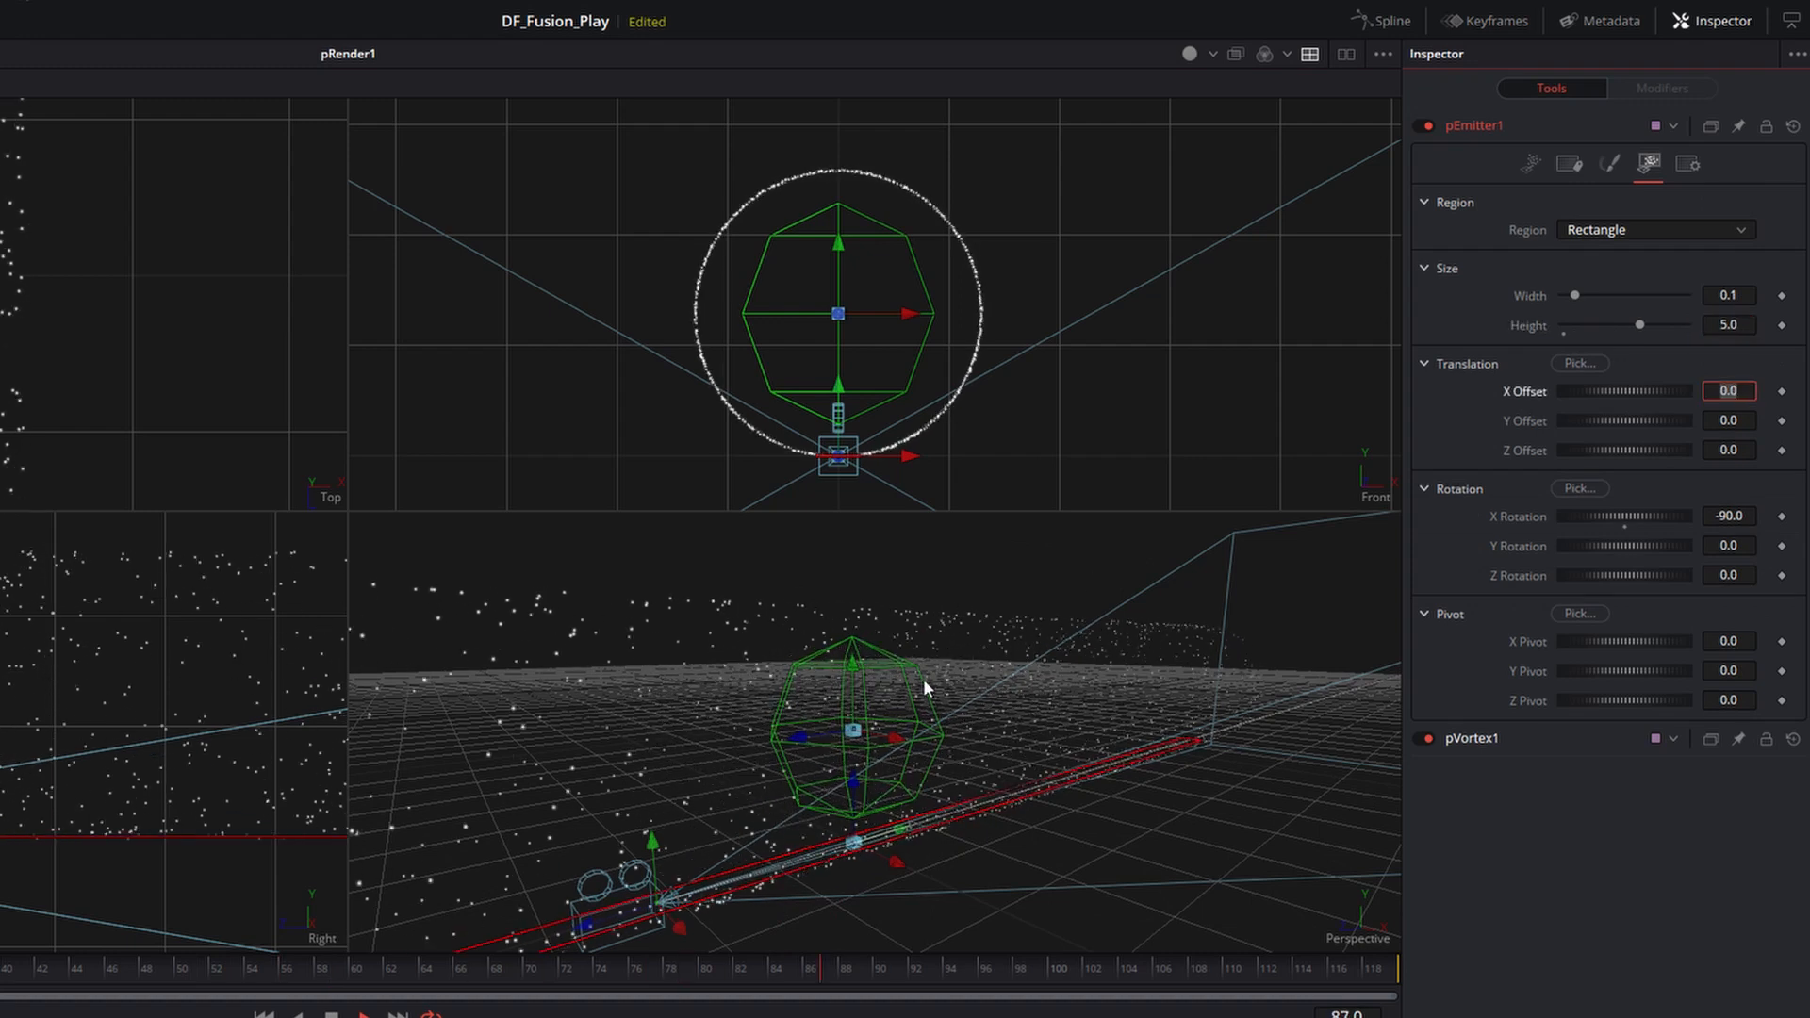
Inspect the stretched particle ring in the Perspective view and reset pEmitter1's region Height to 0.1.
left_click_drag(924, 682, 971, 665)
scroll(1037, 682, "down", 5)
scroll(878, 764, "up", 5)
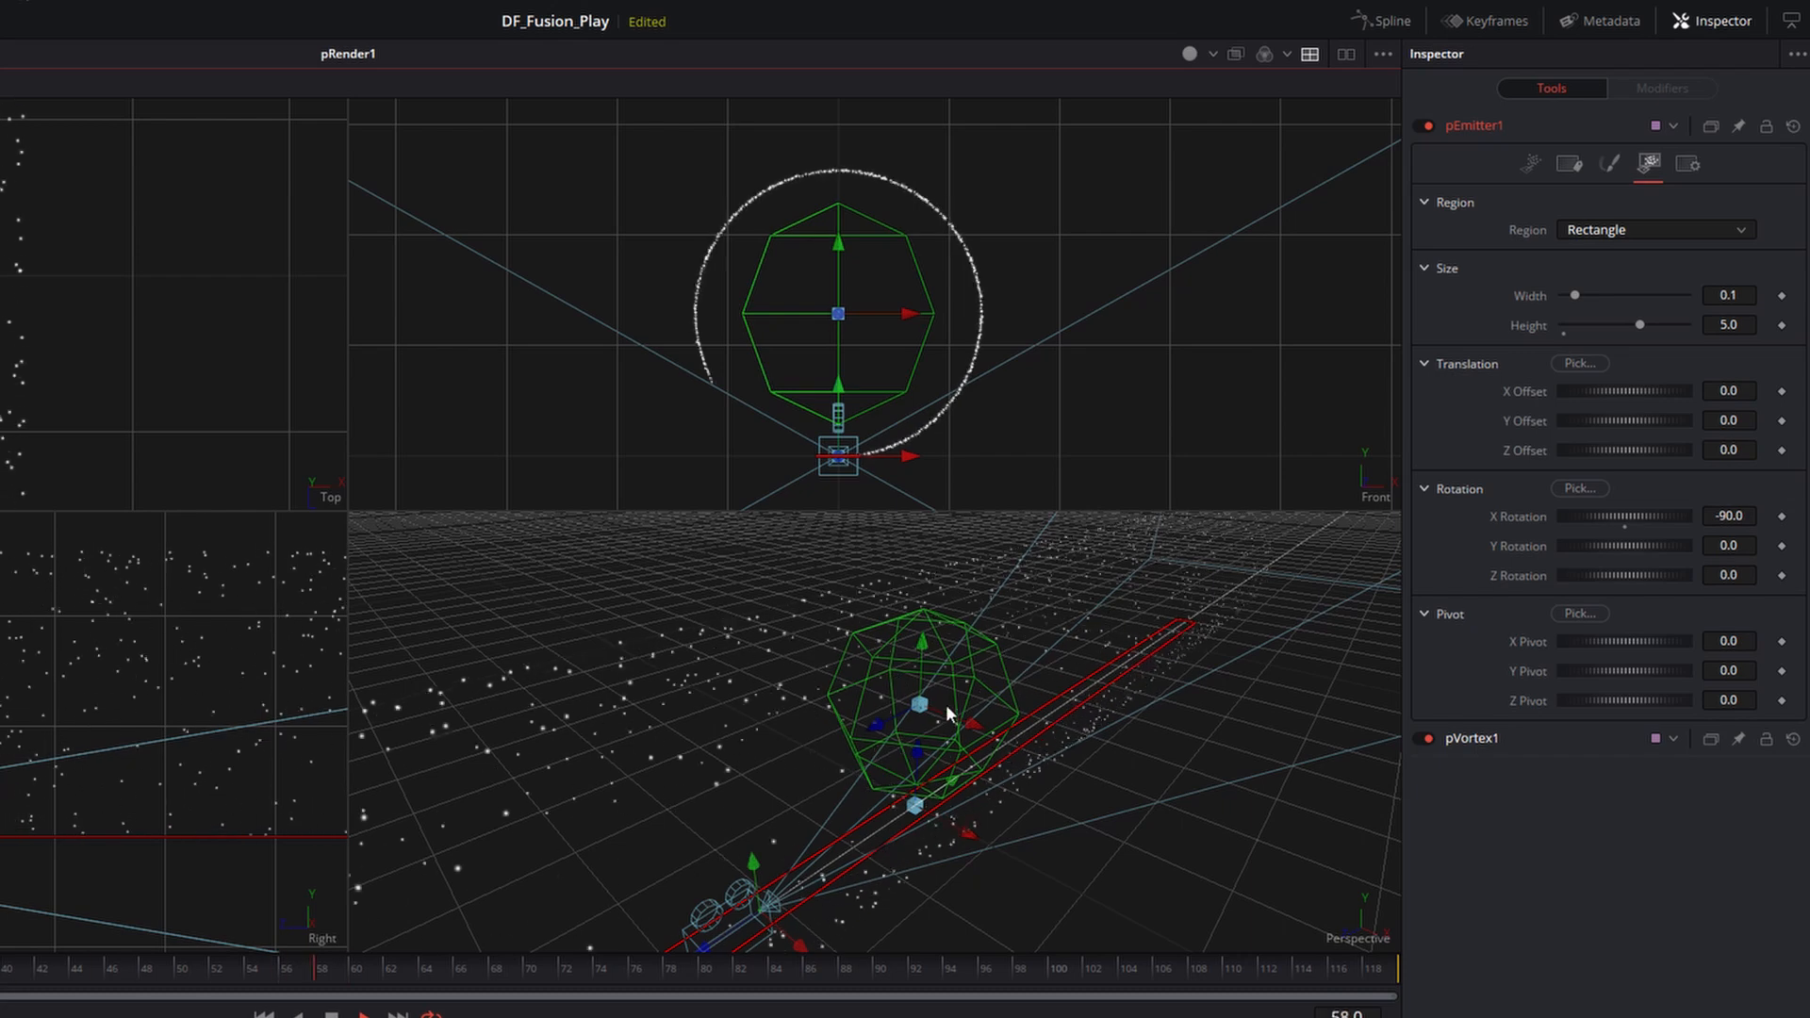
left_click_drag(910, 783, 1013, 751)
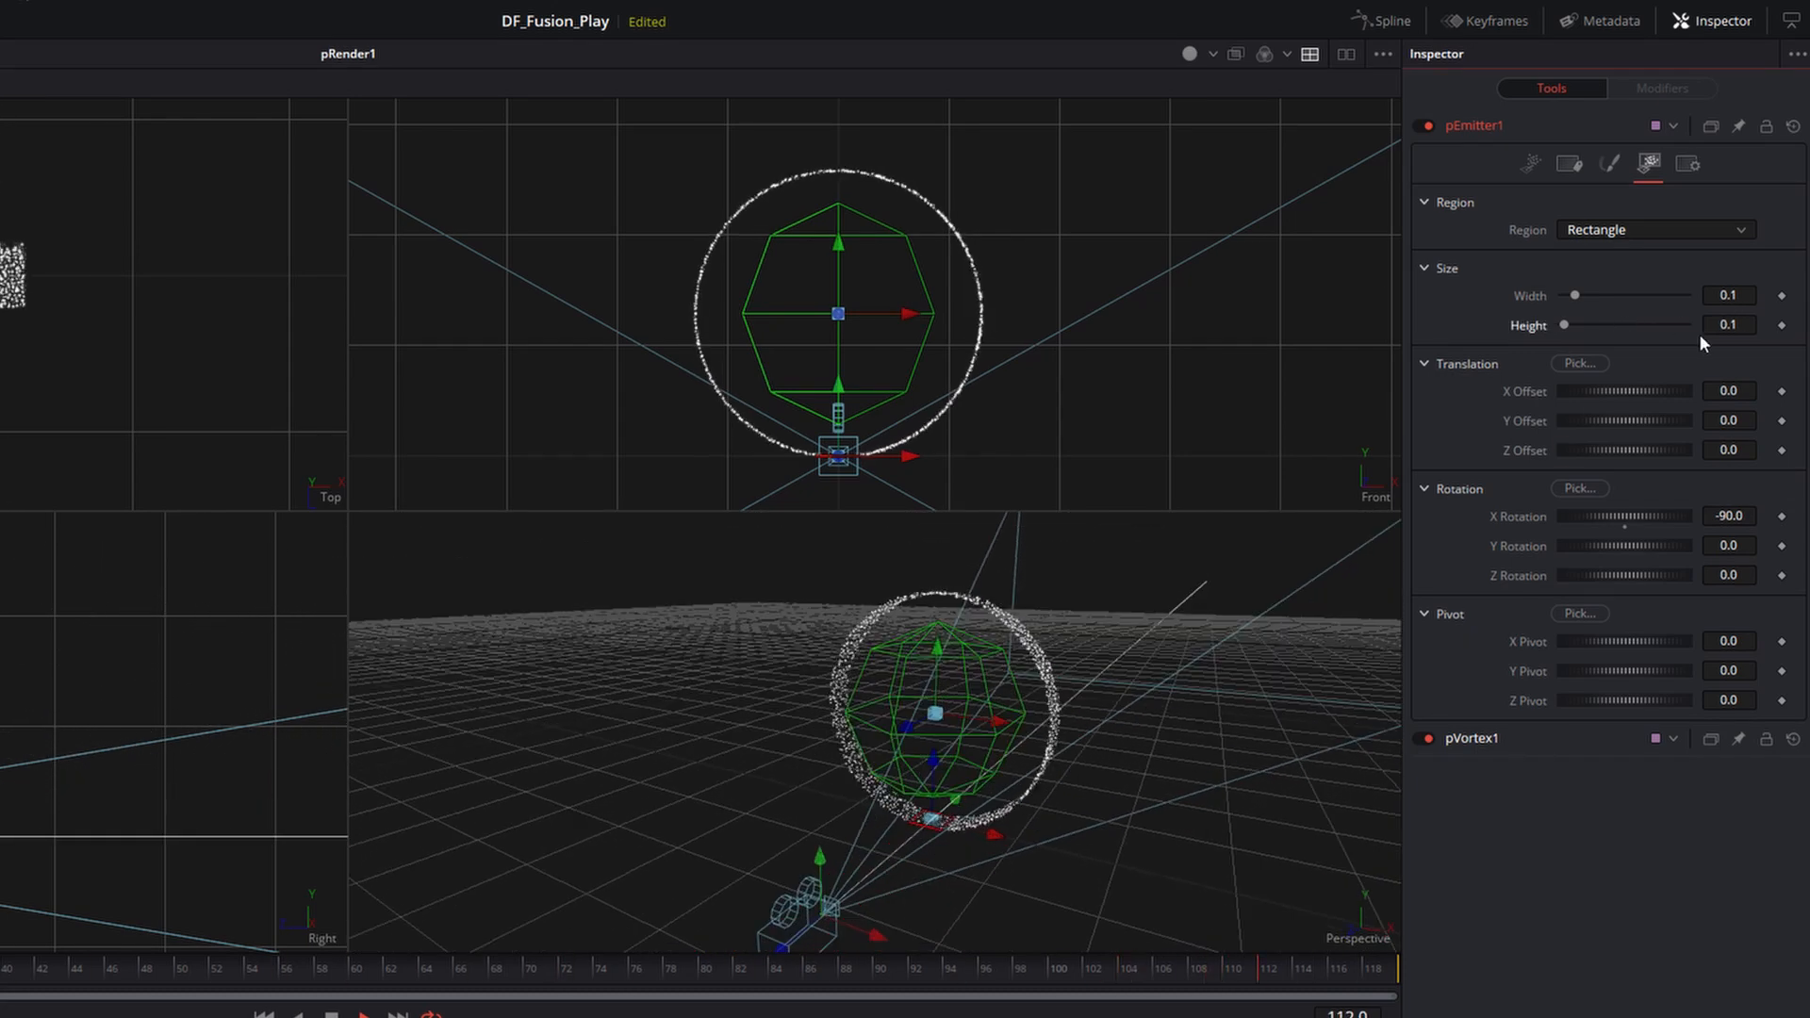
left_click(1530, 166)
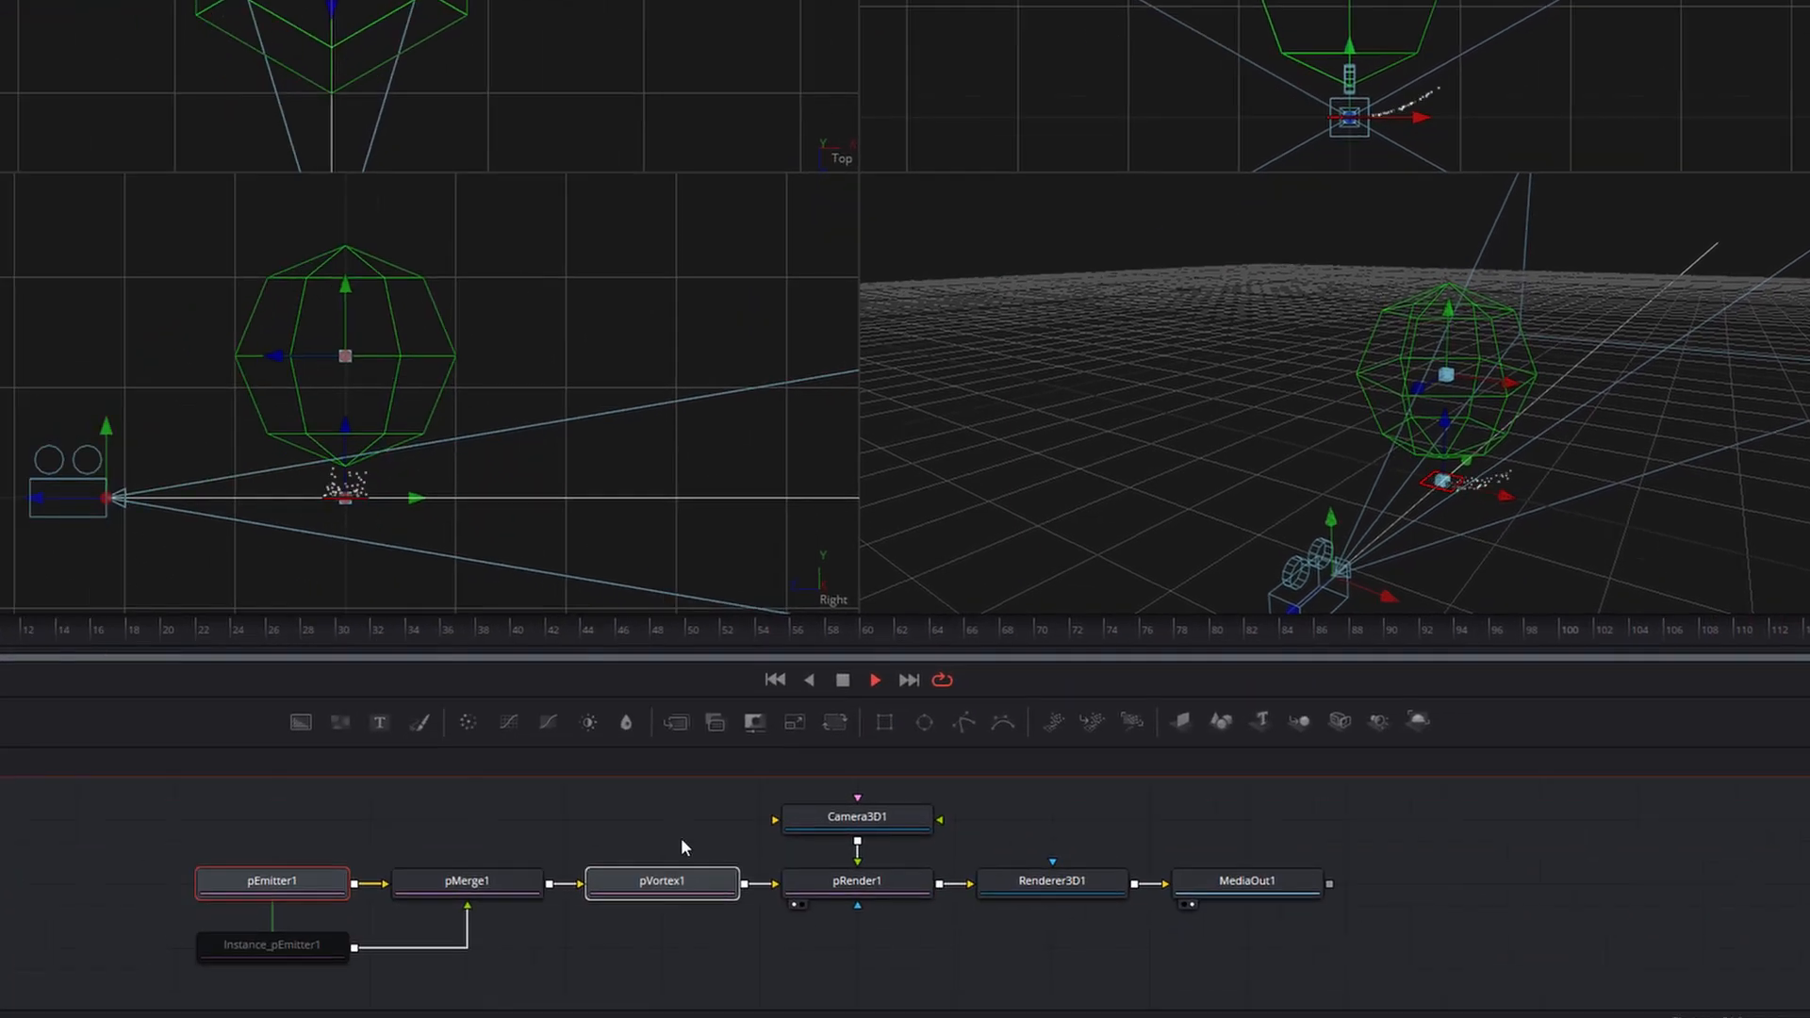
Make room in front of pRender1 and insert a copy of pVortex1 between pVortex1 and pRender1.
left_click_drag(759, 818, 201, 953)
left_click_drag(320, 859, 127, 858)
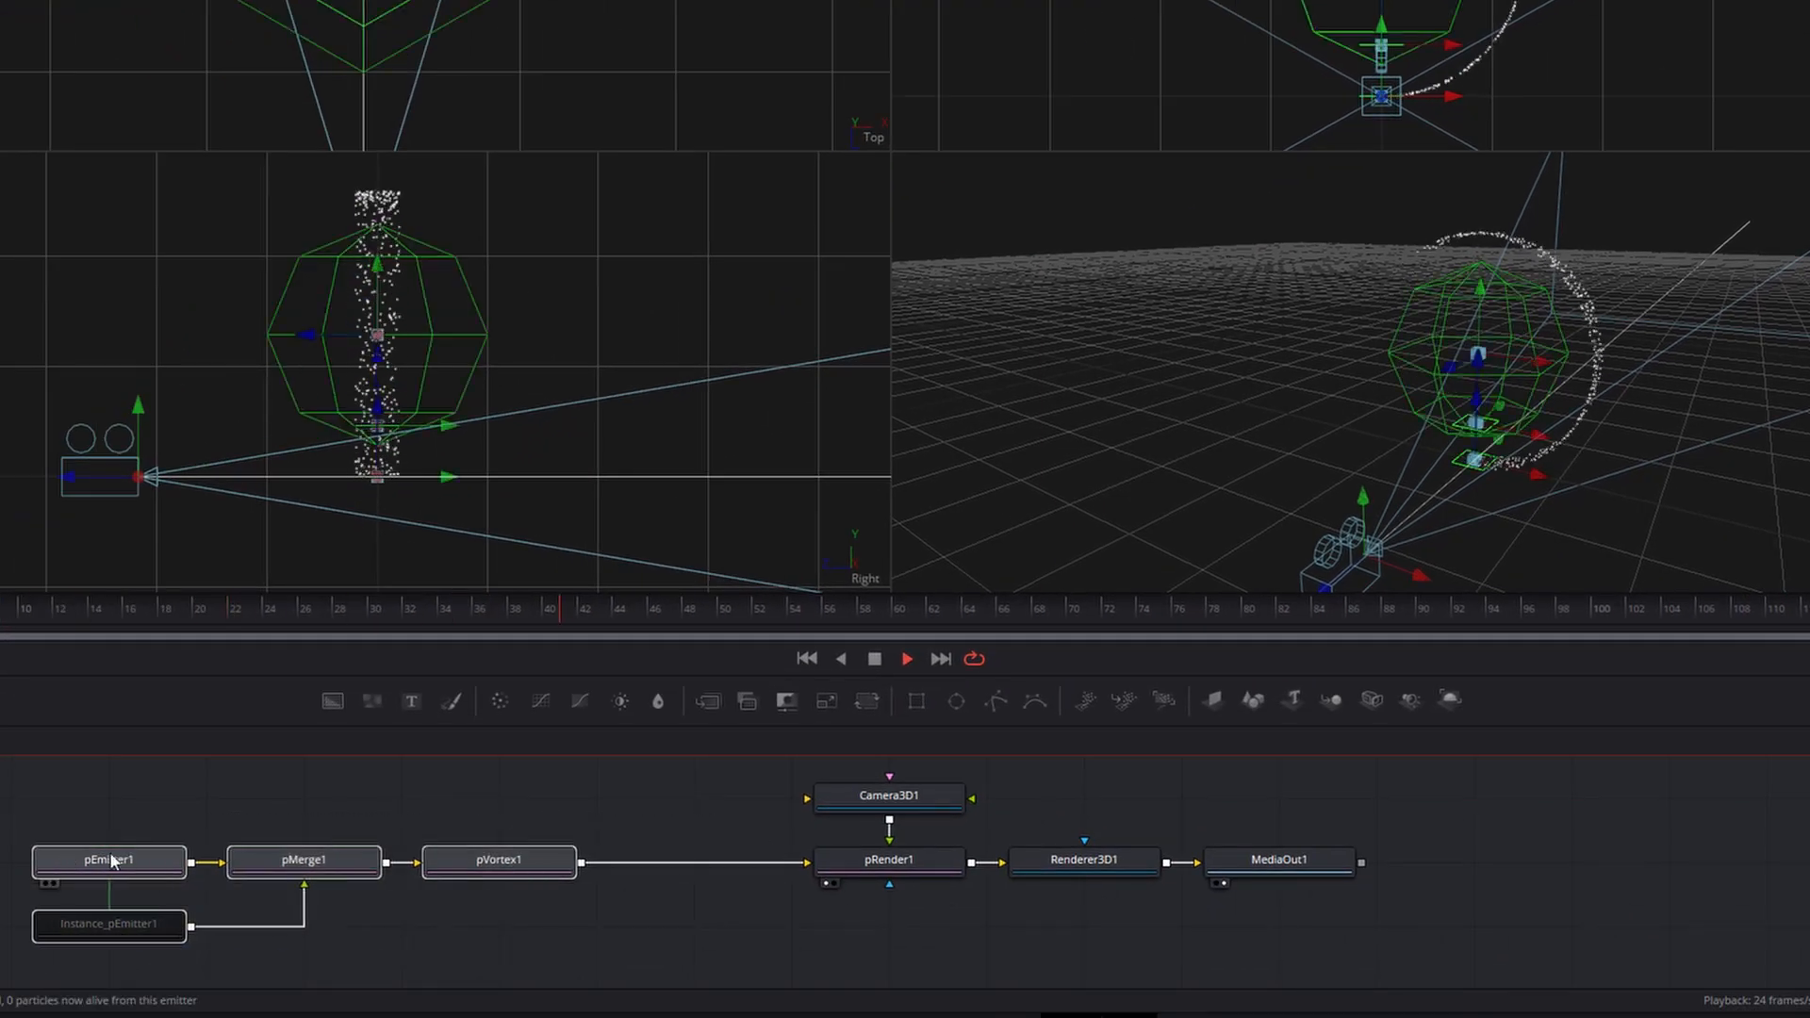
left_click(505, 857)
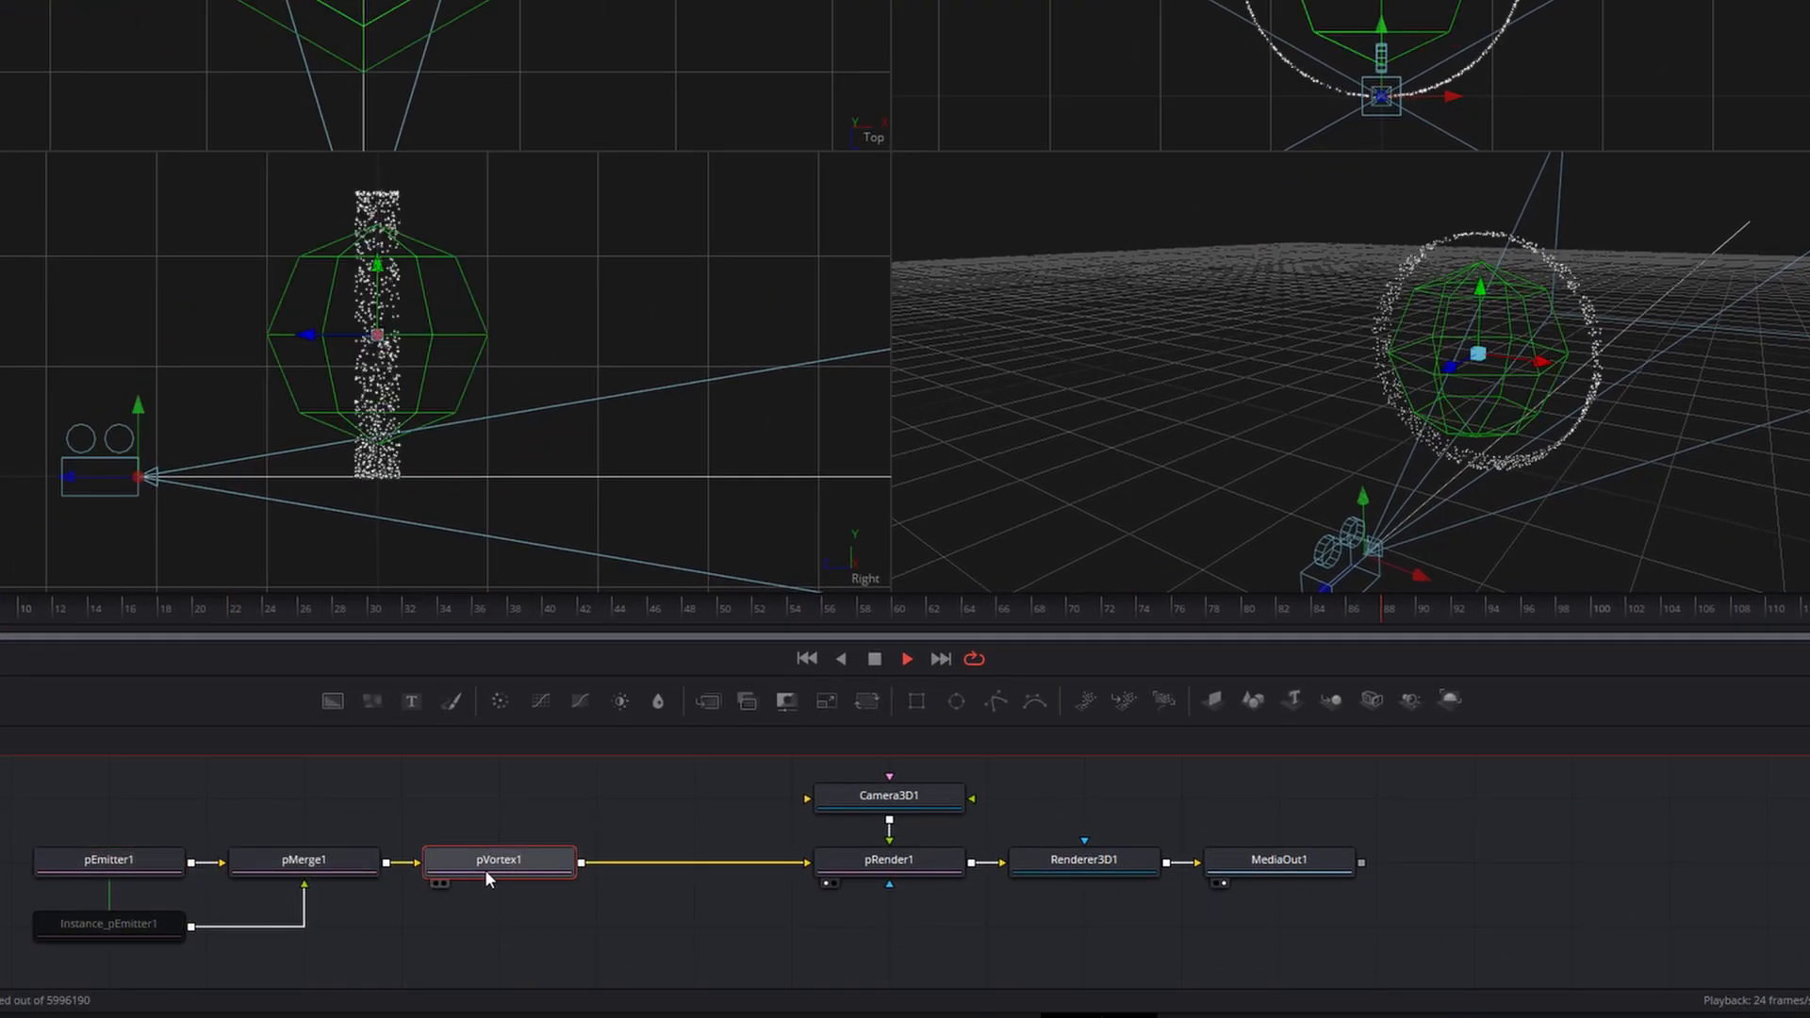
left_click(537, 931)
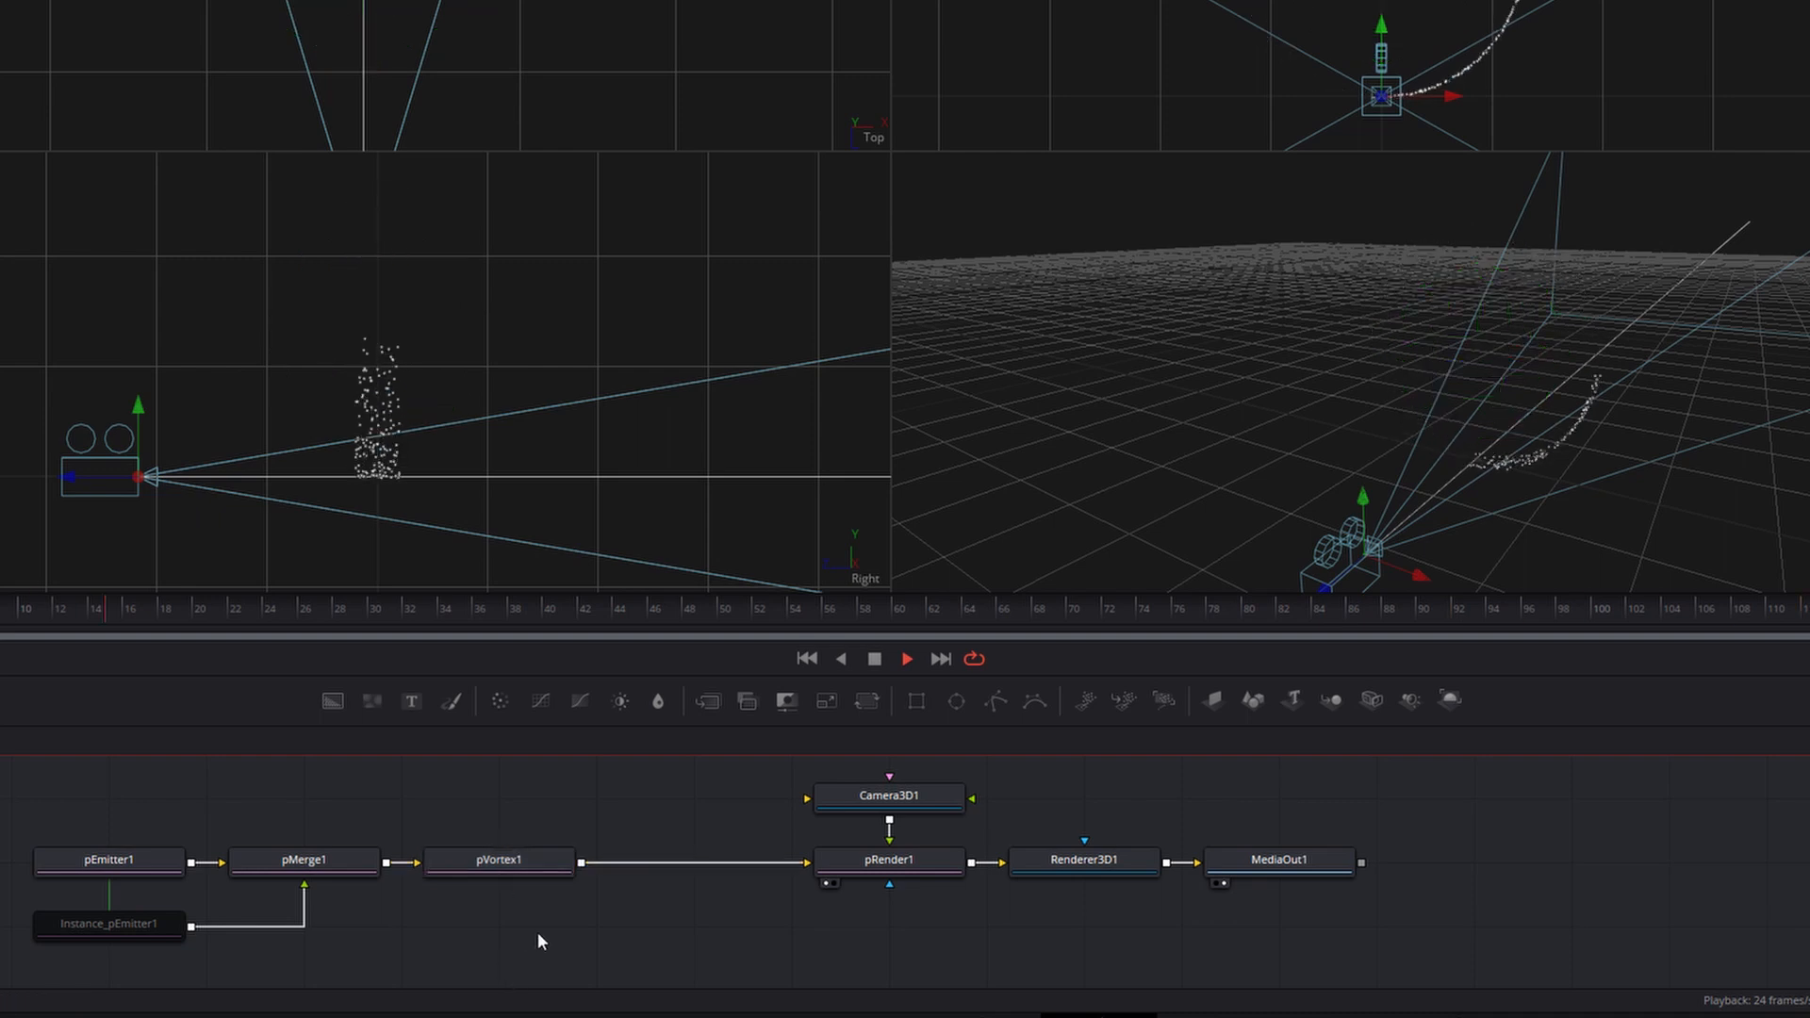
key("ctrl+v")
left_click_drag(538, 931, 681, 869)
left_click_drag(482, 889, 446, 980)
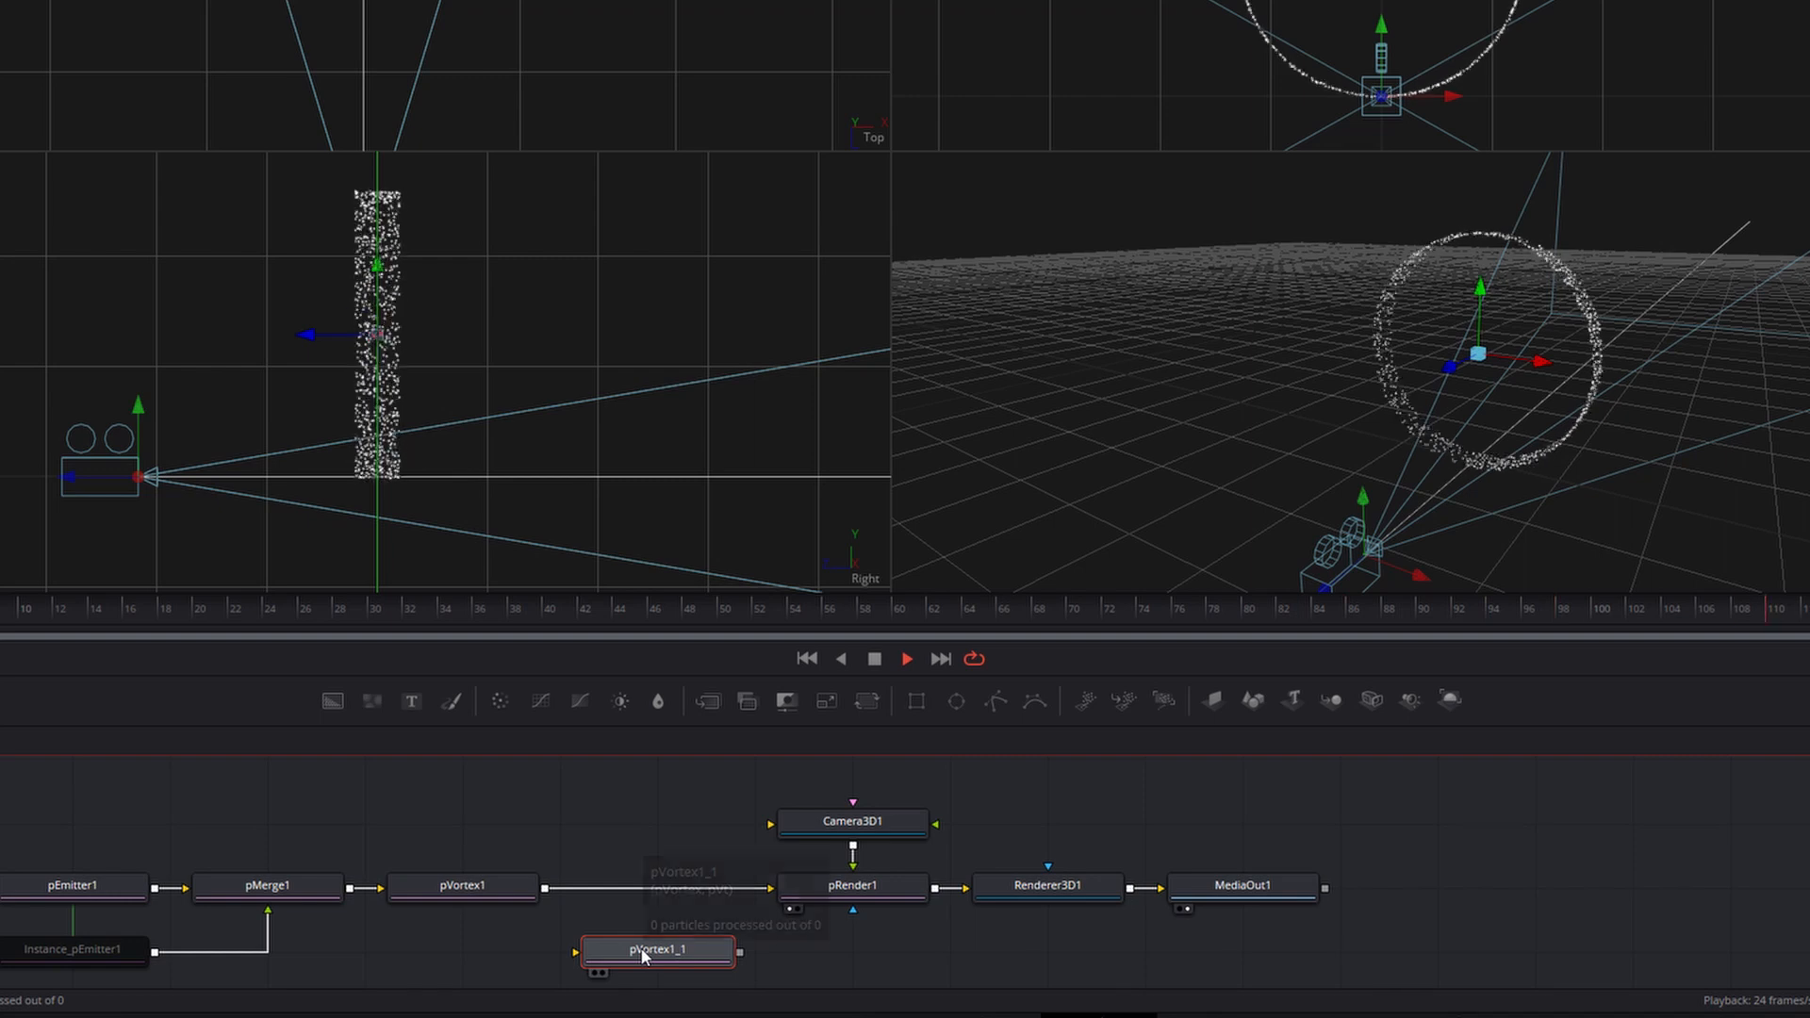
left_click_drag(646, 951, 642, 897)
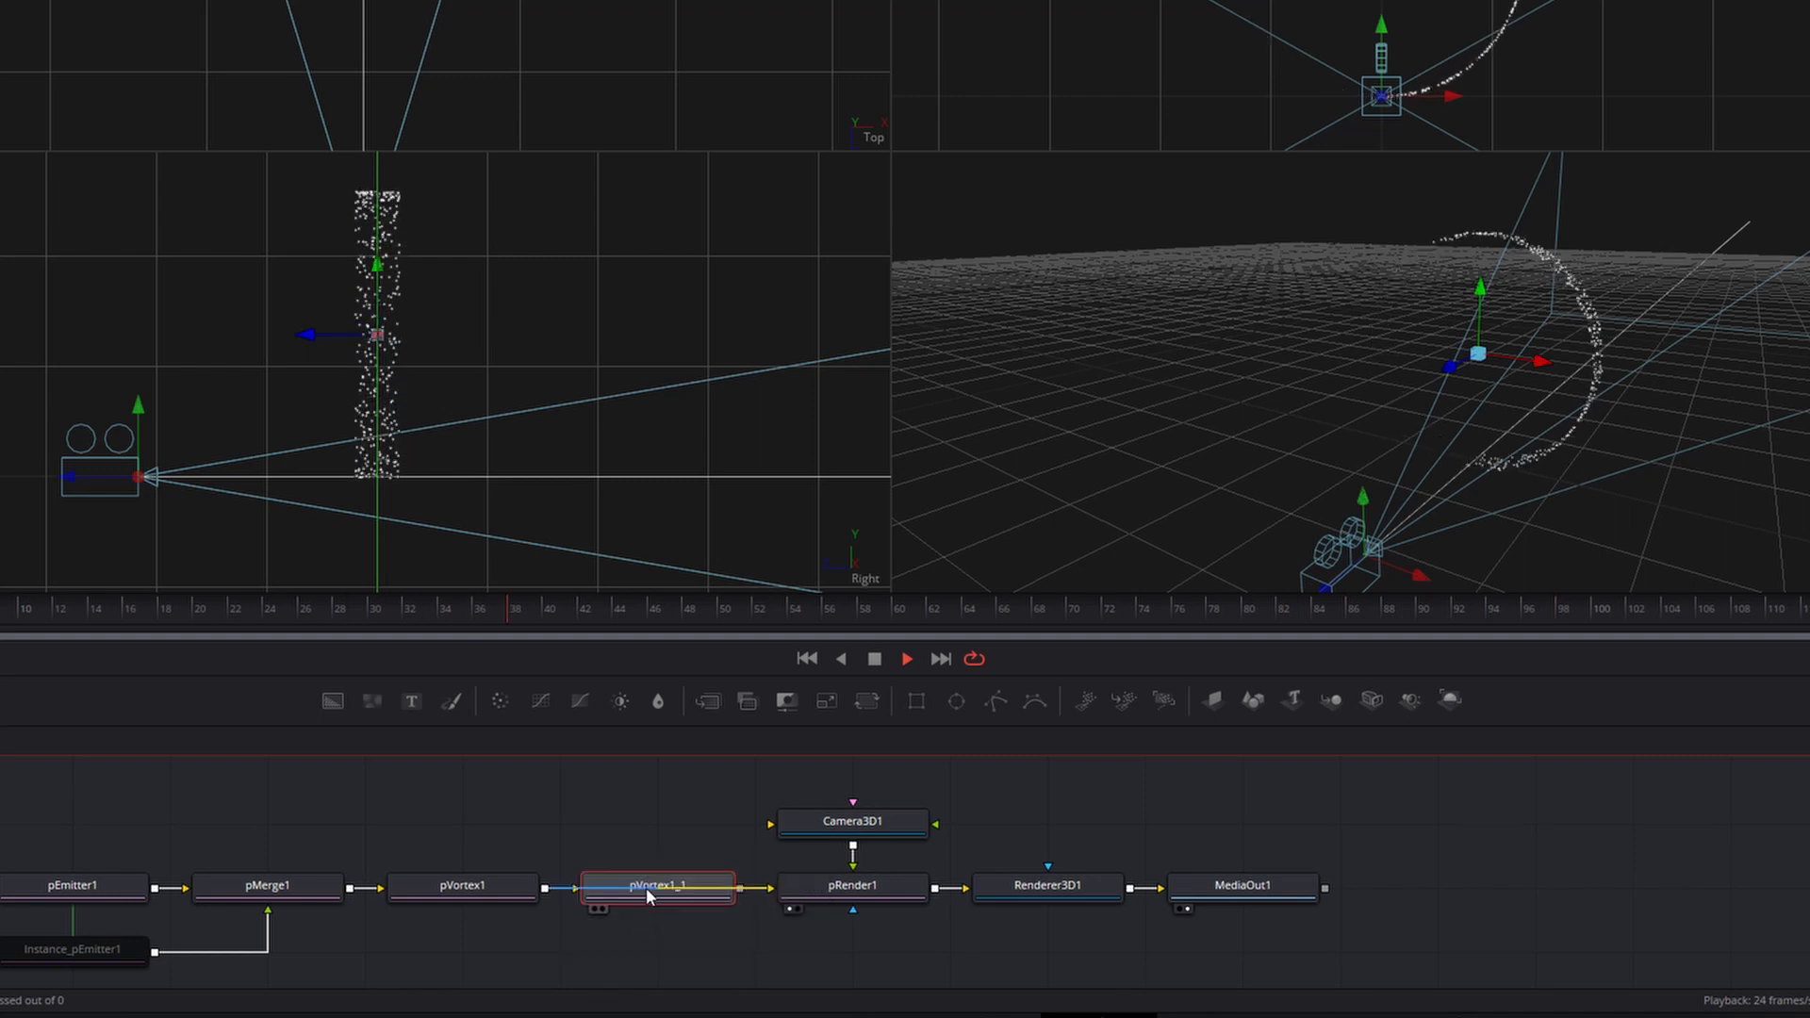
left_click(646, 886)
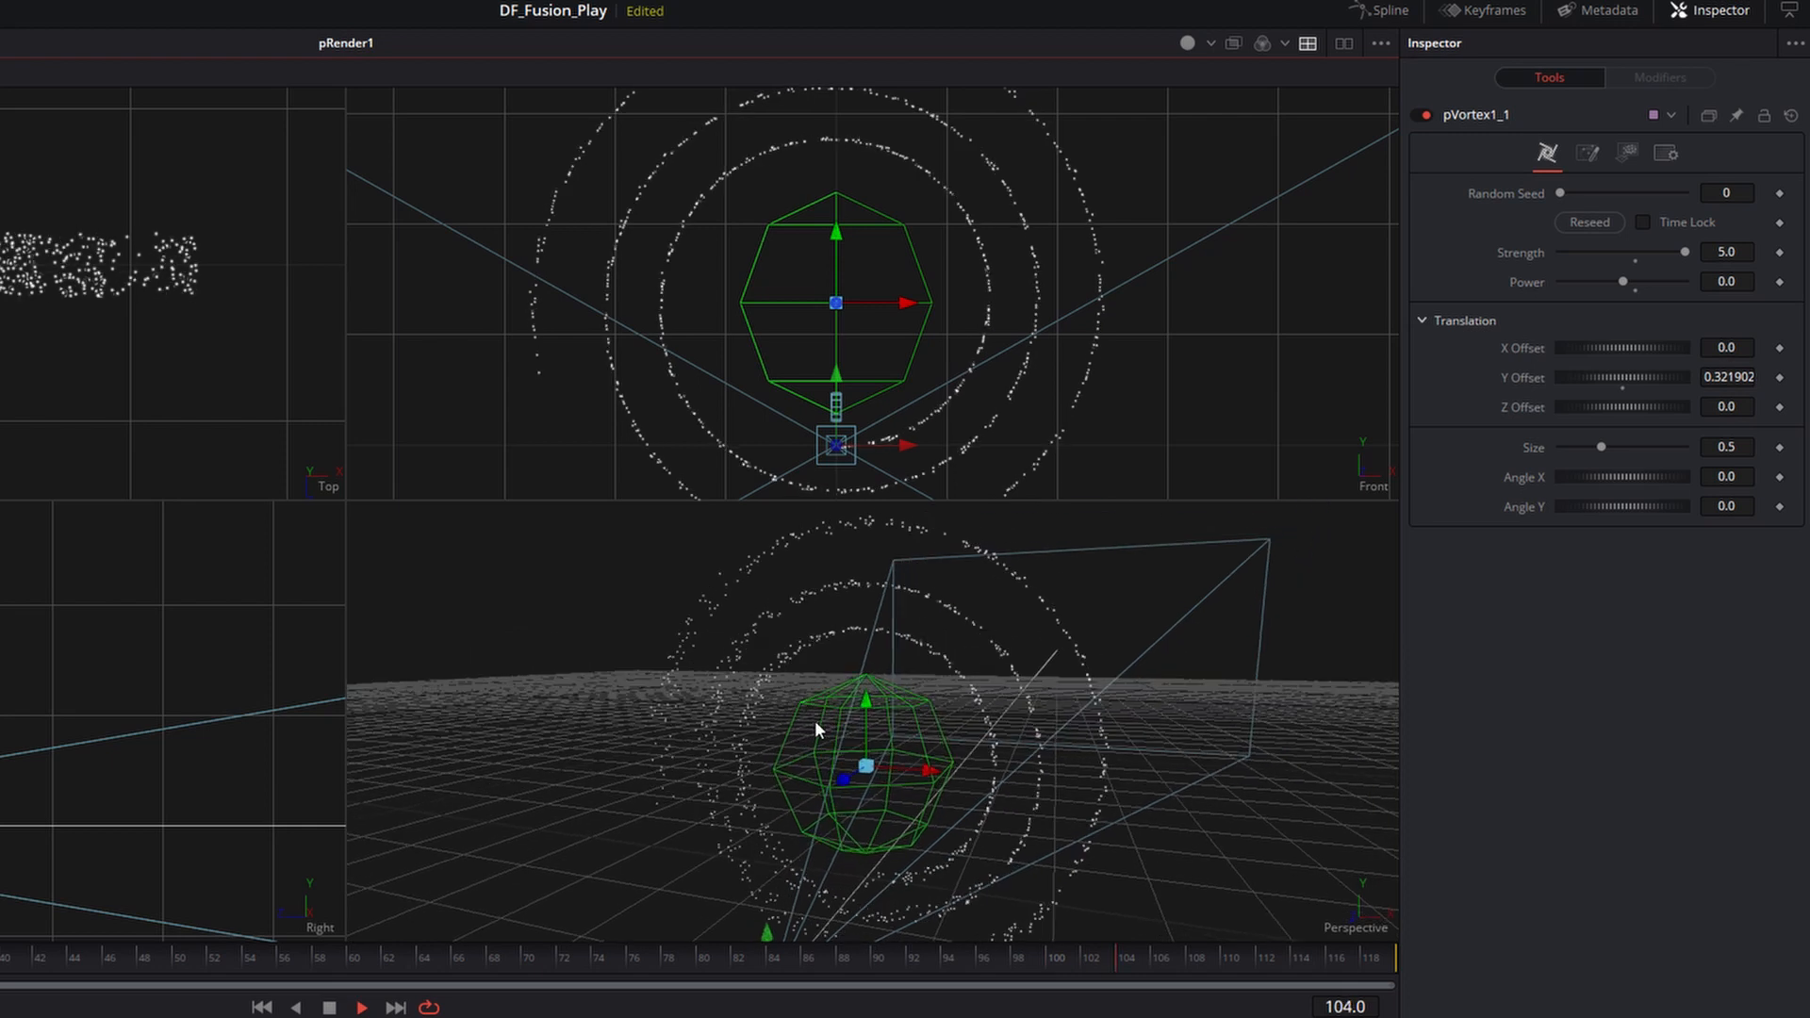
Adjust the copied vortex's Strength and set pEmitter1's Lifespan to 500.
left_click_drag(815, 723, 787, 661)
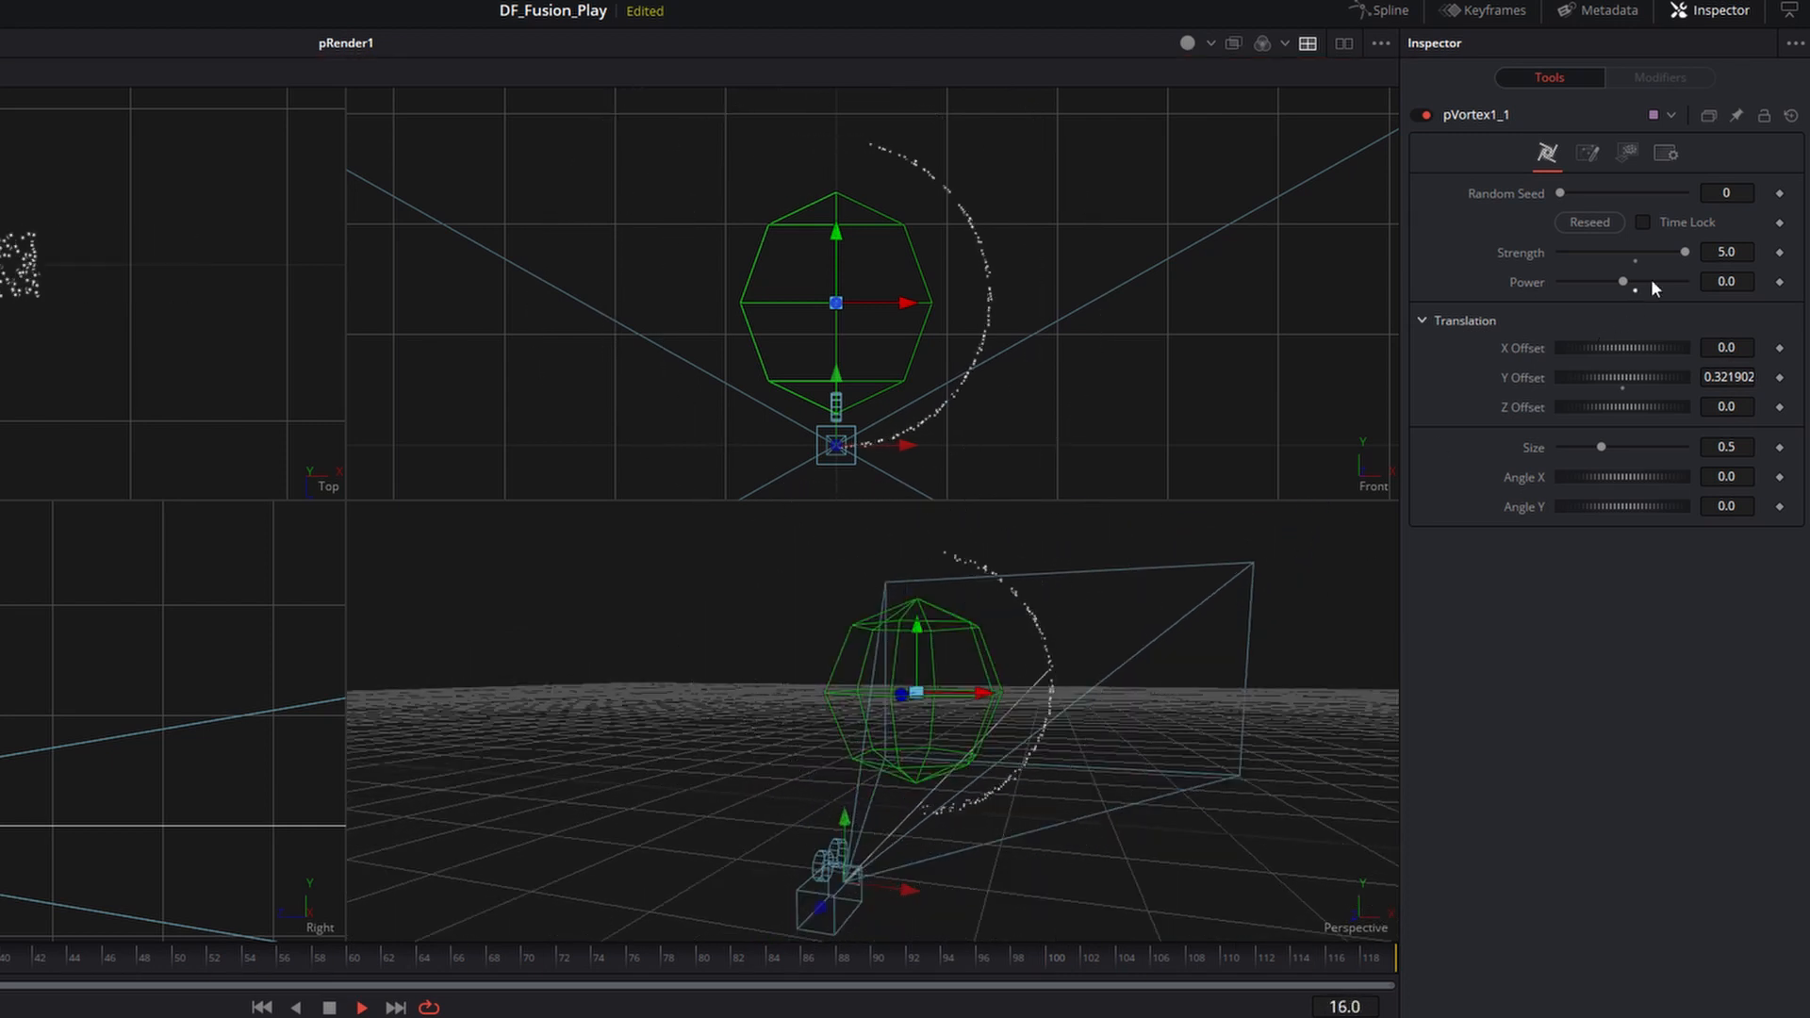
left_click_drag(1688, 253, 1636, 260)
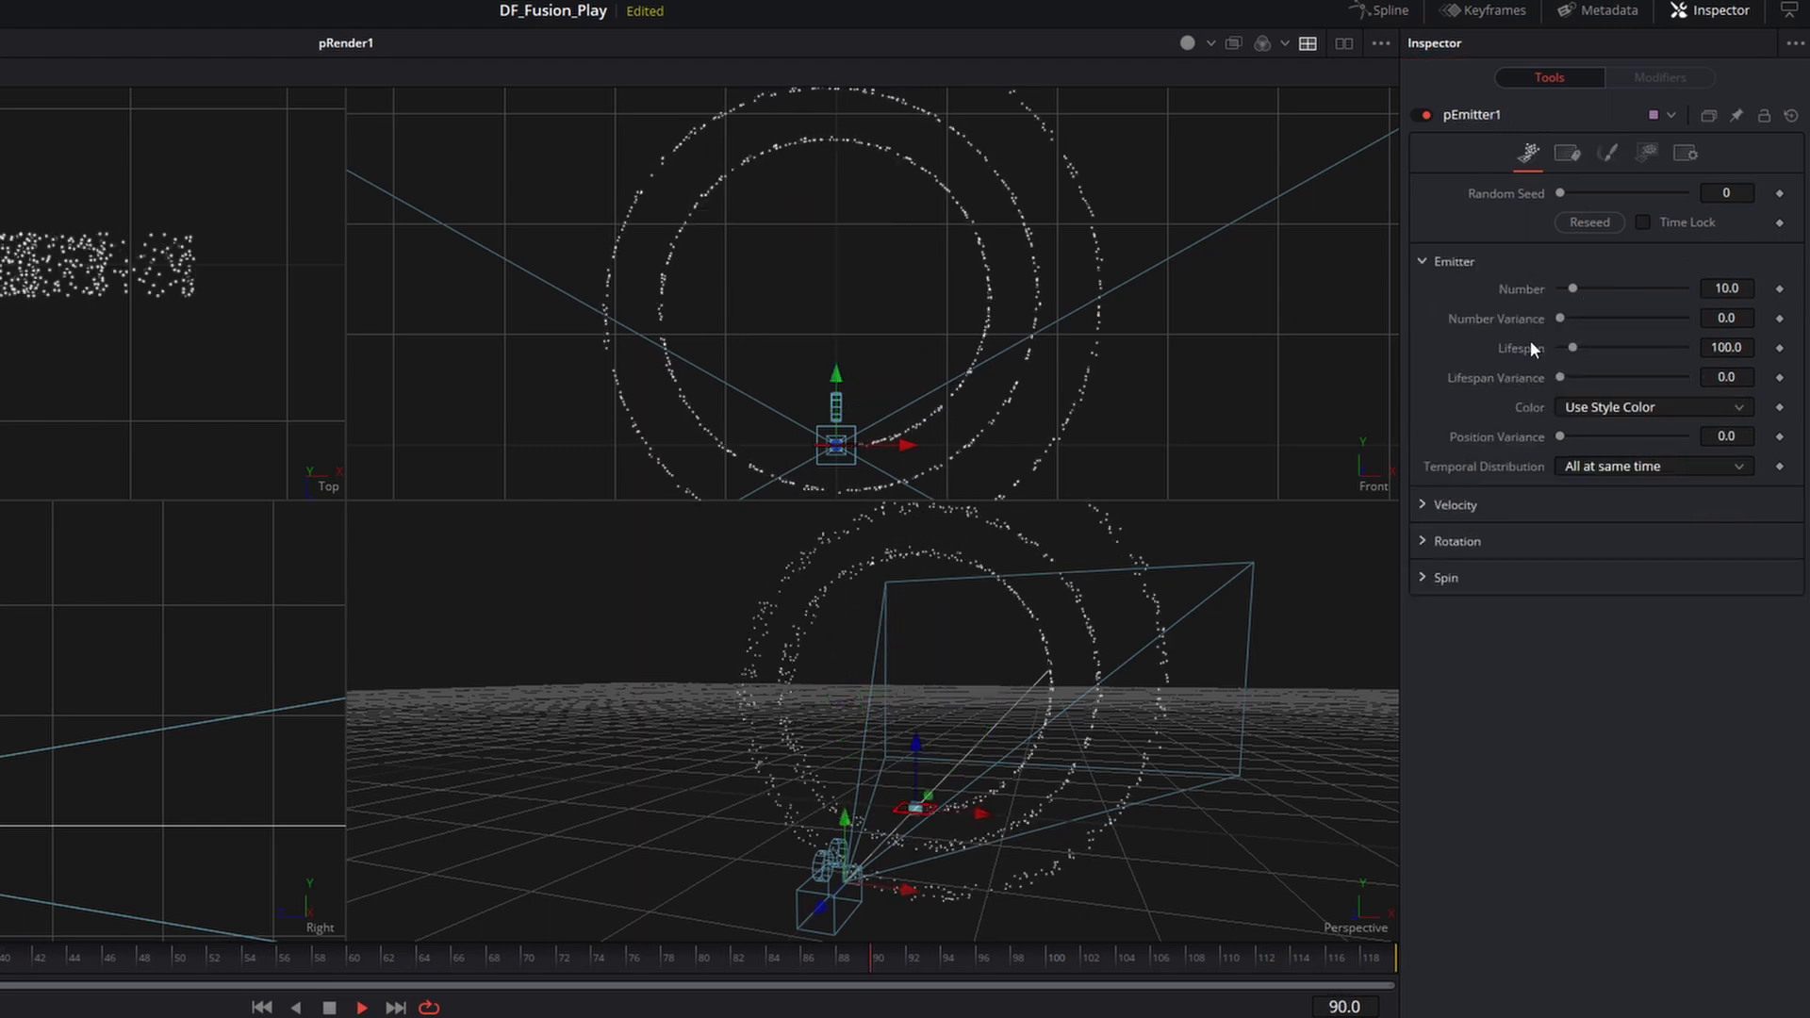
left_click(1742, 347)
type("500")
key("Tab")
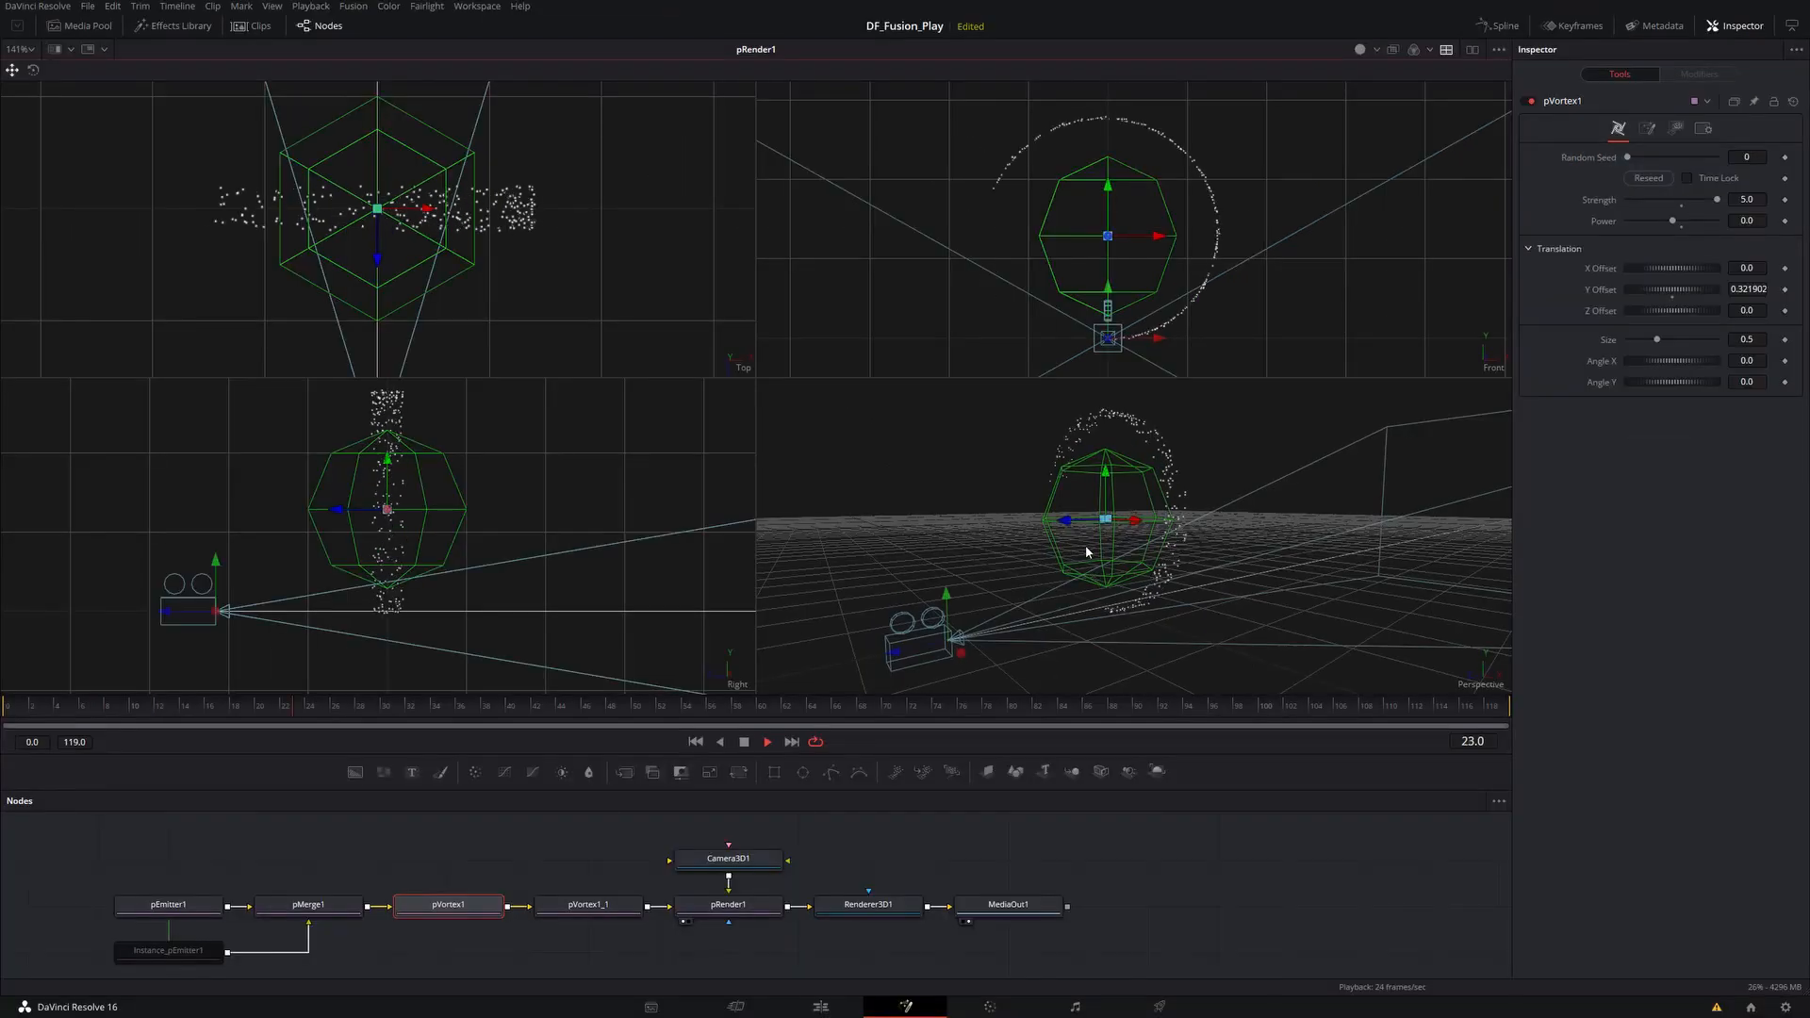
Show pRender1 in a single Perspective view and examine the expanding particle rings from several angles.
left_click(1446, 49)
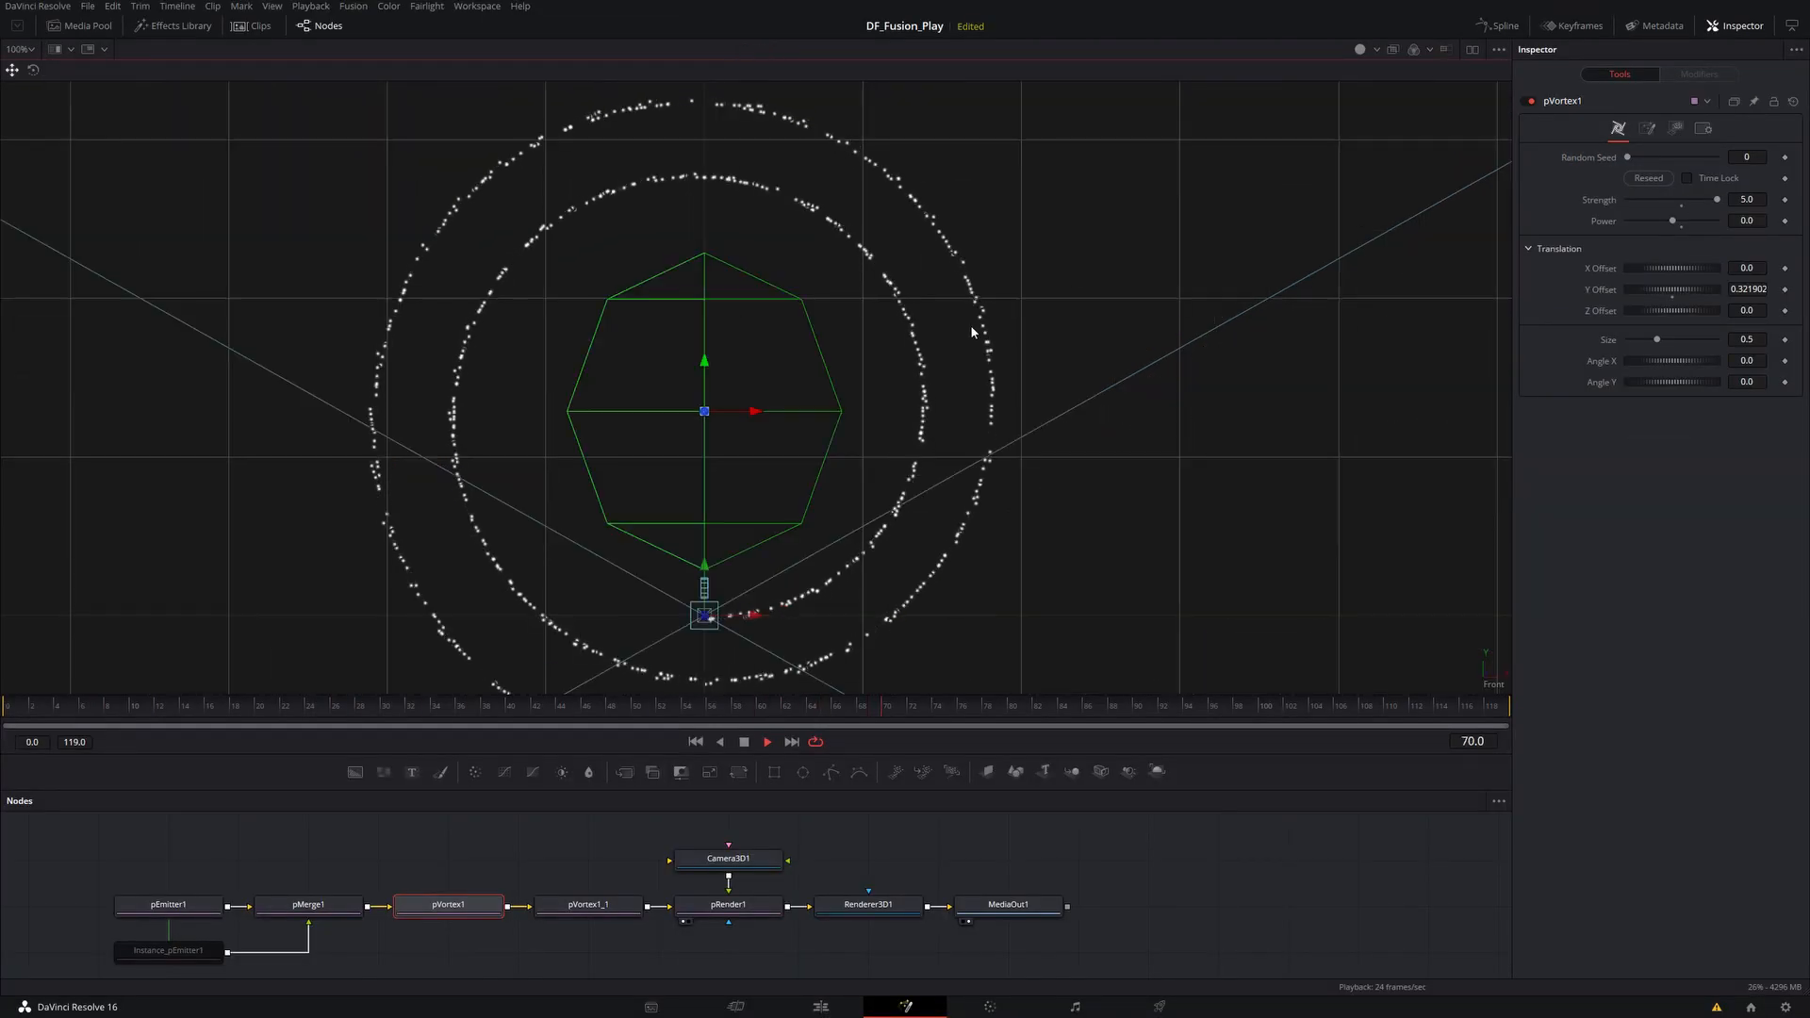
right_click(1488, 668)
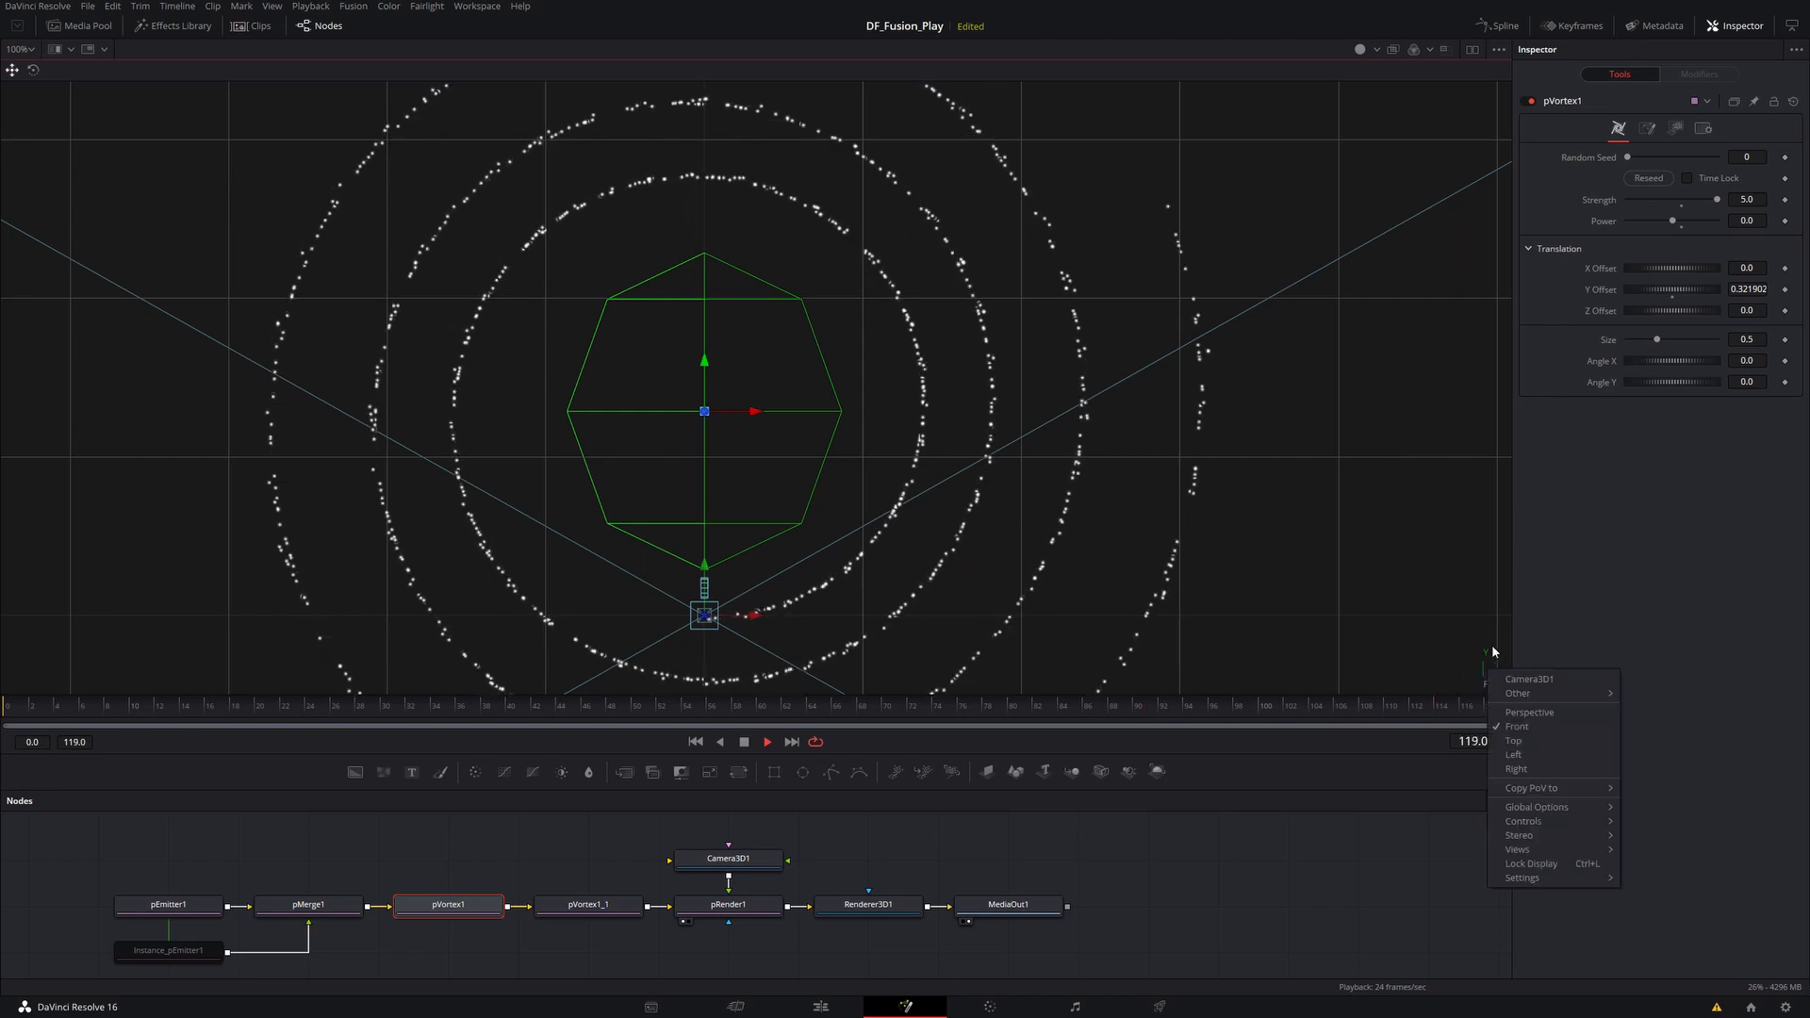
left_click(1525, 712)
left_click_drag(974, 421, 933, 429)
scroll(1000, 469, "down", 5)
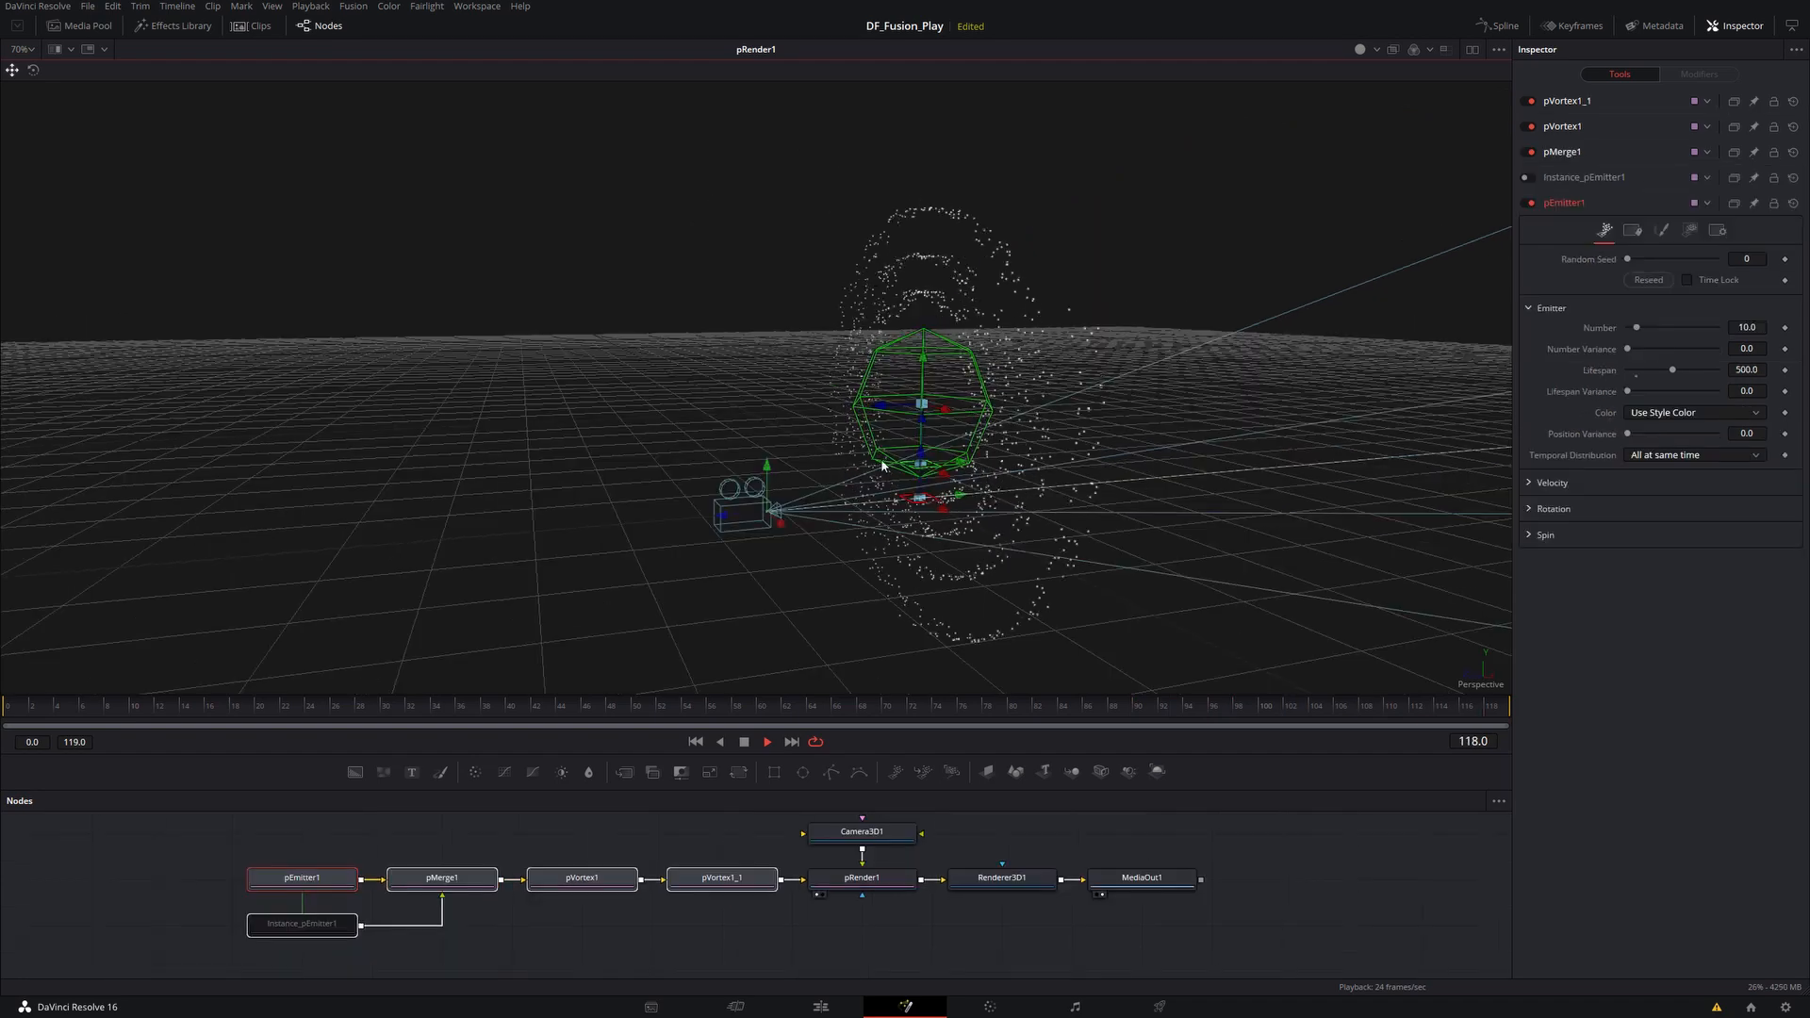
left_click_drag(989, 383, 890, 412)
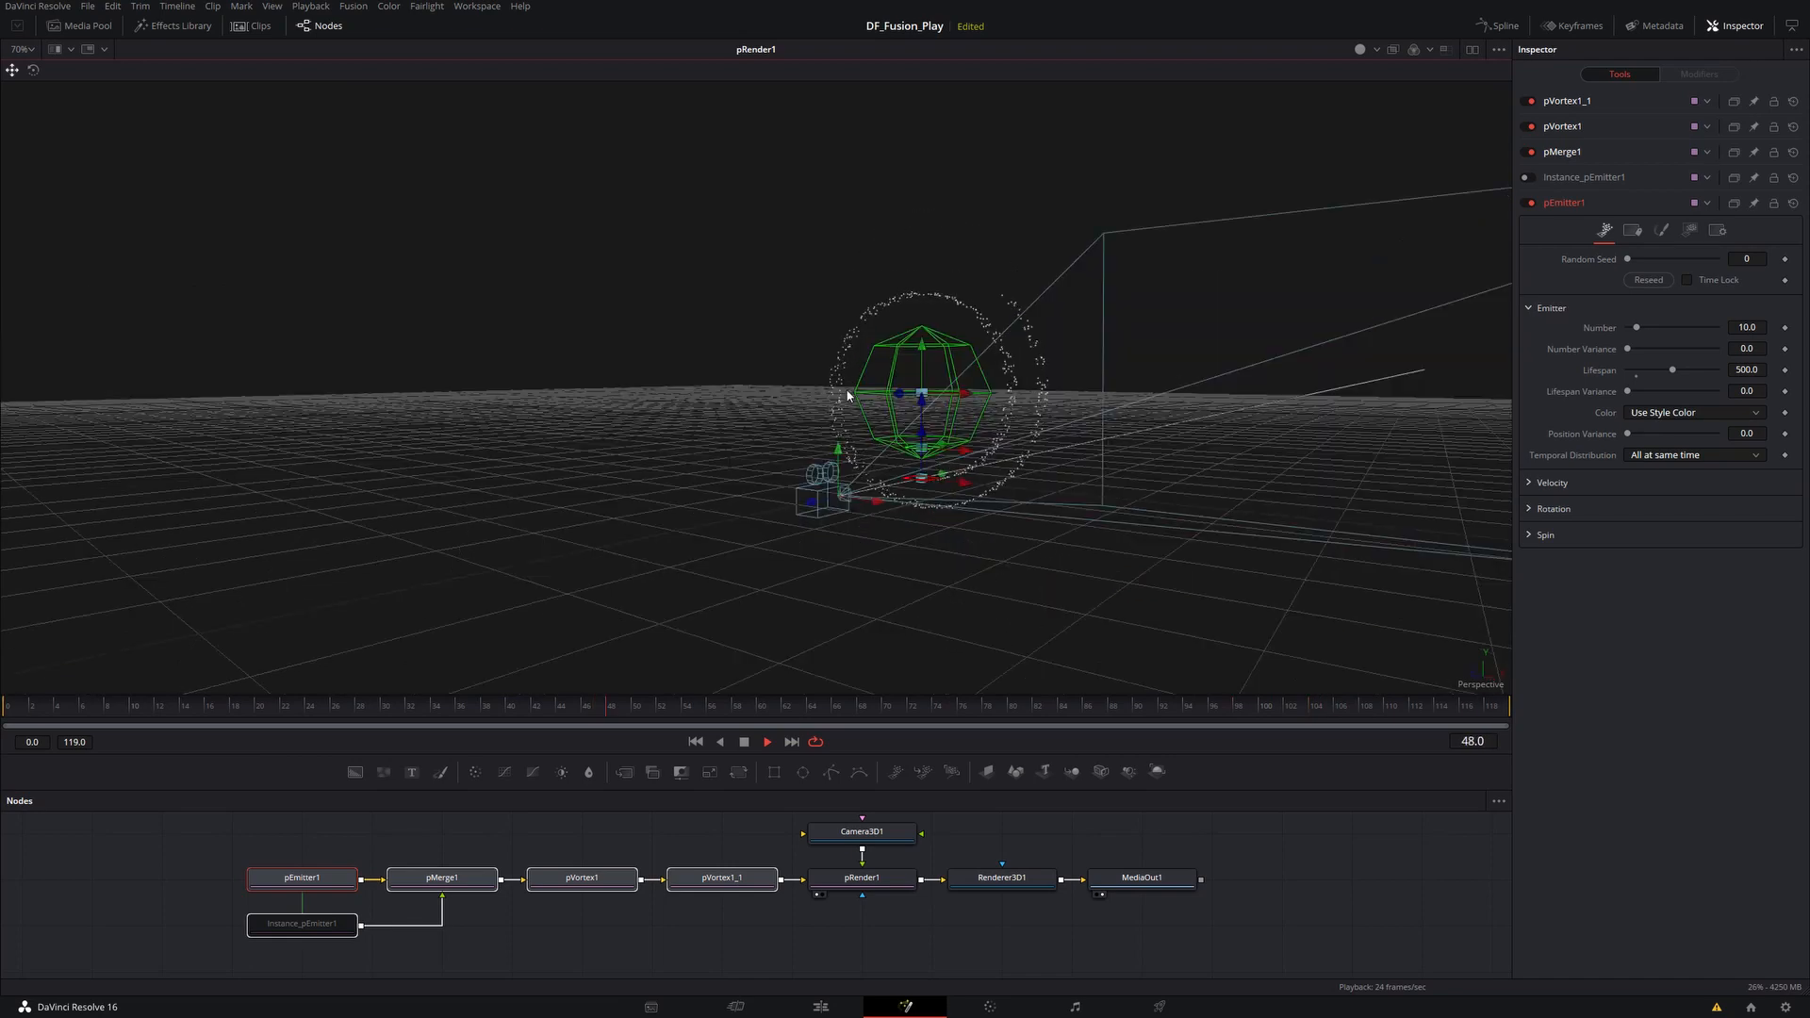
left_click_drag(745, 415, 509, 396)
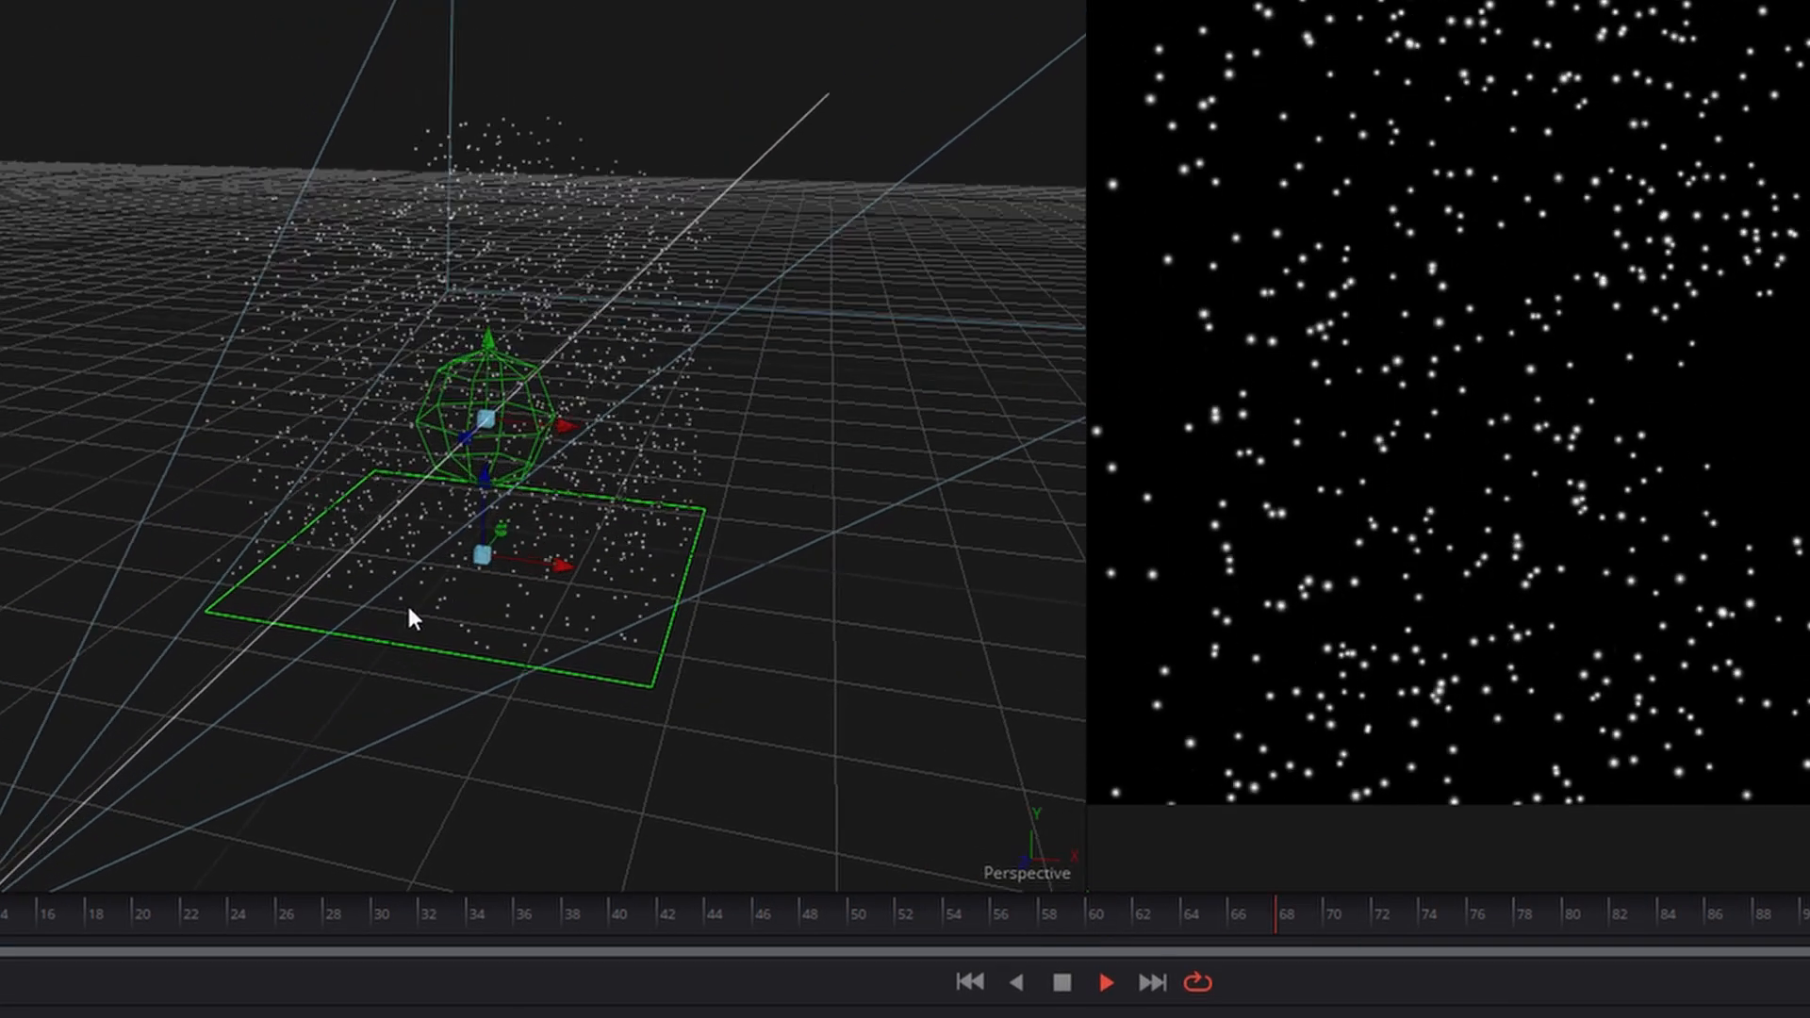
Examine the particles rising from the large rectangular emitter past the vortex in Perspective, and switch pRender1 to the Front view.
left_click_drag(345, 629, 336, 669)
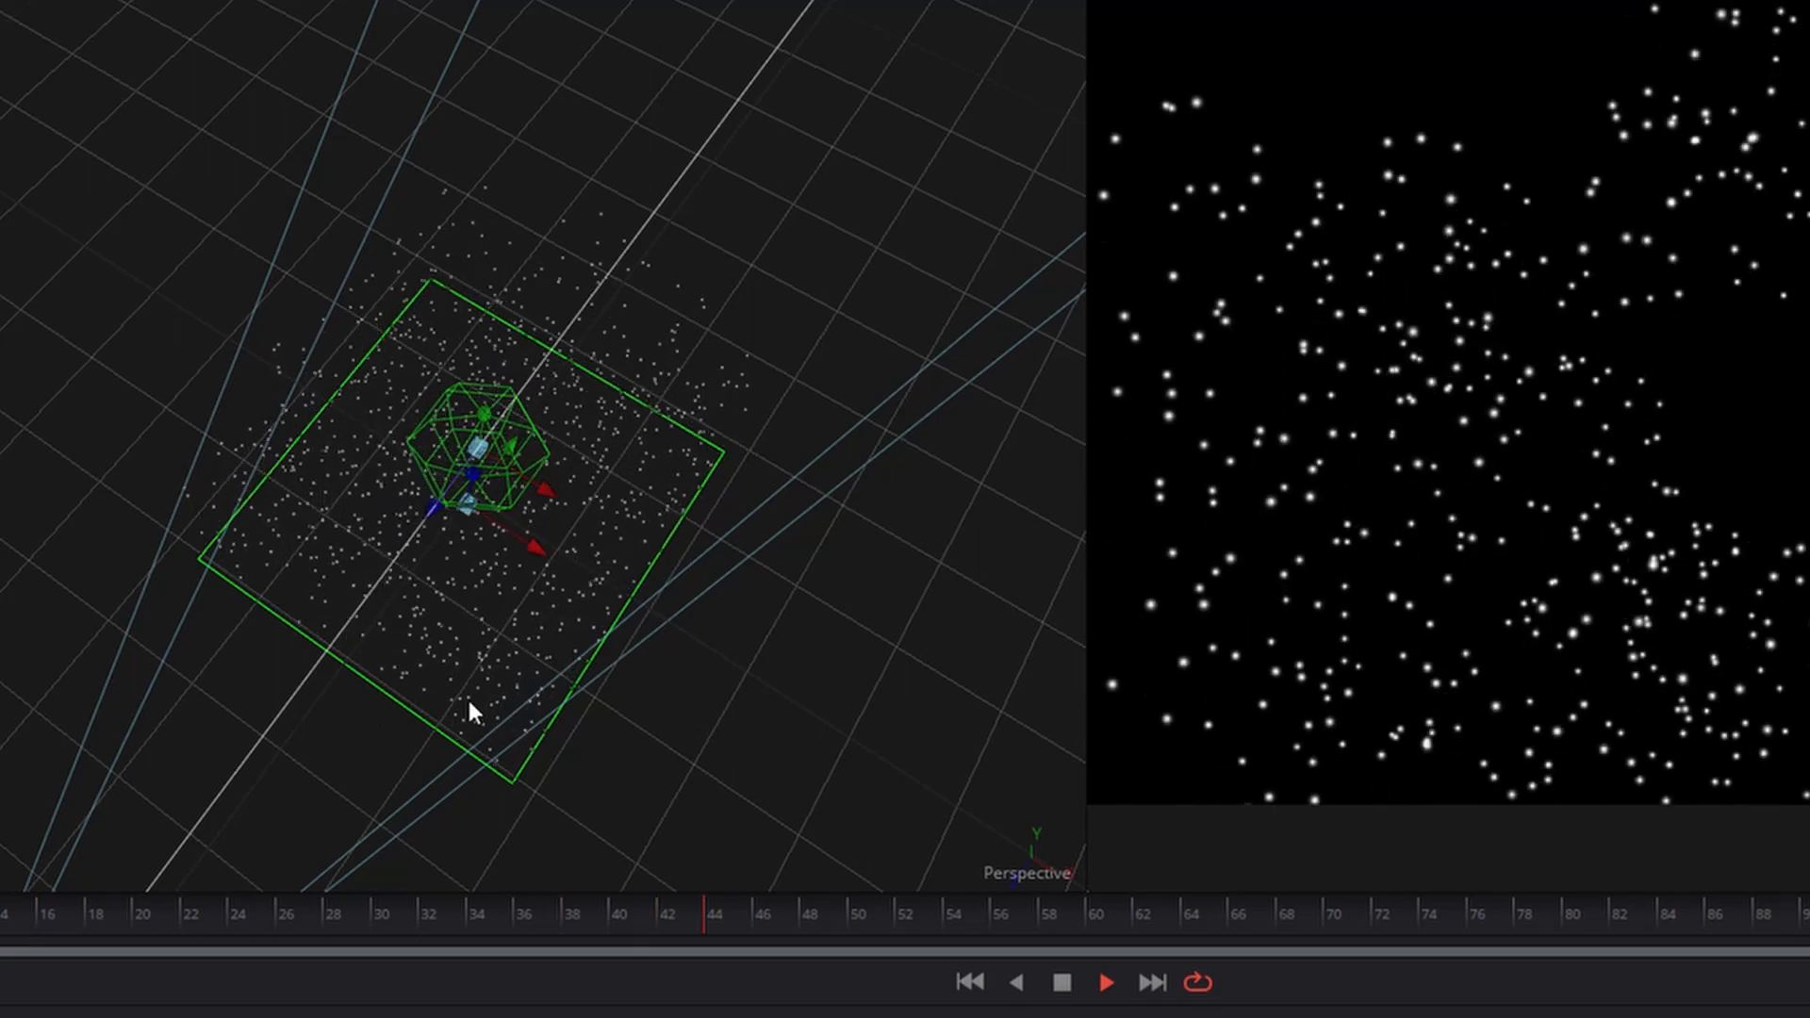
left_click_drag(354, 697, 471, 375)
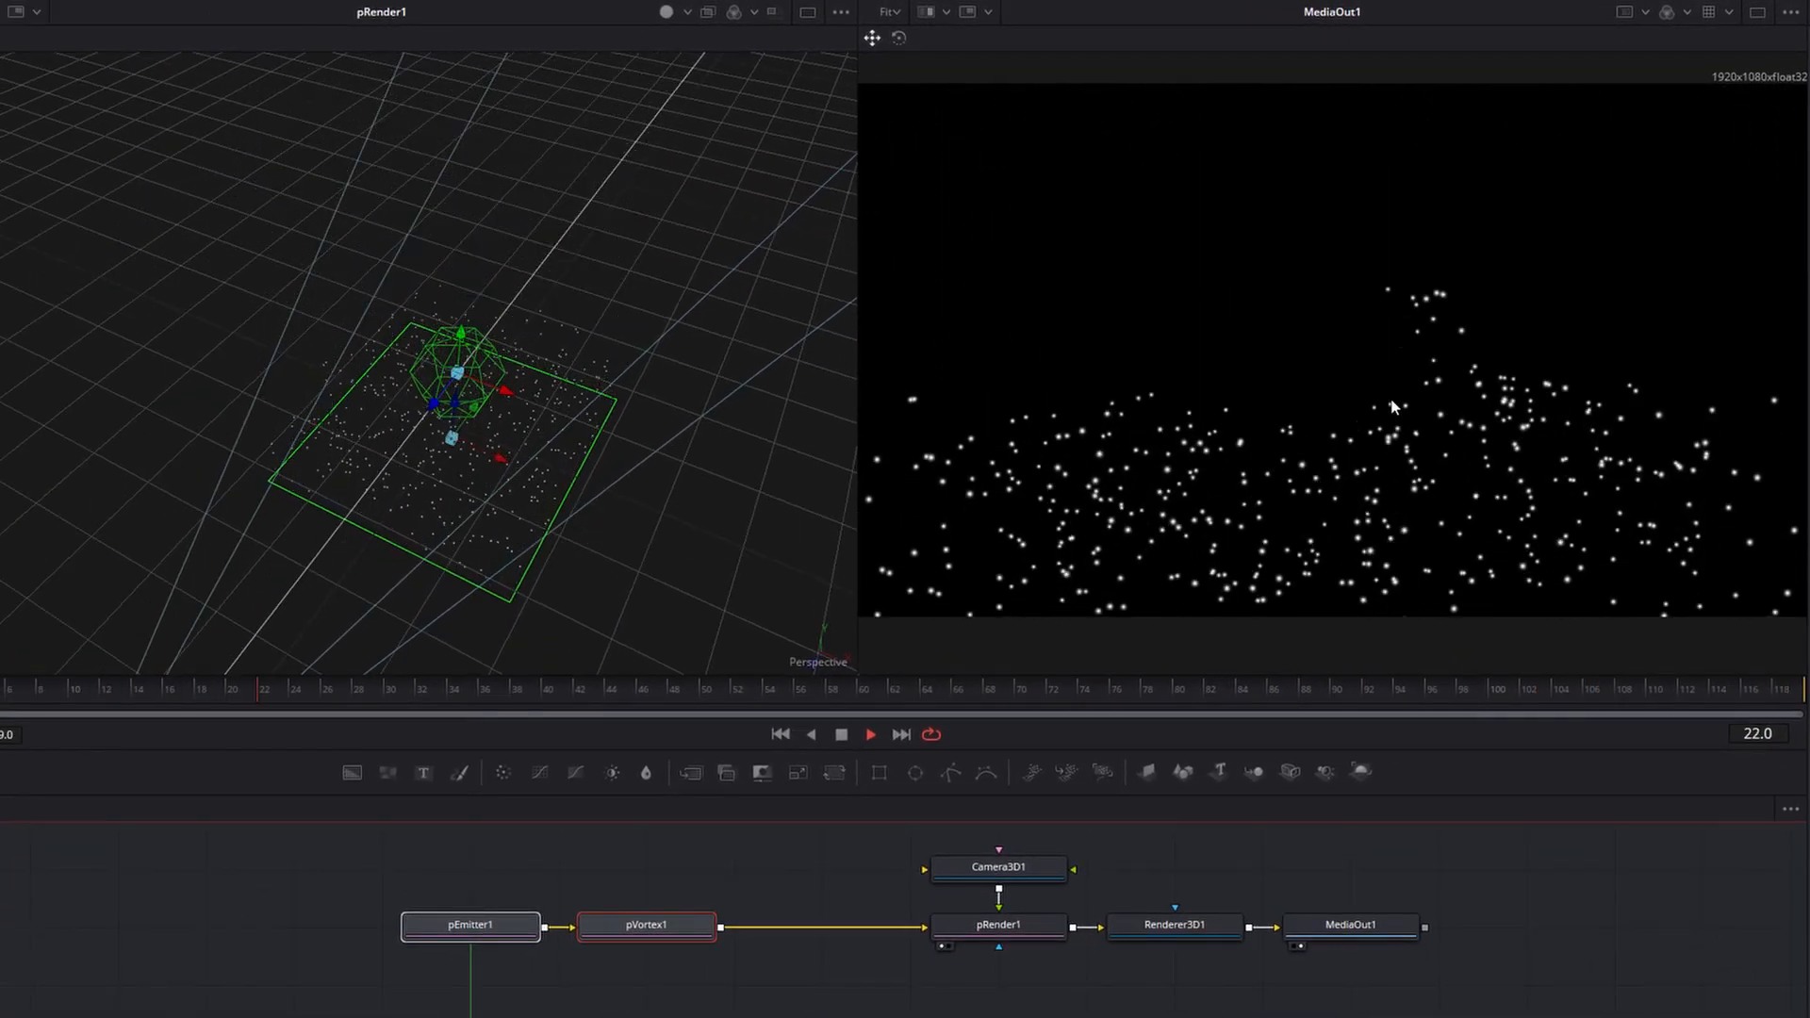
left_click_drag(495, 441, 510, 402)
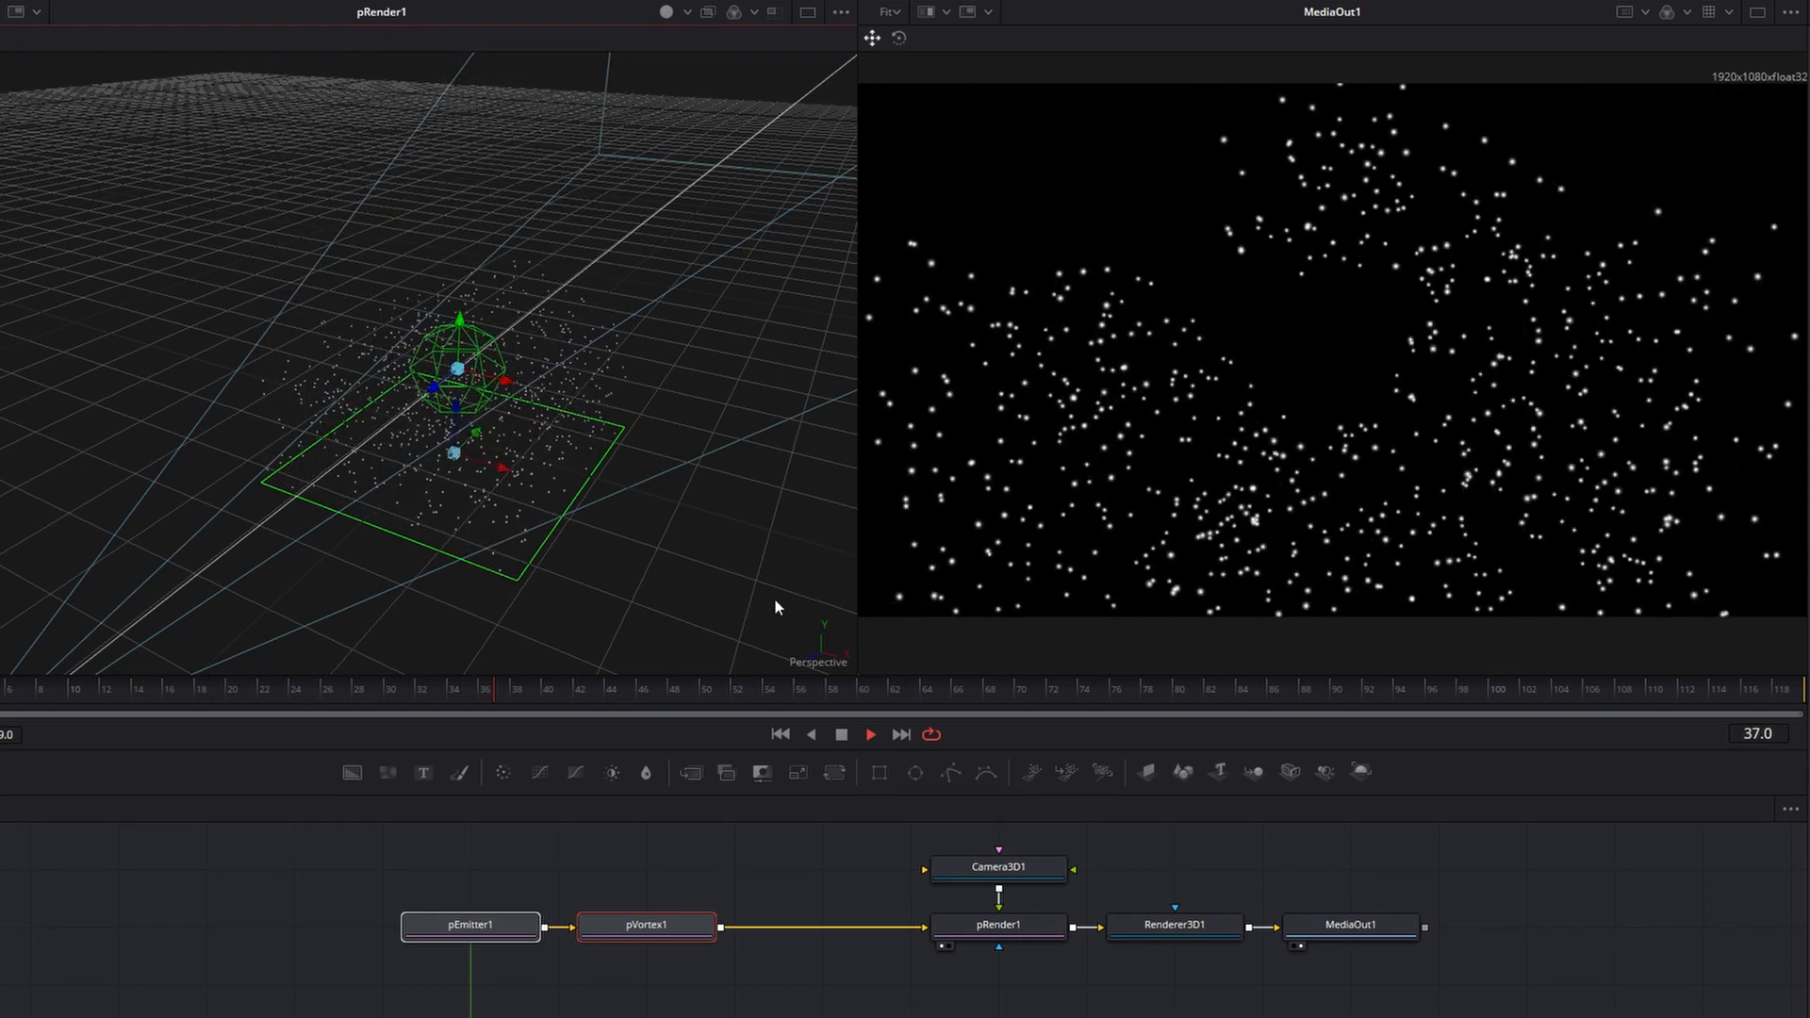
right_click(820, 659)
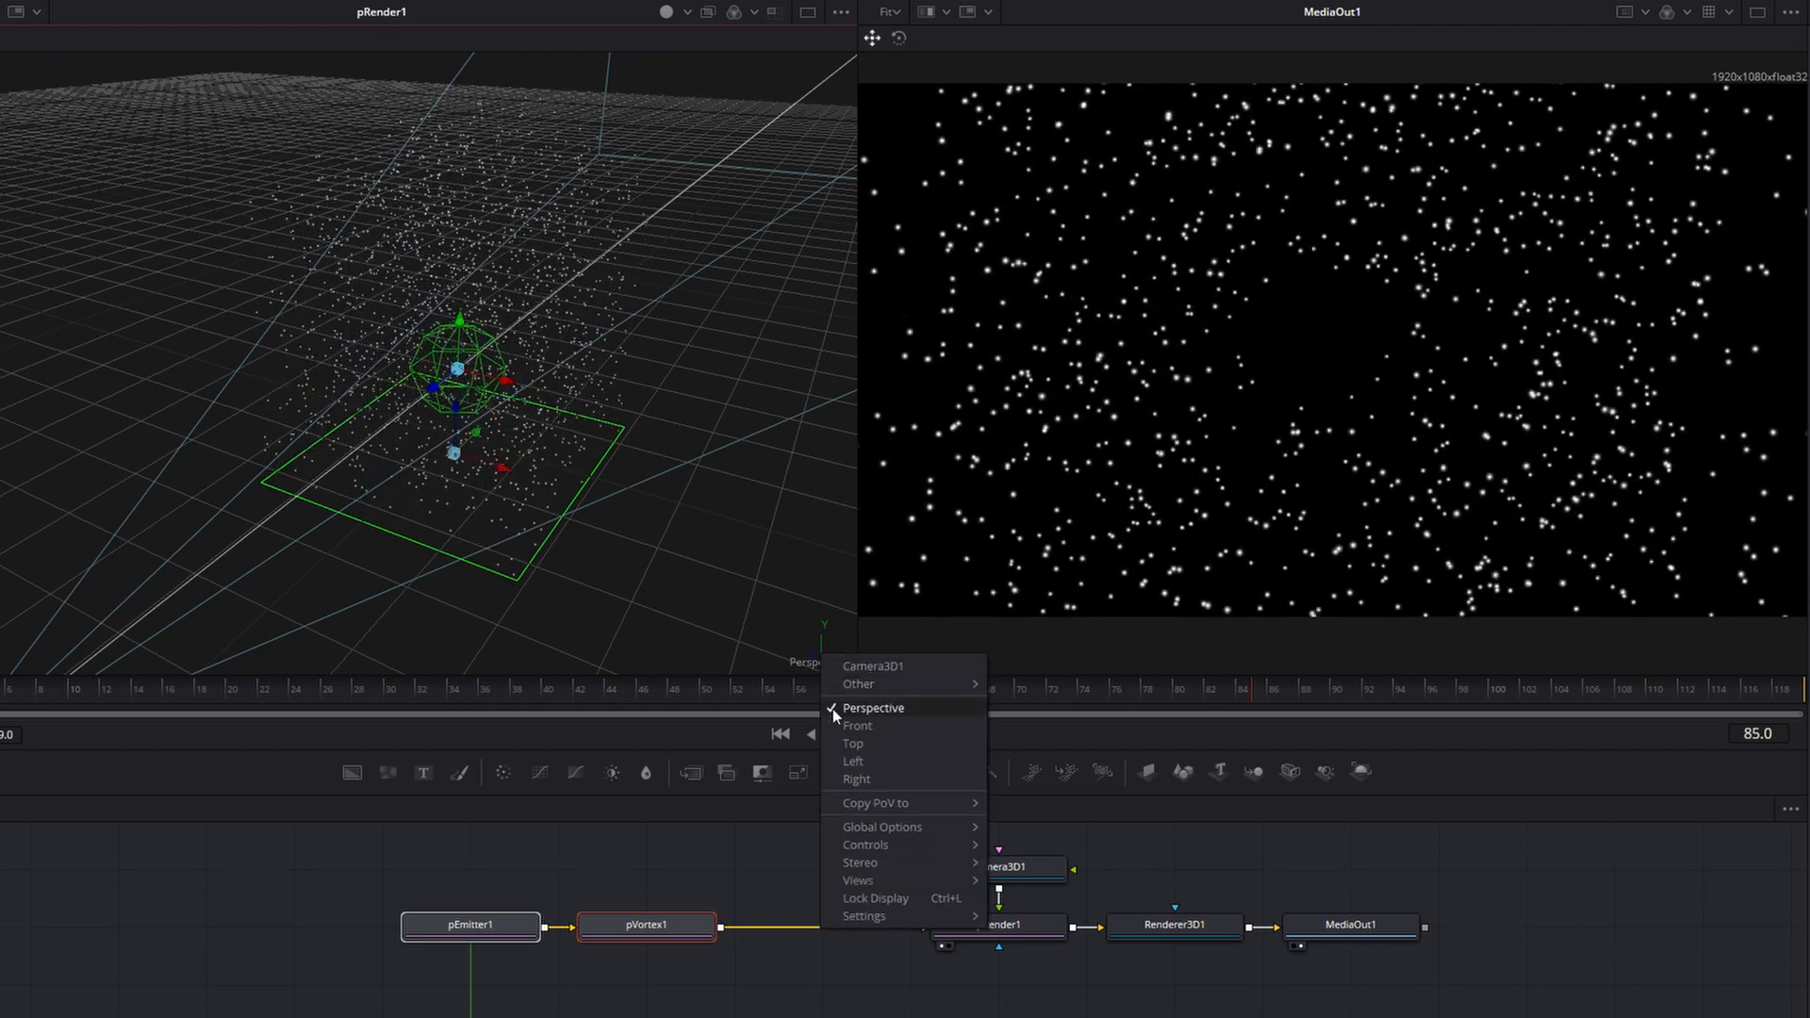
left_click(857, 725)
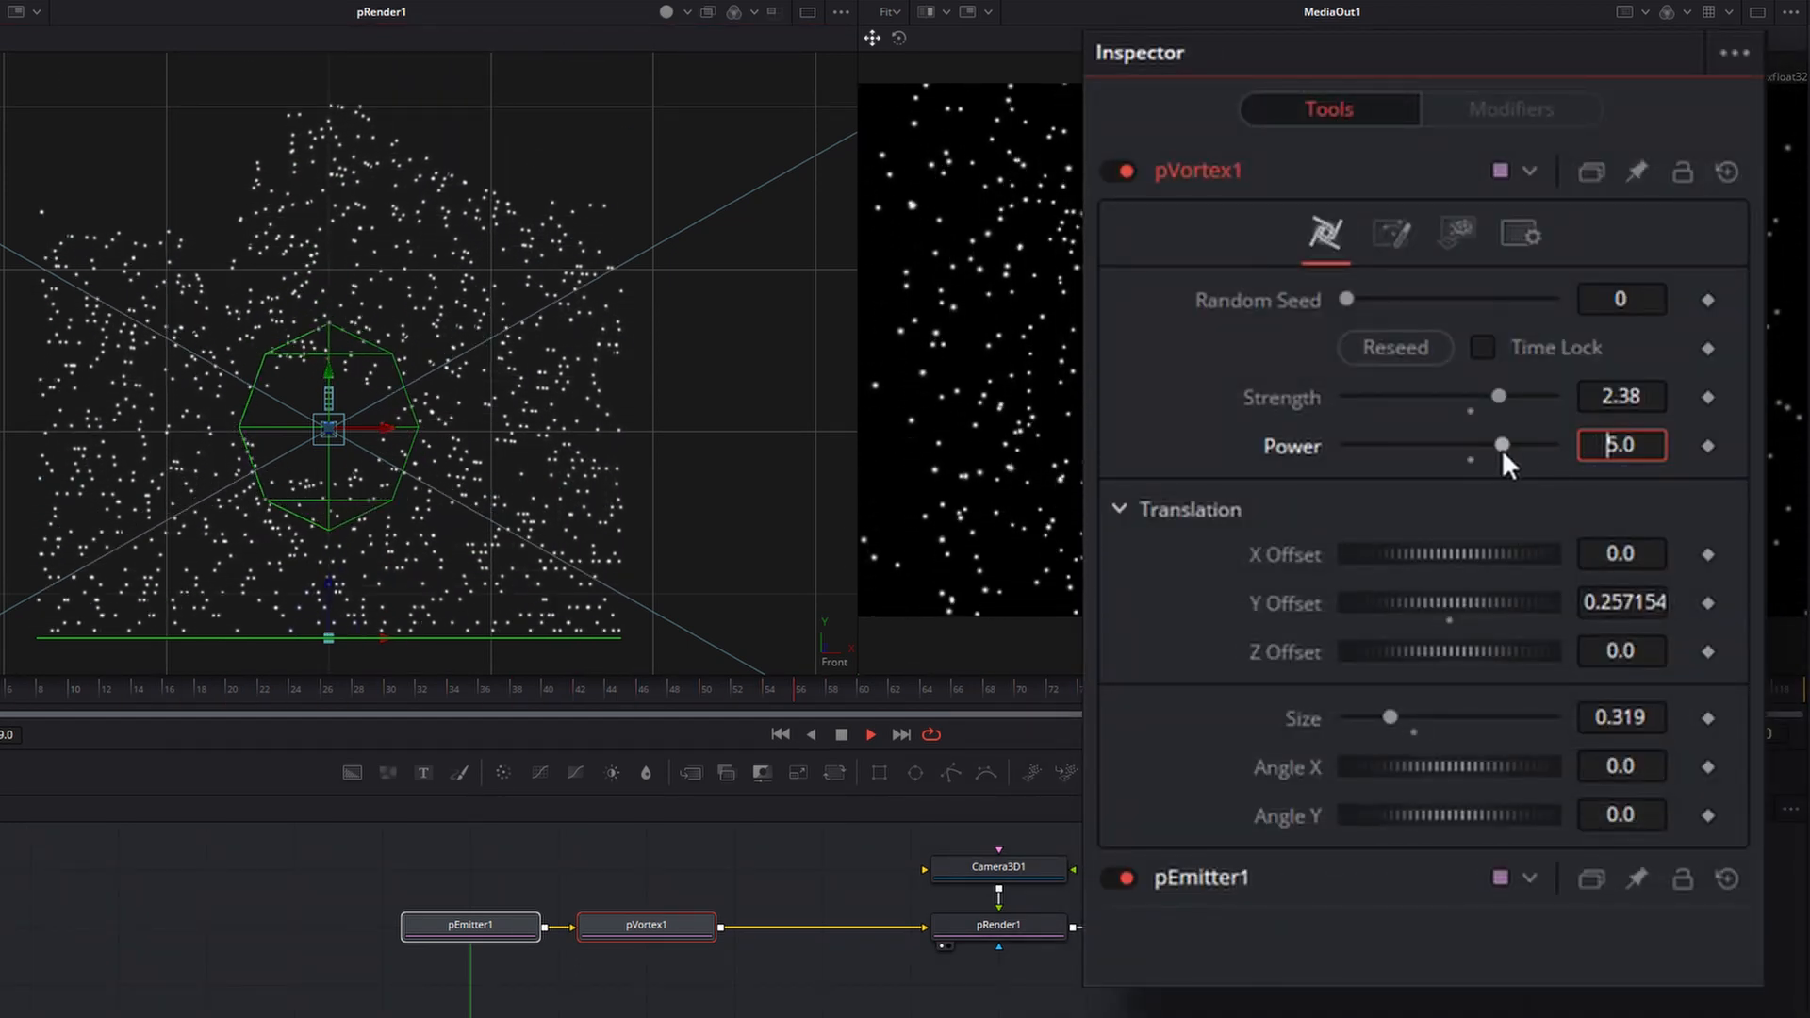
Try pVortex1's Power at 0 while watching the particles in the Front view.
left_click_drag(1637, 447, 1592, 448)
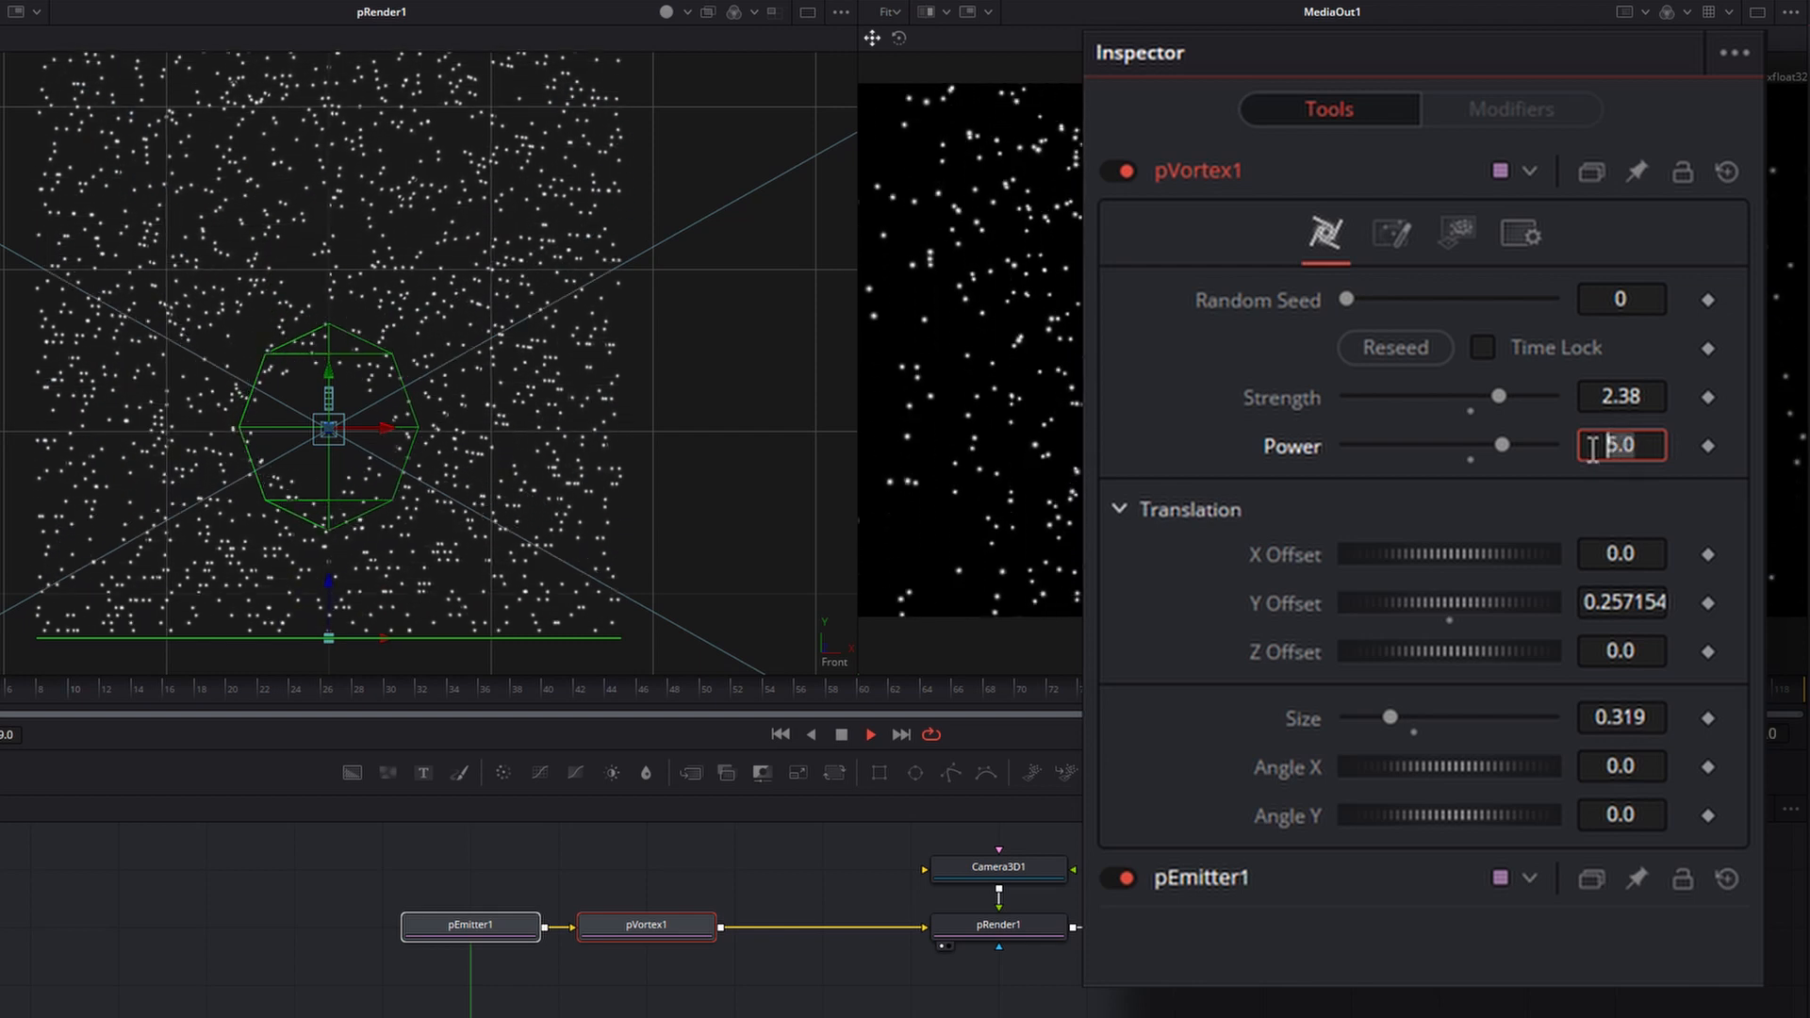
type("0")
key("Tab")
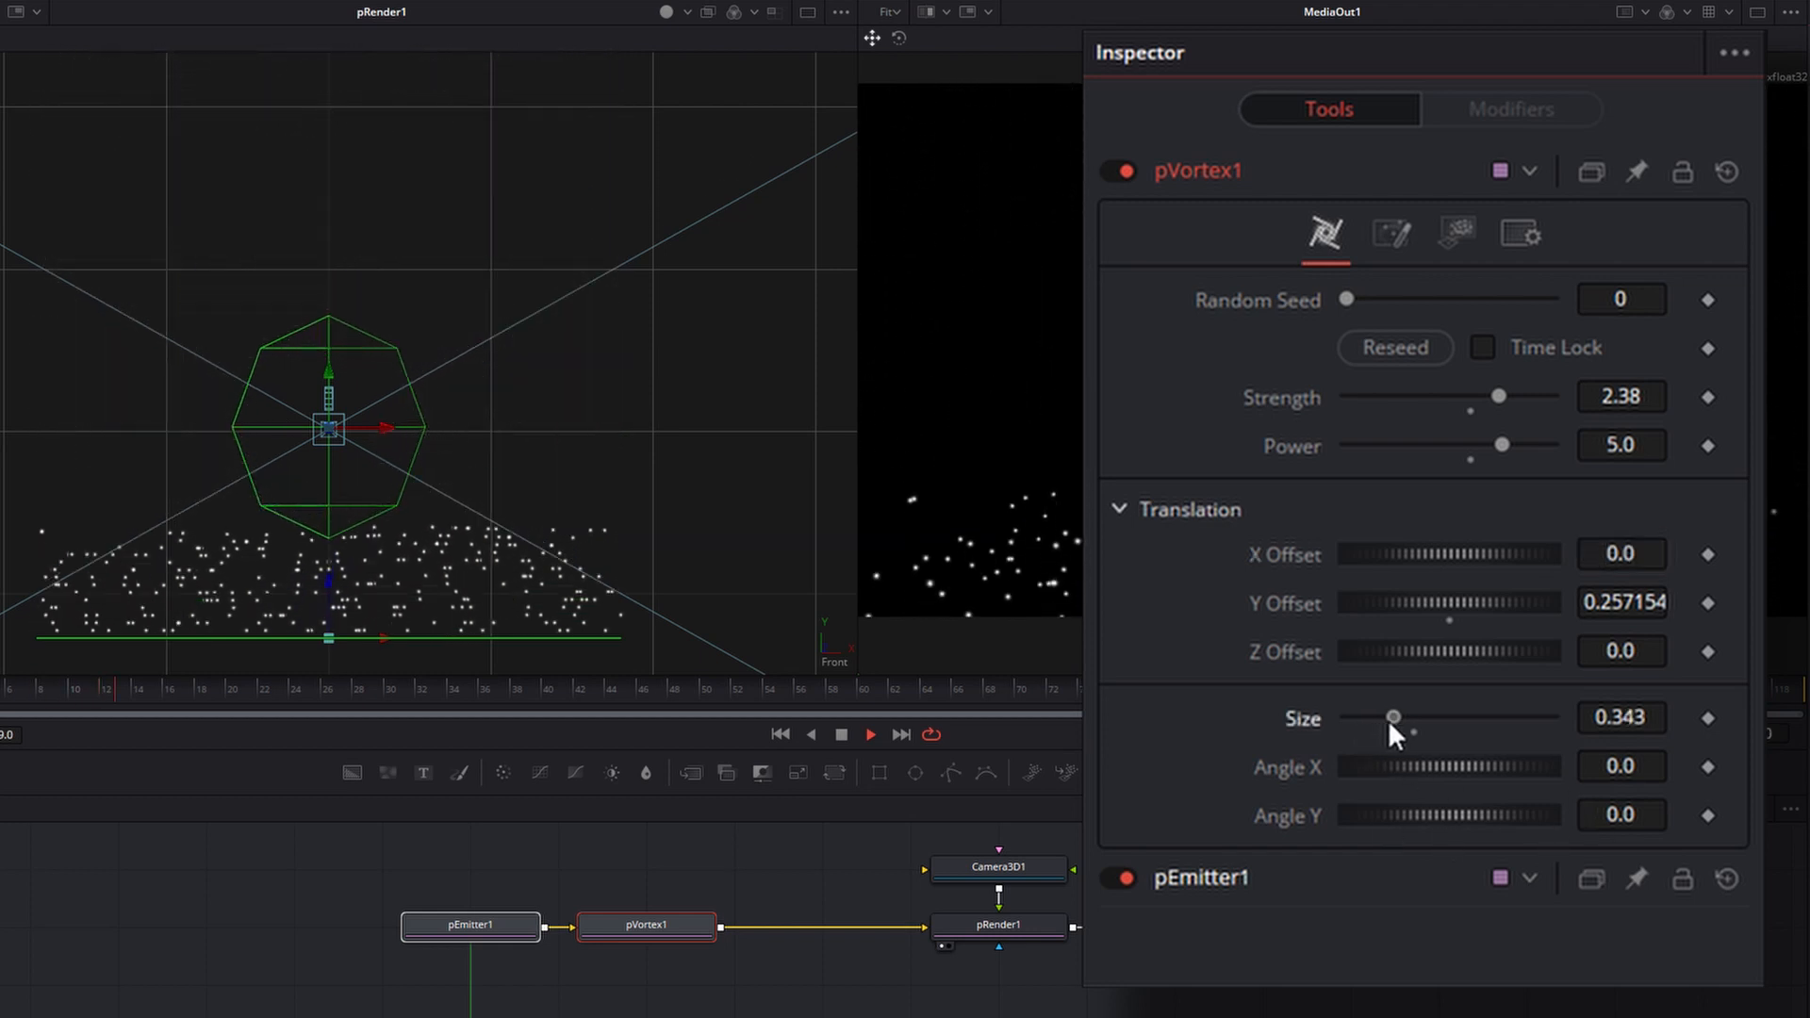
Enlarge pVortex1's Size to 0.579 and set its Strength to 1.
left_click_drag(1420, 729, 1418, 730)
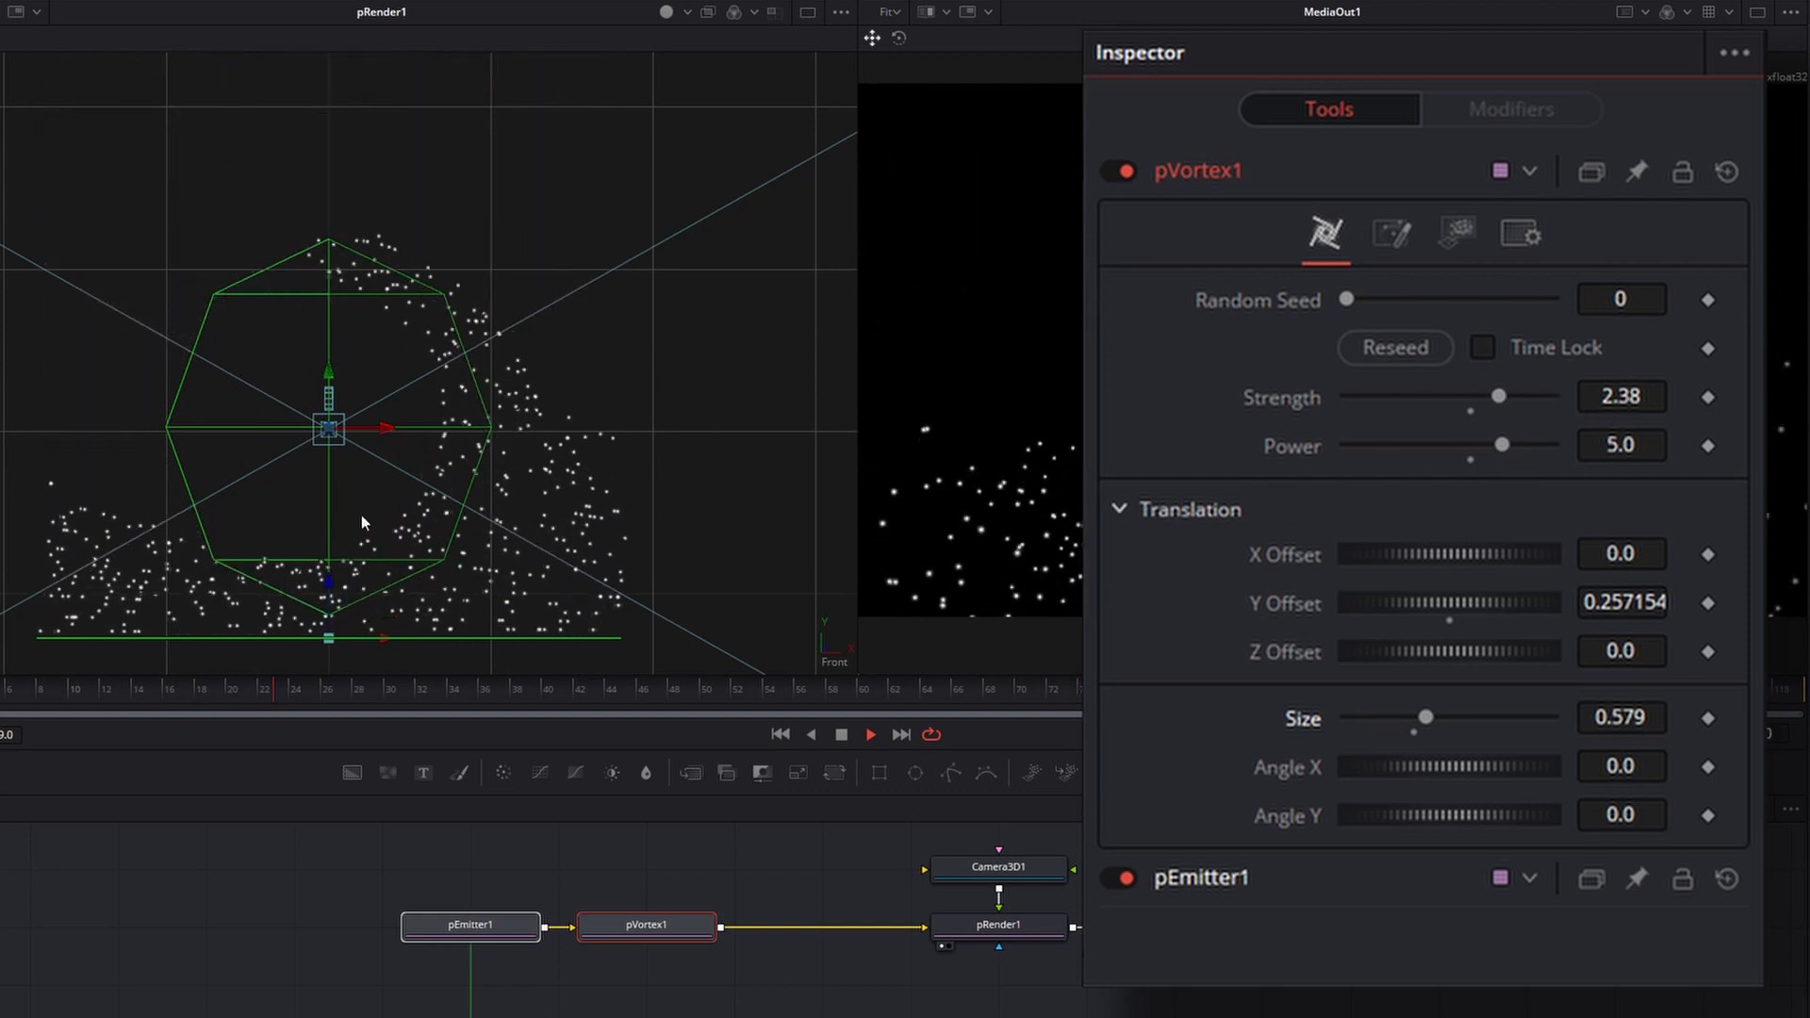
left_click(1603, 396)
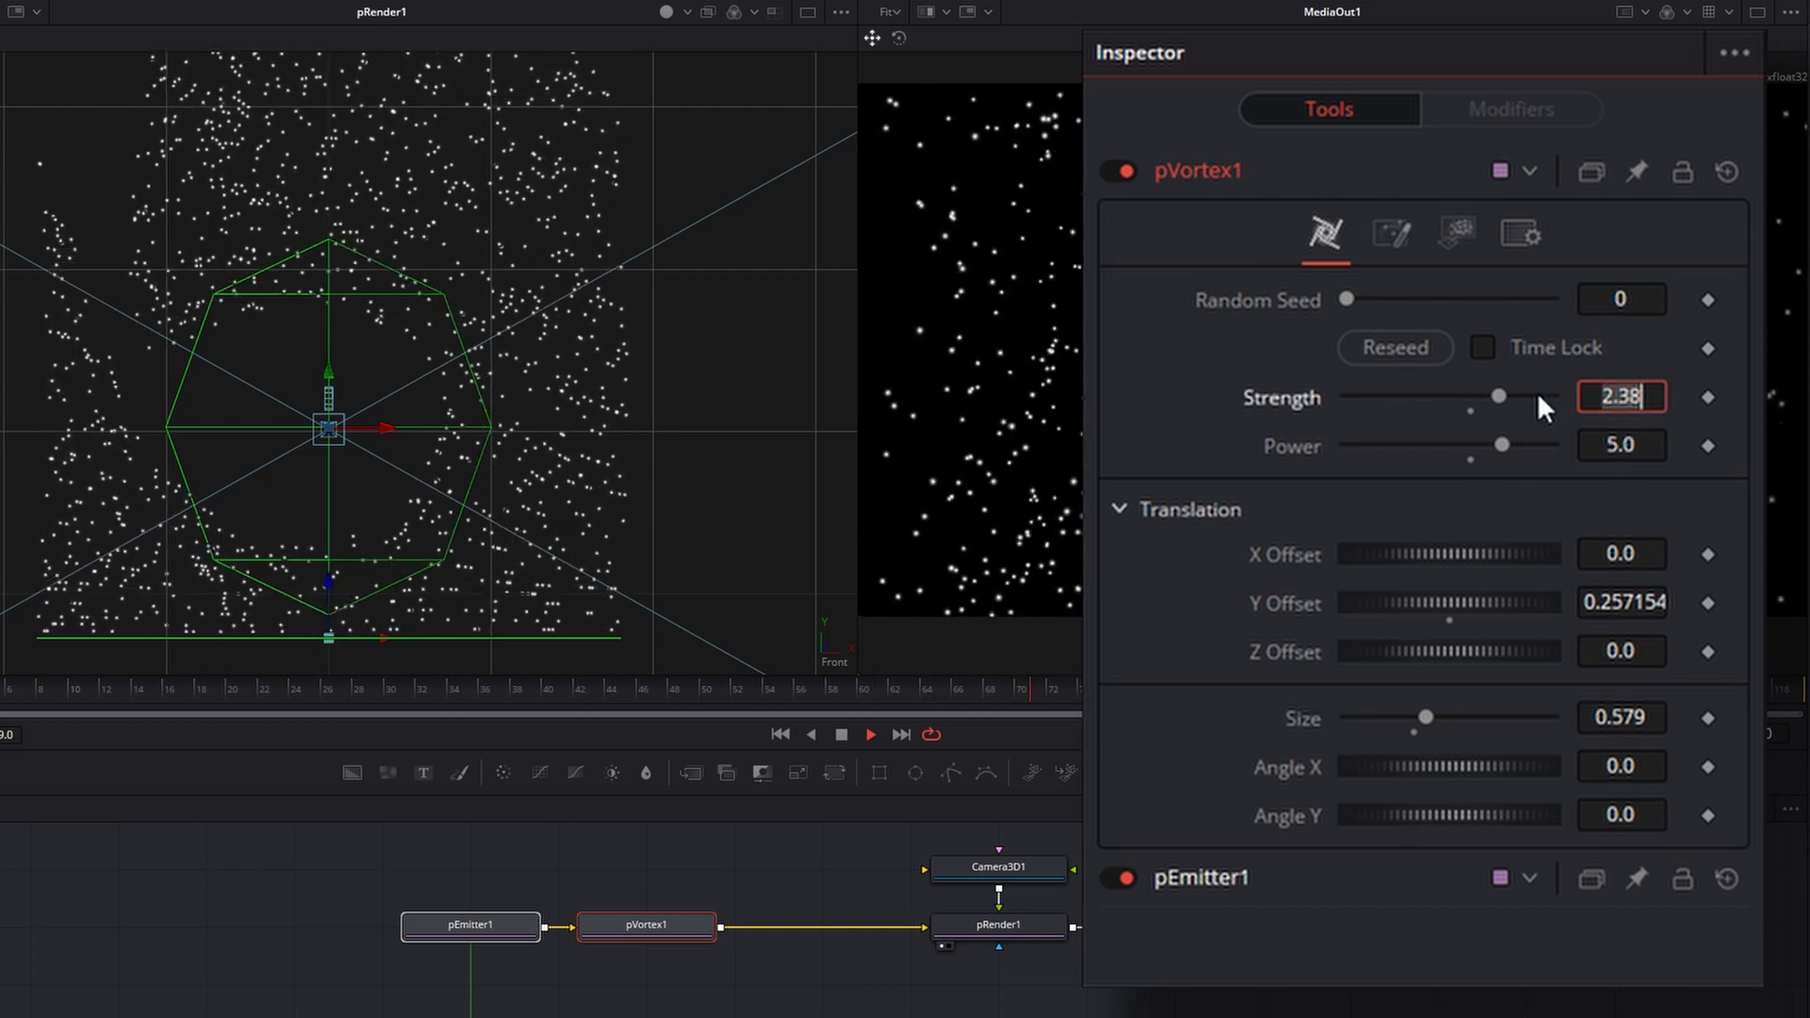
type("1")
key("Tab")
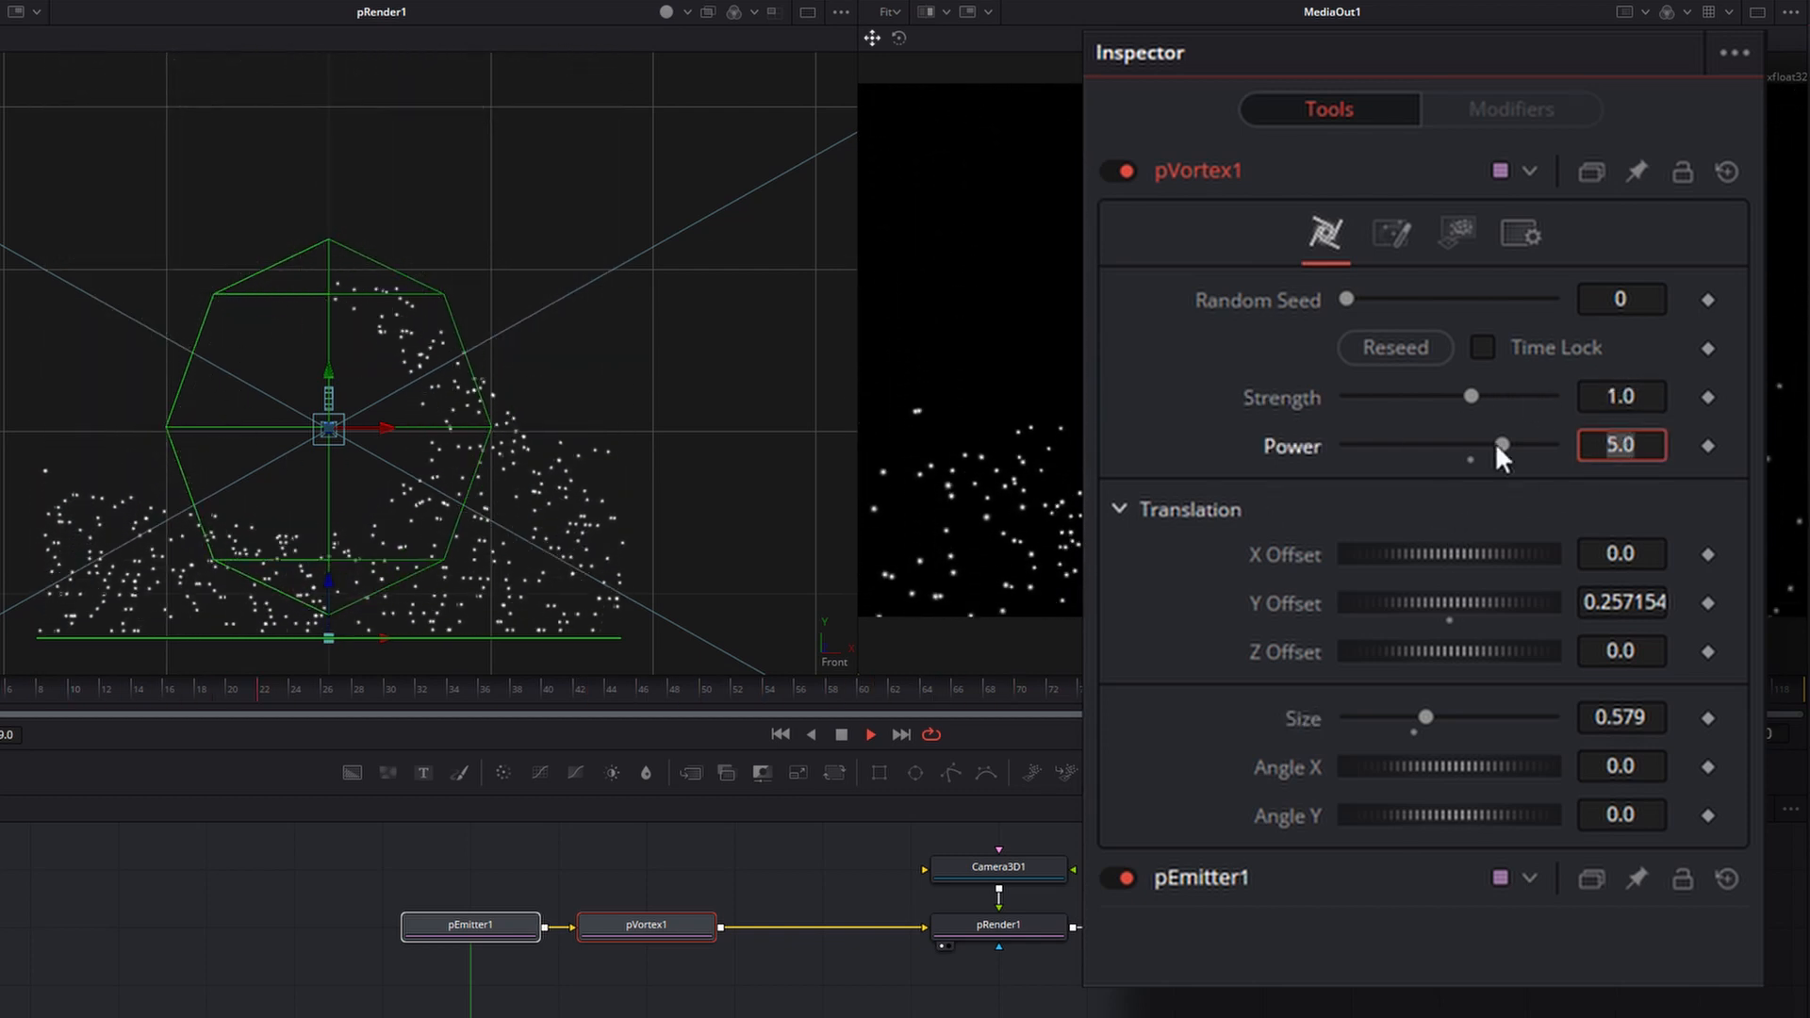
Try pVortex1's Strength at 0.1 and raise it to 10.
type("0.1")
key("Tab")
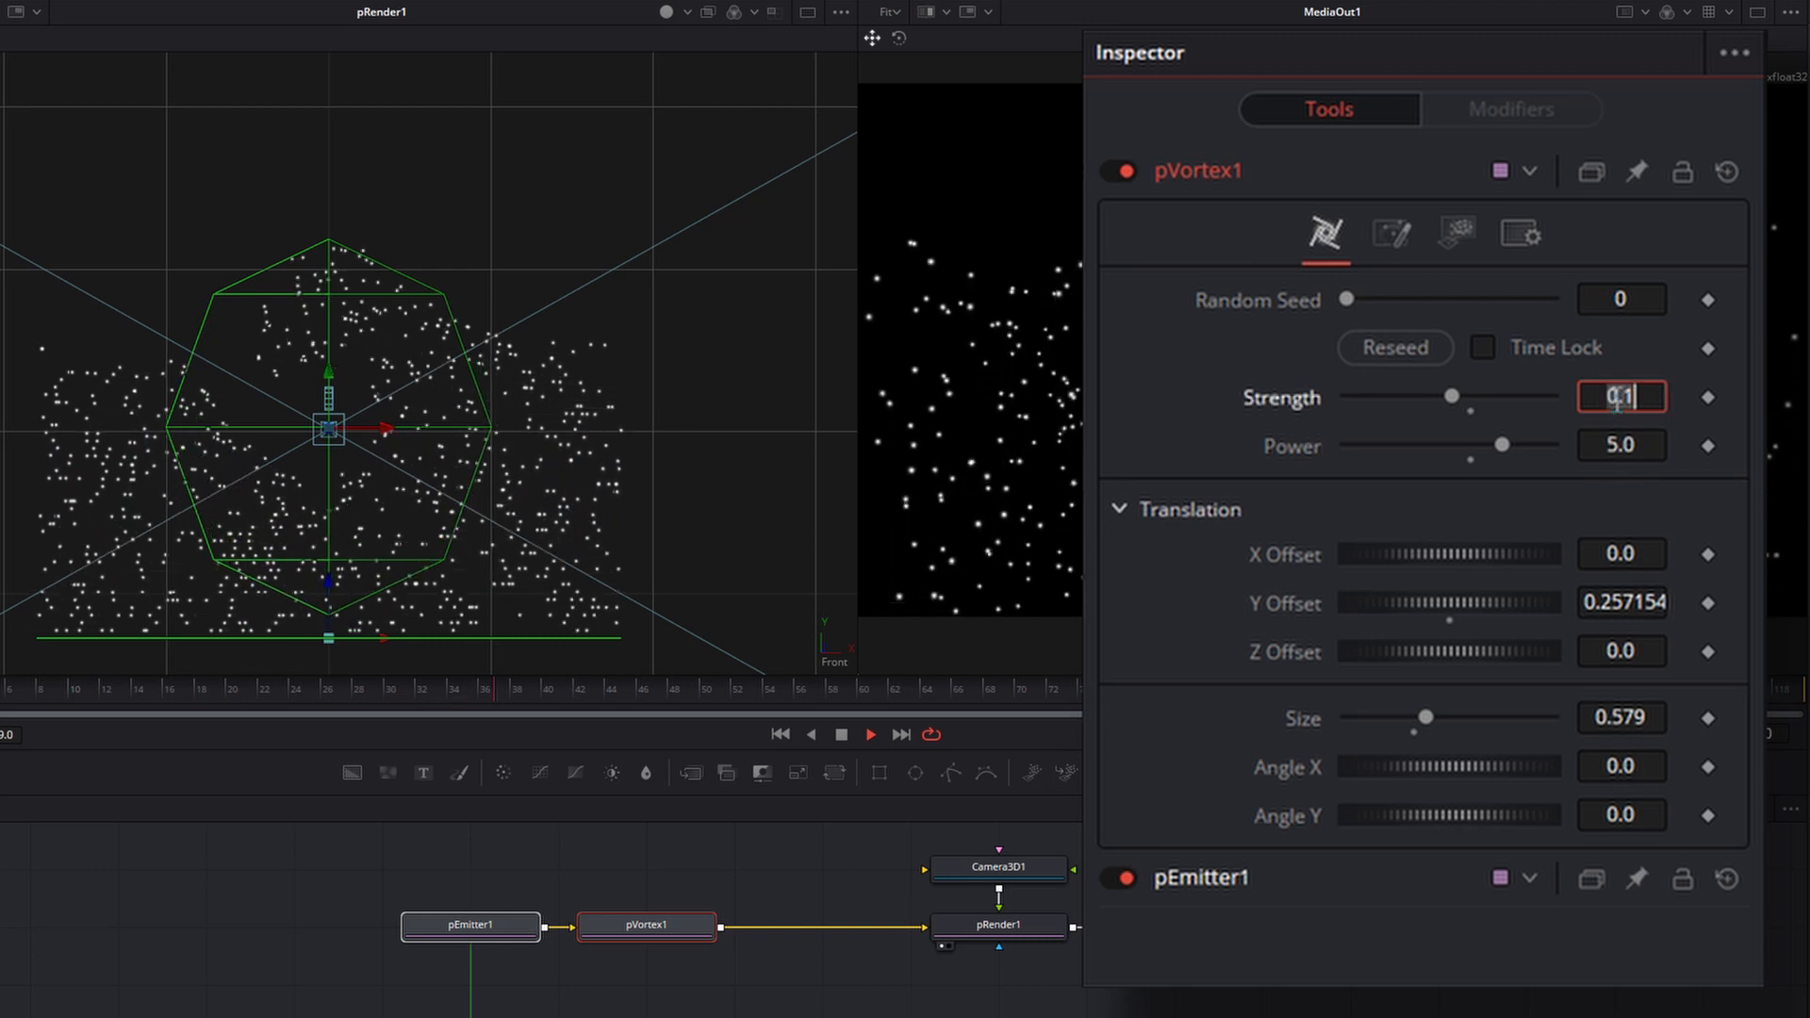
type("10")
key("Tab")
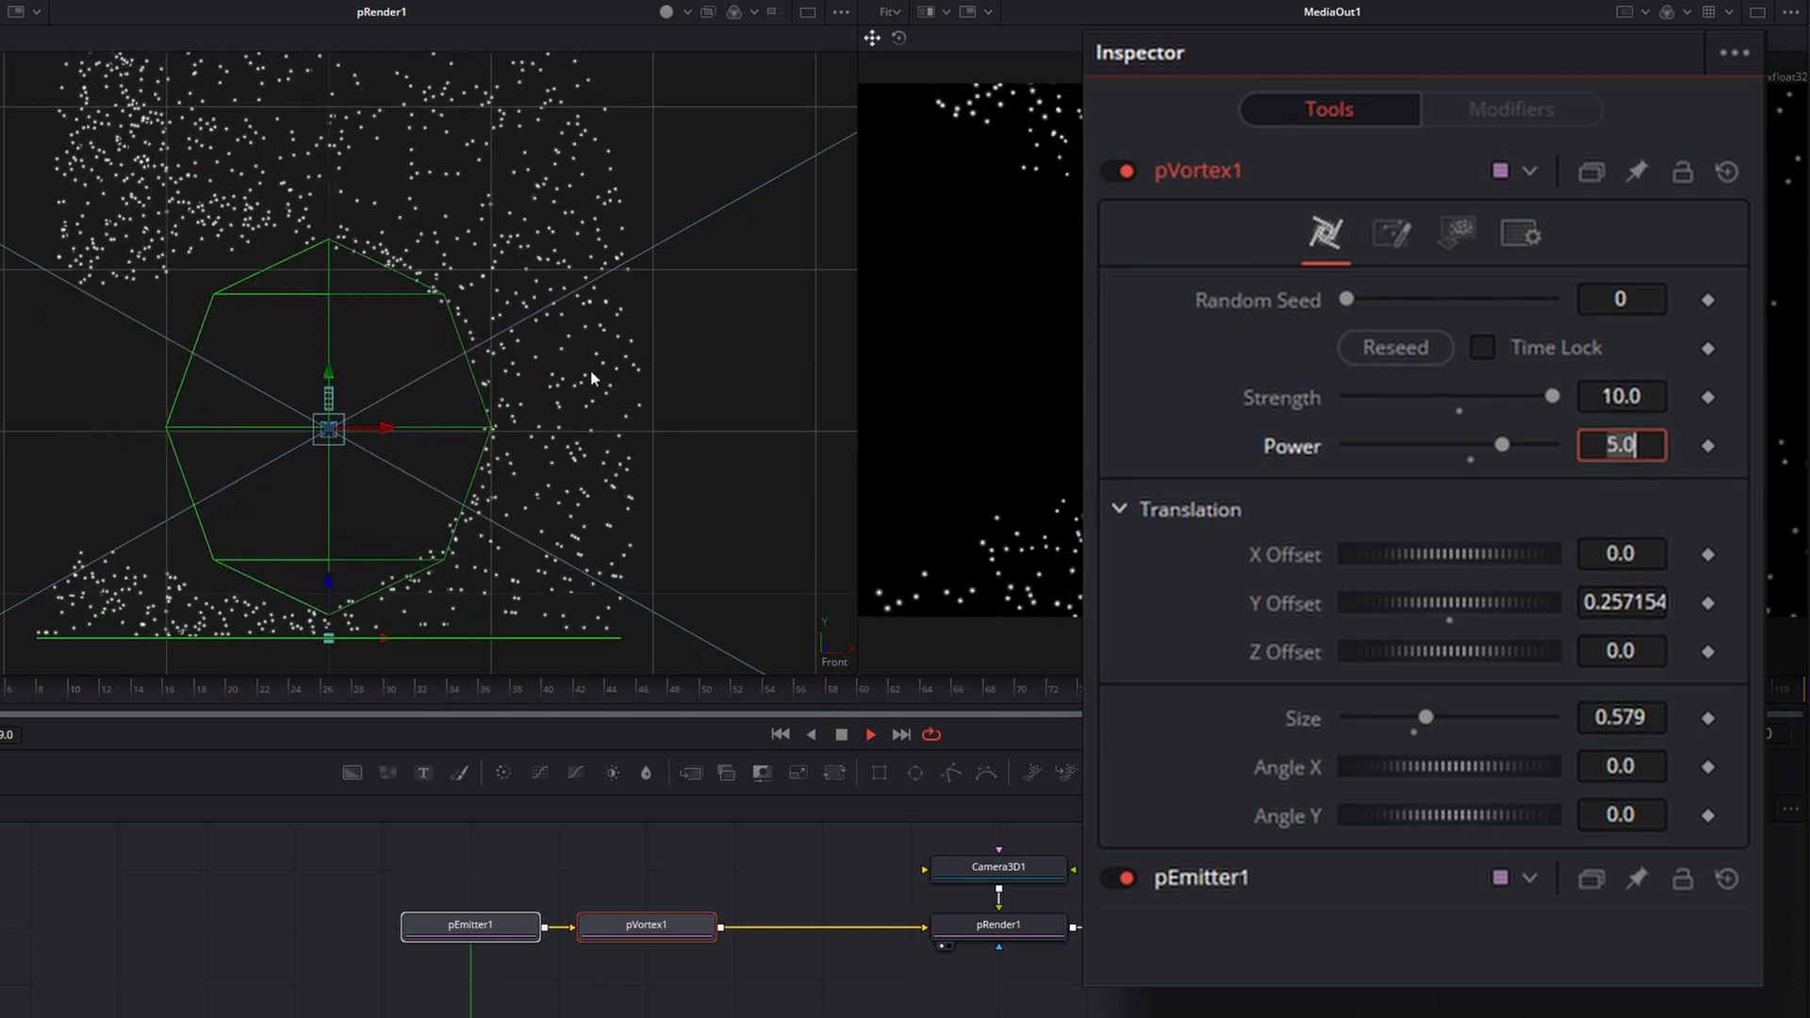